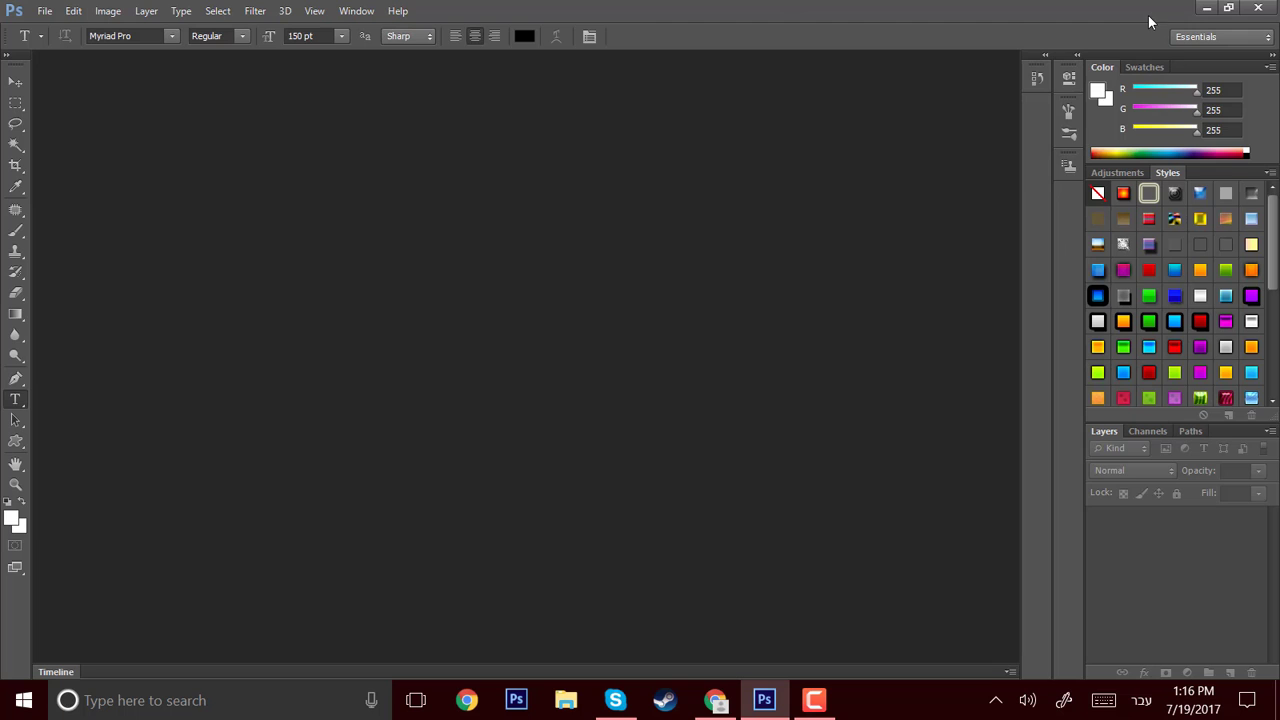
Create a new blank document 2560 pixels wide and 1440 pixels high with a white background
{"action": "left_click", "coordinate": [1206, 7]}
{"action": "key", "text": "alt+Tab"}
{"action": "left_click", "coordinate": [42, 11]}
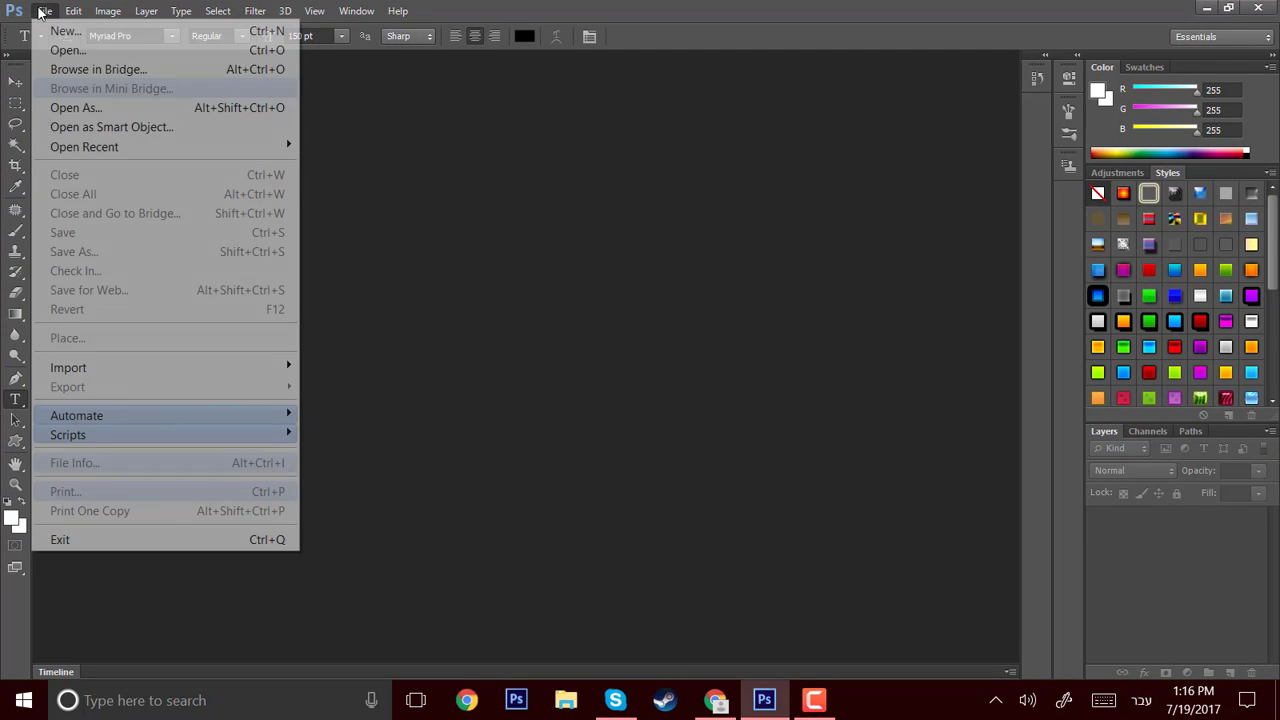
{"action": "left_click", "coordinate": [66, 31]}
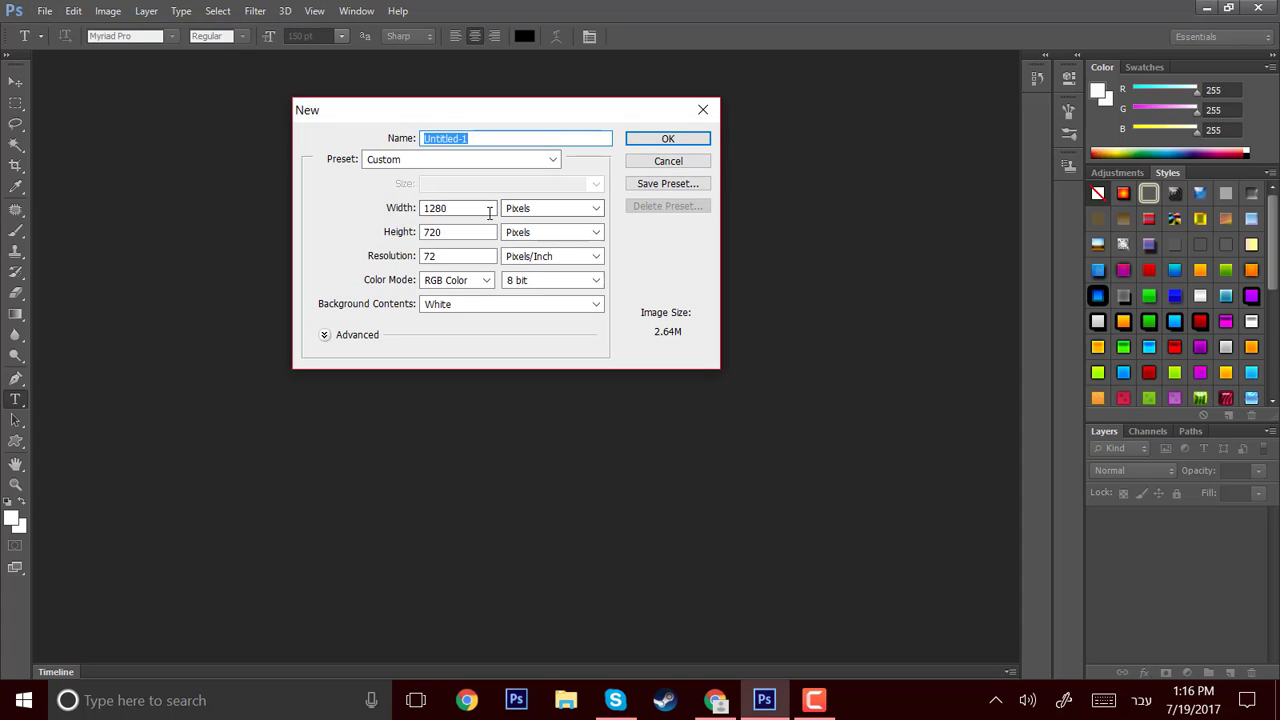
{"action": "double_click", "coordinate": [489, 208]}
{"action": "key", "text": "BackSpace"}
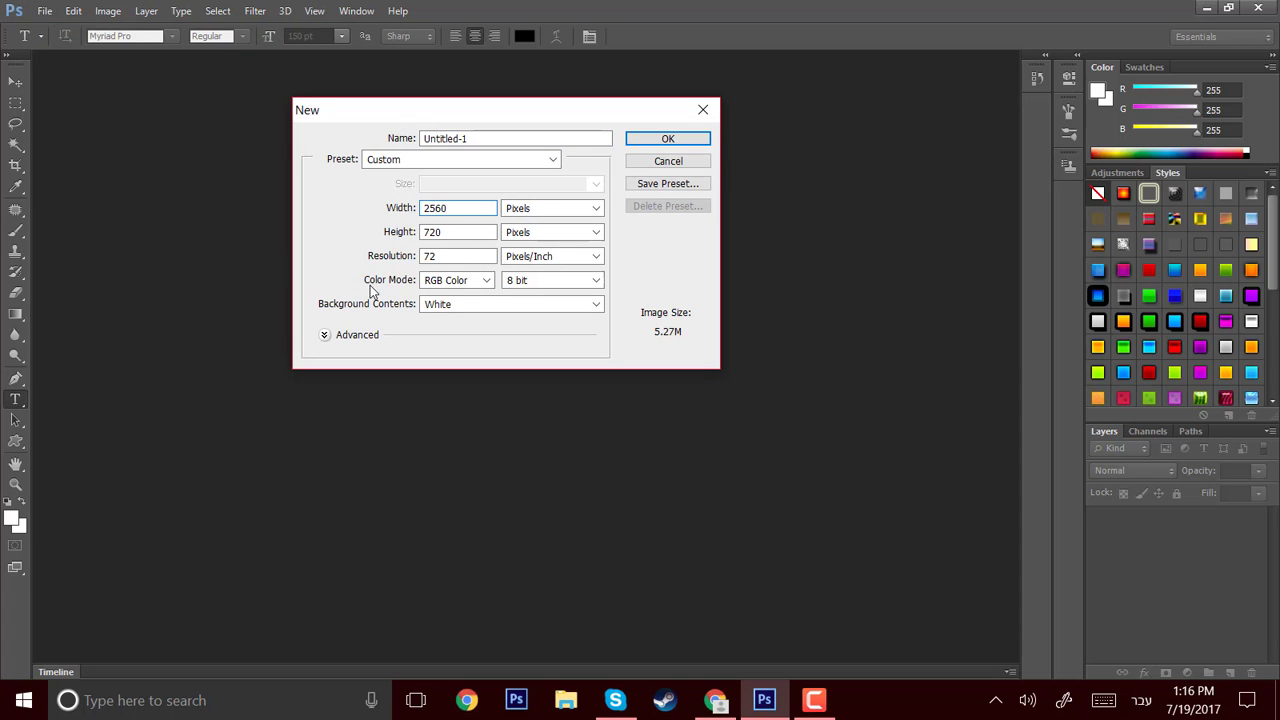
{"action": "double_click", "coordinate": [470, 232]}
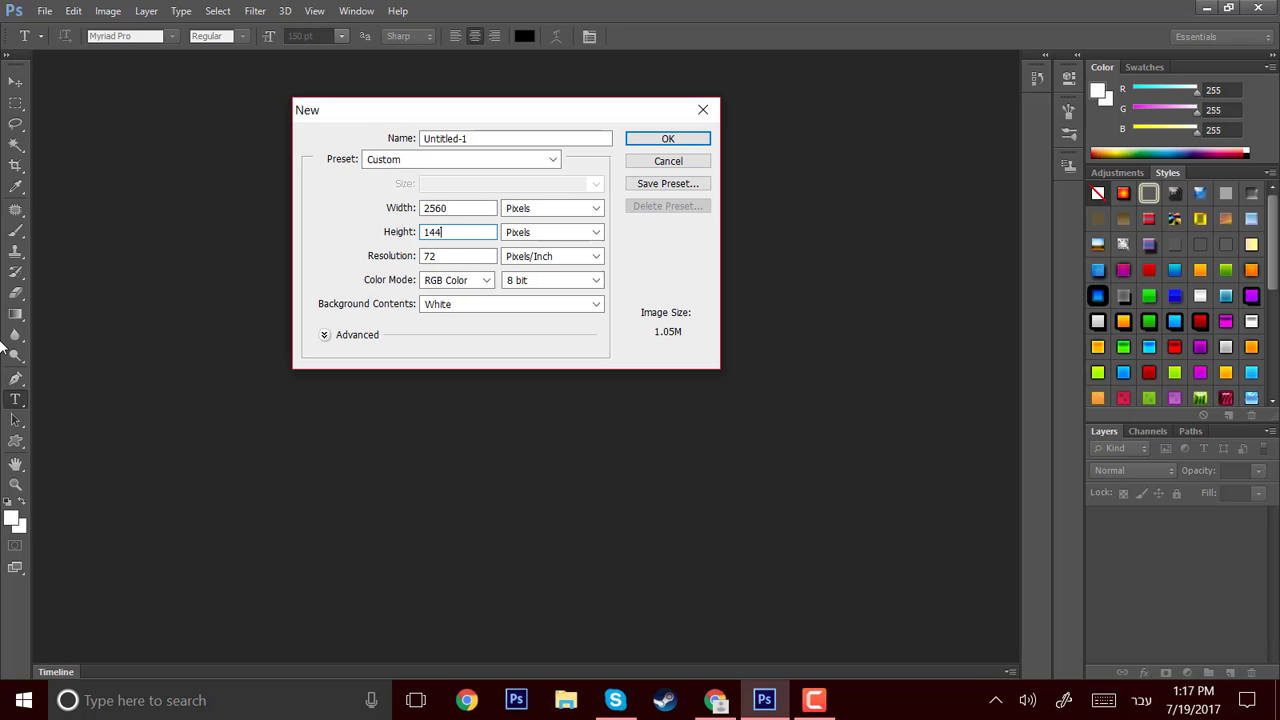
{"action": "key", "text": "Return"}
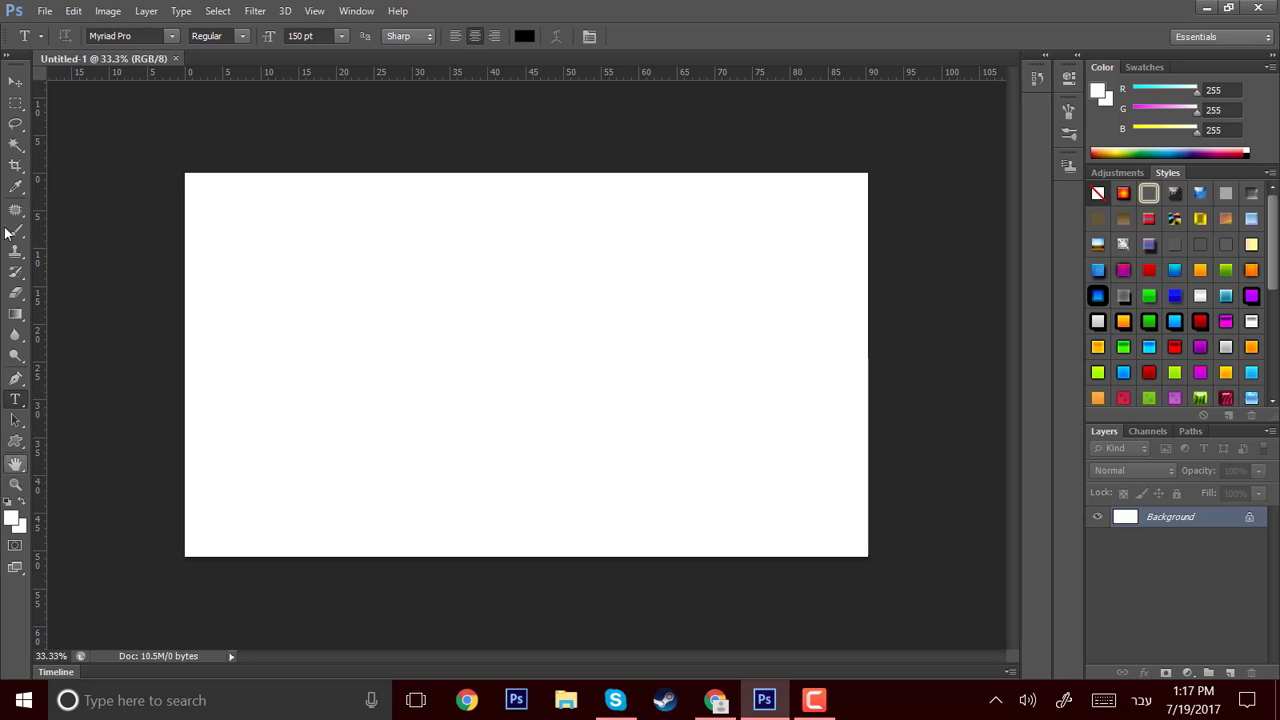
{"action": "left_click", "coordinate": [15, 81]}
{"action": "left_click_drag", "start_coordinate": [286, 240], "coordinate": [365, 314]}
{"action": "left_click", "coordinate": [646, 270]}
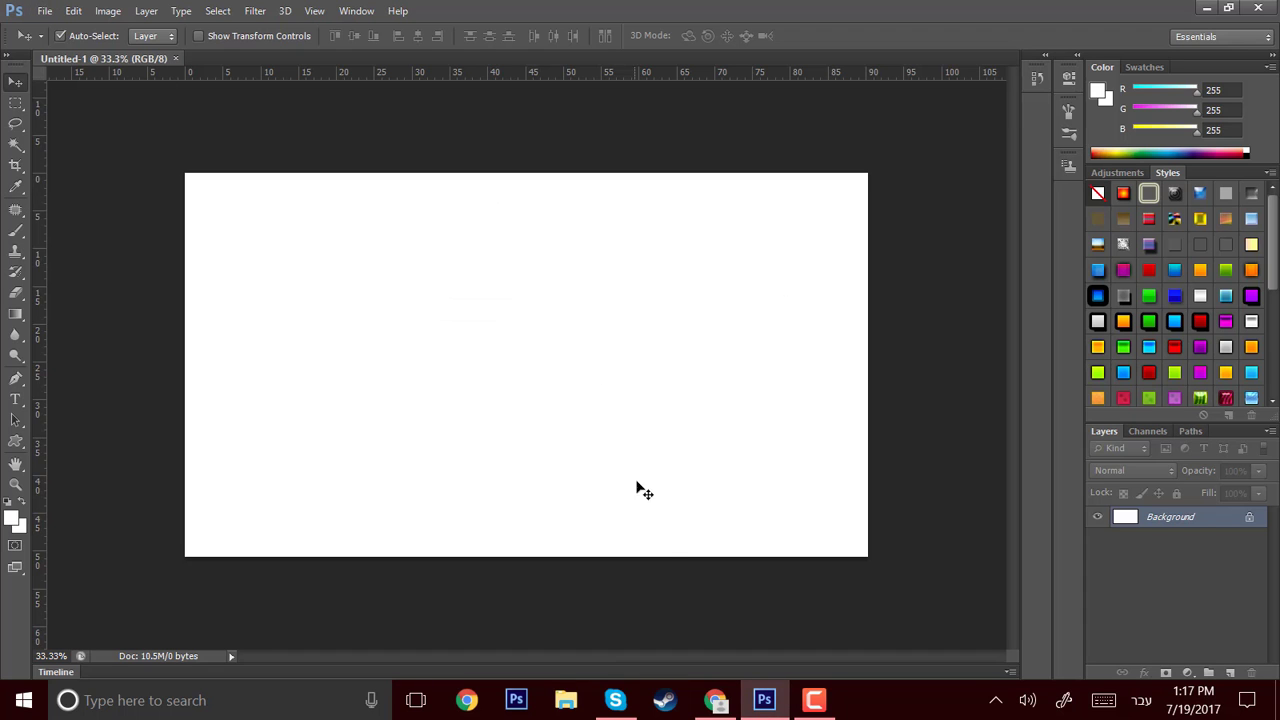
Switch to Chrome and search Google Images for "banner template"
{"action": "left_click", "coordinate": [716, 700]}
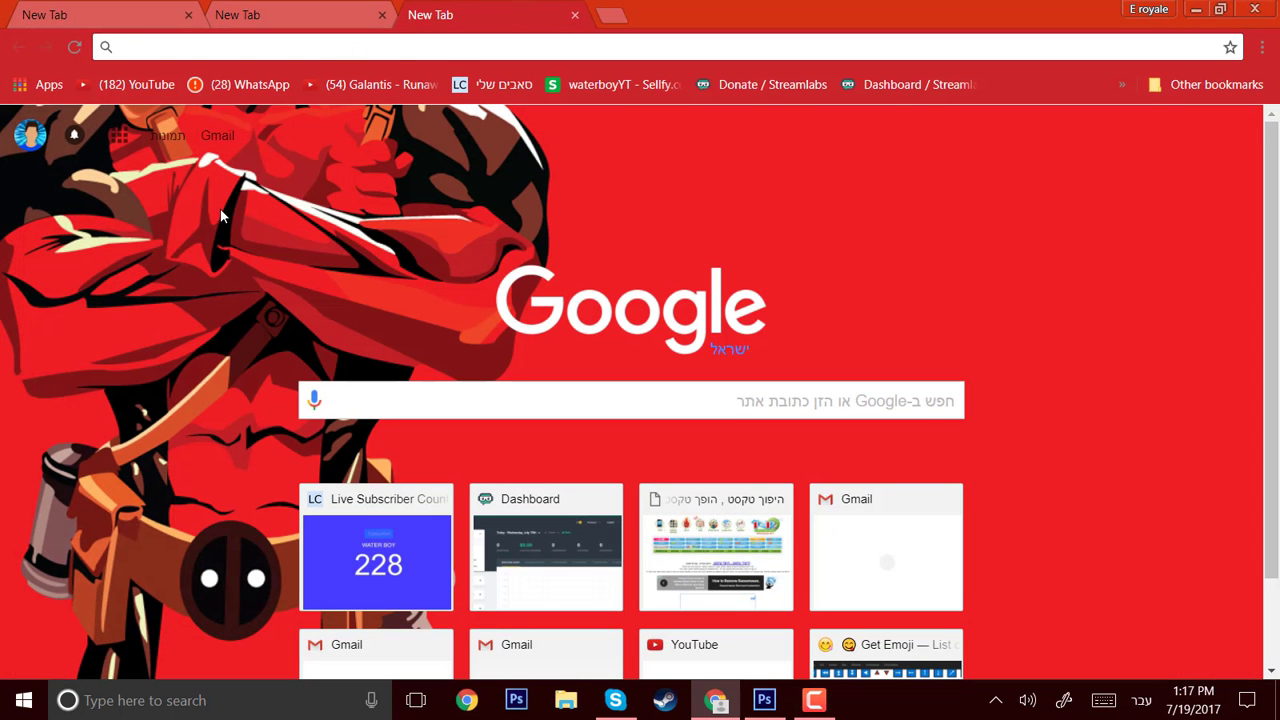
{"action": "type", "text": "ט"}
{"action": "key", "text": "BackSpace"}
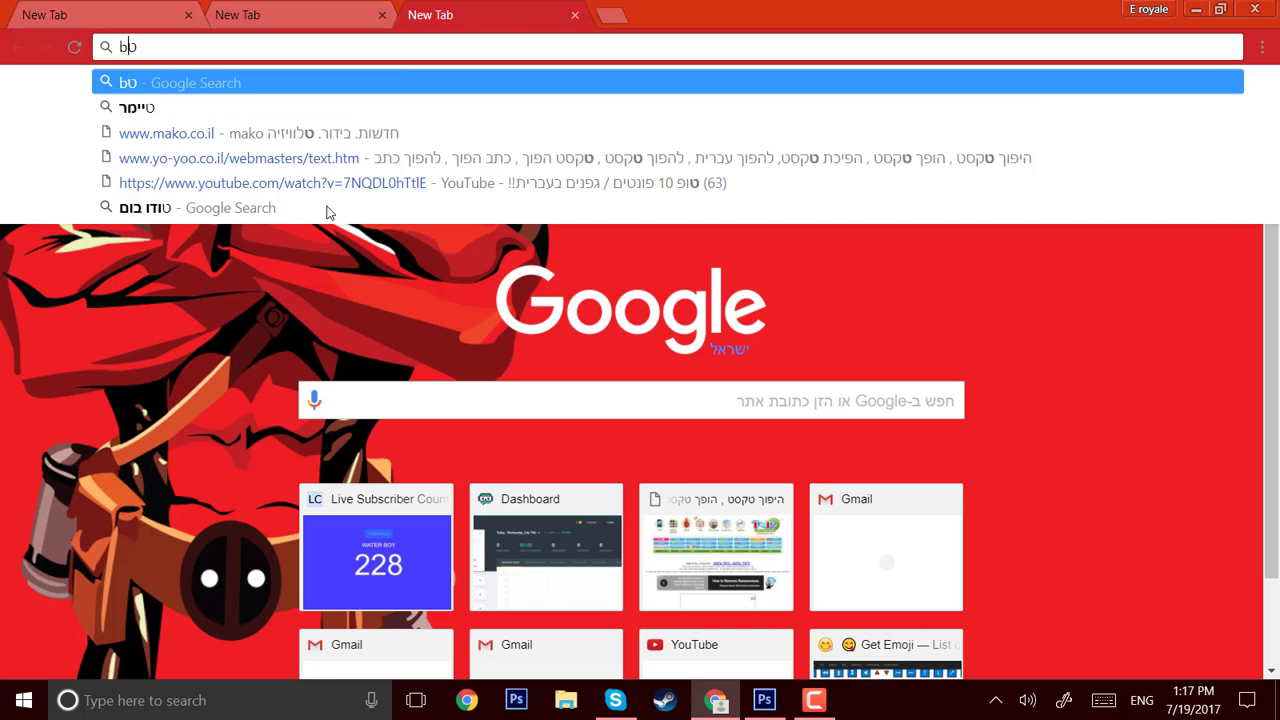
{"action": "type", "text": "b"}
{"action": "key", "text": "BackSpace"}
{"action": "key", "text": "BackSpace"}
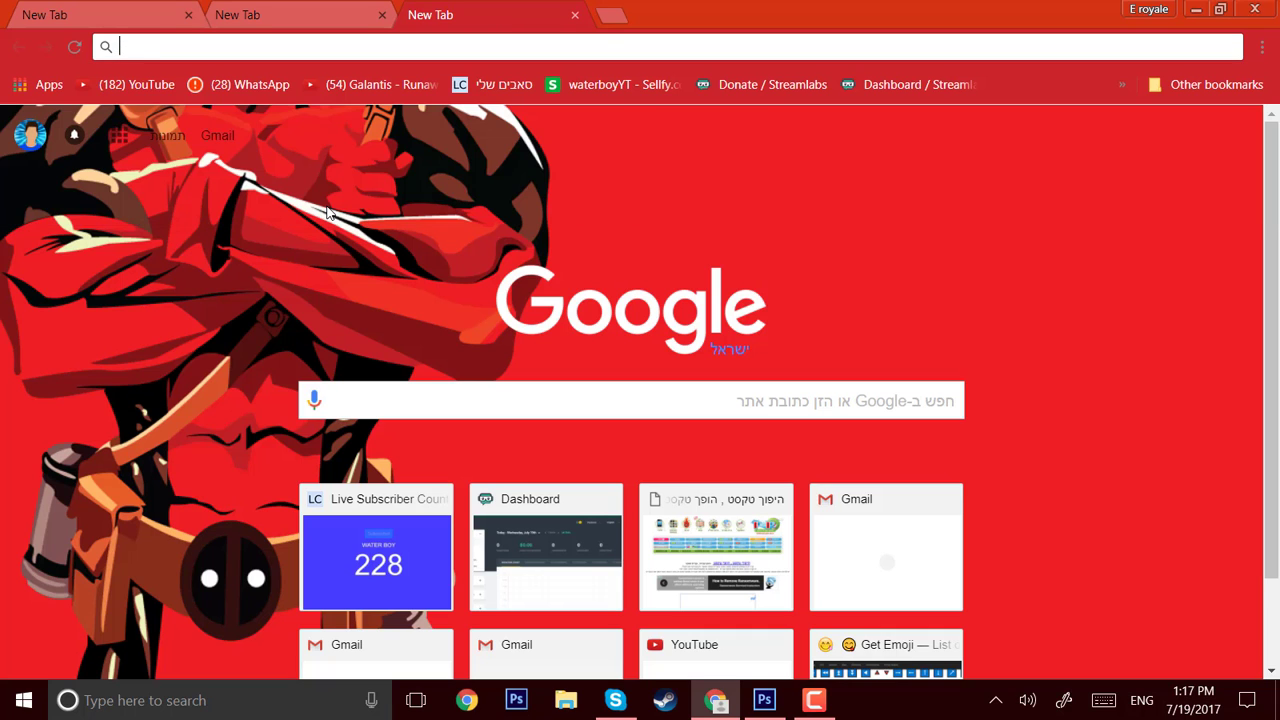
{"action": "type", "text": "banner template"}
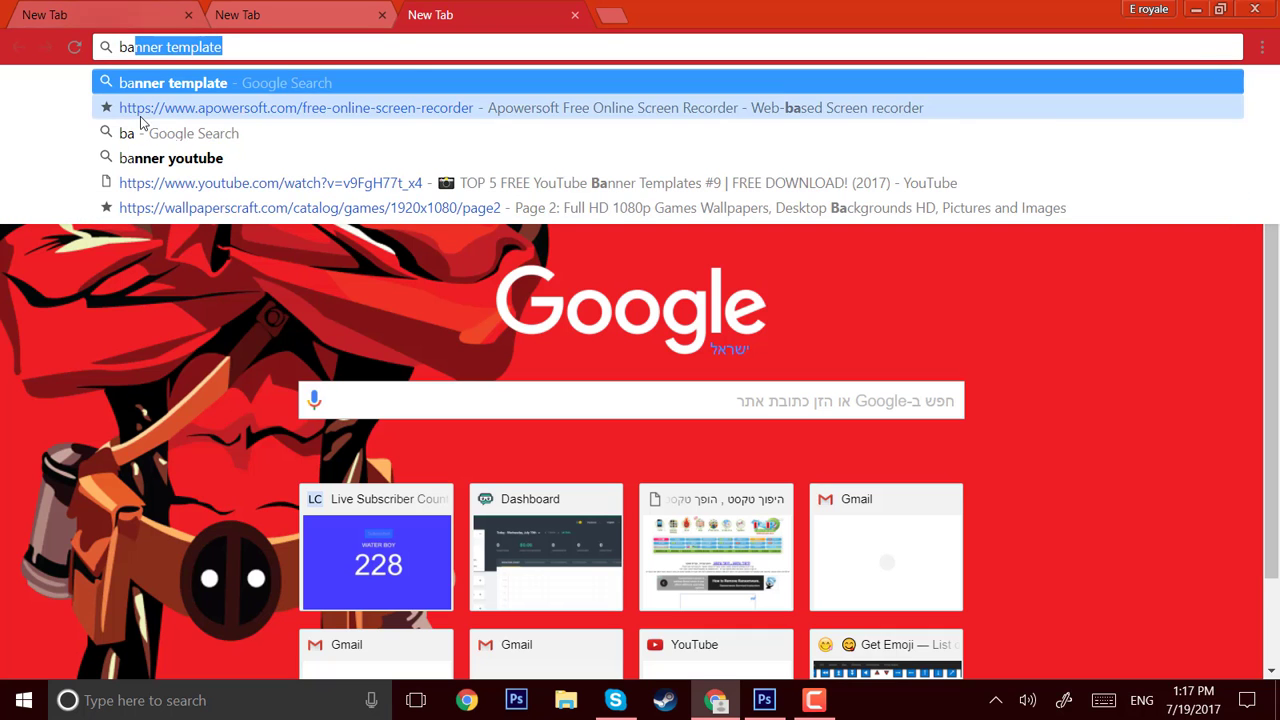
{"action": "left_click", "coordinate": [272, 84]}
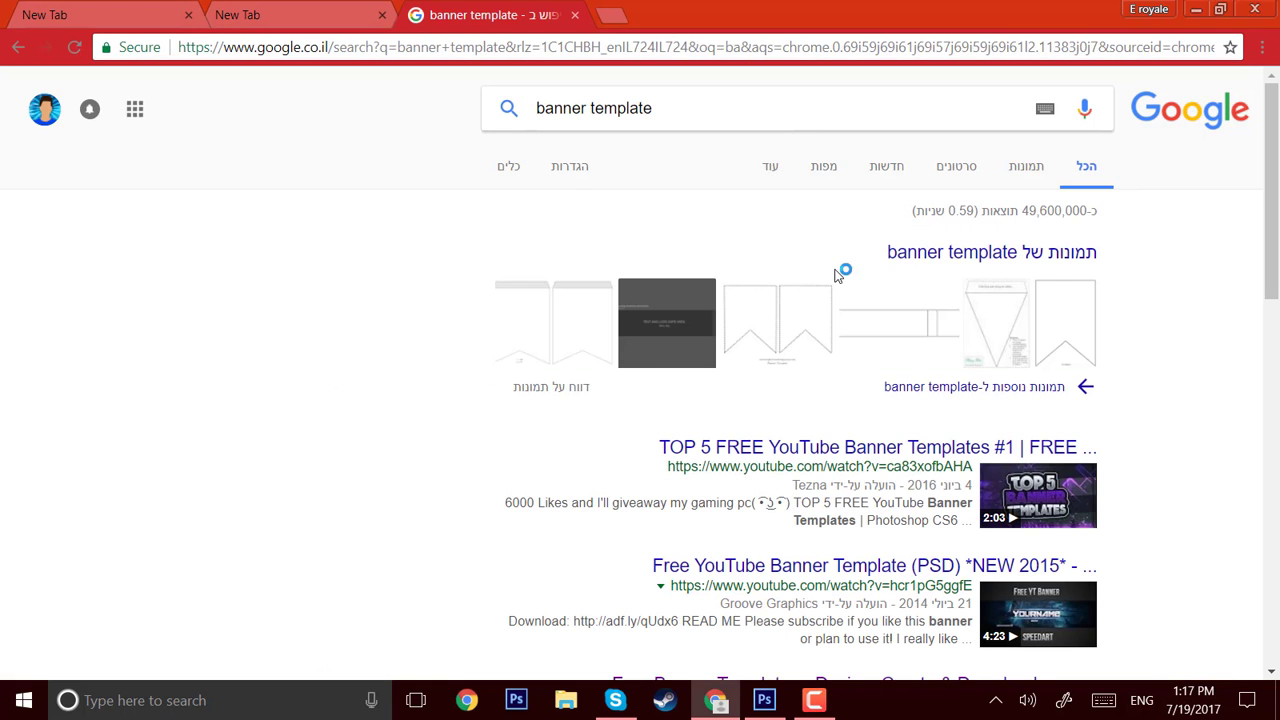
{"action": "left_click", "coordinate": [1017, 177]}
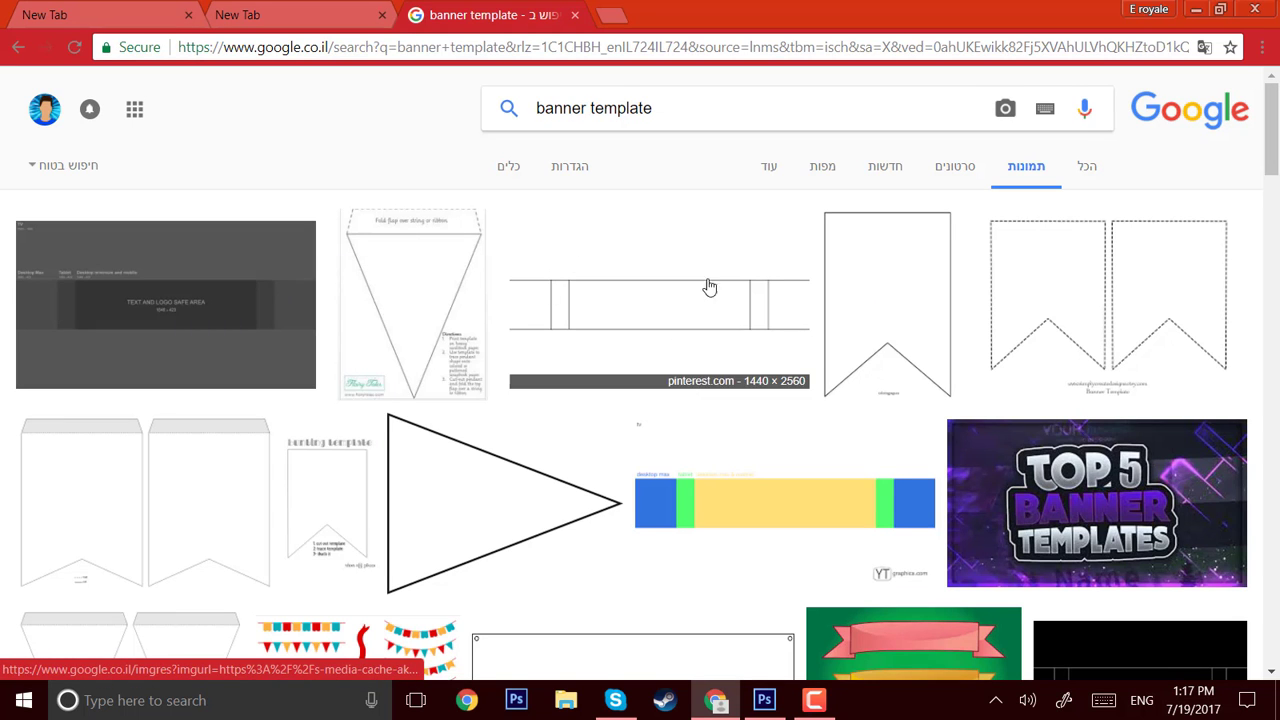
Copy the grey banner template image with desktop, tablet and mobile zones, and preview the outlined 2560 × 1440 template
{"action": "scroll", "coordinate": [751, 314], "scroll_direction": "down", "scroll_amount": 3}
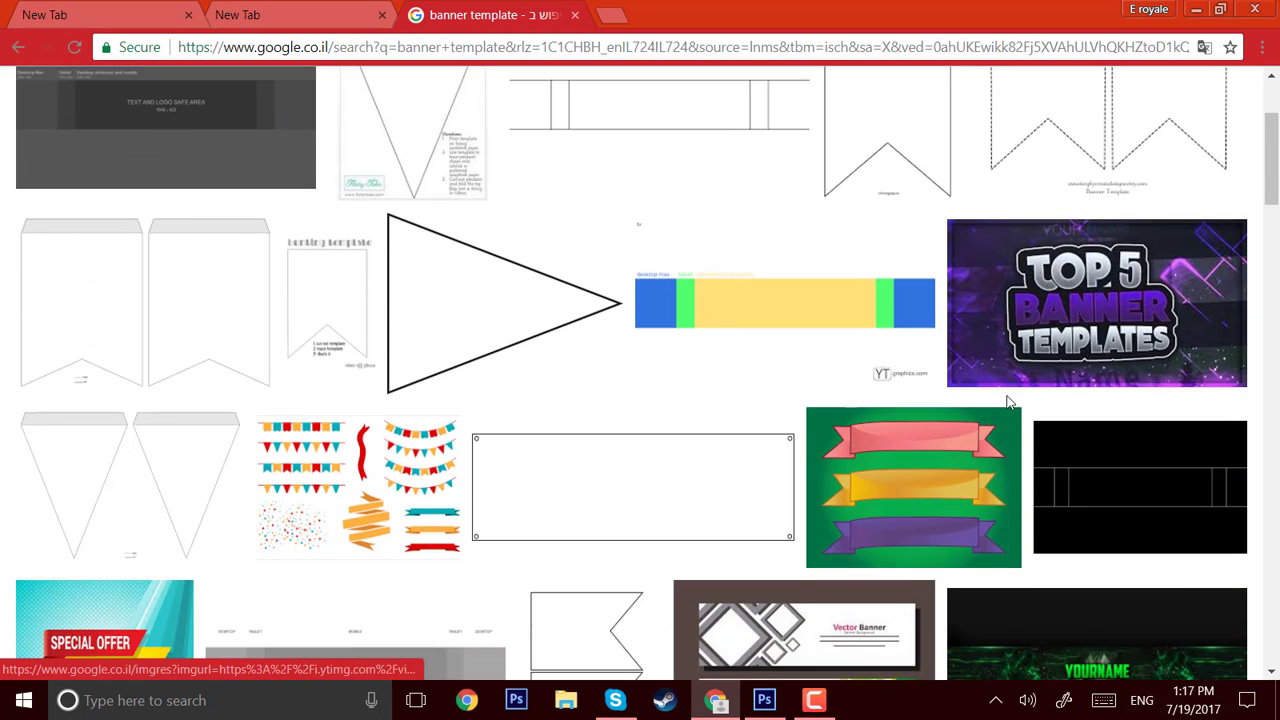
{"action": "scroll", "coordinate": [649, 248], "scroll_direction": "down", "scroll_amount": 1}
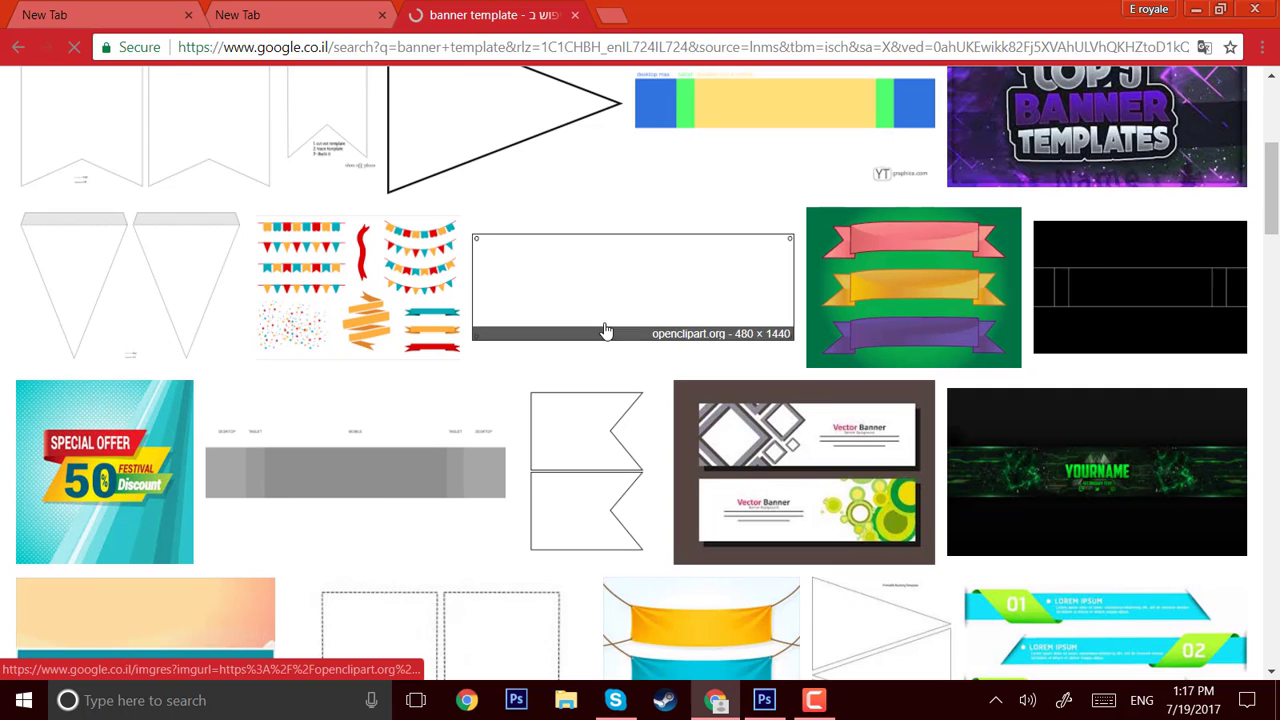
{"action": "left_click", "coordinate": [390, 481]}
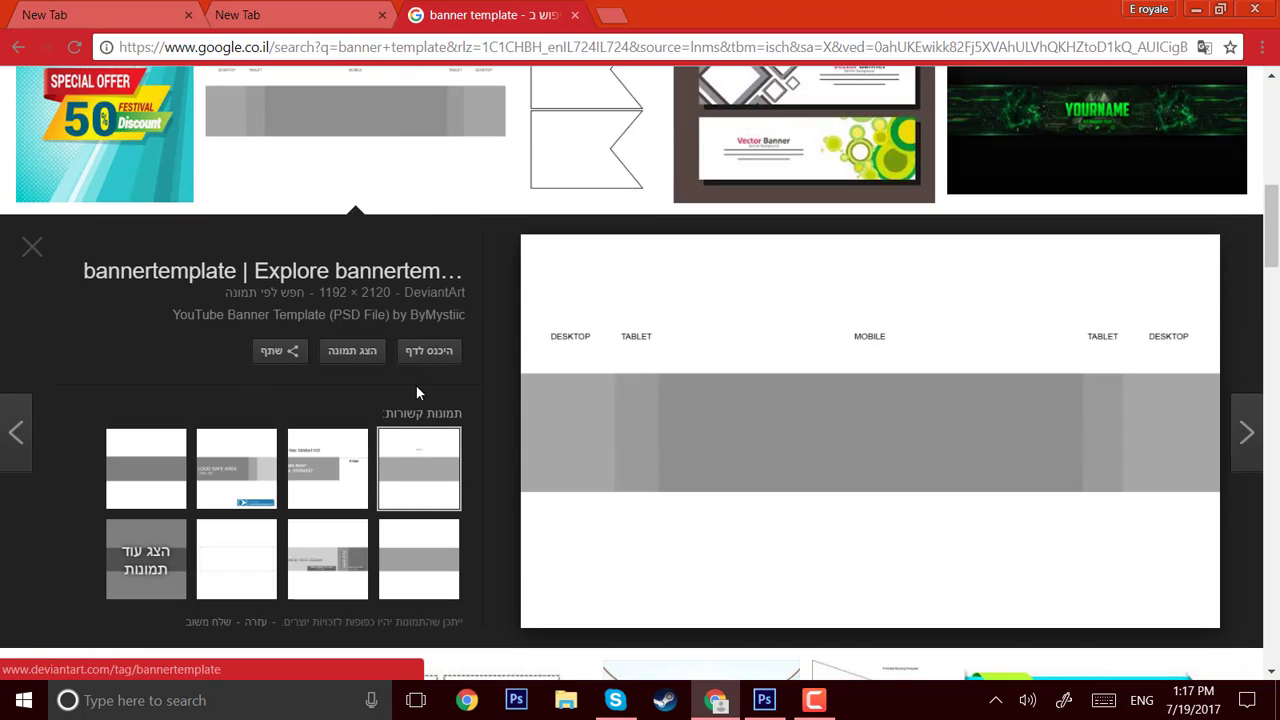
{"action": "right_click", "coordinate": [643, 393]}
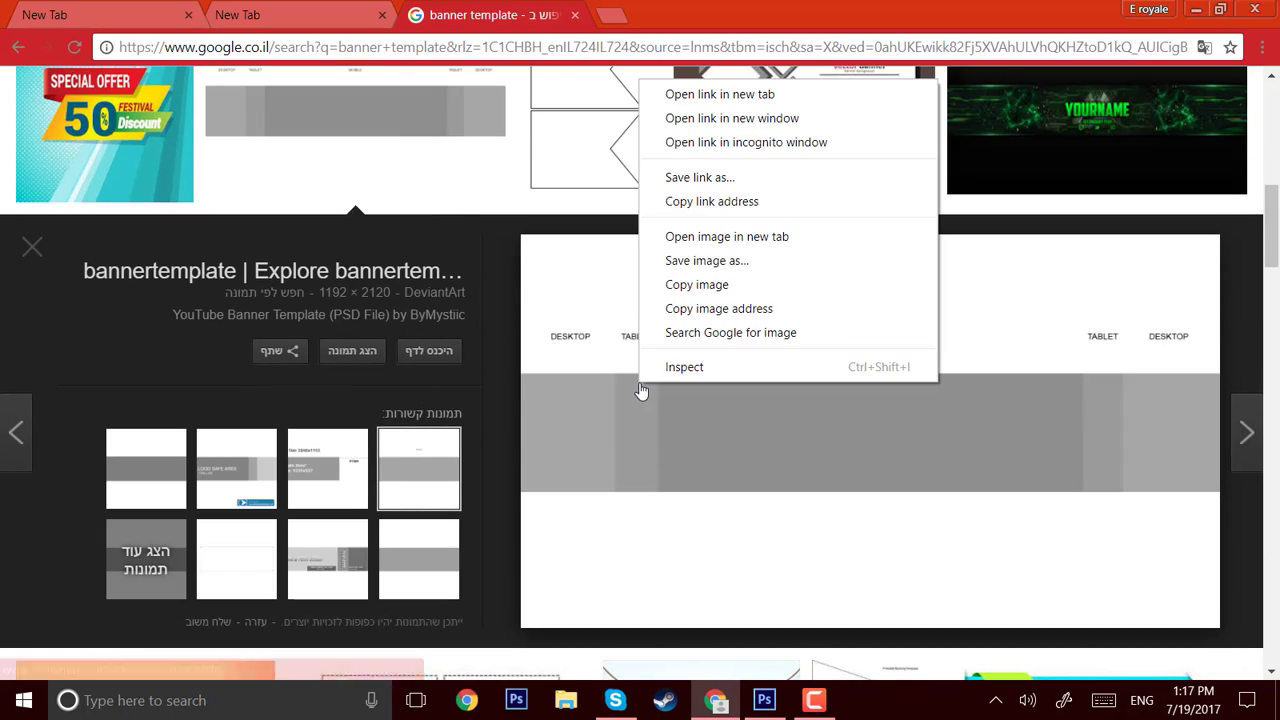
{"action": "left_click", "coordinate": [710, 292]}
{"action": "scroll", "coordinate": [691, 314], "scroll_direction": "up", "scroll_amount": 10}
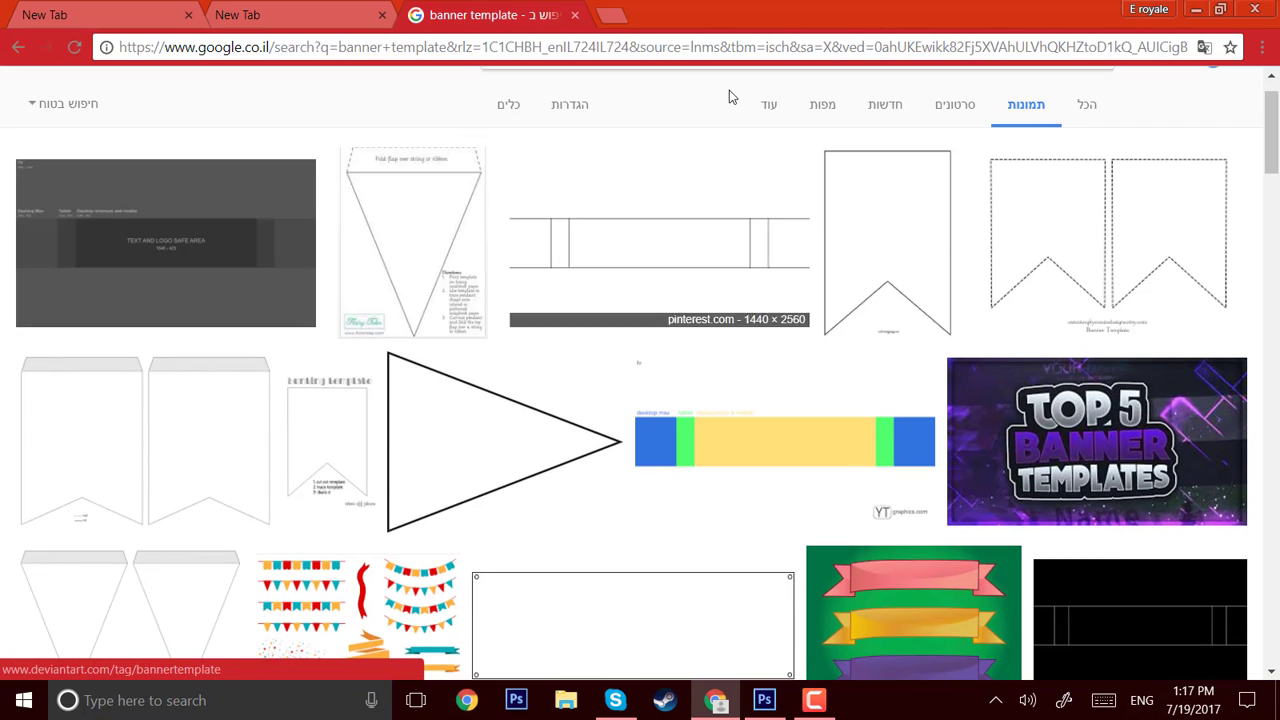
{"action": "left_click", "coordinate": [709, 224]}
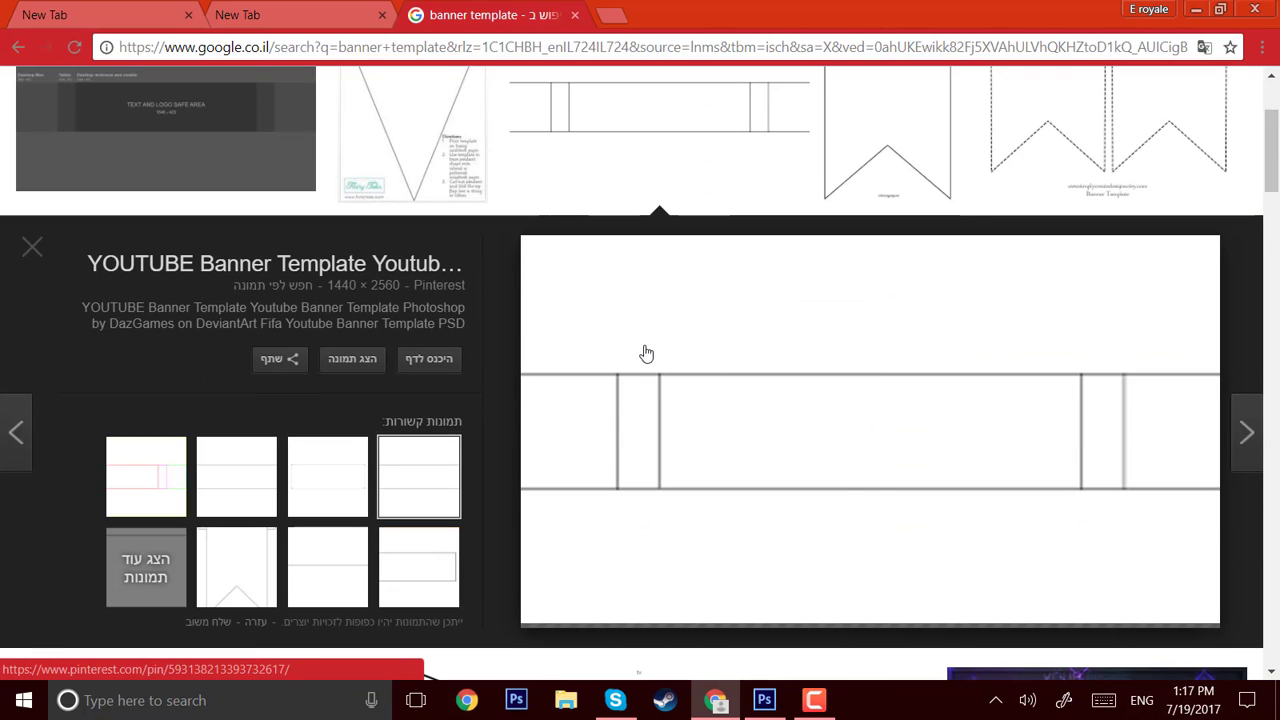
Switch to Photoshop, paste the copied banner template and scale it to fill the whole canvas
{"action": "left_click", "coordinate": [764, 700]}
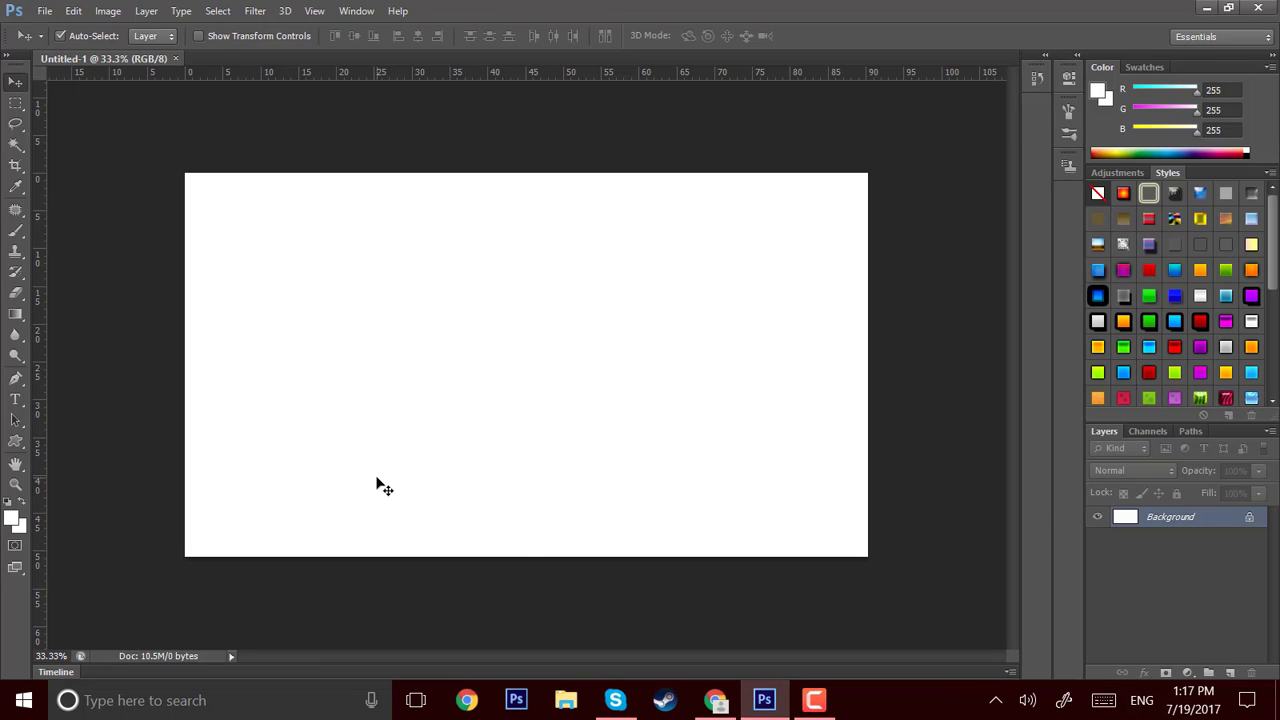
{"action": "key", "text": "ctrl+v"}
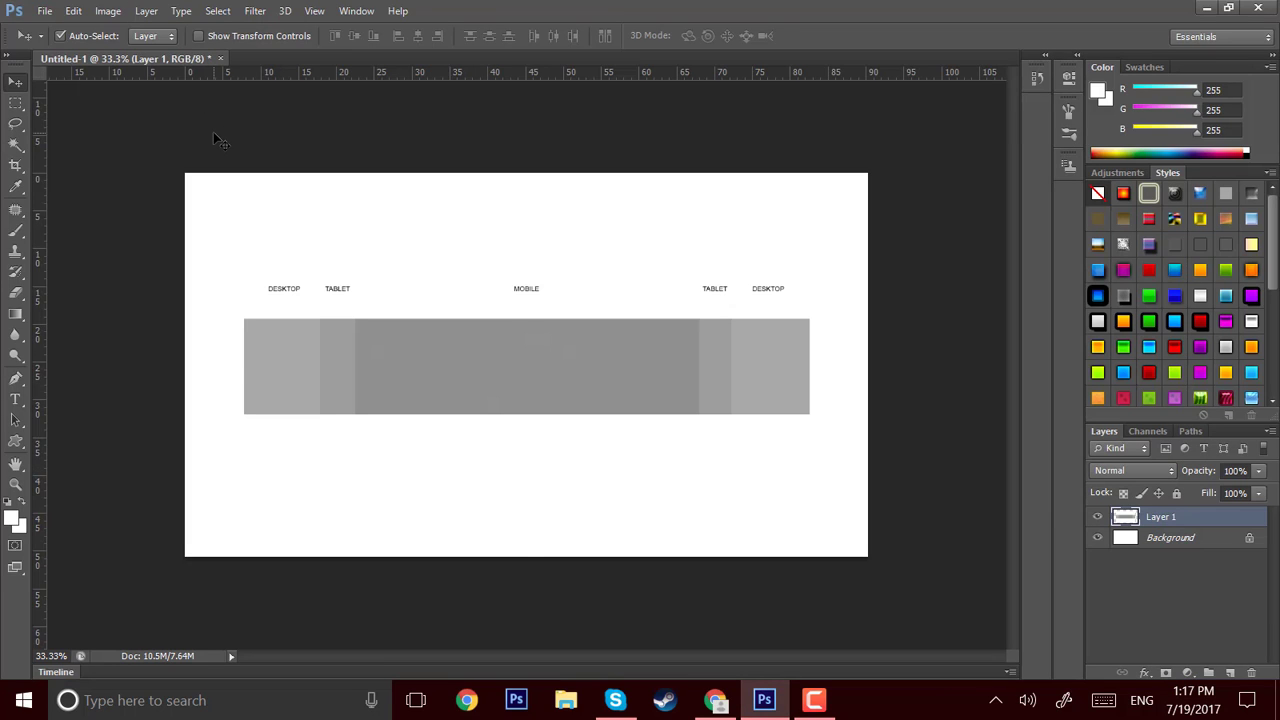
{"action": "key", "text": "ctrl+t"}
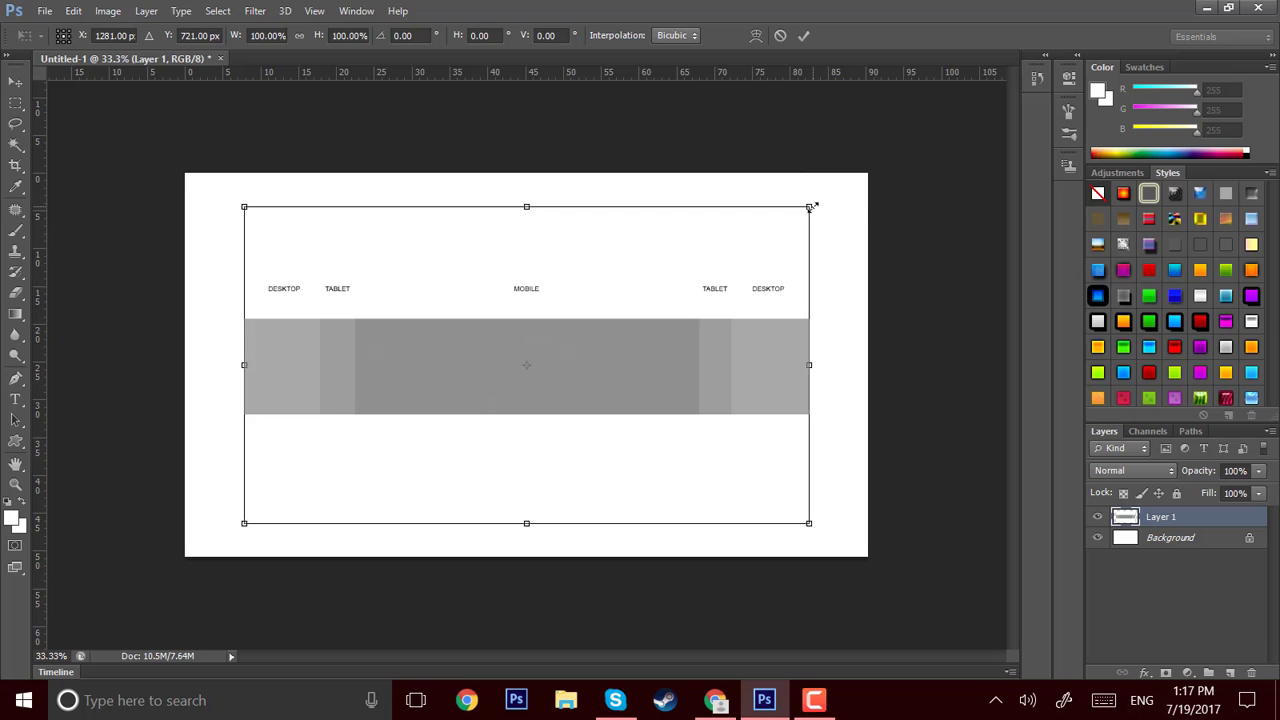
{"action": "left_click_drag", "start_coordinate": [810, 207], "coordinate": [867, 173]}
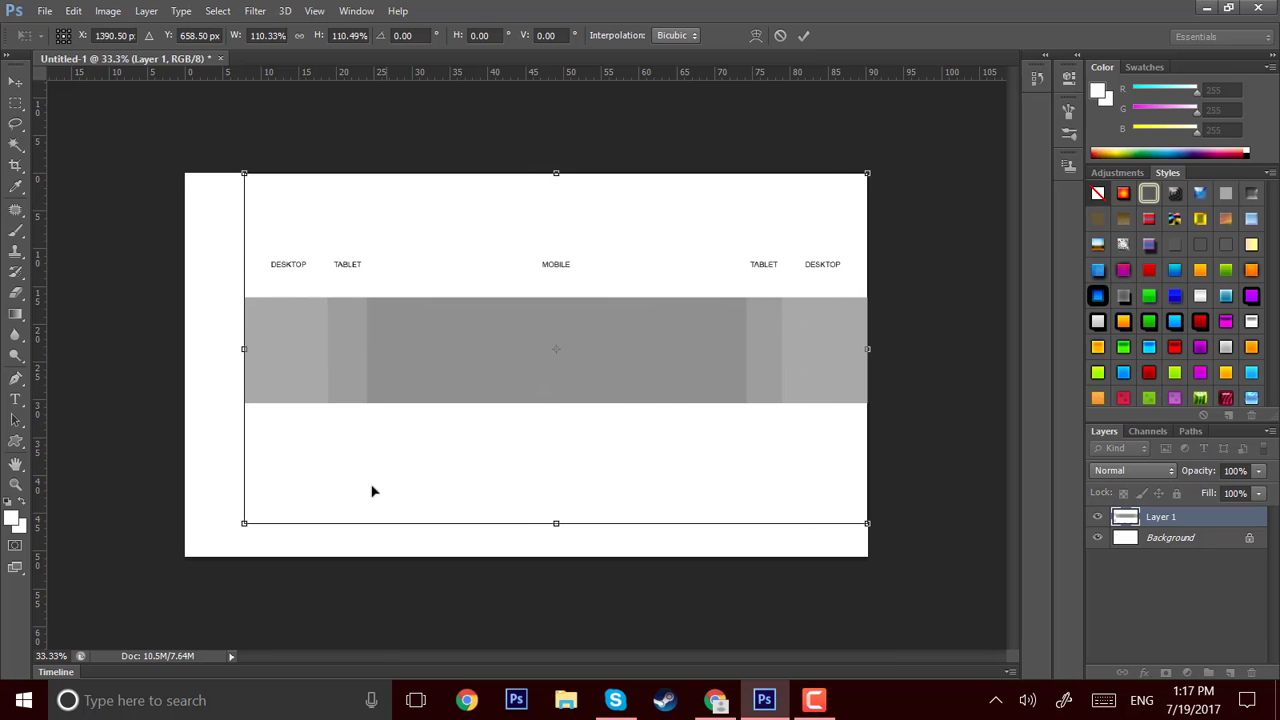
{"action": "left_click_drag", "start_coordinate": [244, 522], "coordinate": [184, 553]}
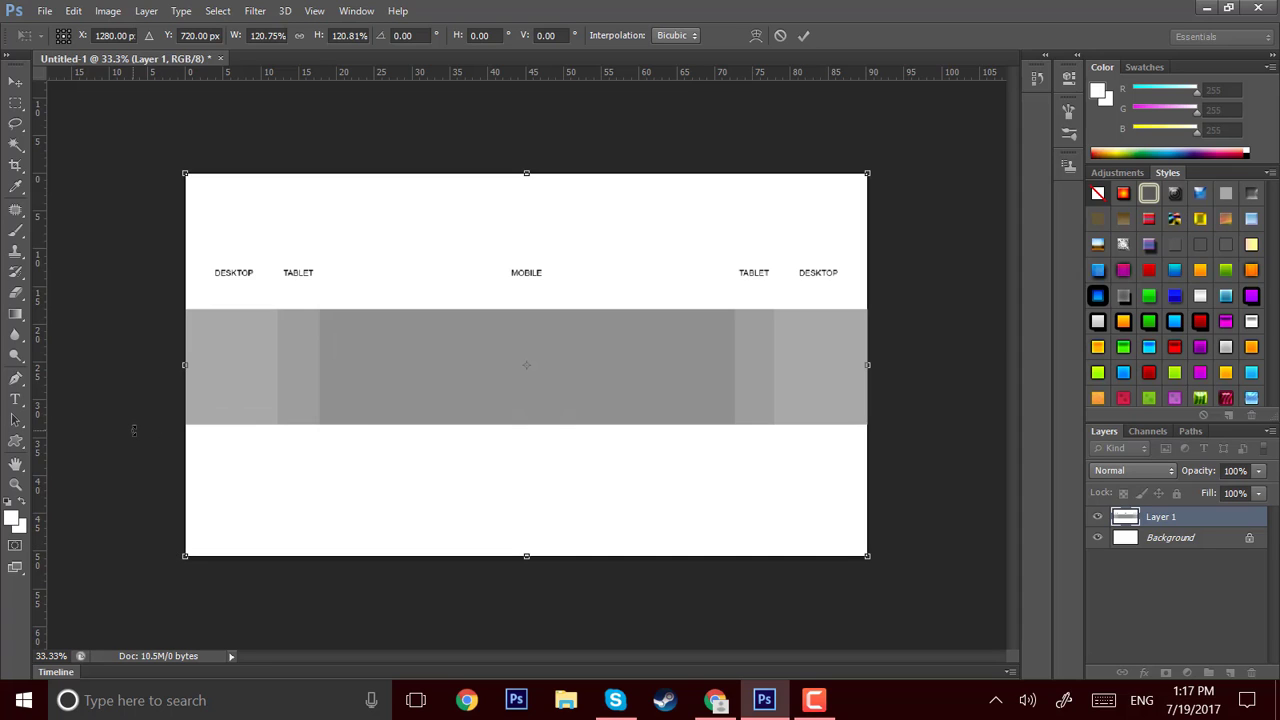
{"action": "key", "text": "Return"}
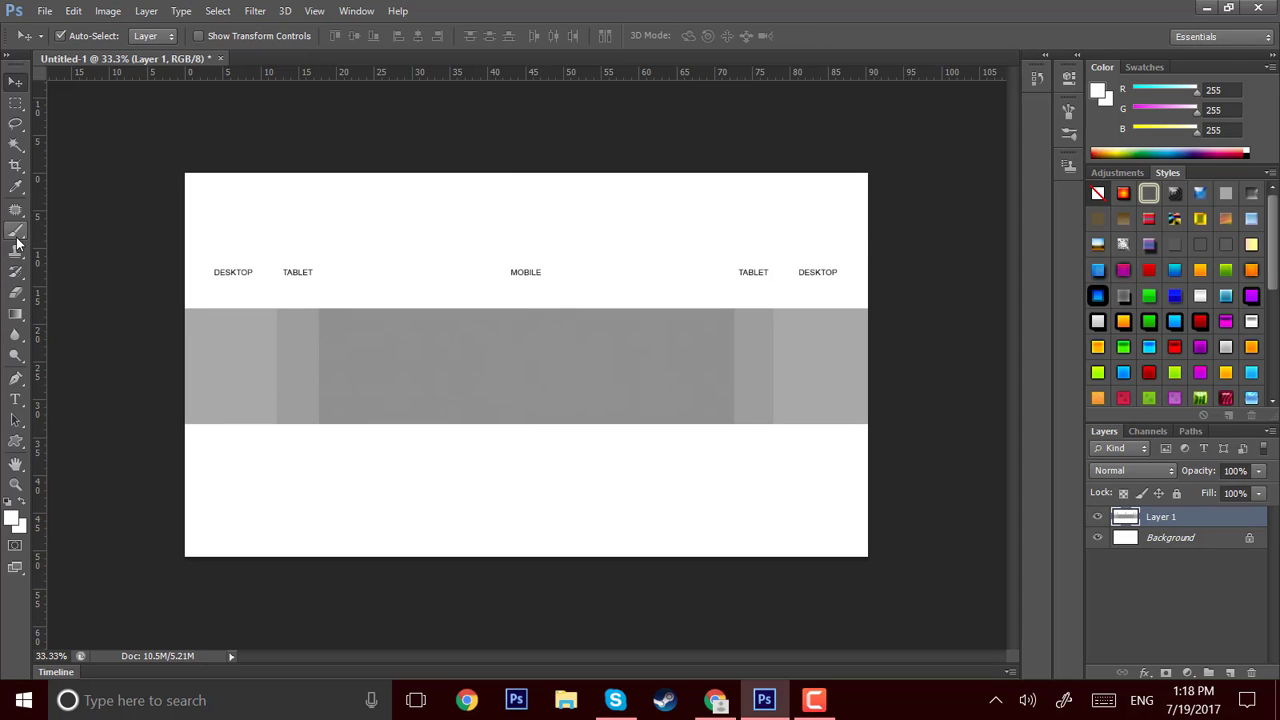
Select the white areas below and above the grey band with the Rectangular Marquee as one combined selection
{"action": "left_click", "coordinate": [15, 103]}
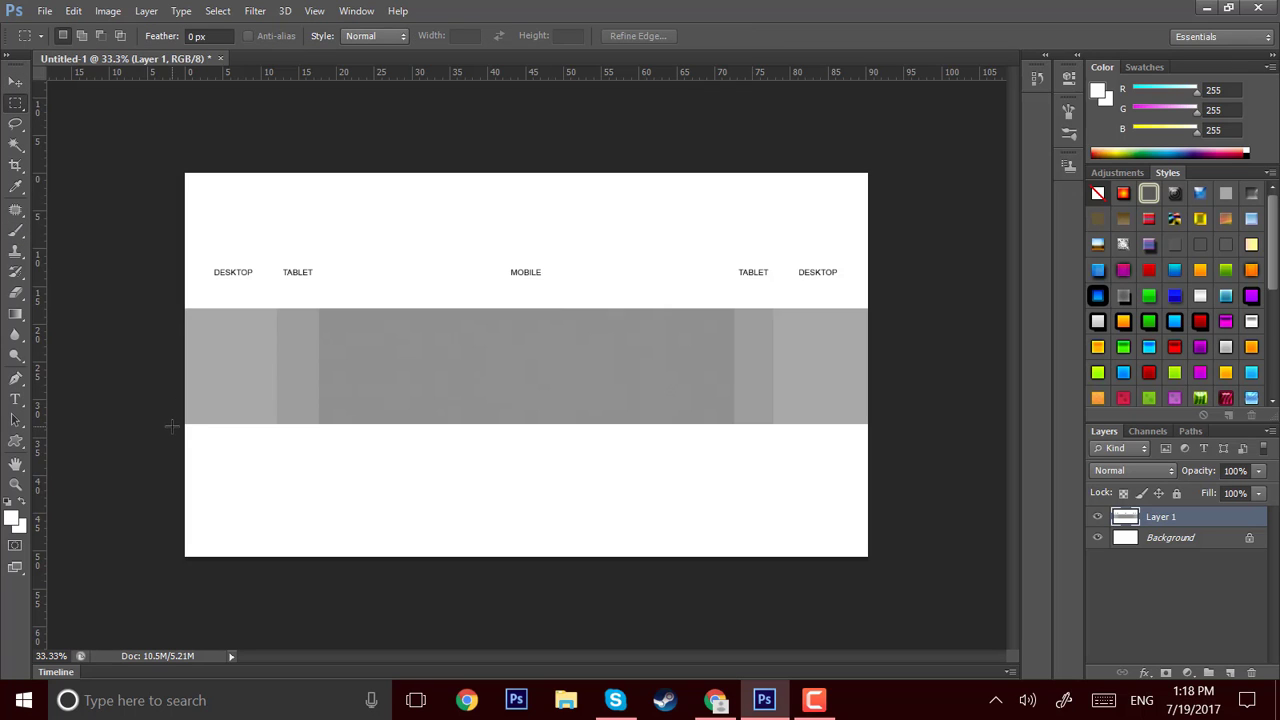
{"action": "left_click_drag", "start_coordinate": [171, 427], "coordinate": [837, 526]}
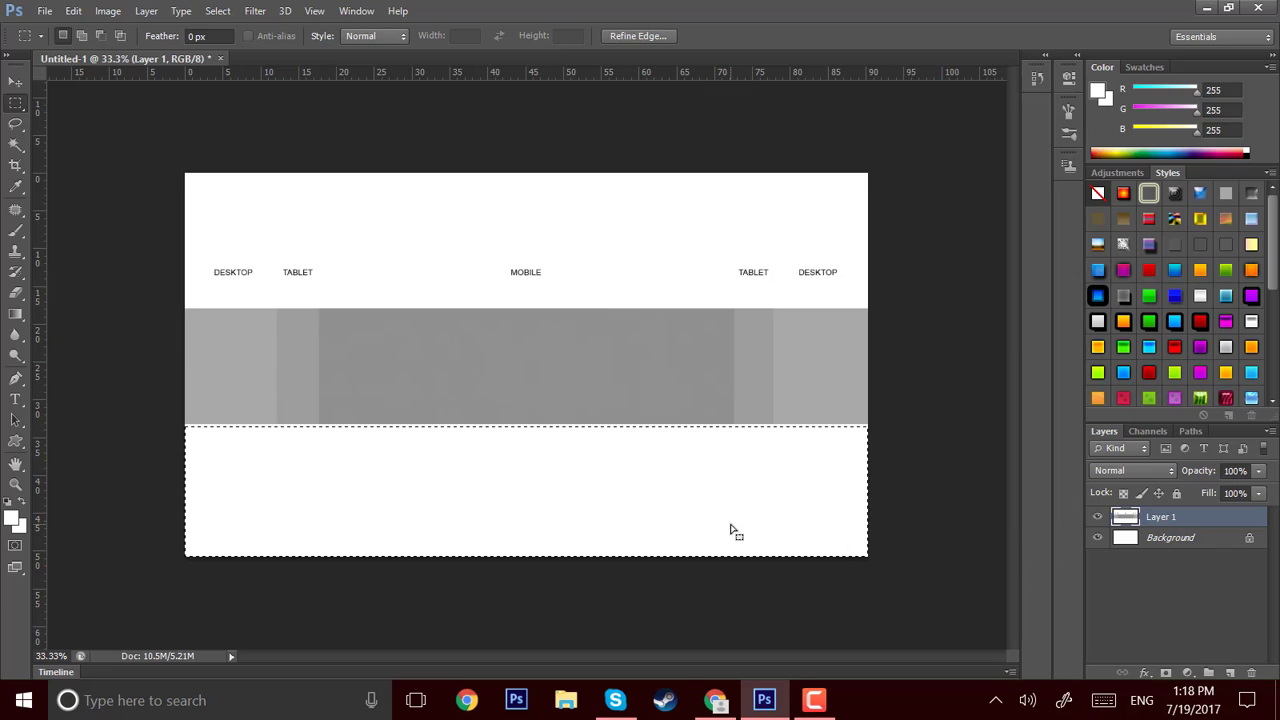
{"action": "left_click", "coordinate": [315, 434]}
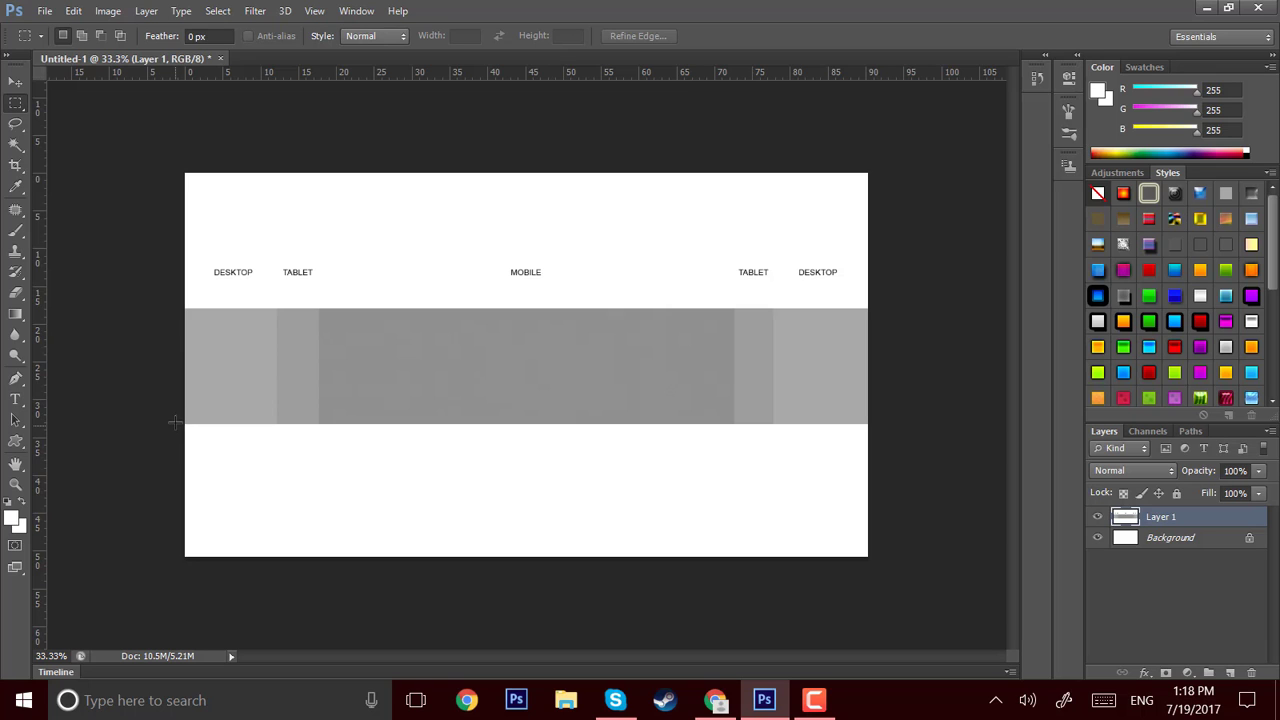
{"action": "left_click_drag", "start_coordinate": [173, 423], "coordinate": [990, 580]}
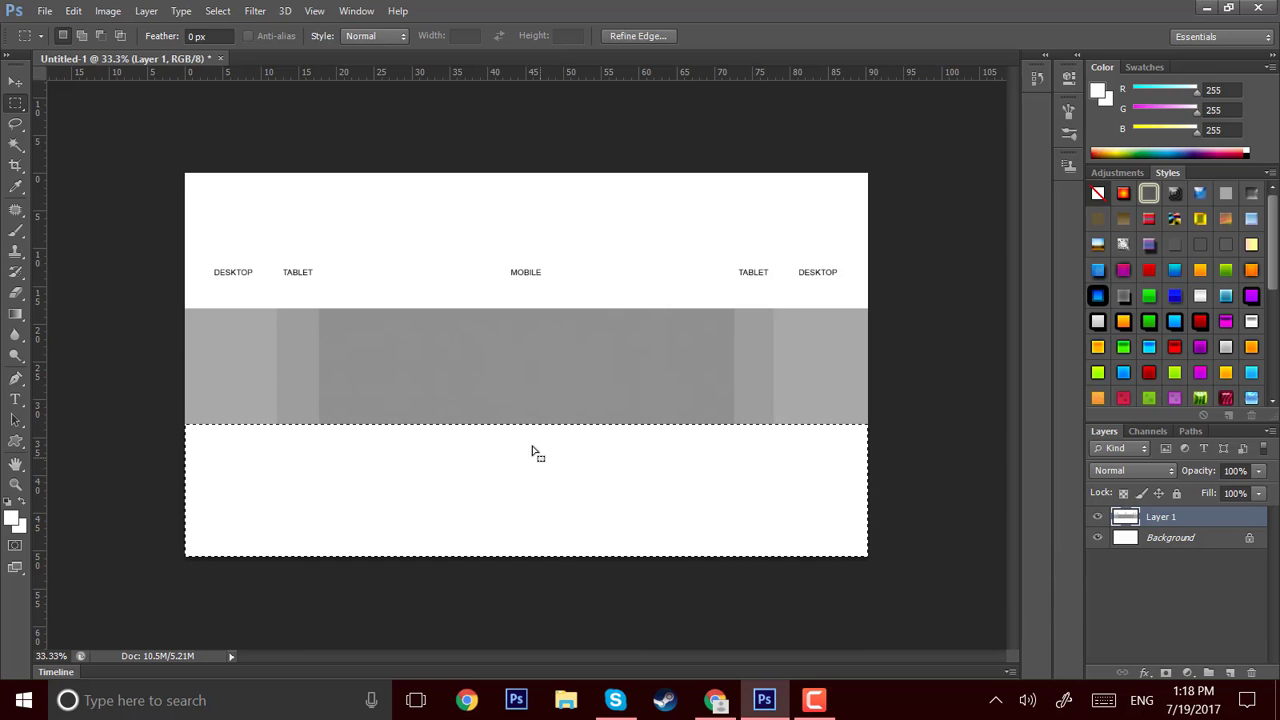
{"action": "left_click", "coordinate": [106, 38]}
{"action": "left_click_drag", "start_coordinate": [178, 166], "coordinate": [1036, 310]}
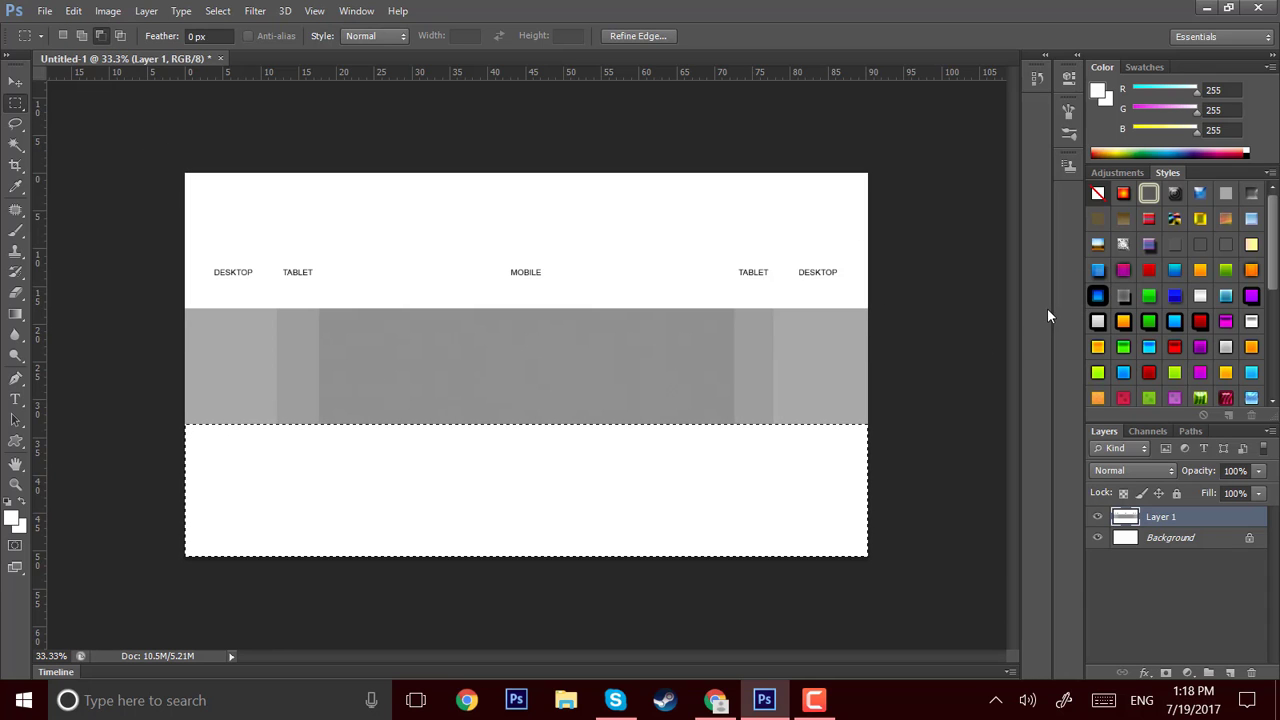
{"action": "left_click", "coordinate": [84, 35]}
{"action": "left_click_drag", "start_coordinate": [186, 173], "coordinate": [925, 308]}
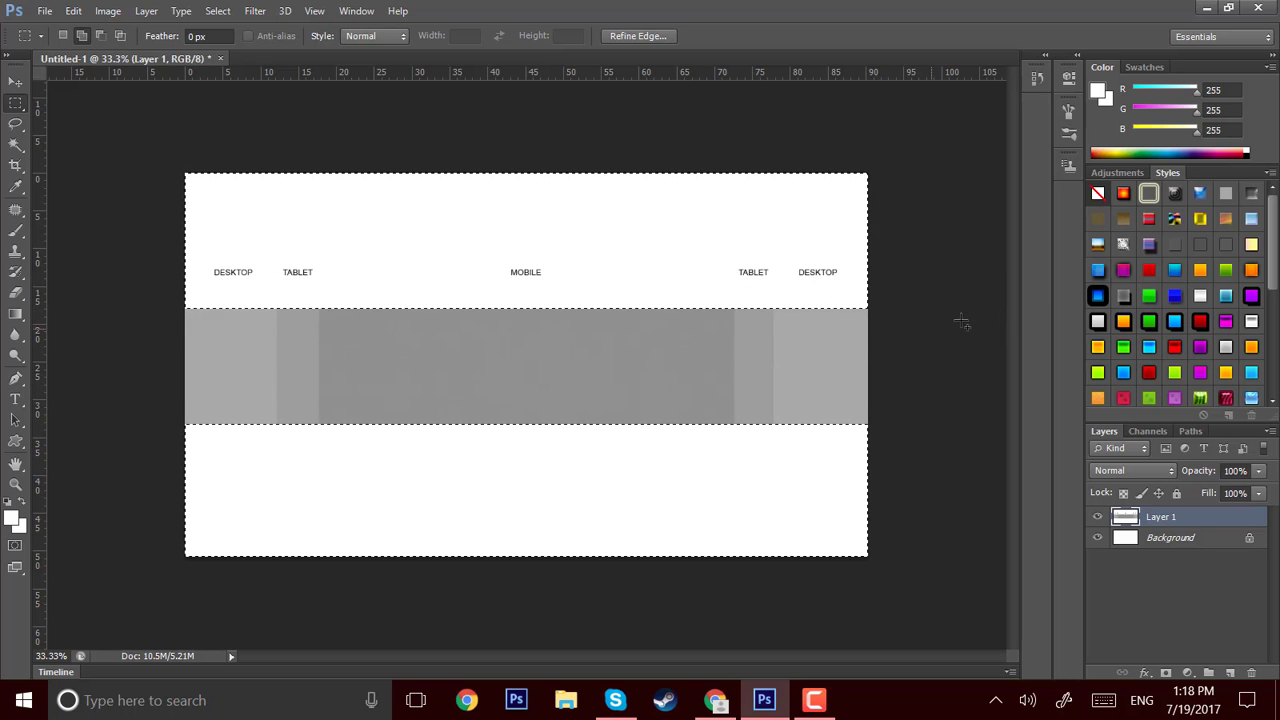
Try a red gradient style on the banner template layer and clear the layer's style
{"action": "left_click", "coordinate": [1149, 373]}
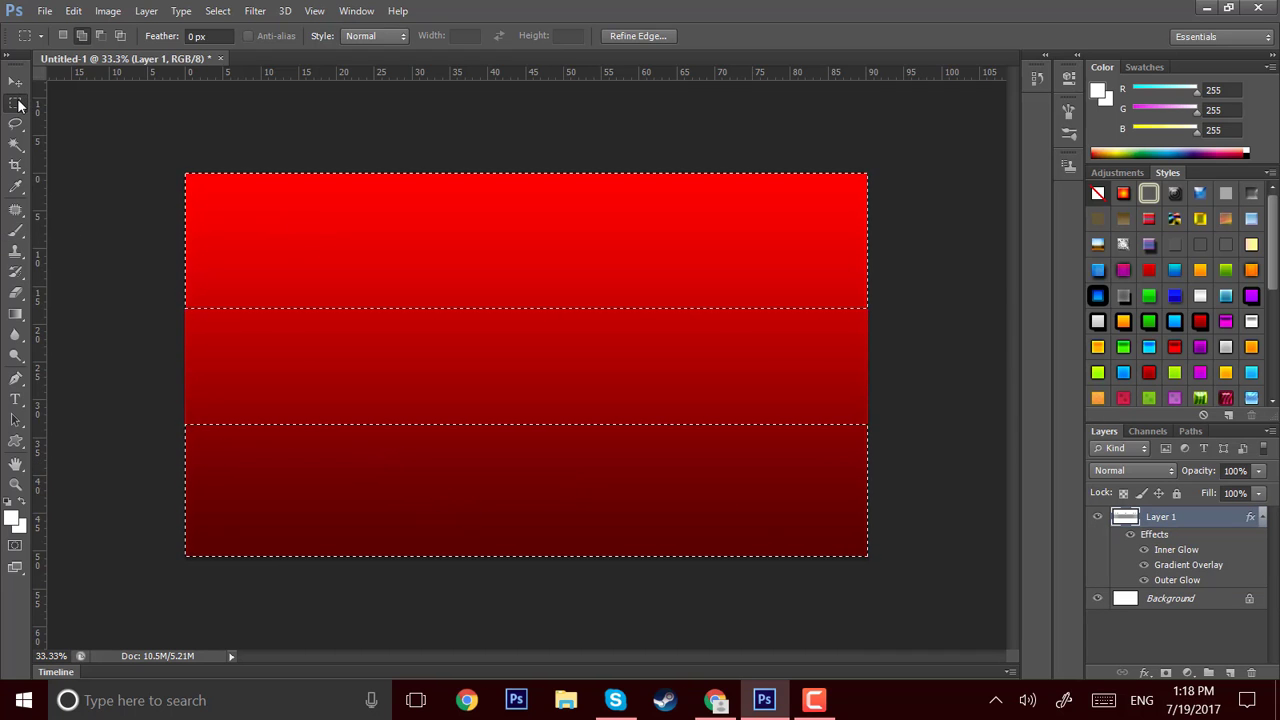
{"action": "left_click", "coordinate": [61, 36]}
{"action": "mouse_move", "coordinate": [434, 238]}
{"action": "left_mouse_down"}
{"action": "mouse_move", "coordinate": [445, 295]}
{"action": "mouse_move", "coordinate": [443, 229]}
{"action": "left_mouse_up"}
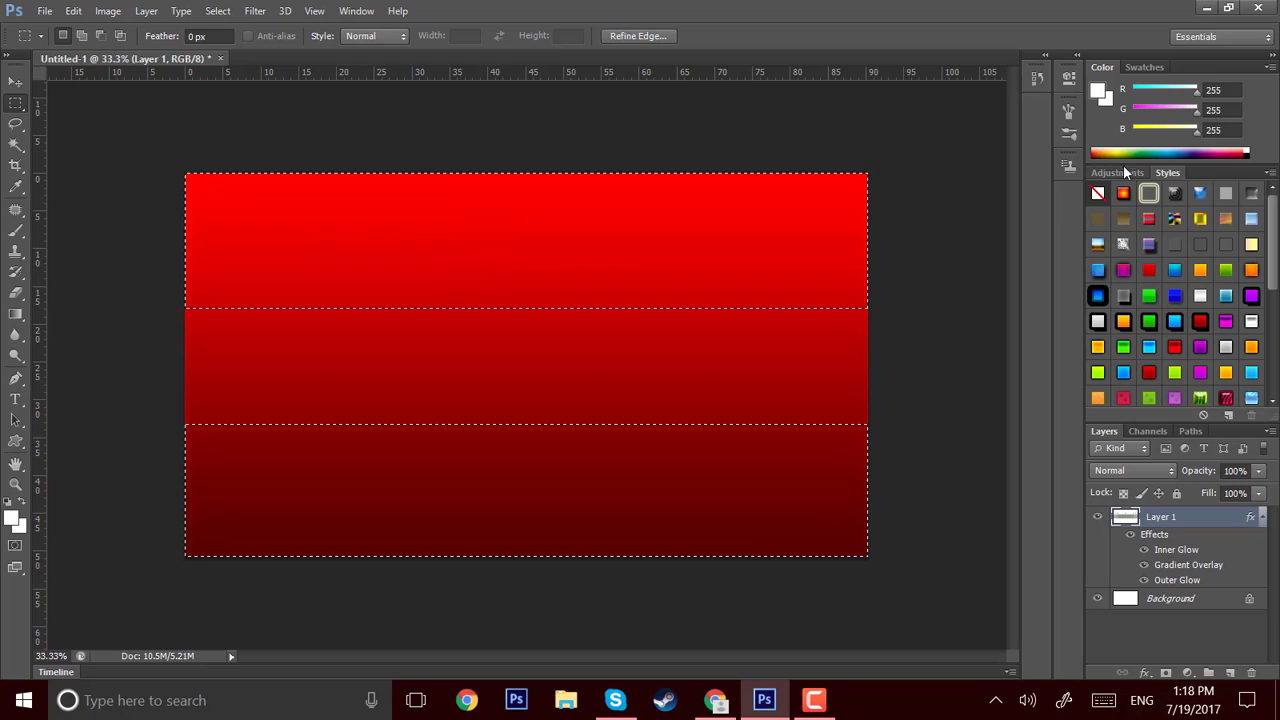
{"action": "left_click", "coordinate": [1098, 193]}
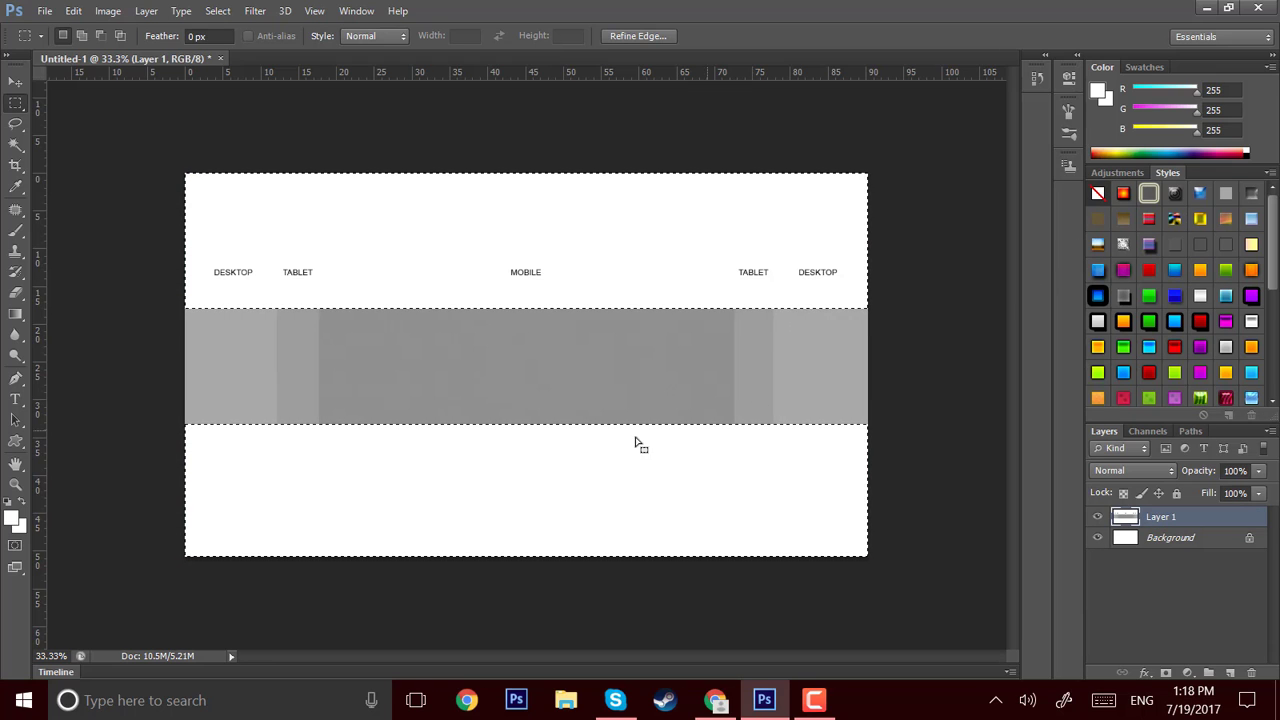
Activate the Brush tool and set the foreground colour to blue (RGB 0, 6, 255)
{"action": "left_click", "coordinate": [15, 230]}
{"action": "left_click", "coordinate": [8, 522]}
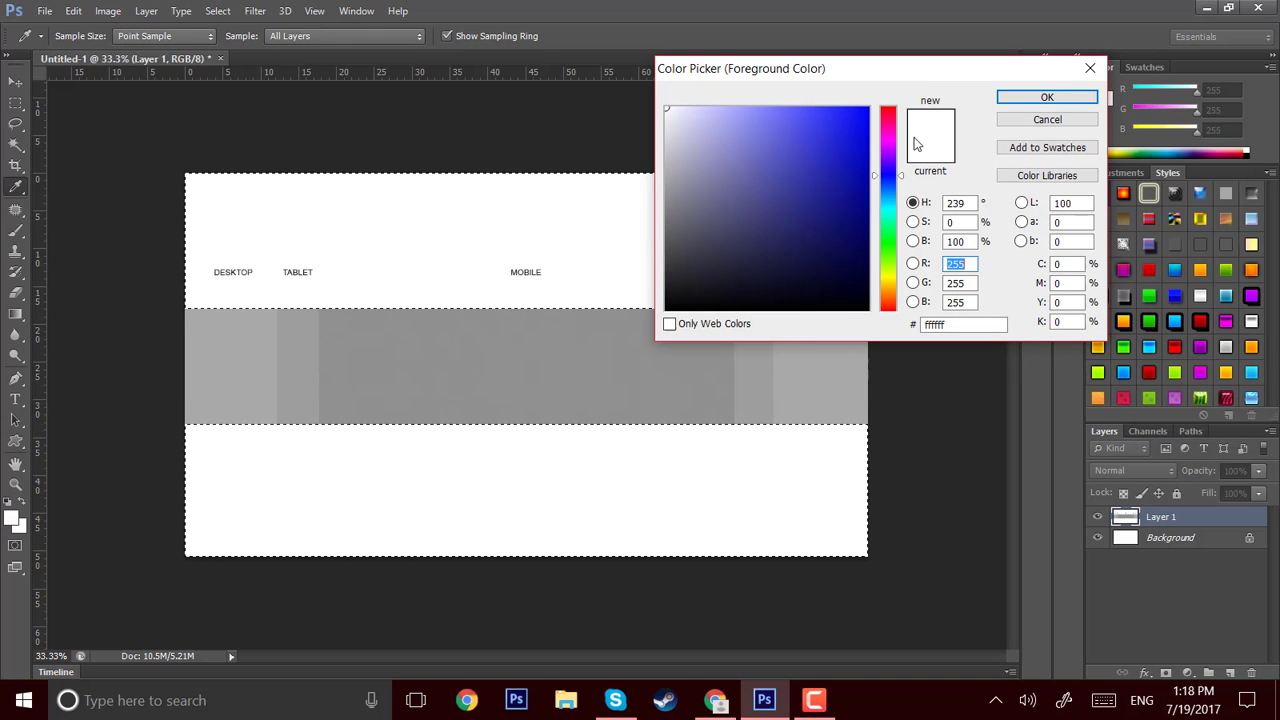
{"action": "left_click", "coordinate": [771, 180]}
{"action": "left_click", "coordinate": [866, 107]}
{"action": "left_click", "coordinate": [1046, 97]}
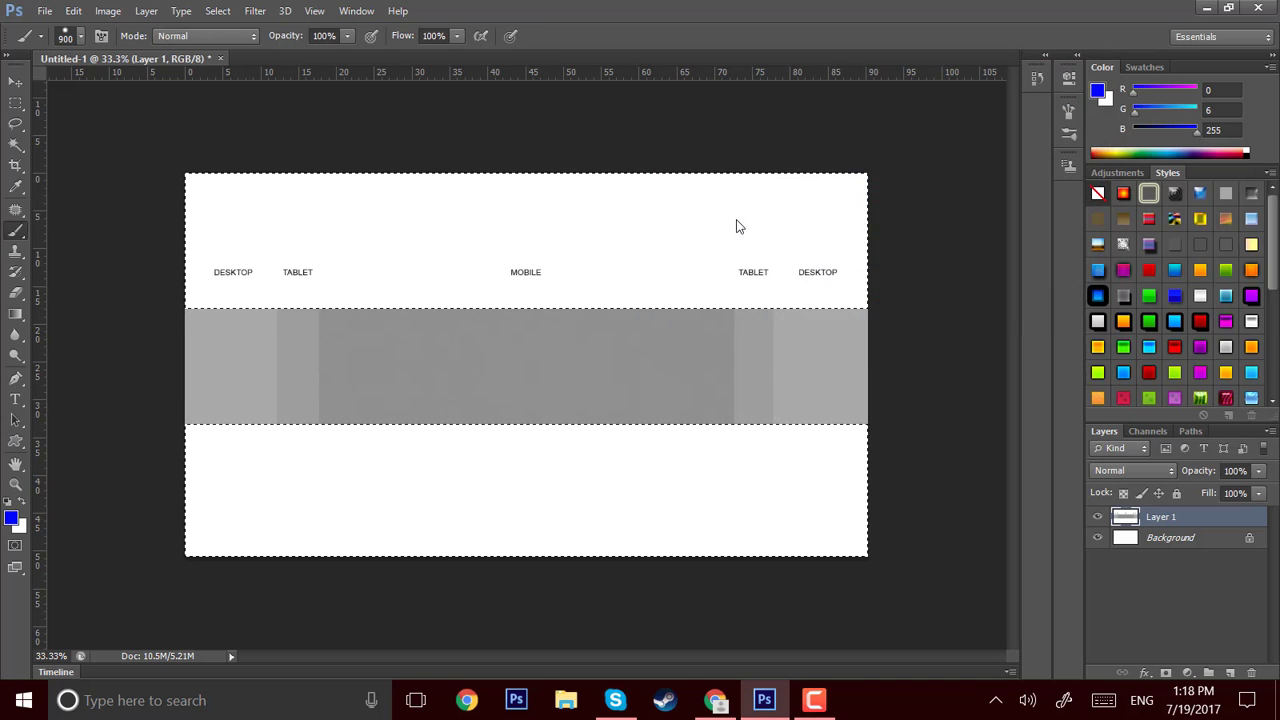
Paint the selected areas above and below the grey band solid blue, and clear the selection
{"action": "mouse_move", "coordinate": [943, 243]}
{"action": "left_mouse_down"}
{"action": "mouse_move", "coordinate": [814, 214]}
{"action": "mouse_move", "coordinate": [720, 272]}
{"action": "mouse_move", "coordinate": [729, 457]}
{"action": "left_mouse_up"}
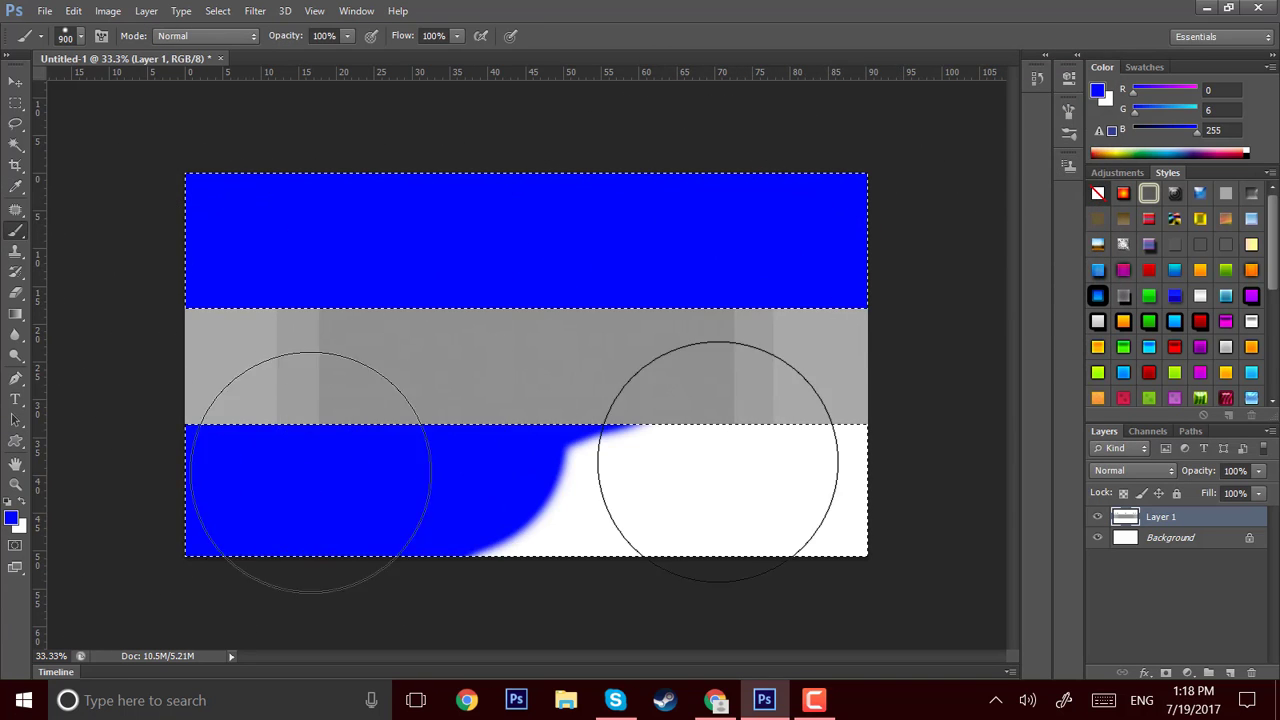
{"action": "left_click", "coordinate": [15, 103]}
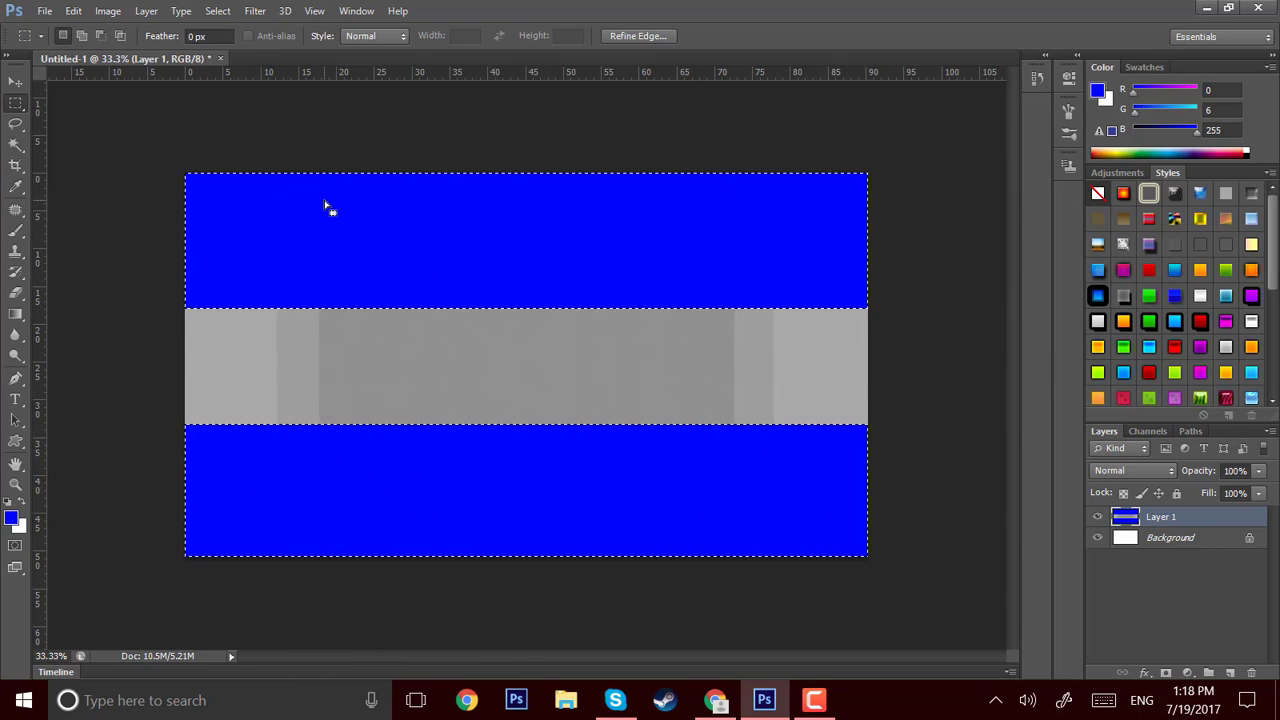
{"action": "left_click", "coordinate": [329, 206]}
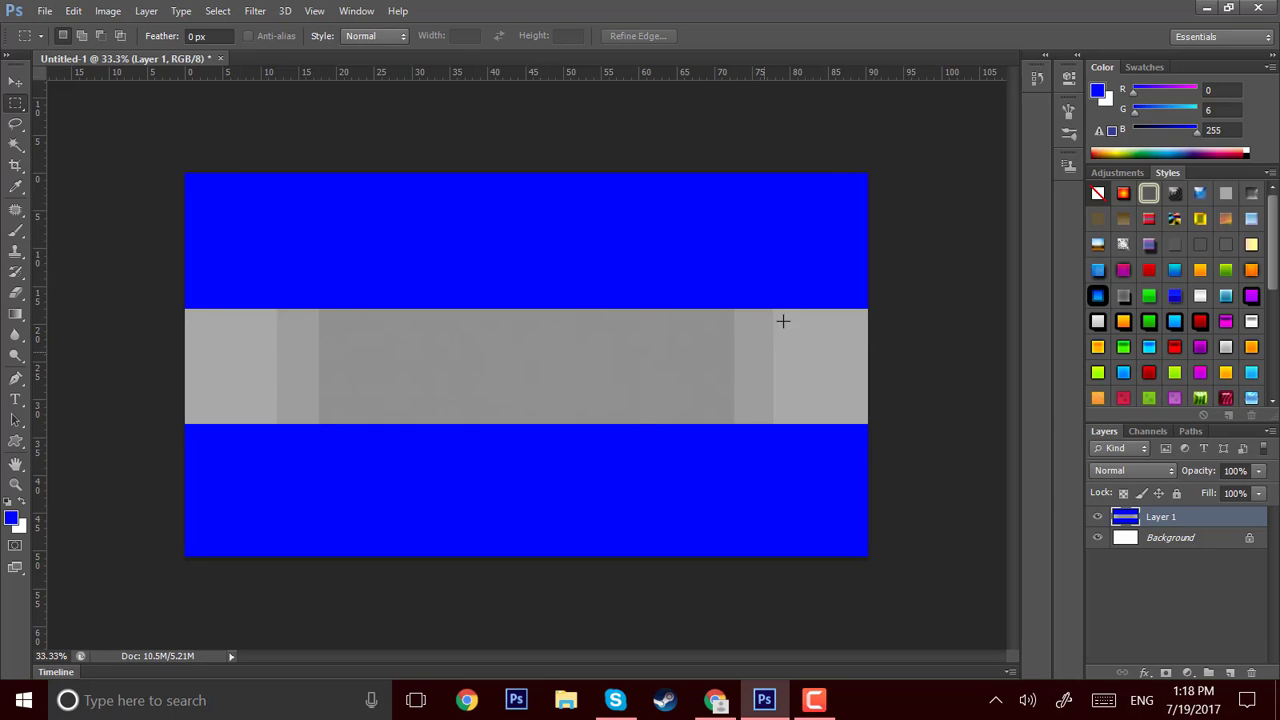
{"action": "left_click_drag", "start_coordinate": [734, 308], "coordinate": [320, 466]}
{"action": "left_click", "coordinate": [320, 466]}
{"action": "key", "text": "ctrl+z"}
{"action": "left_click_drag", "start_coordinate": [160, 289], "coordinate": [950, 416]}
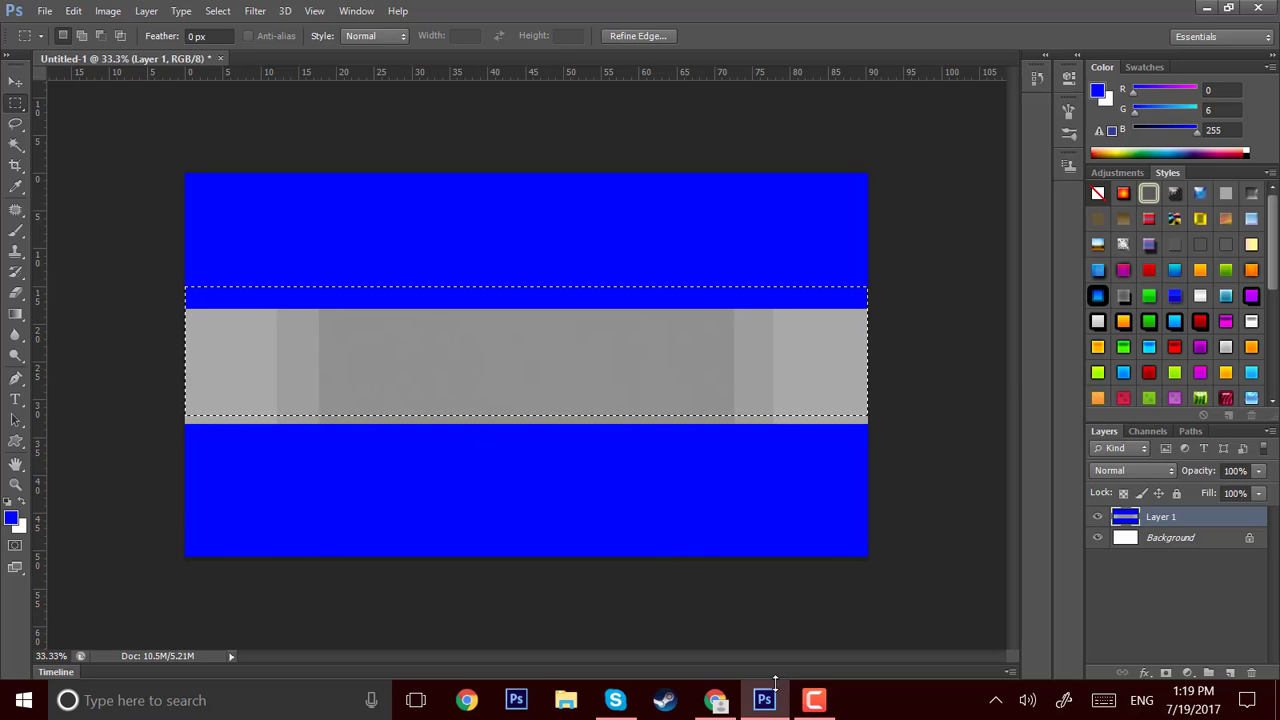
{"action": "key", "text": "ctrl+d"}
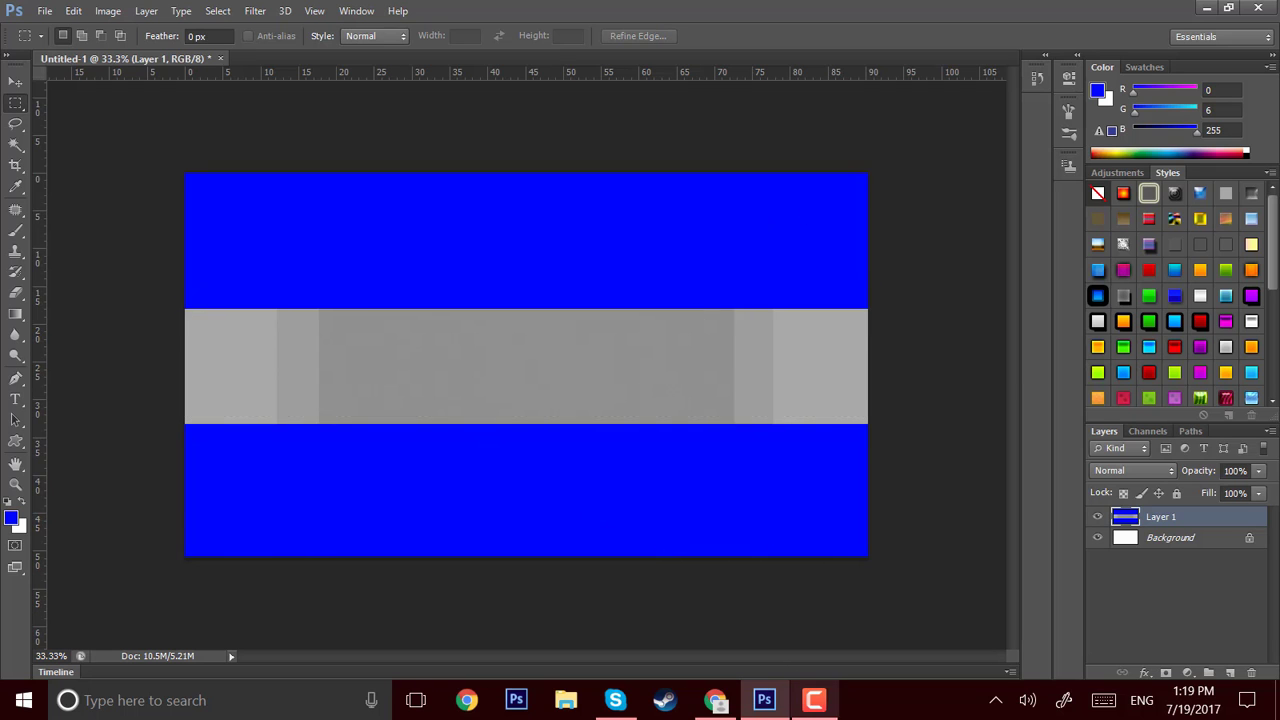
Switch to Chrome, search Google for "gaming wallpapers" and open the image results
{"action": "left_click", "coordinate": [716, 703]}
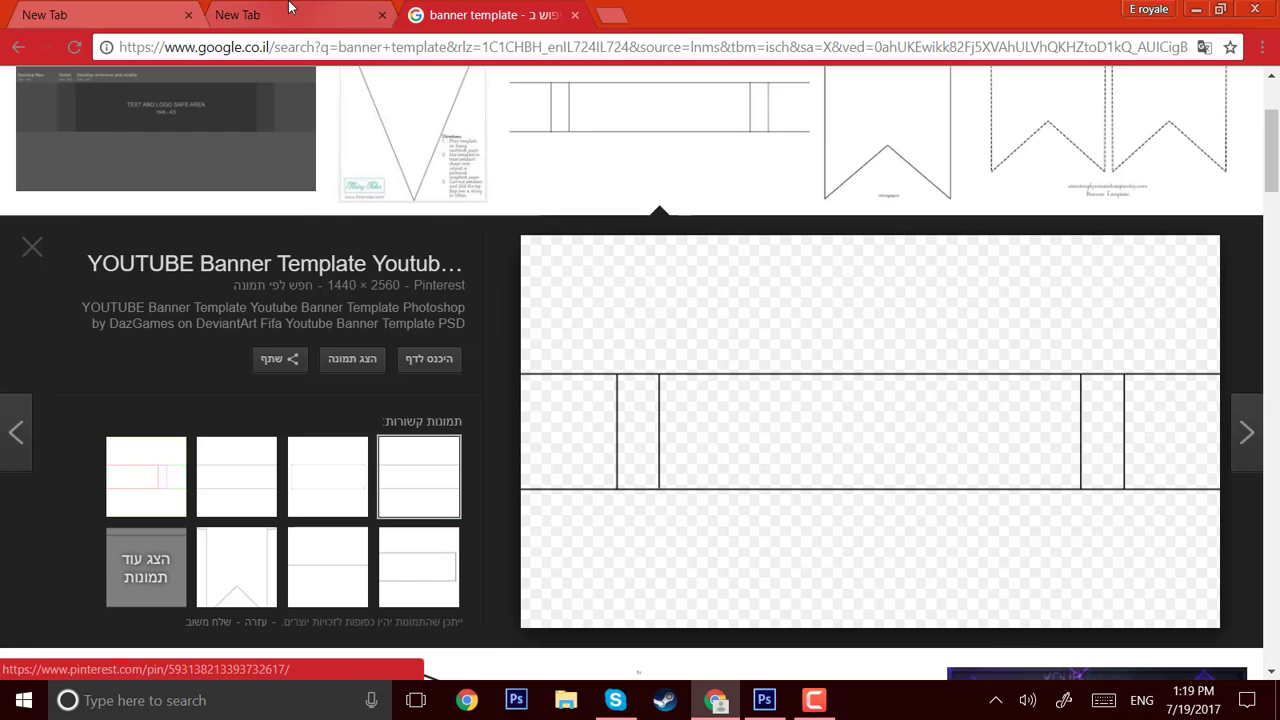
{"action": "left_click", "coordinate": [291, 16]}
{"action": "type", "text": "g"}
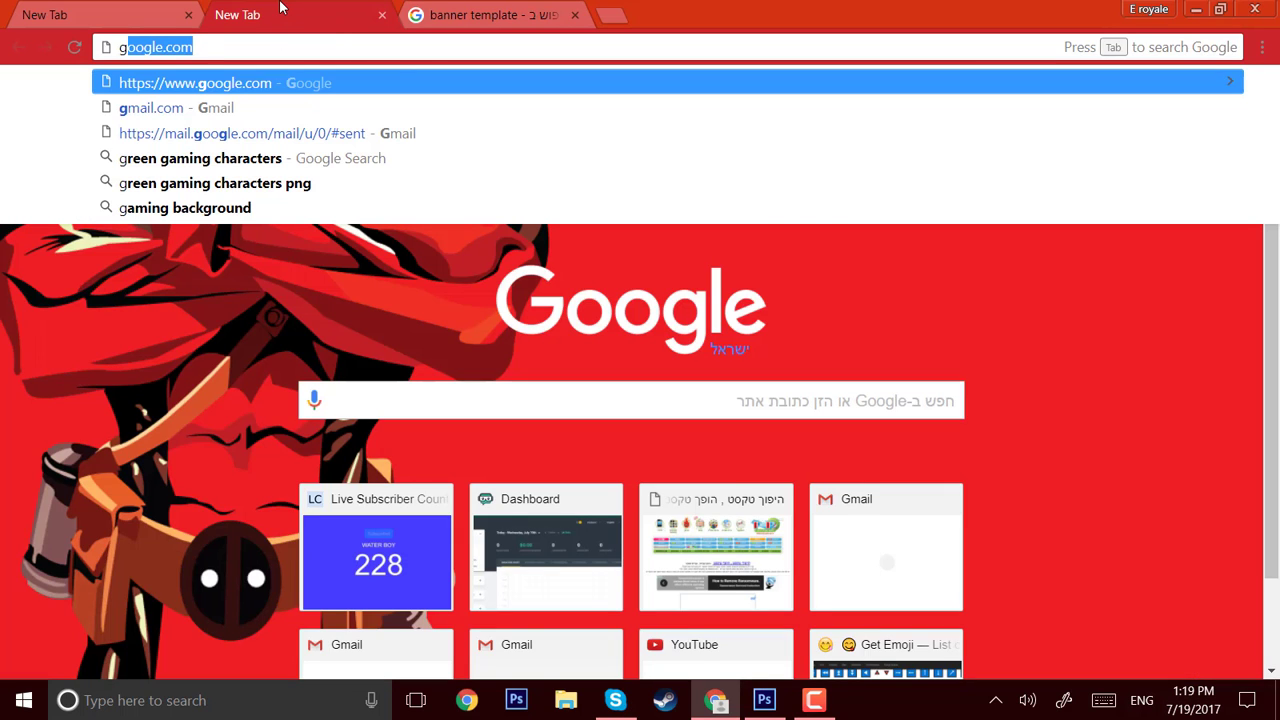
{"action": "type", "text": "aming"}
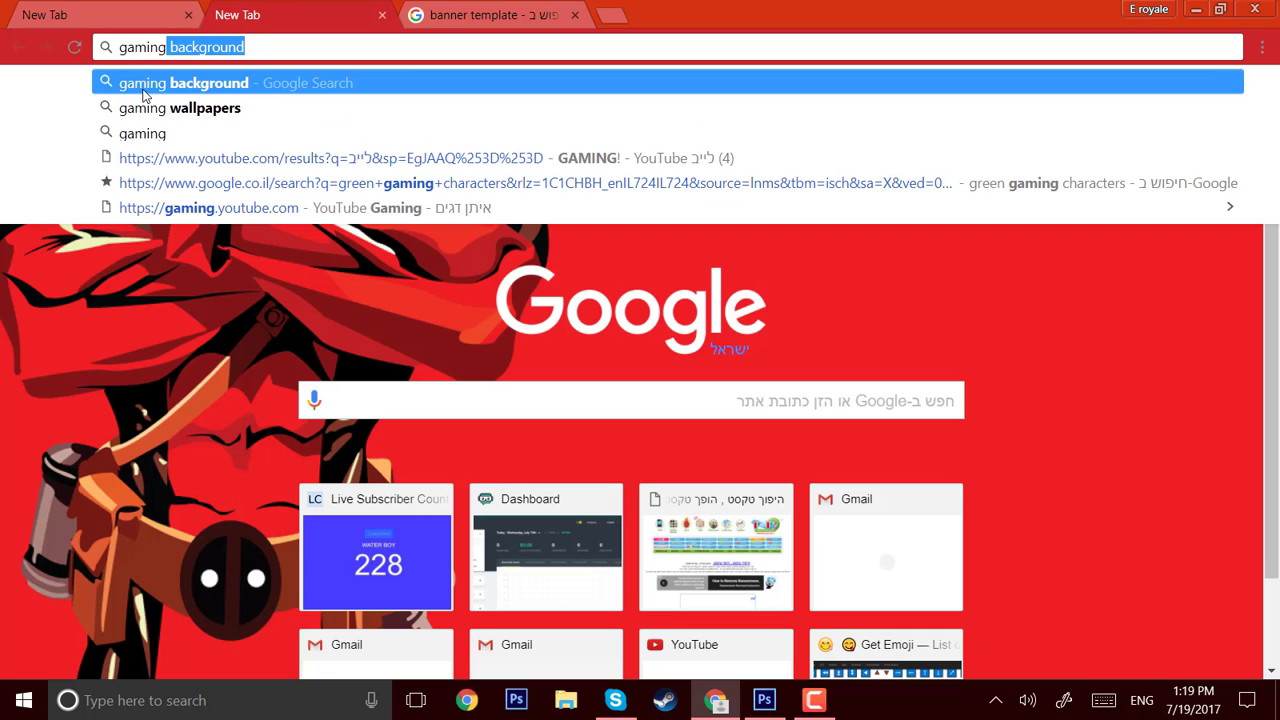
{"action": "left_click", "coordinate": [150, 107]}
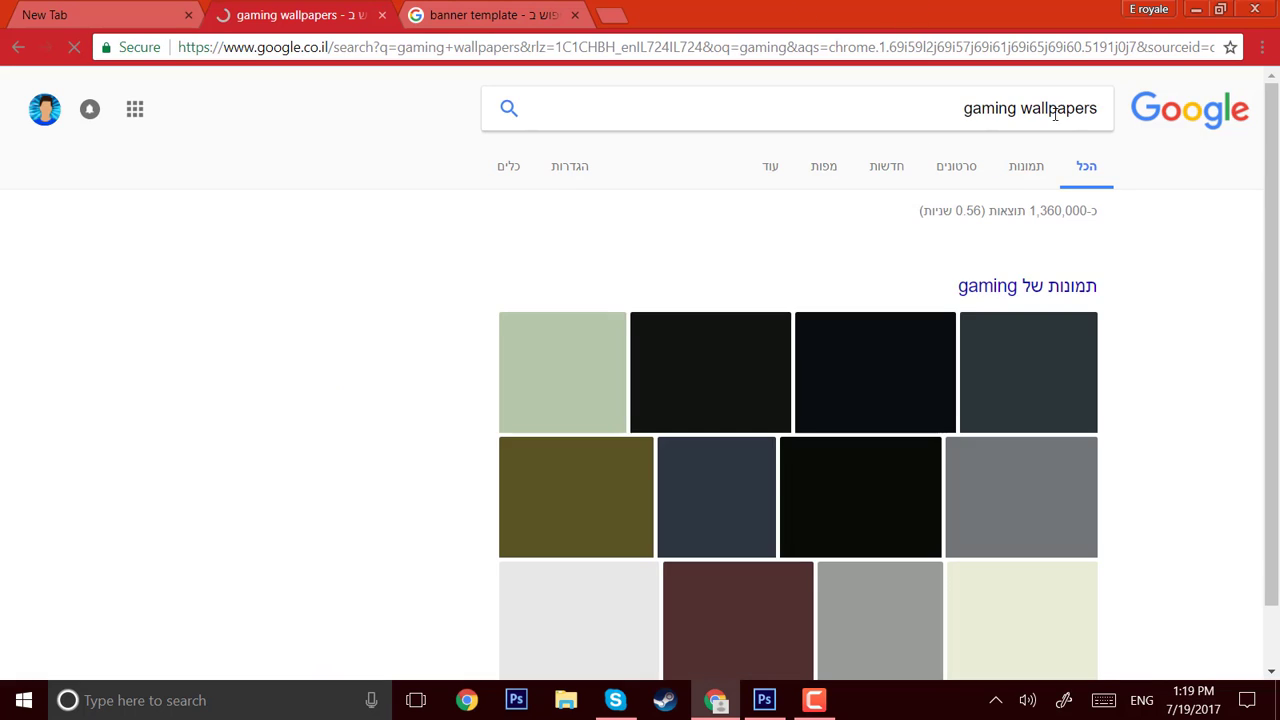
{"action": "scroll", "coordinate": [1028, 356], "scroll_direction": "down", "scroll_amount": 6}
{"action": "scroll", "coordinate": [1150, 335], "scroll_direction": "up", "scroll_amount": 6}
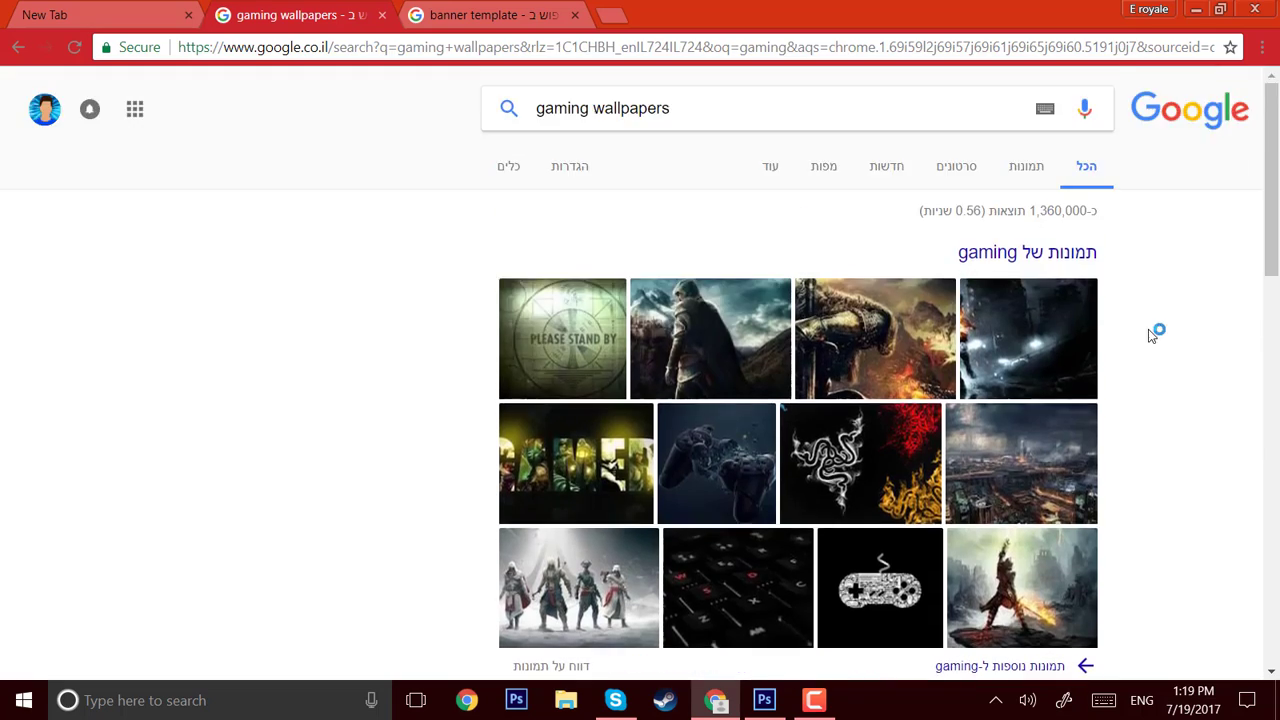
{"action": "left_click", "coordinate": [1006, 258]}
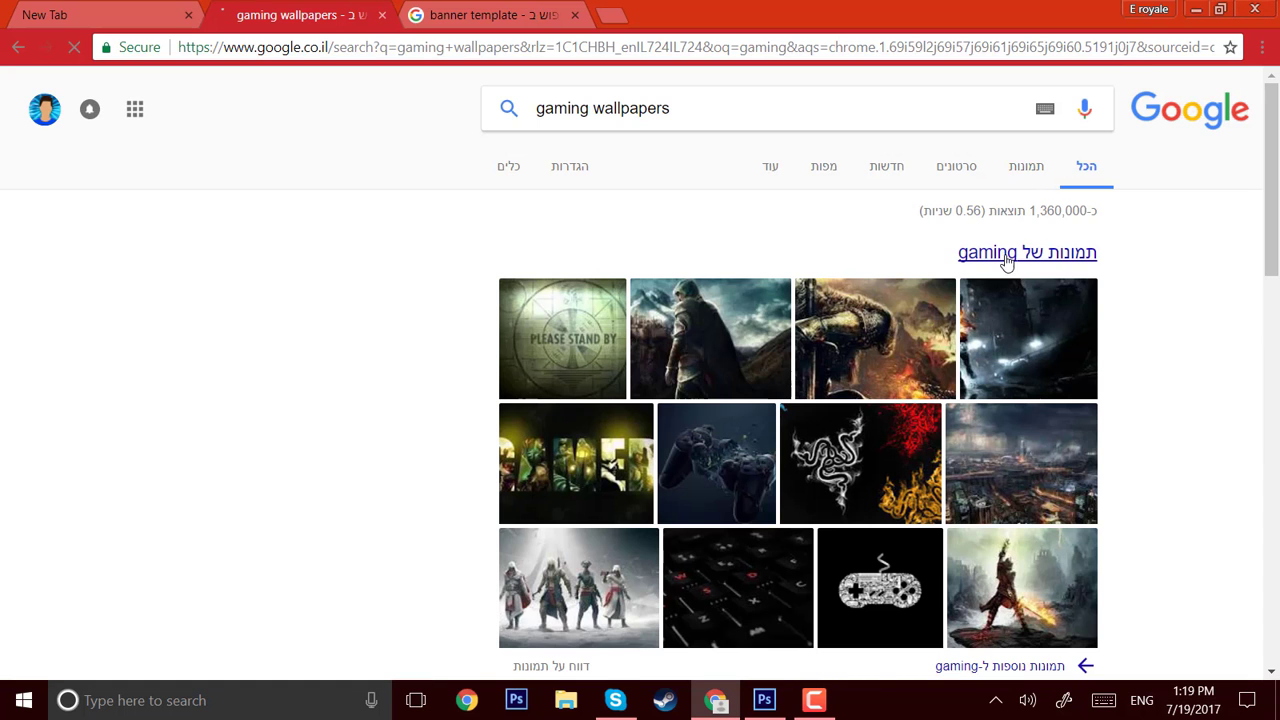
Find the wallpaper of the gas-masked soldiers with glowing red eyes in the image results and copy the image
{"action": "scroll", "coordinate": [1005, 255], "scroll_direction": "down", "scroll_amount": 3}
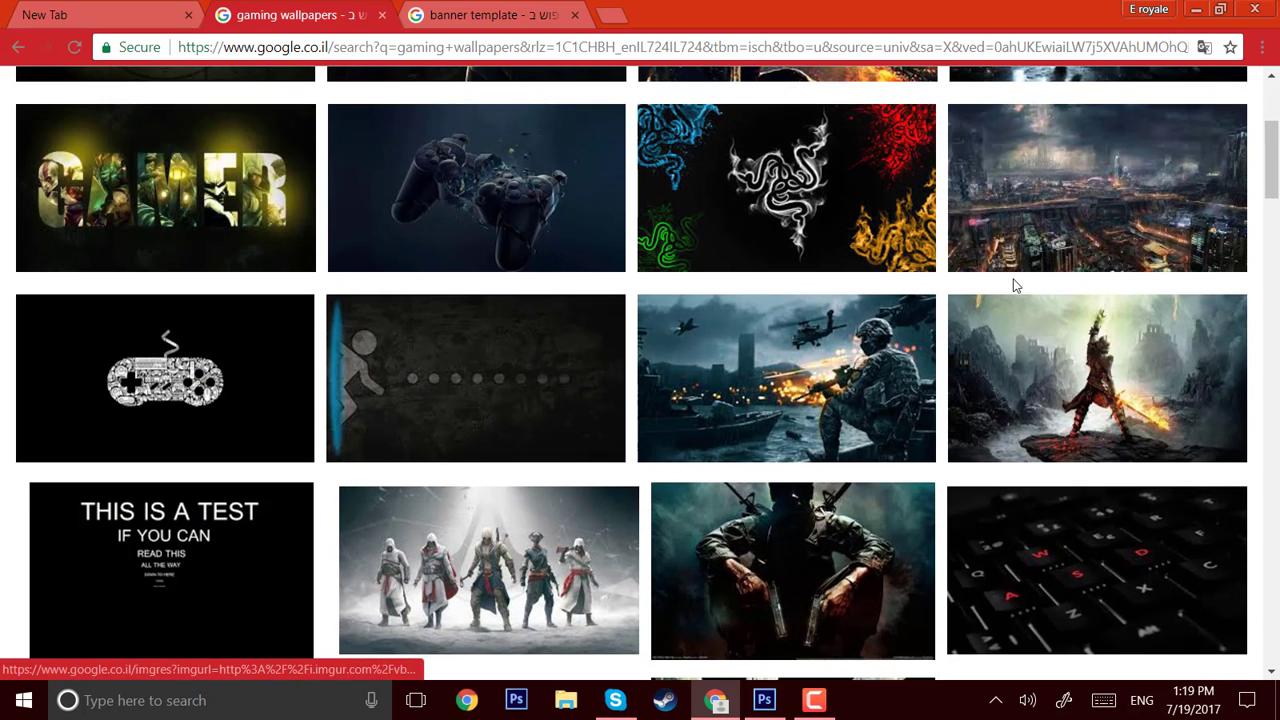
{"action": "scroll", "coordinate": [1000, 300], "scroll_direction": "down", "scroll_amount": 1}
{"action": "scroll", "coordinate": [995, 260], "scroll_direction": "down", "scroll_amount": 1}
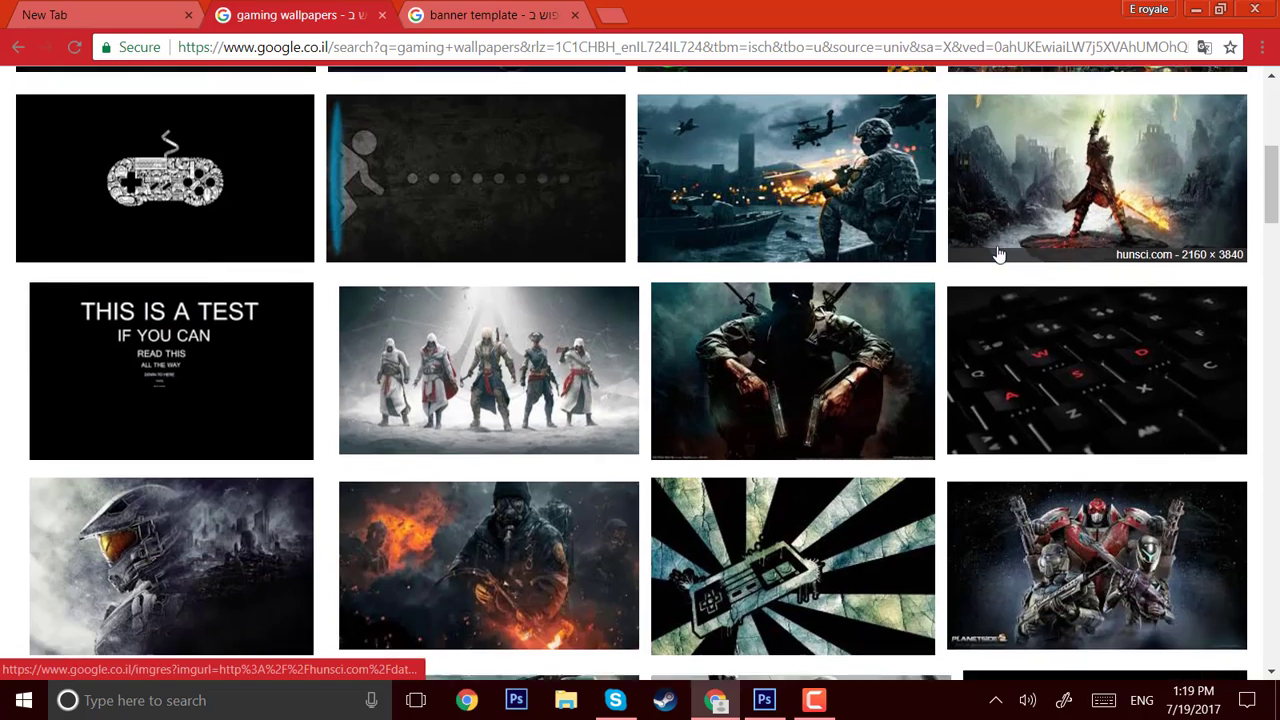
{"action": "scroll", "coordinate": [995, 258], "scroll_direction": "down", "scroll_amount": 8}
{"action": "scroll", "coordinate": [997, 251], "scroll_direction": "down", "scroll_amount": 3}
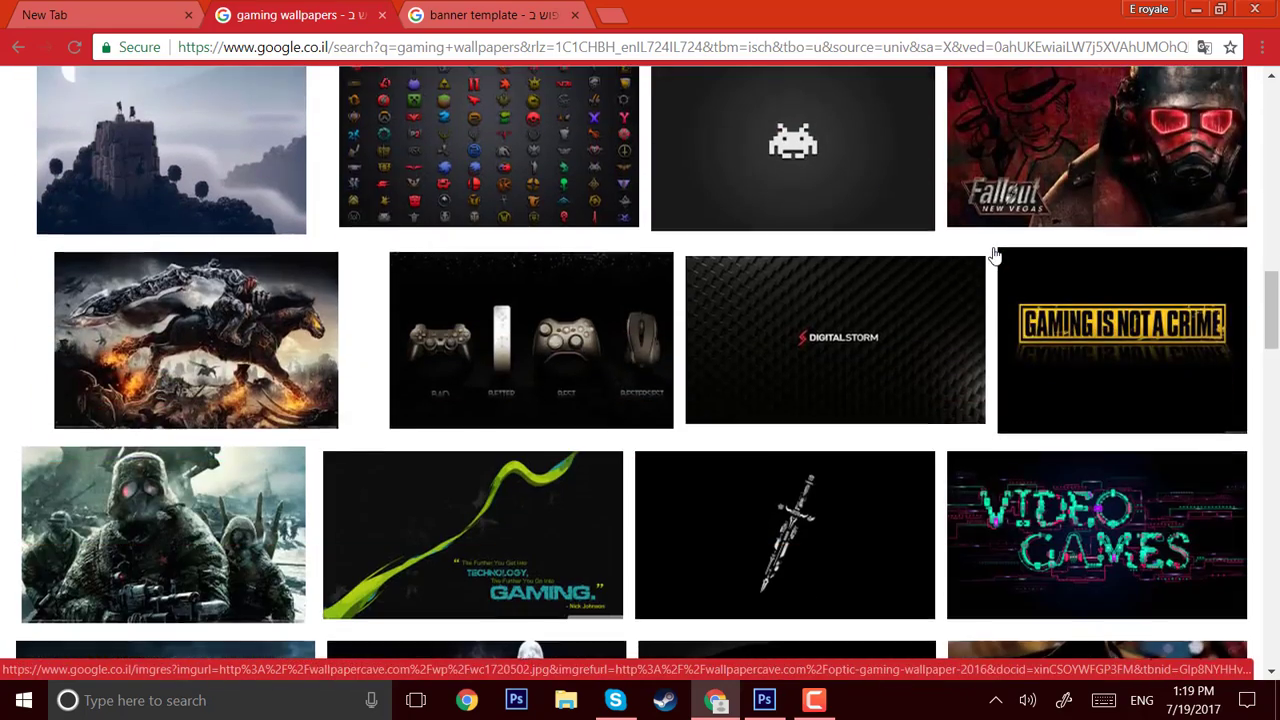
{"action": "scroll", "coordinate": [951, 263], "scroll_direction": "down", "scroll_amount": 3}
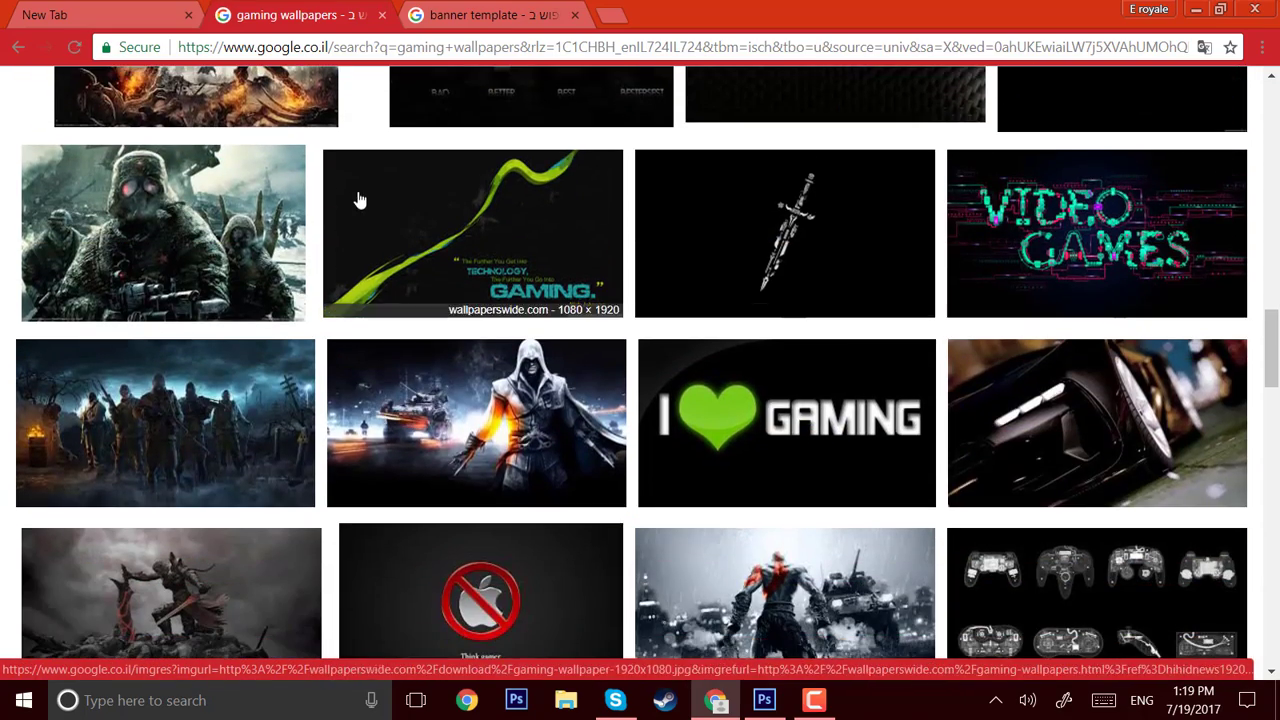
{"action": "left_click", "coordinate": [95, 268]}
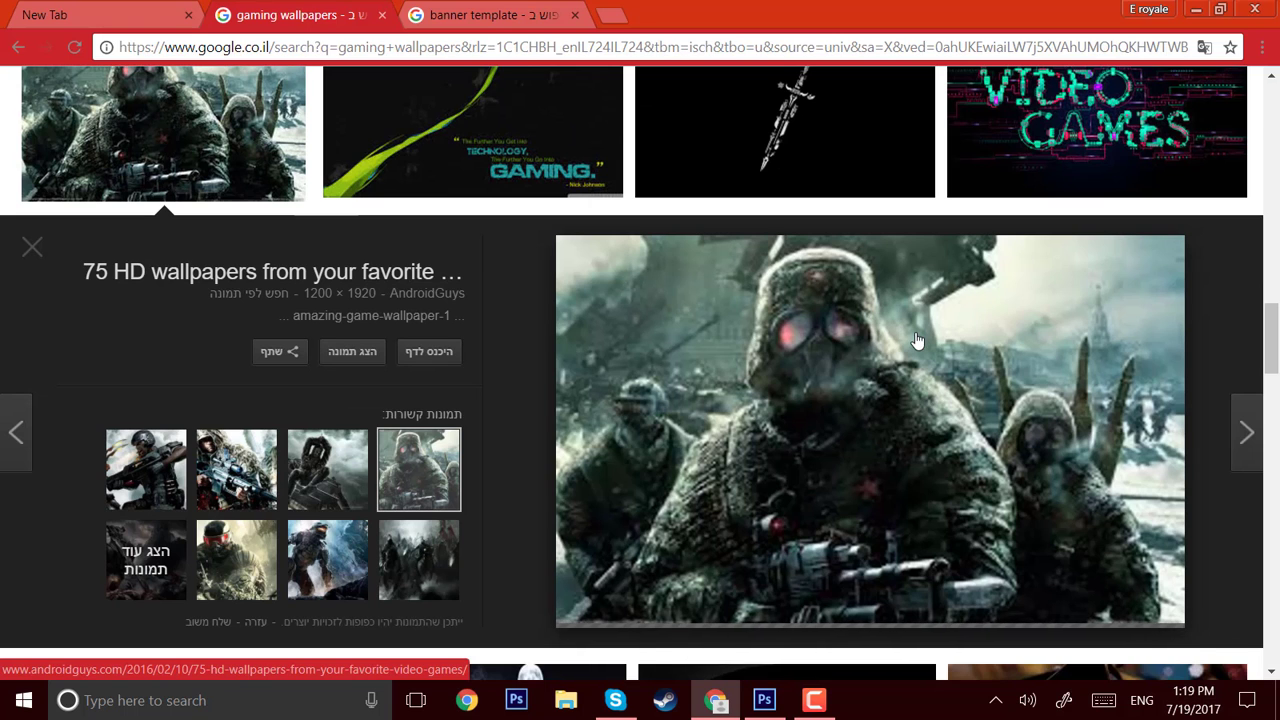
{"action": "right_click", "coordinate": [905, 332]}
{"action": "left_click", "coordinate": [933, 540]}
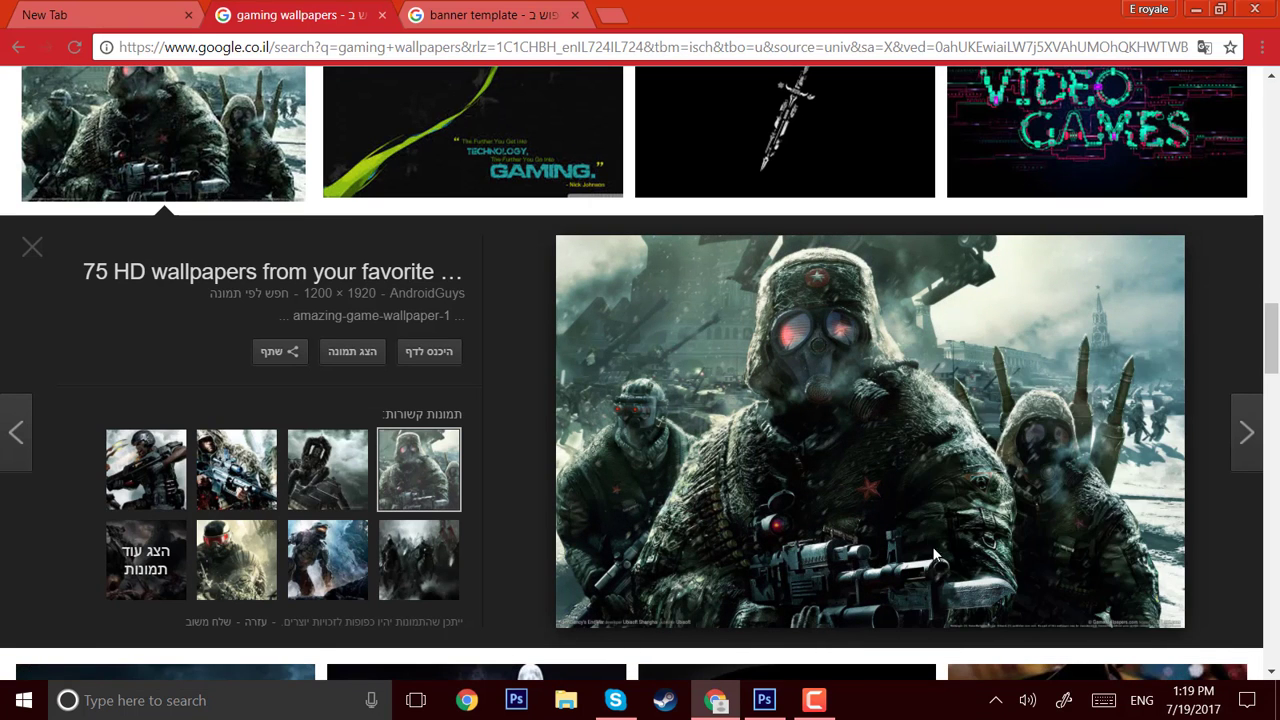
Switch to Photoshop and paste the copied soldier wallpaper as a new layer
{"action": "left_click", "coordinate": [715, 700]}
{"action": "left_click", "coordinate": [764, 700]}
{"action": "left_click", "coordinate": [770, 702]}
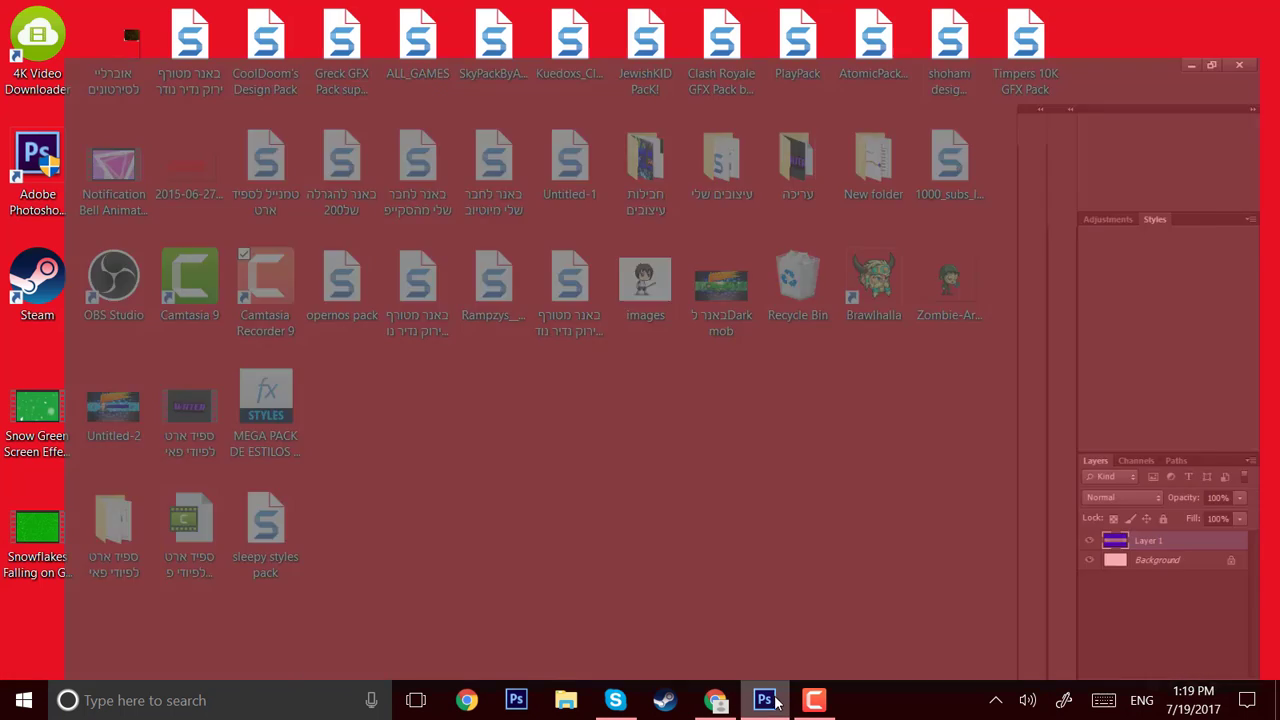
{"action": "key", "text": "ctrl+v"}
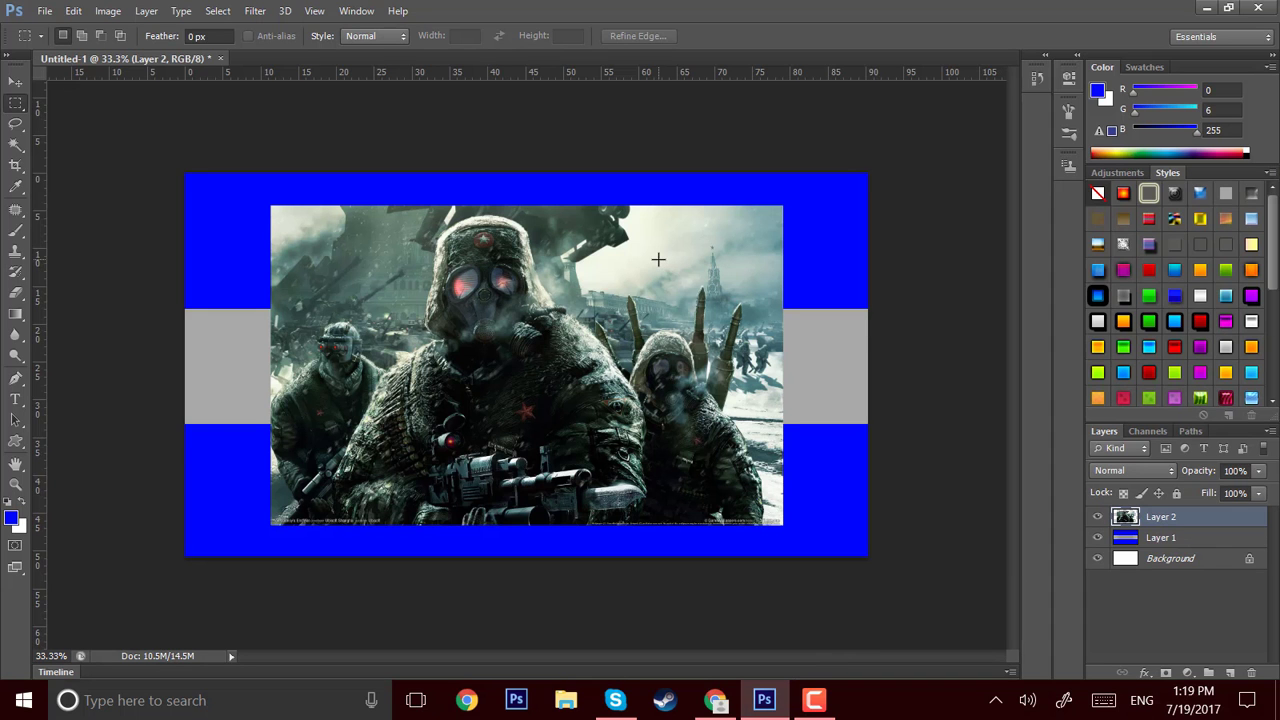
Move the soldier wallpaper to the canvas's lower left and scale it to about 92%, its top edge meeting the grey band's
{"action": "key", "text": "ctrl+t"}
{"action": "left_click_drag", "start_coordinate": [640, 384], "coordinate": [554, 462]}
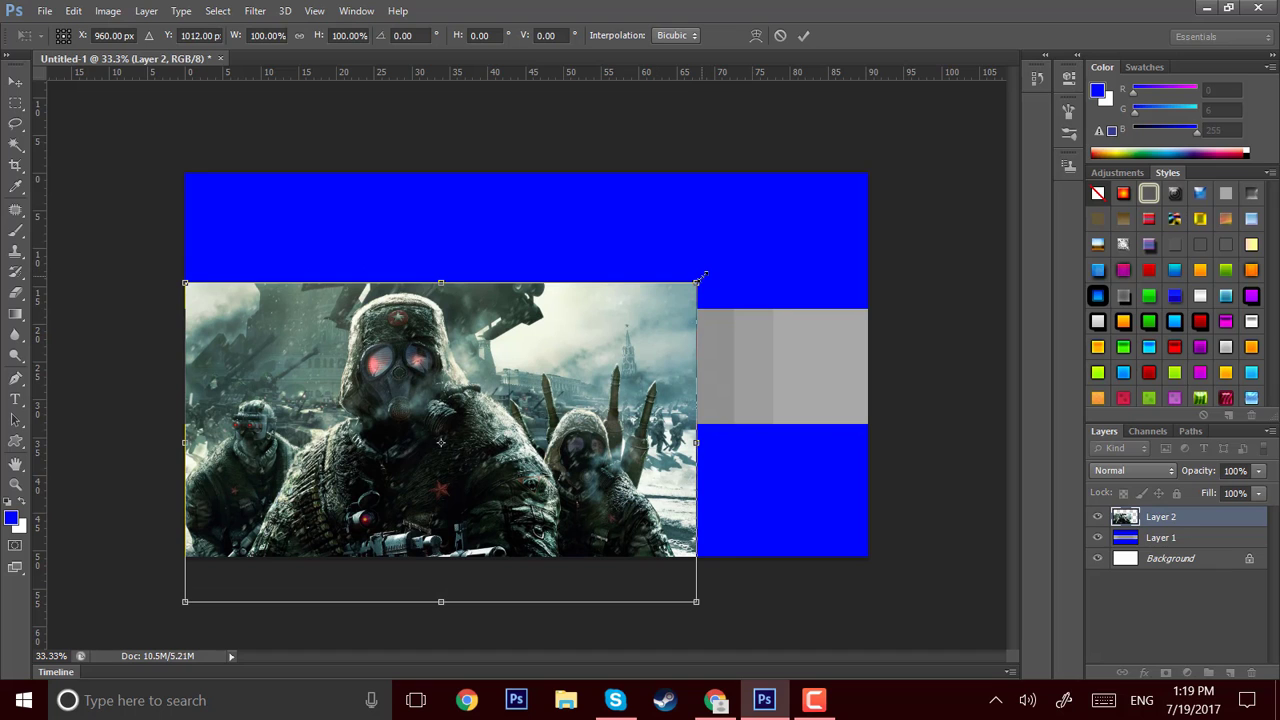
{"action": "left_click_drag", "start_coordinate": [690, 290], "coordinate": [653, 302]}
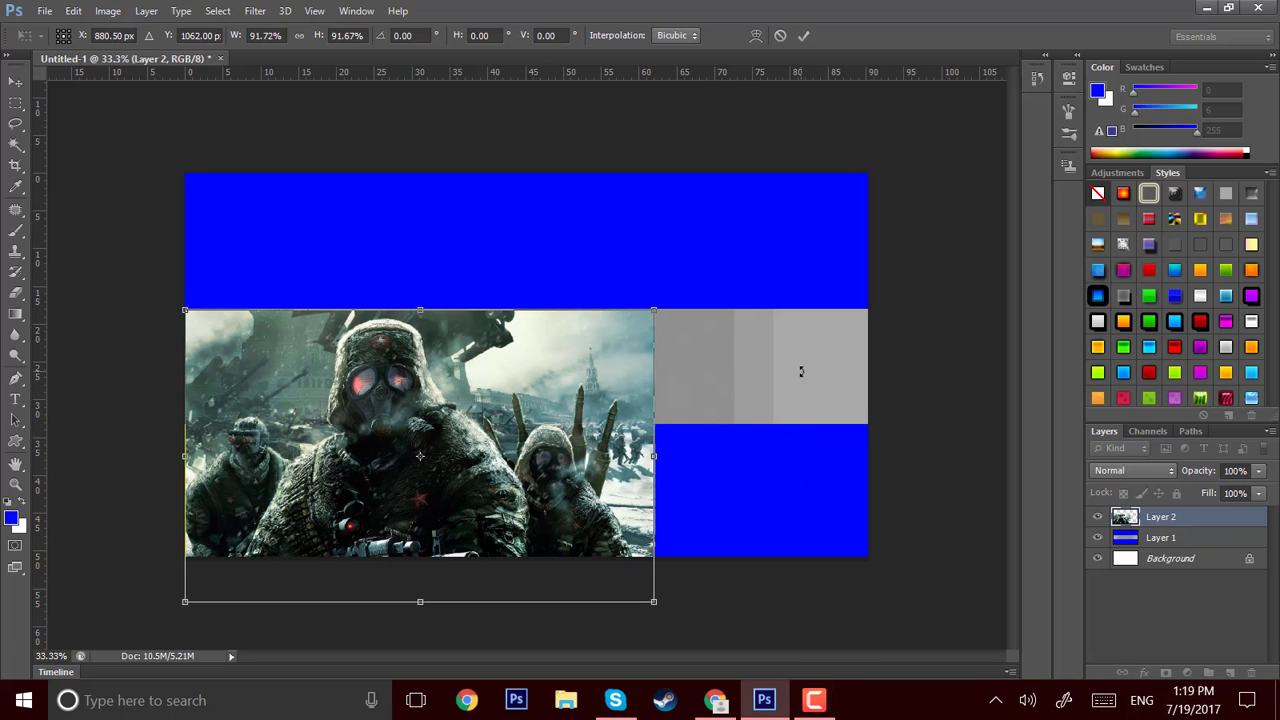
{"action": "key", "text": "Return"}
{"action": "key", "text": "m"}
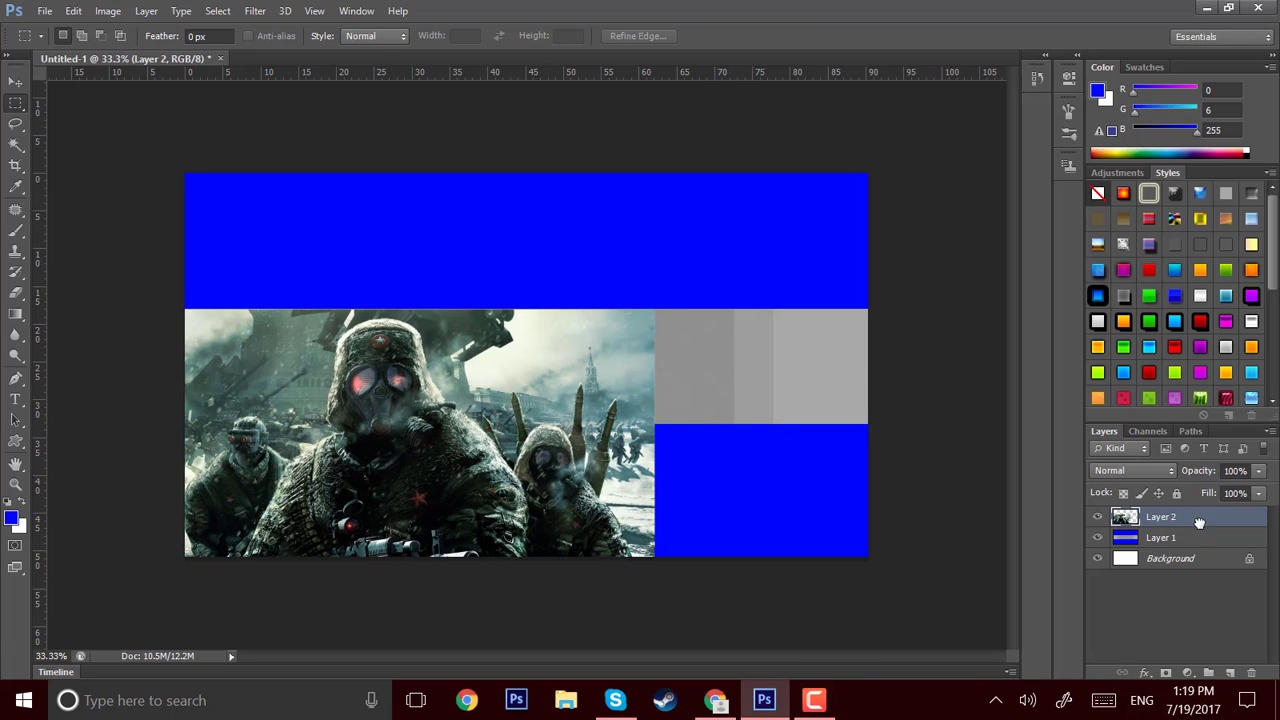
Place the soldier layer beneath the blue template layer, and delete the grey band from the template layer
{"action": "left_click_drag", "start_coordinate": [1199, 521], "coordinate": [1200, 546]}
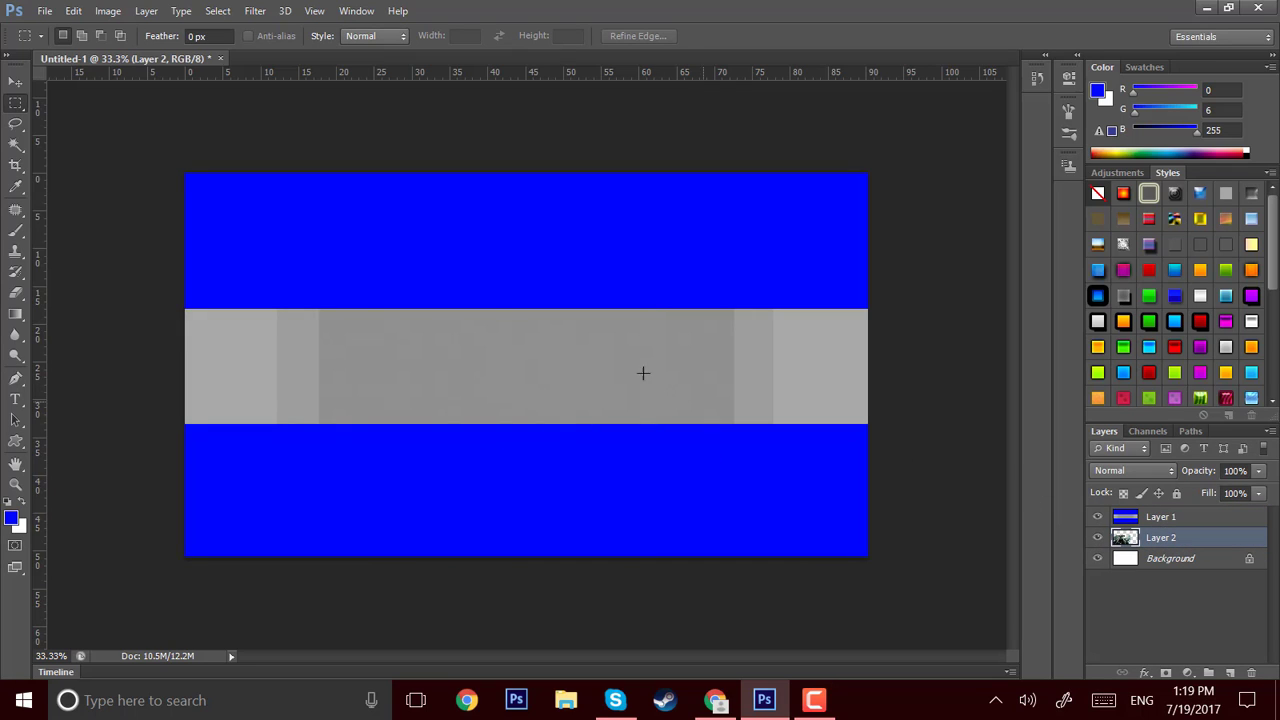
{"action": "left_click_drag", "start_coordinate": [170, 308], "coordinate": [885, 423]}
{"action": "left_click", "coordinate": [1168, 517]}
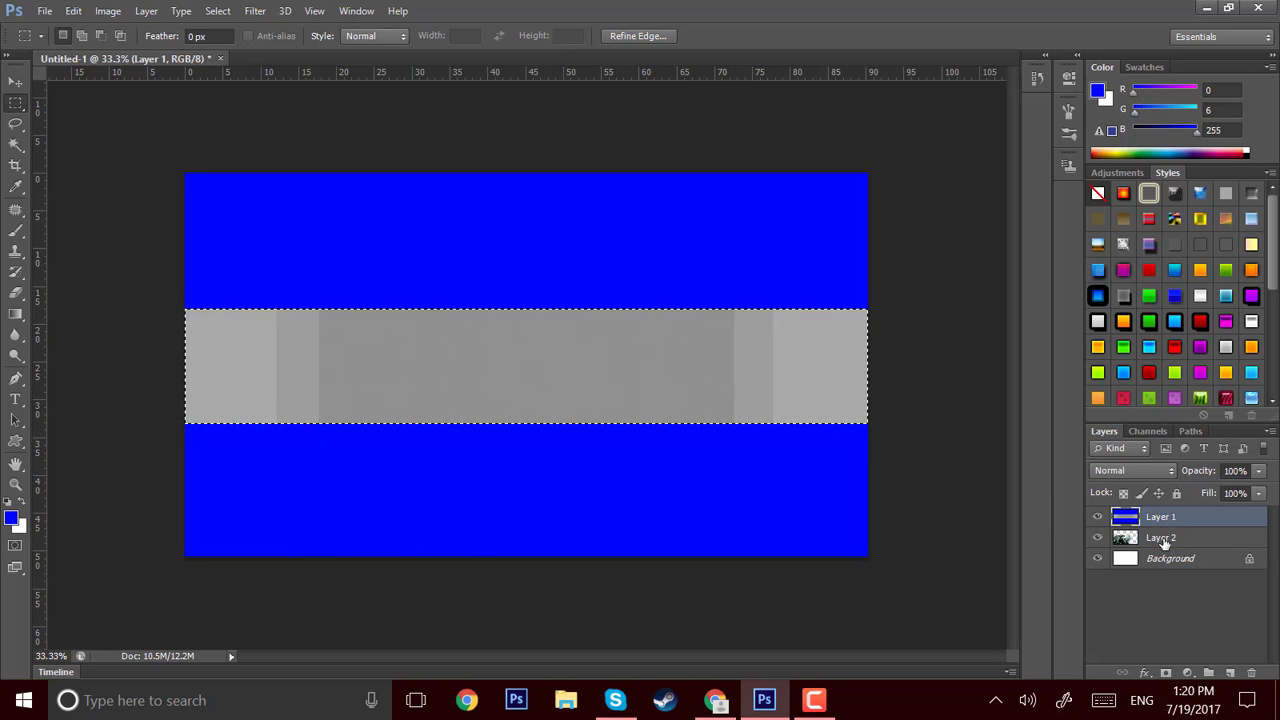
{"action": "left_click", "coordinate": [1163, 560]}
{"action": "left_click", "coordinate": [1165, 520]}
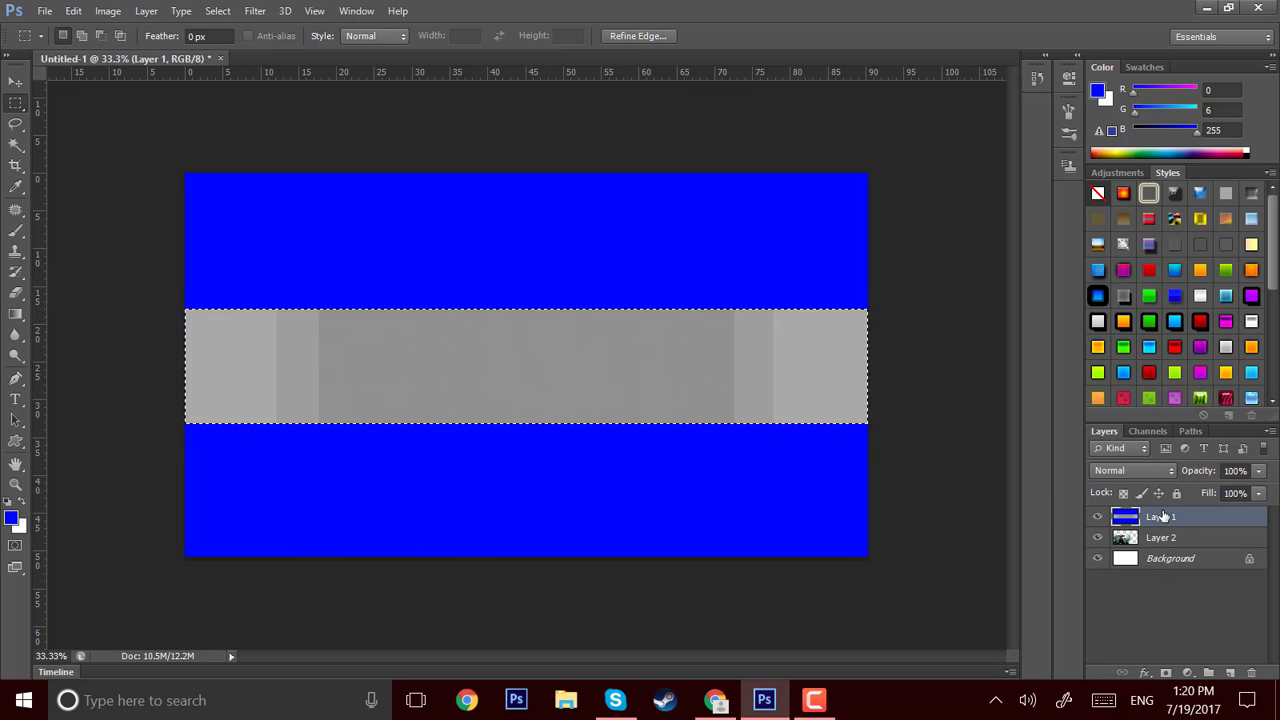
{"action": "key", "text": "Delete"}
{"action": "key", "text": "ctrl+d"}
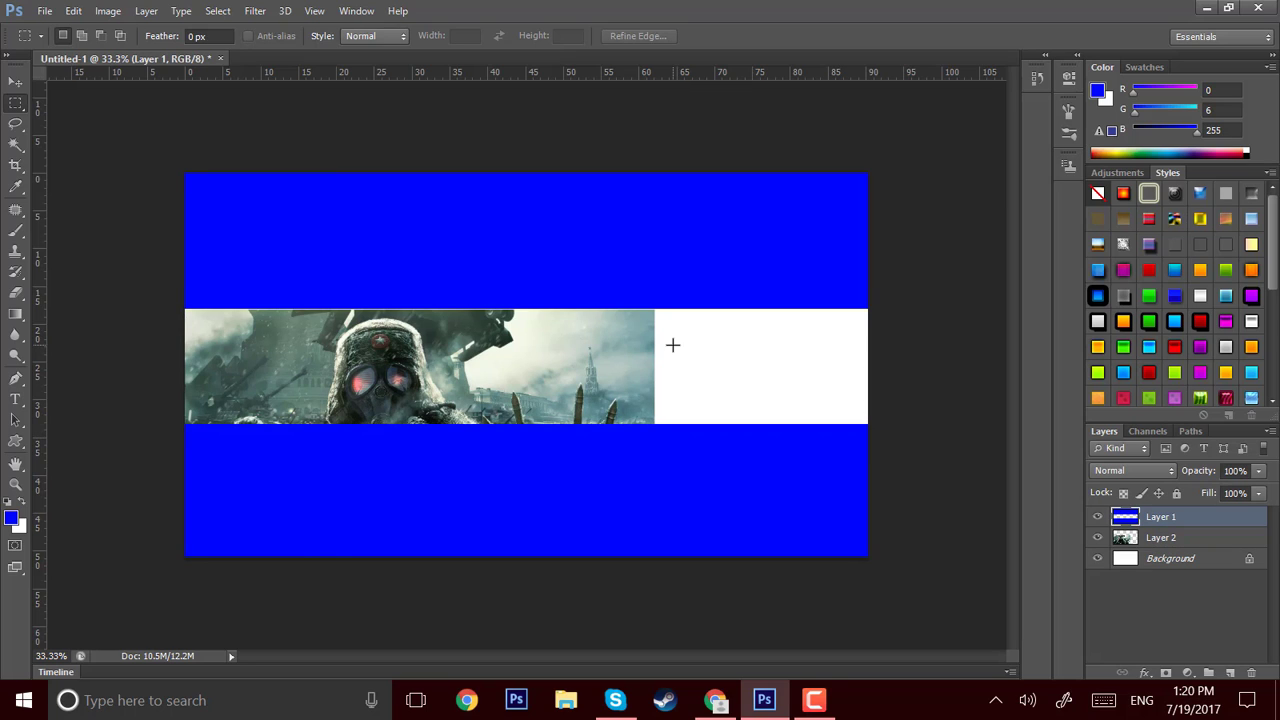
Shift the soldier wallpaper up and left with Free Transform so the soldier's masked face sits inside the band
{"action": "left_click", "coordinate": [1174, 537]}
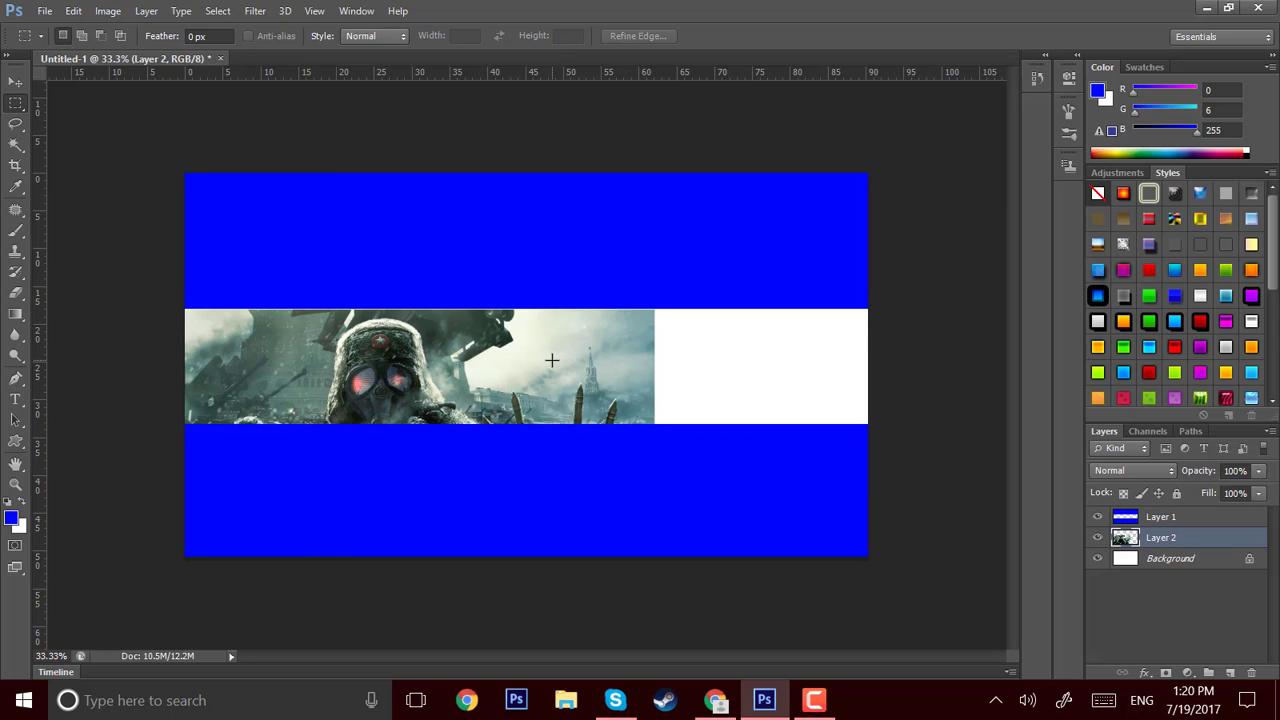
{"action": "key", "text": "ctrl+t"}
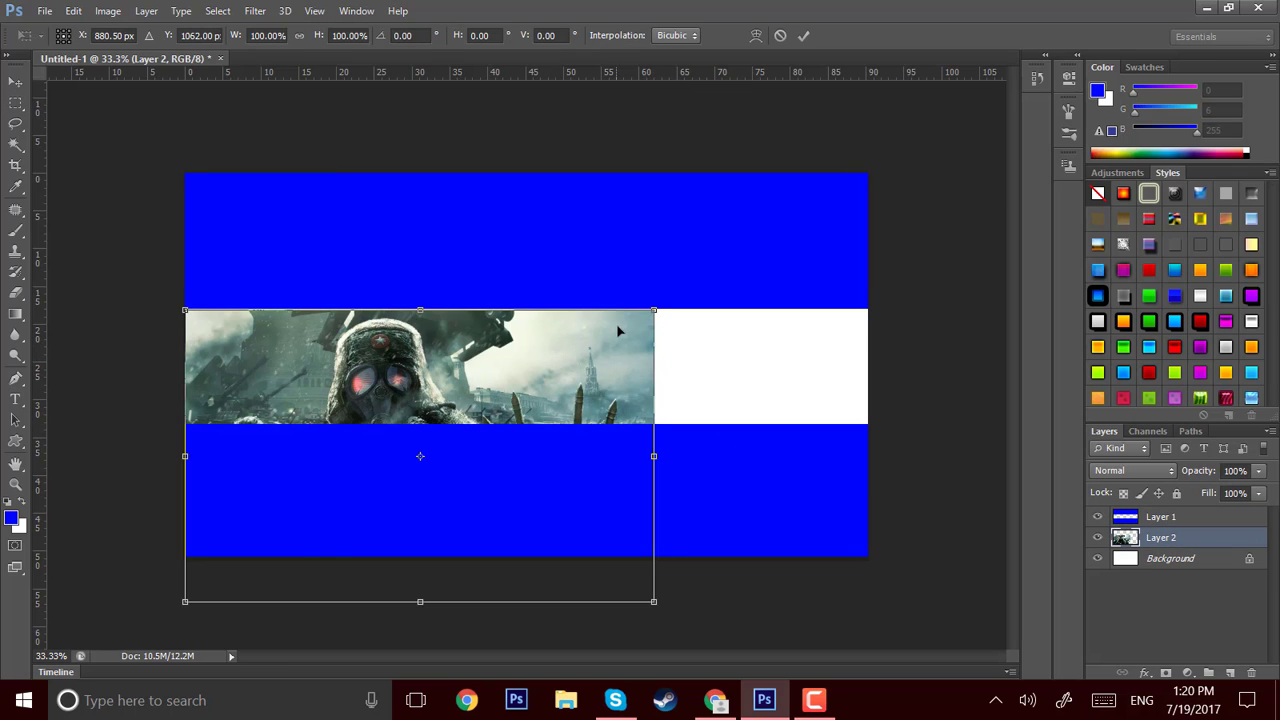
{"action": "left_click_drag", "start_coordinate": [615, 348], "coordinate": [600, 315]}
{"action": "key", "text": "Return"}
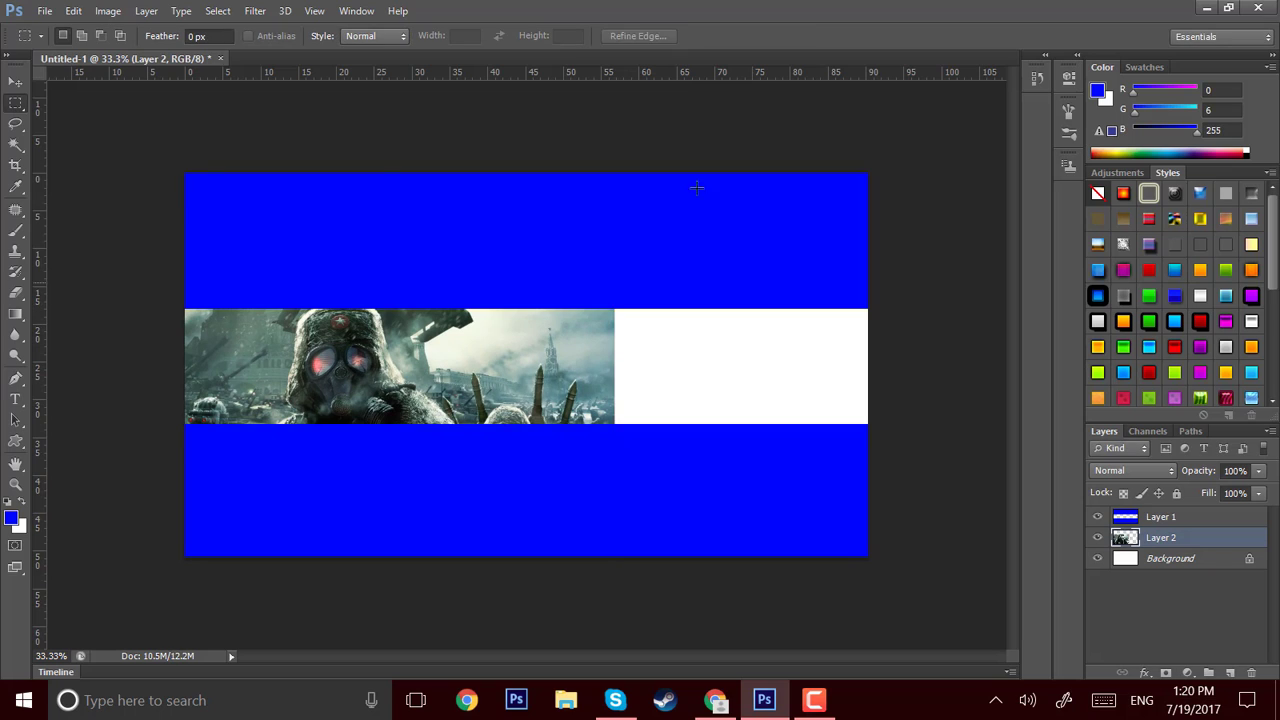
Switch to Chrome, copy the 2560 × 1600 wallpaper of the armoured horse rider with a giant sword, and return to Photoshop
{"action": "left_click", "coordinate": [715, 700]}
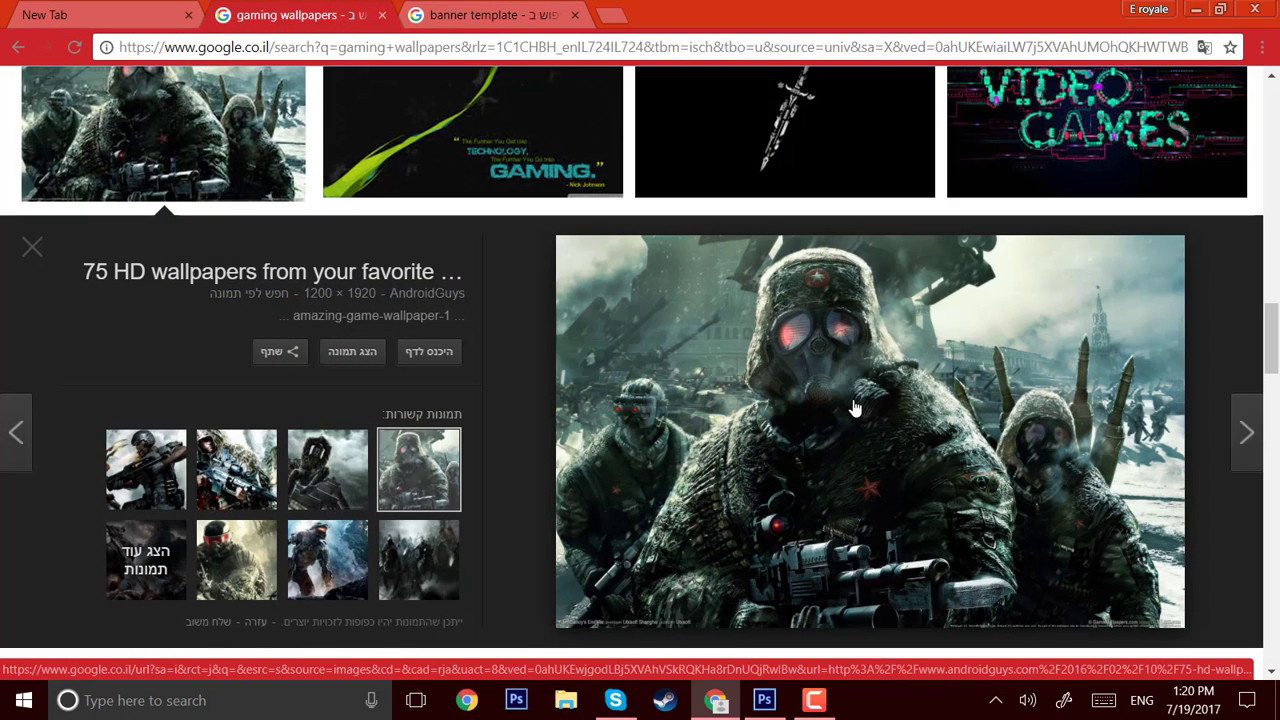
{"action": "scroll", "coordinate": [698, 371], "scroll_direction": "up", "scroll_amount": 5}
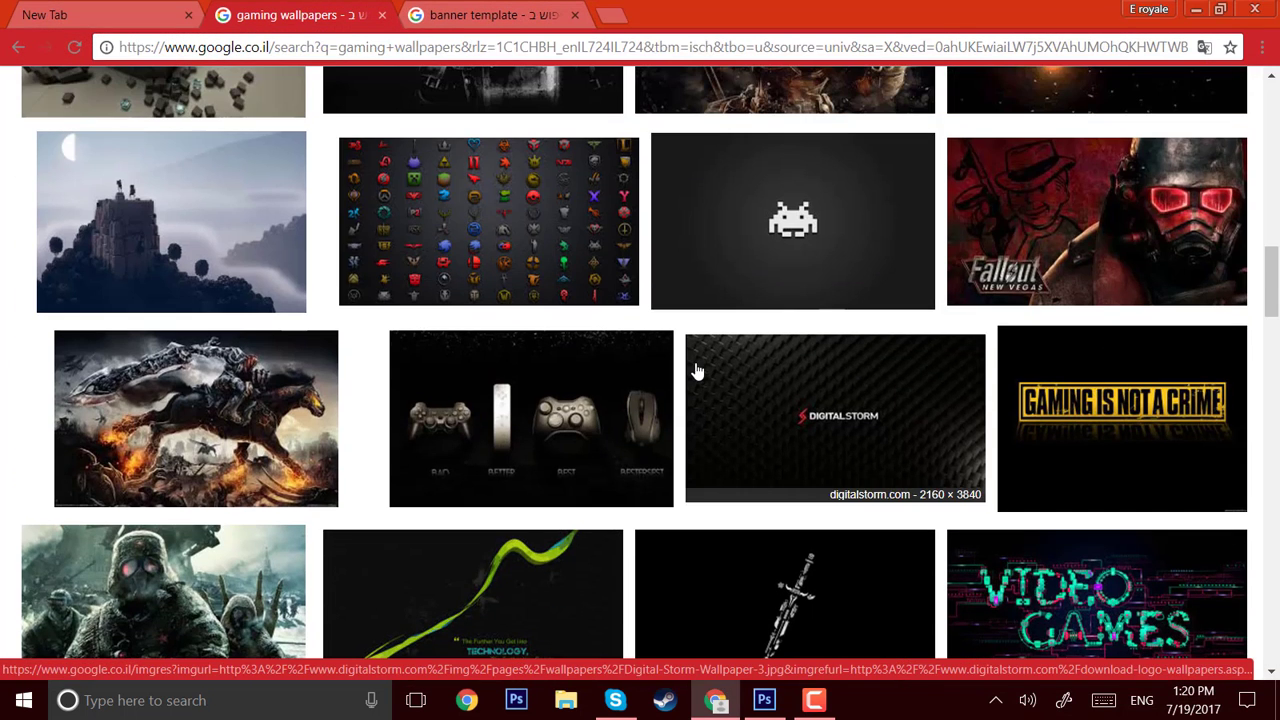
{"action": "scroll", "coordinate": [329, 423], "scroll_direction": "up", "scroll_amount": 1}
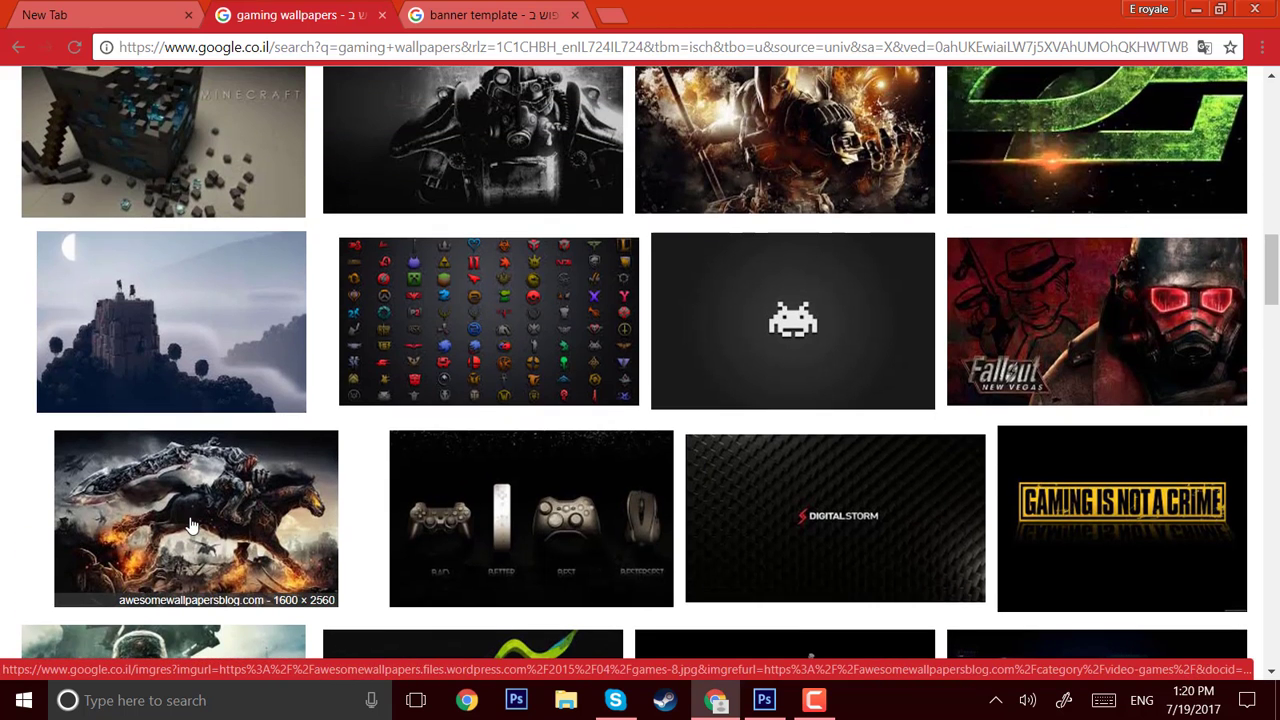
{"action": "left_click", "coordinate": [186, 511]}
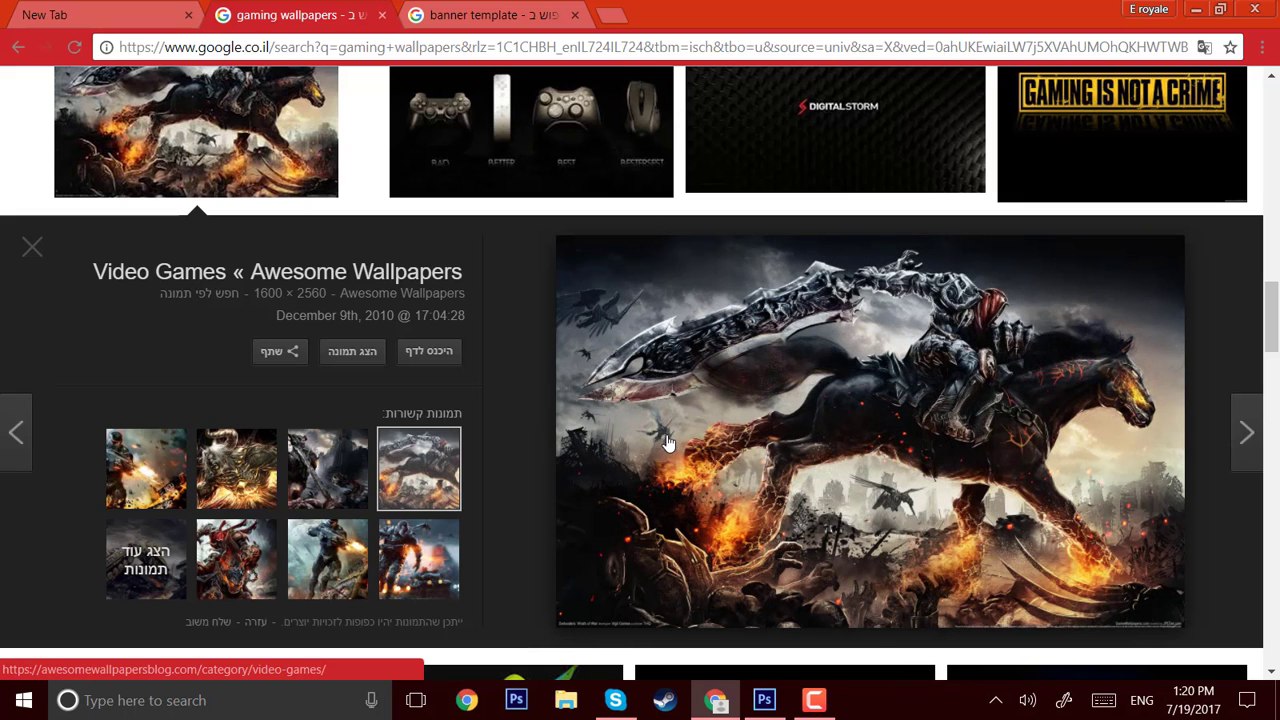
{"action": "right_click", "coordinate": [754, 407]}
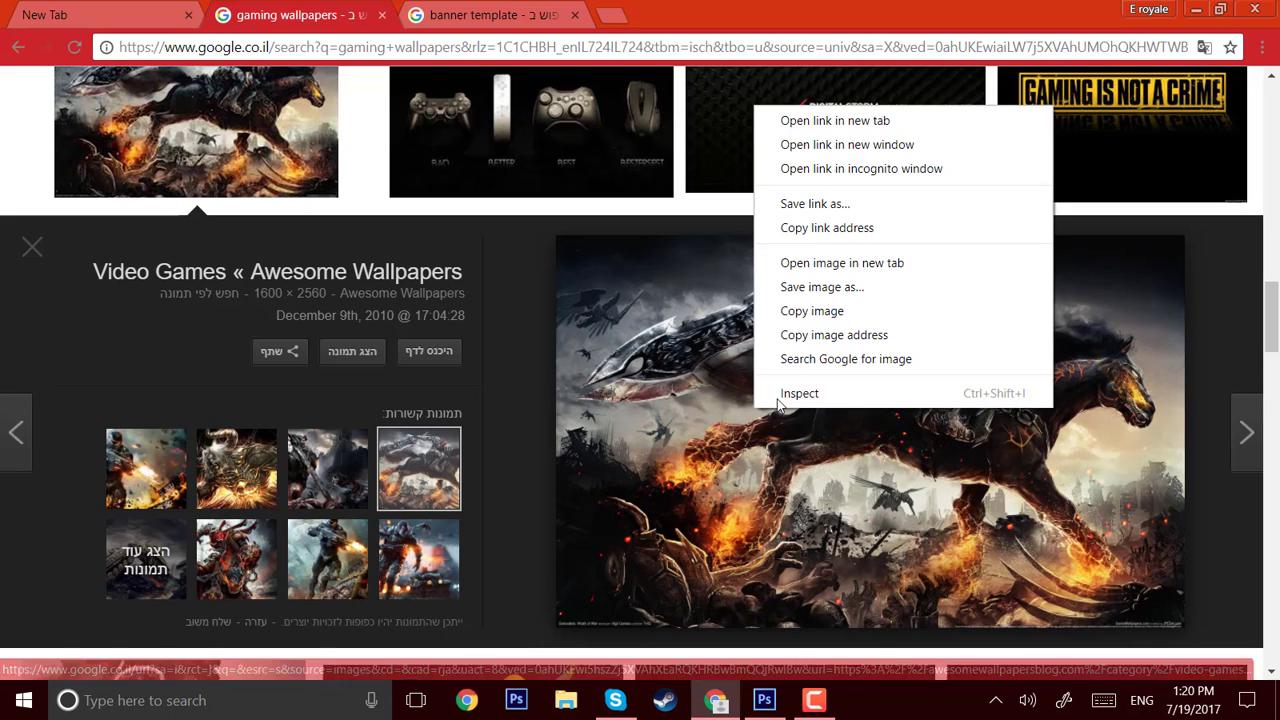
{"action": "left_click", "coordinate": [908, 316]}
{"action": "left_click", "coordinate": [764, 700]}
{"action": "right_click", "coordinate": [764, 700]}
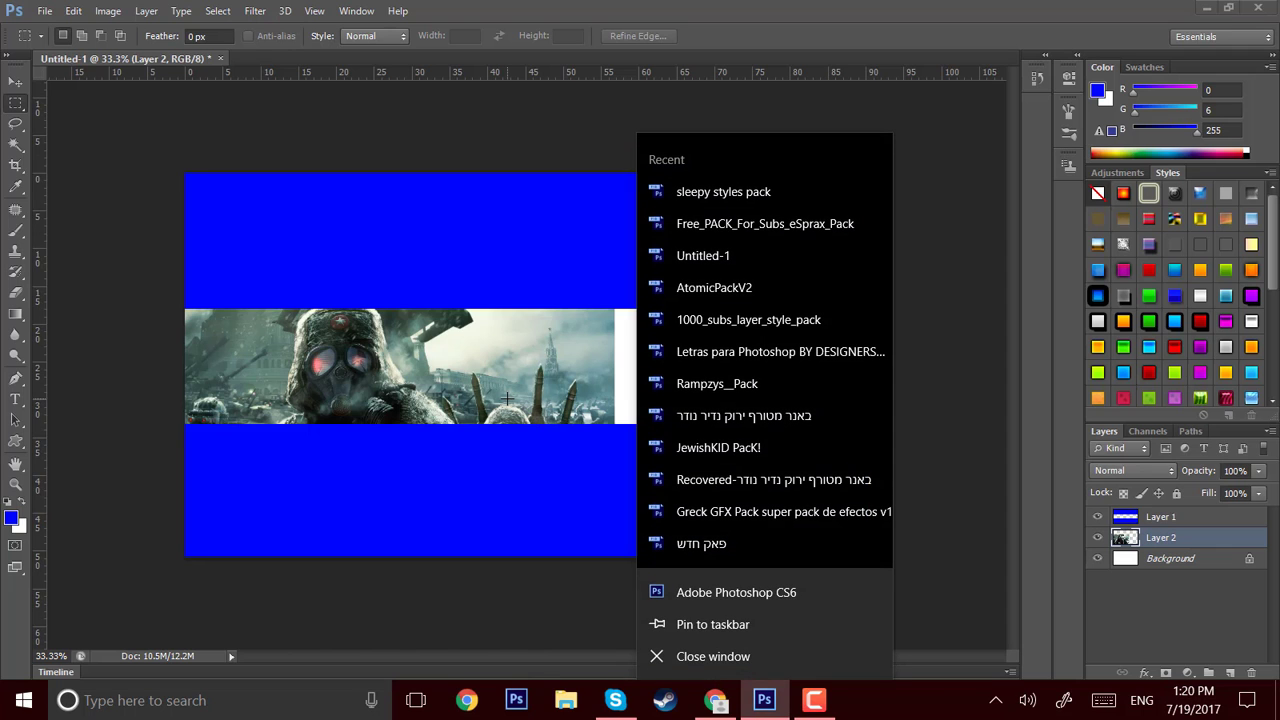
Paste the horse rider wallpaper above the soldier layer and scale it to about 79% by 73% over the right part of the band
{"action": "left_click", "coordinate": [504, 539]}
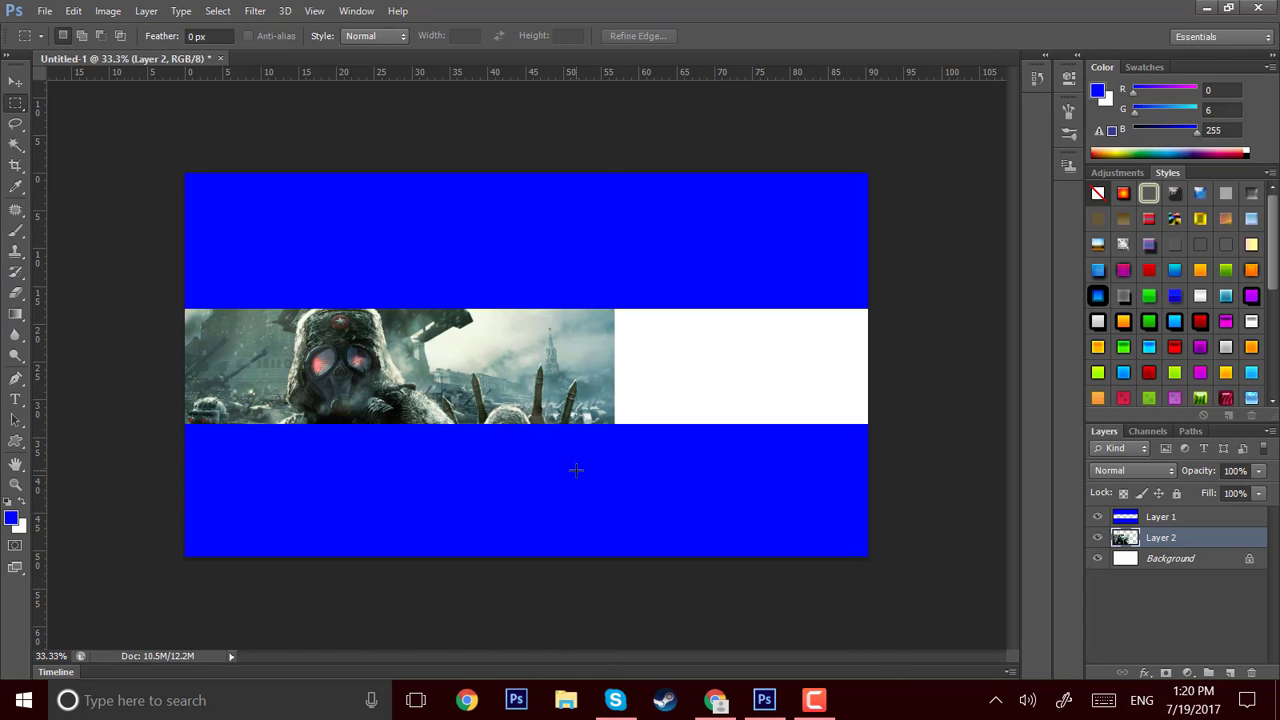
{"action": "key", "text": "ctrl+v"}
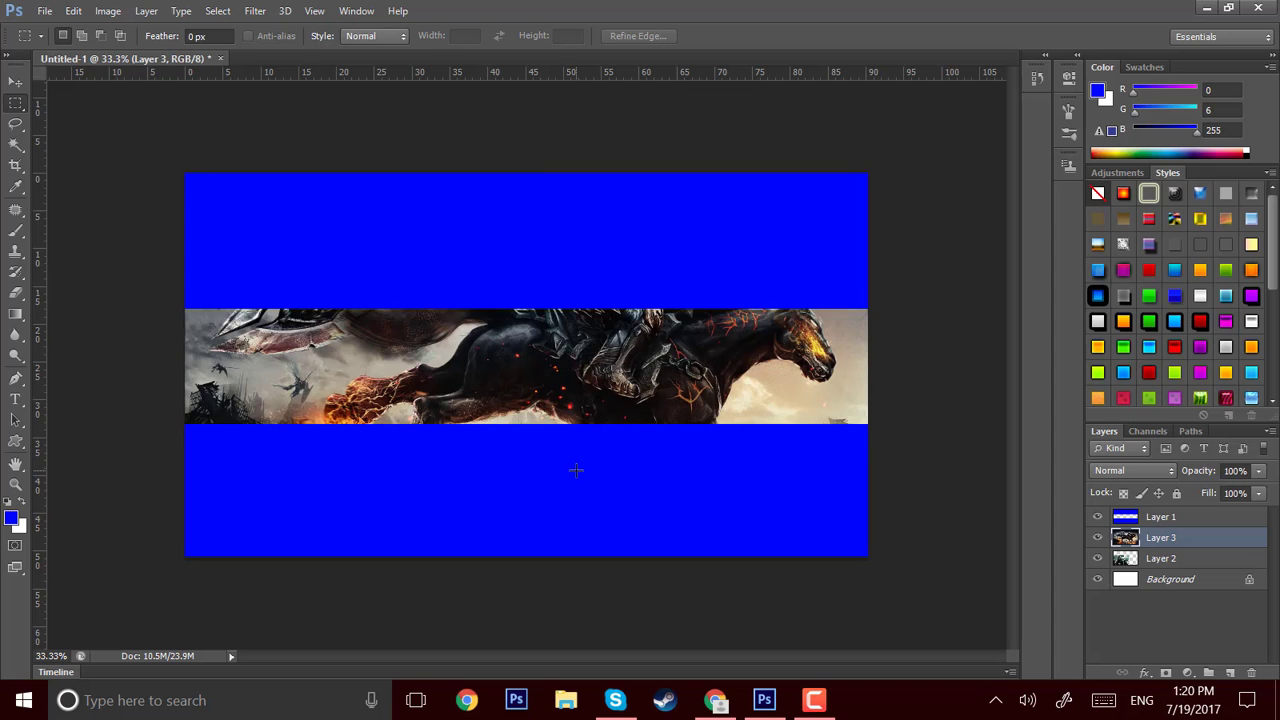
{"action": "key", "text": "ctrl+t"}
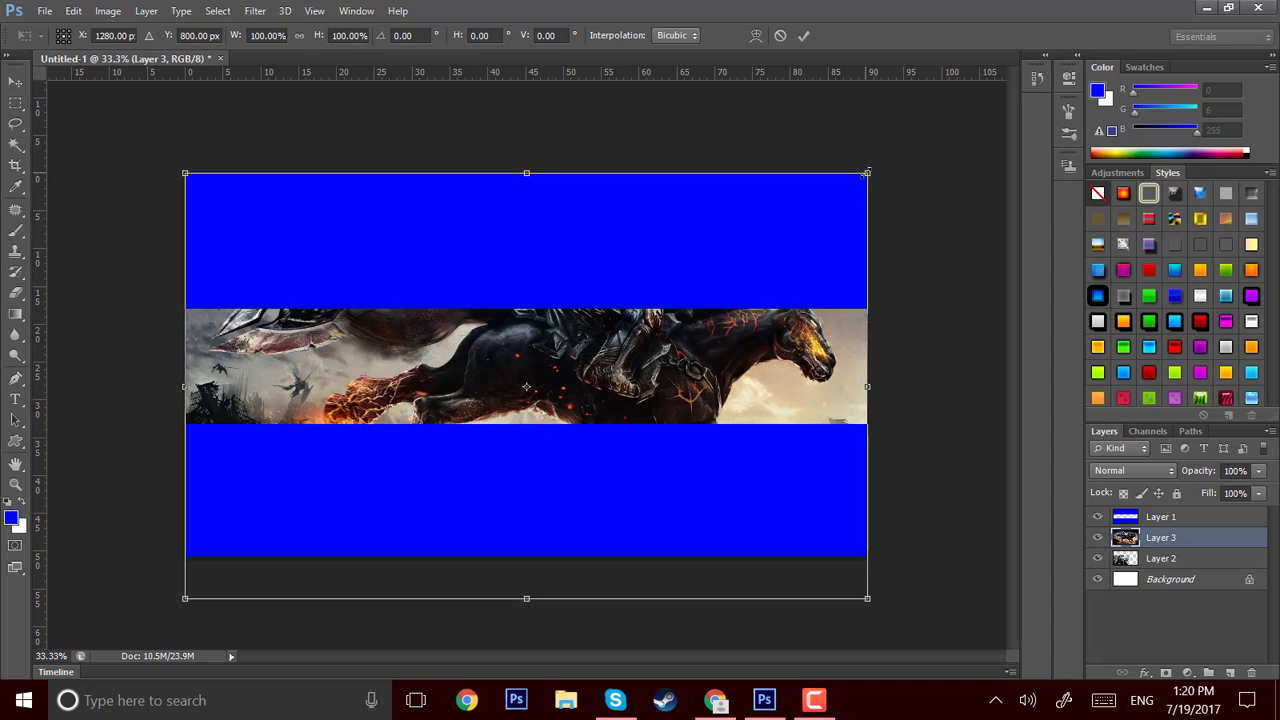
{"action": "left_click_drag", "start_coordinate": [817, 230], "coordinate": [696, 310]}
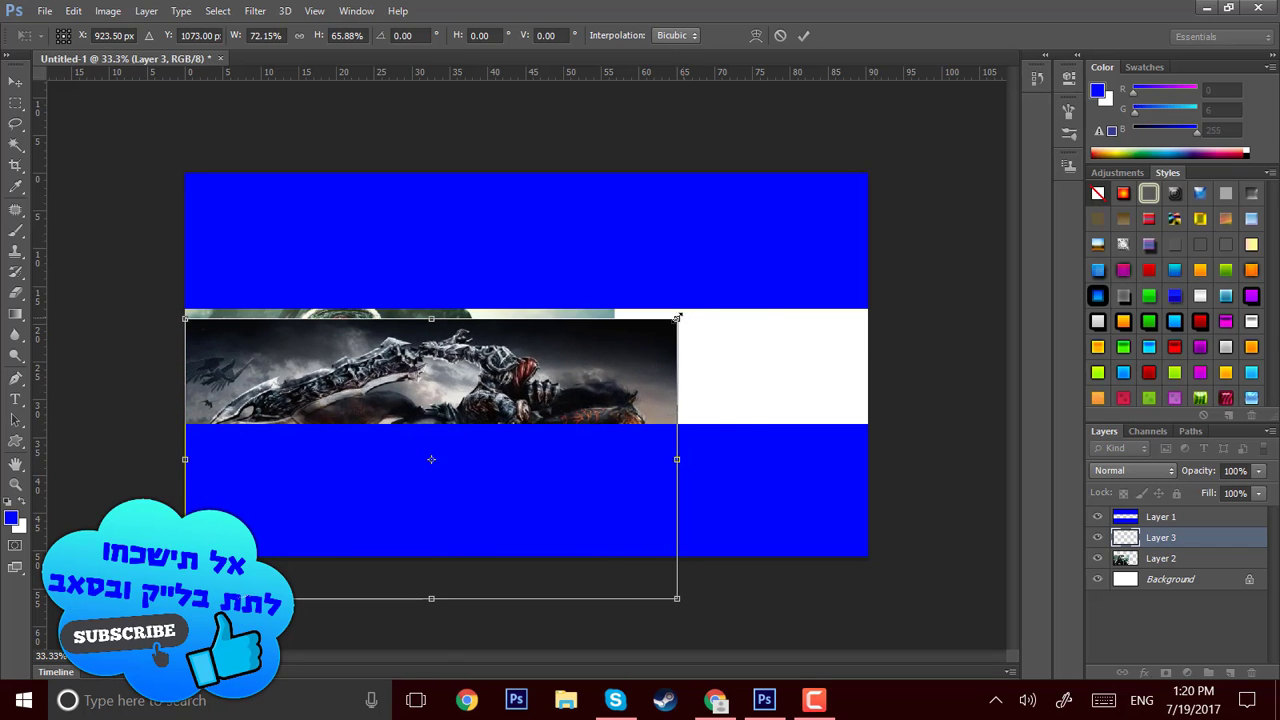
{"action": "left_click_drag", "start_coordinate": [583, 395], "coordinate": [830, 355]}
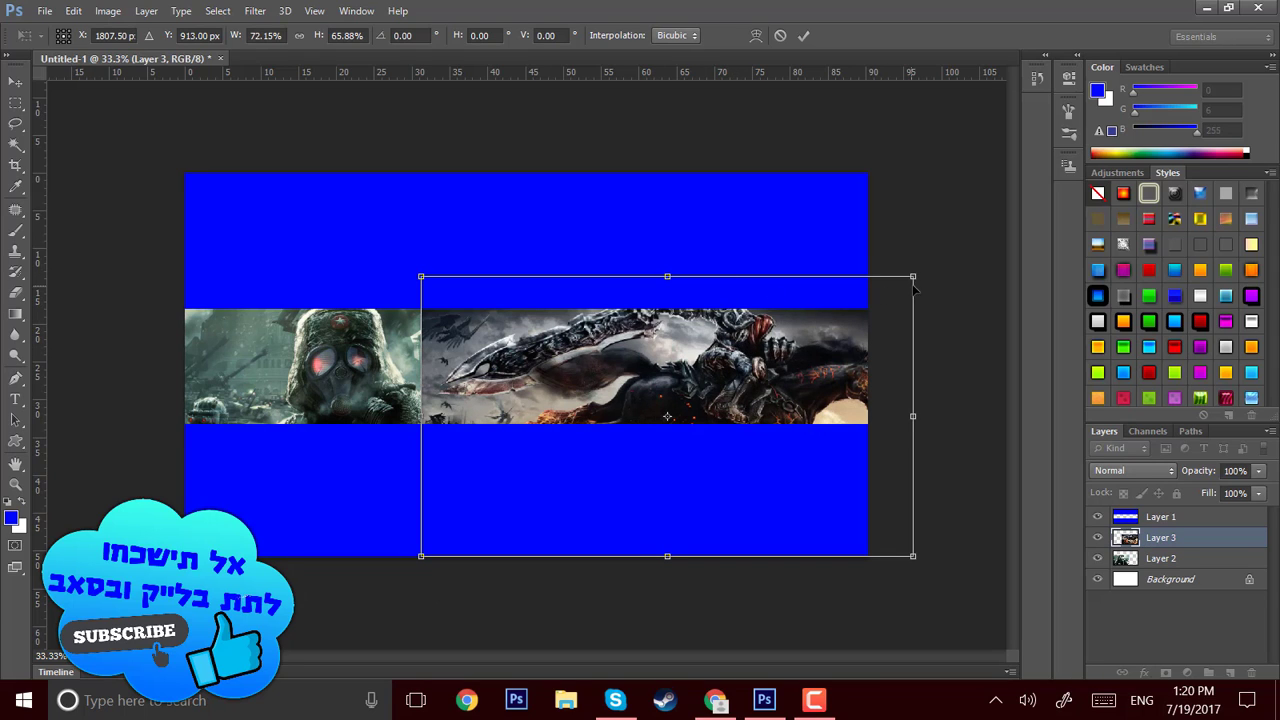
{"action": "left_click_drag", "start_coordinate": [913, 275], "coordinate": [963, 246]}
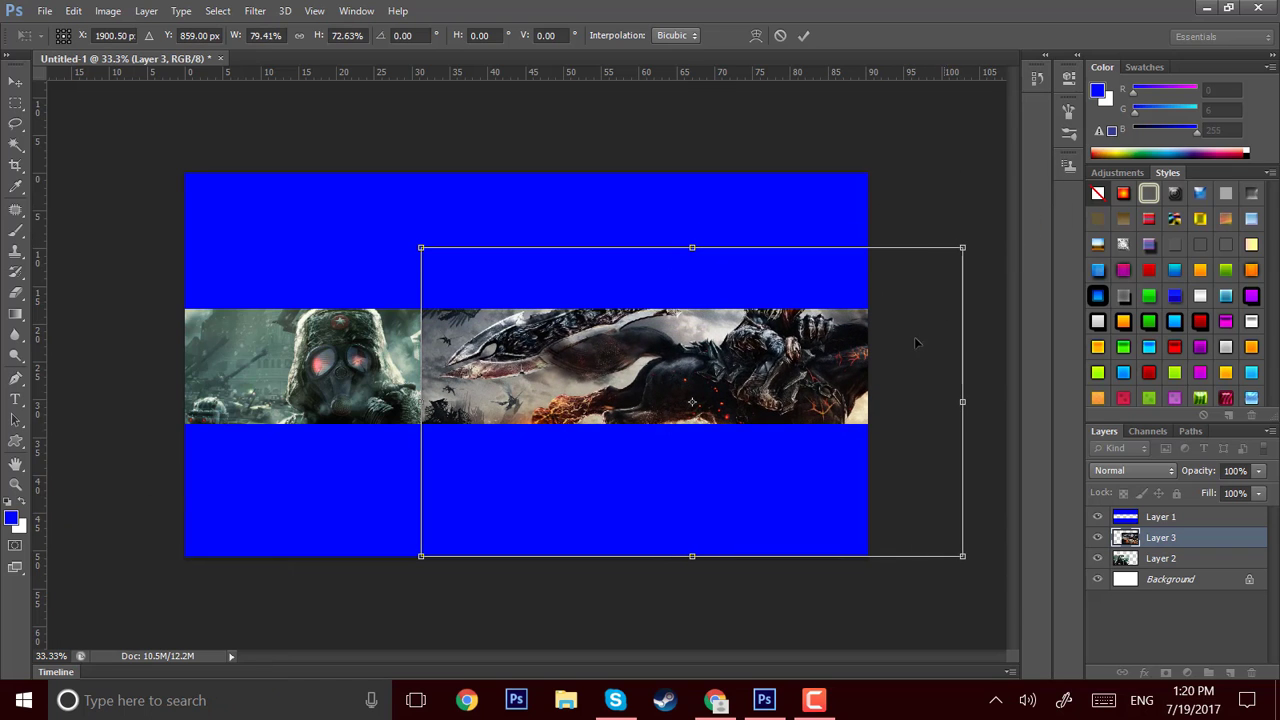
Flip the rider wallpaper horizontally, reduce it to about 76% by 70%, and position it so horse and rider sit inside the band
{"action": "right_click", "coordinate": [802, 397]}
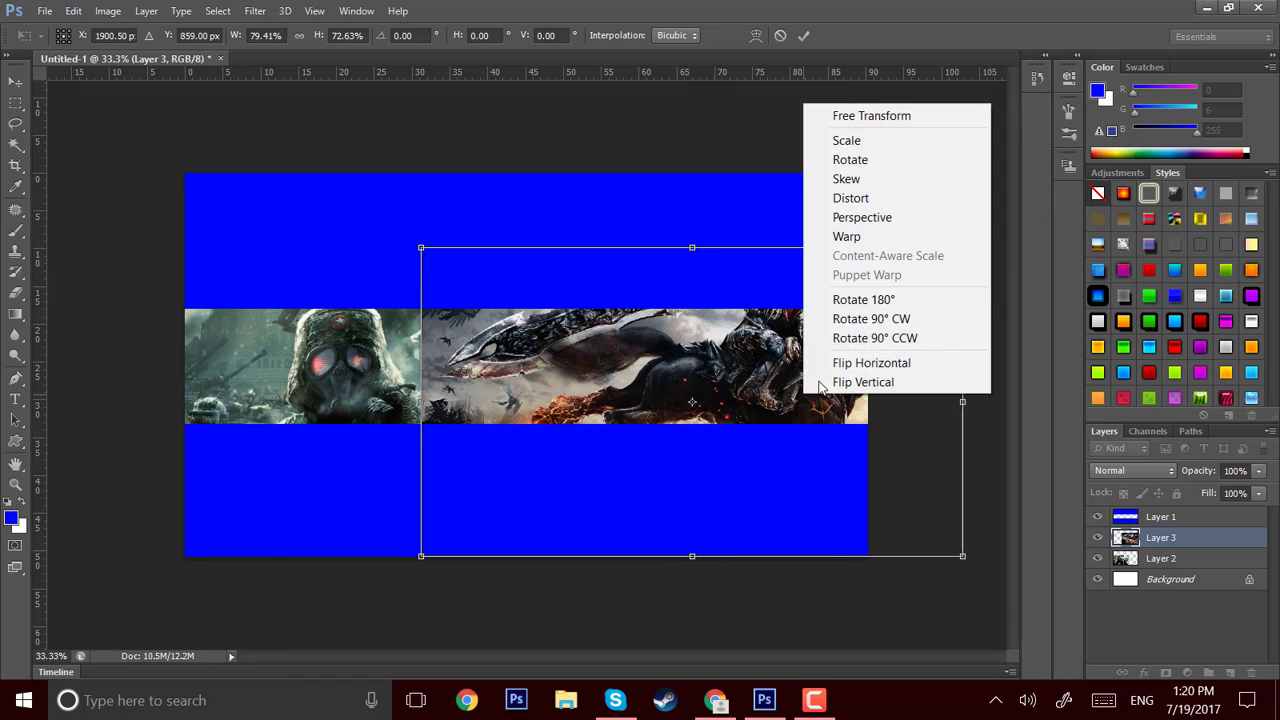
{"action": "left_click", "coordinate": [872, 361]}
{"action": "left_click_drag", "start_coordinate": [842, 370], "coordinate": [862, 406]}
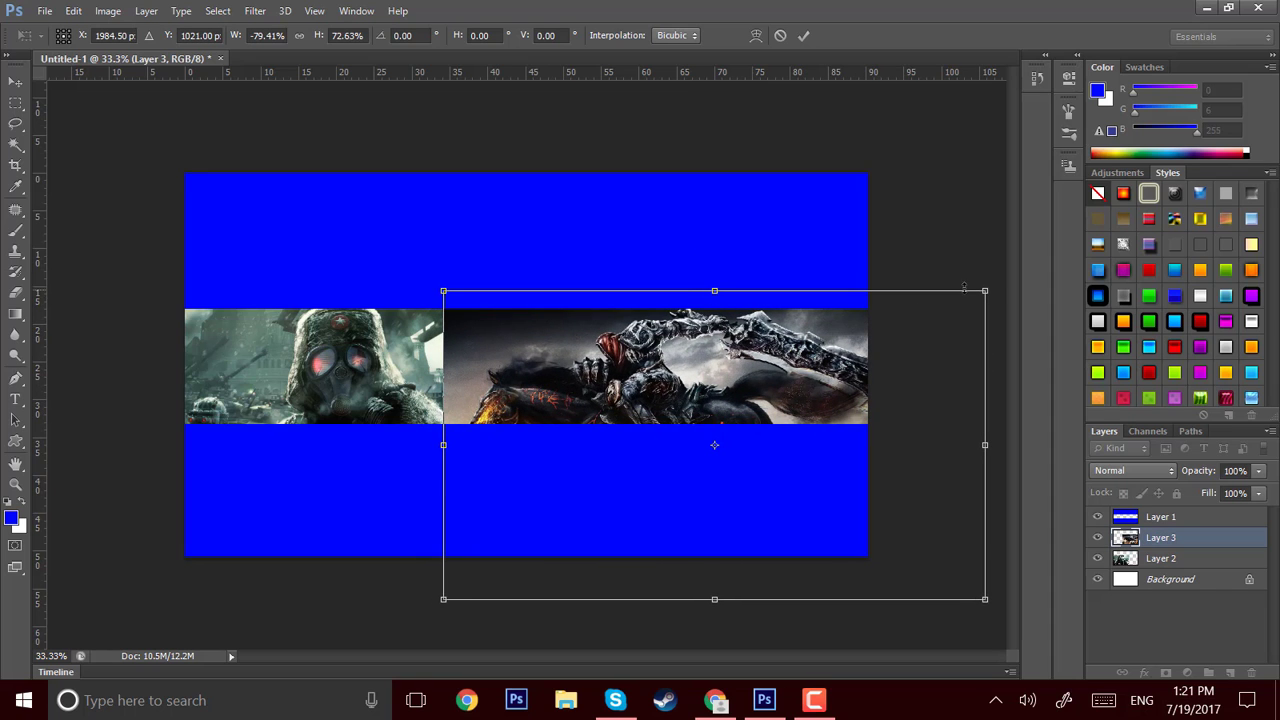
{"action": "left_click_drag", "start_coordinate": [985, 291], "coordinate": [963, 303]}
{"action": "left_click_drag", "start_coordinate": [878, 437], "coordinate": [882, 411]}
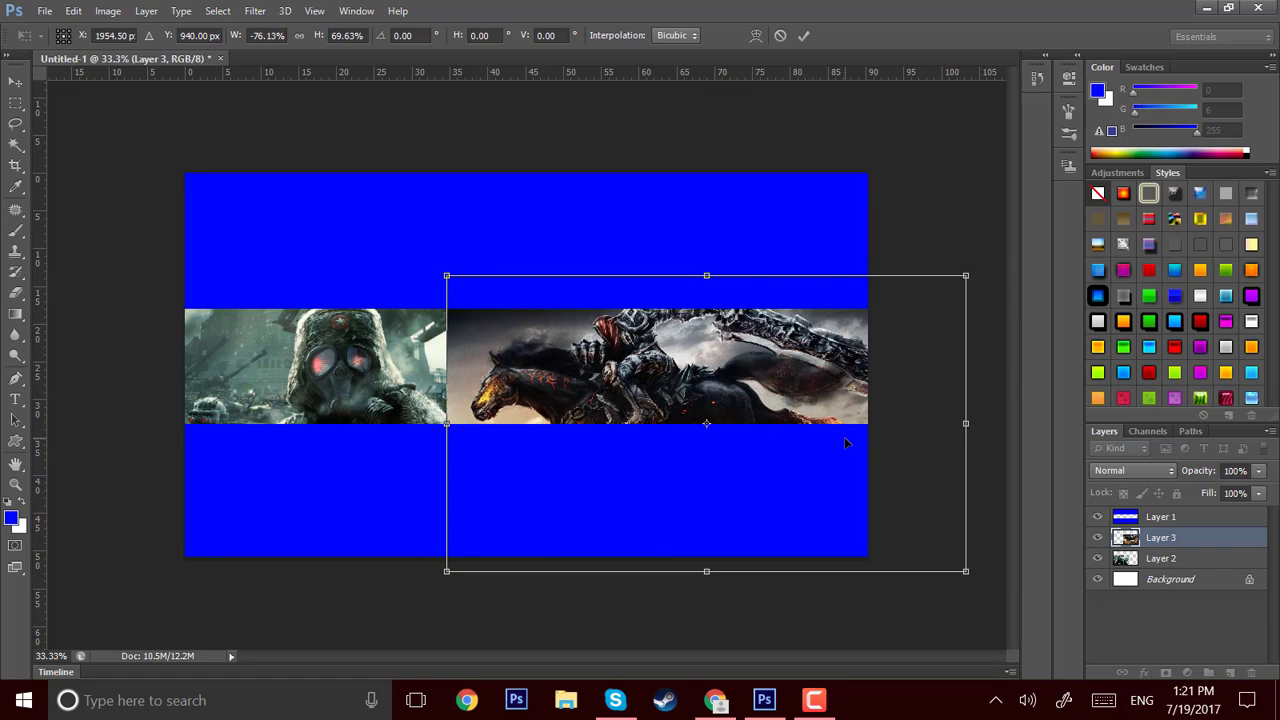
{"action": "key", "text": "Return"}
{"action": "key", "text": "m"}
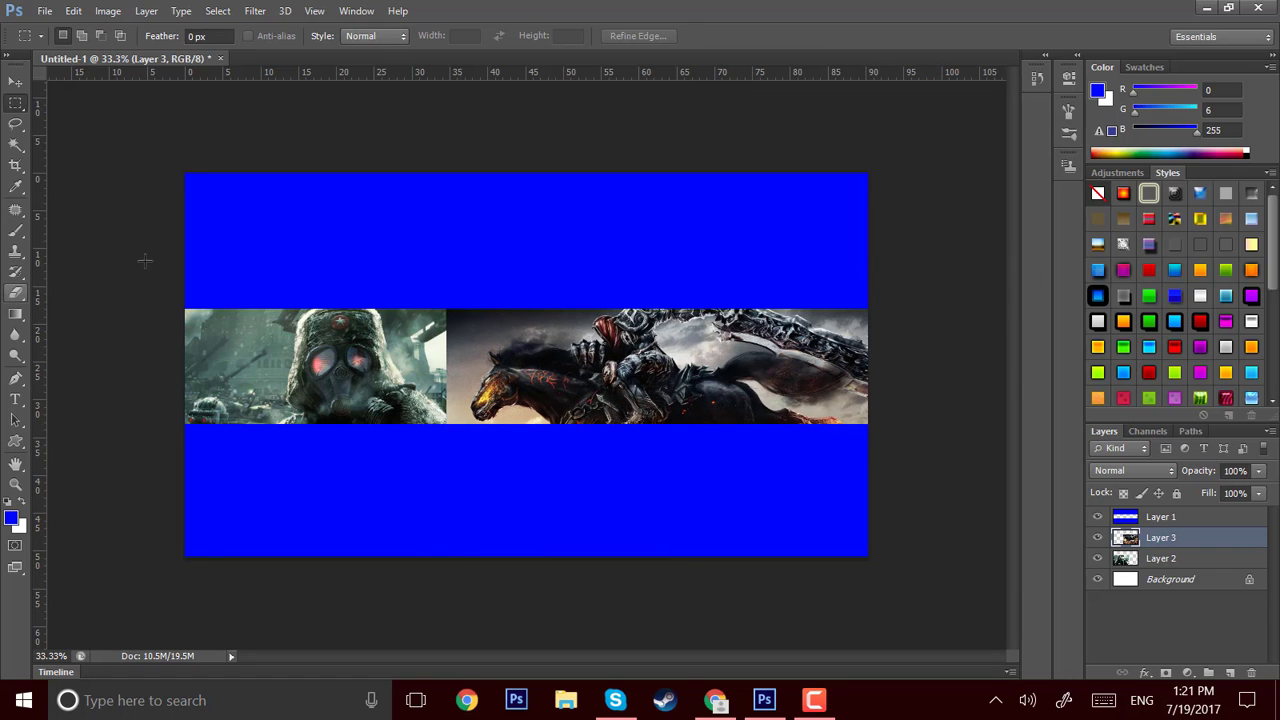
Blend the rider wallpaper's left edge into the soldier image using a 143 px Eraser with 0% hardness
{"action": "left_click", "coordinate": [15, 293]}
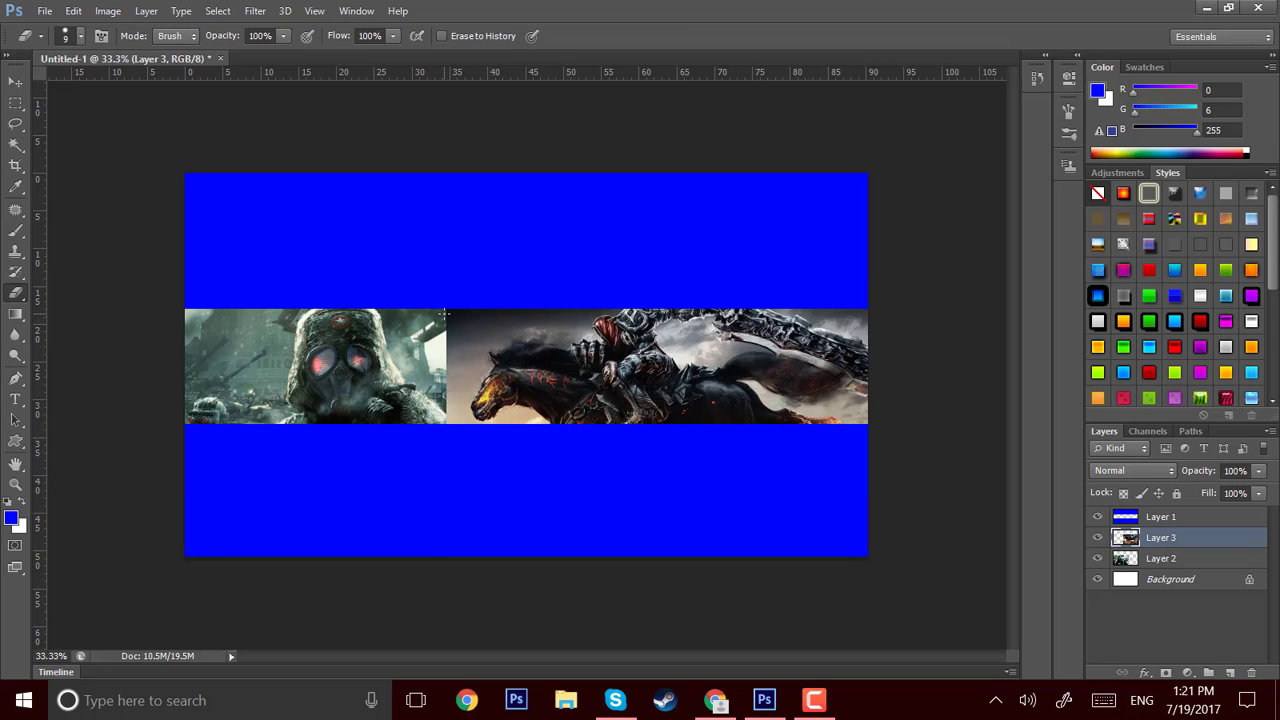
{"action": "right_click", "coordinate": [444, 313]}
{"action": "left_click", "coordinate": [524, 350]}
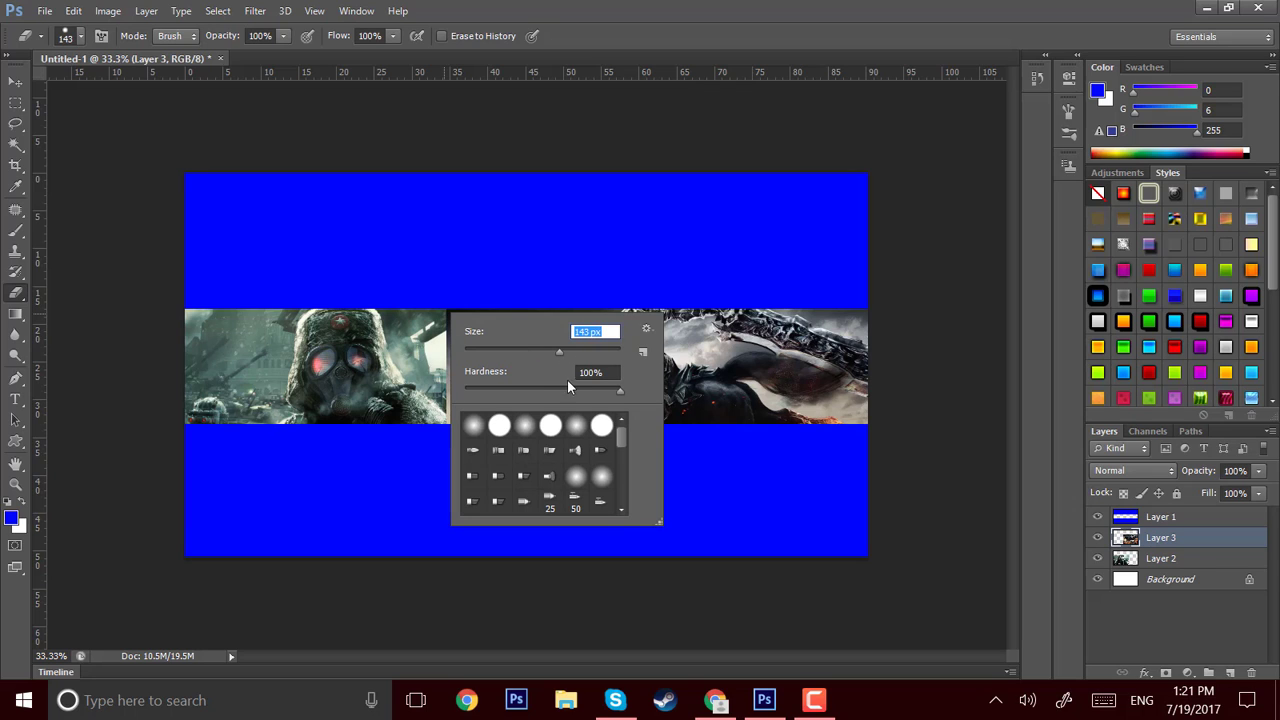
{"action": "key", "text": "Up"}
{"action": "key", "text": "Up"}
{"action": "key", "text": "Tab"}
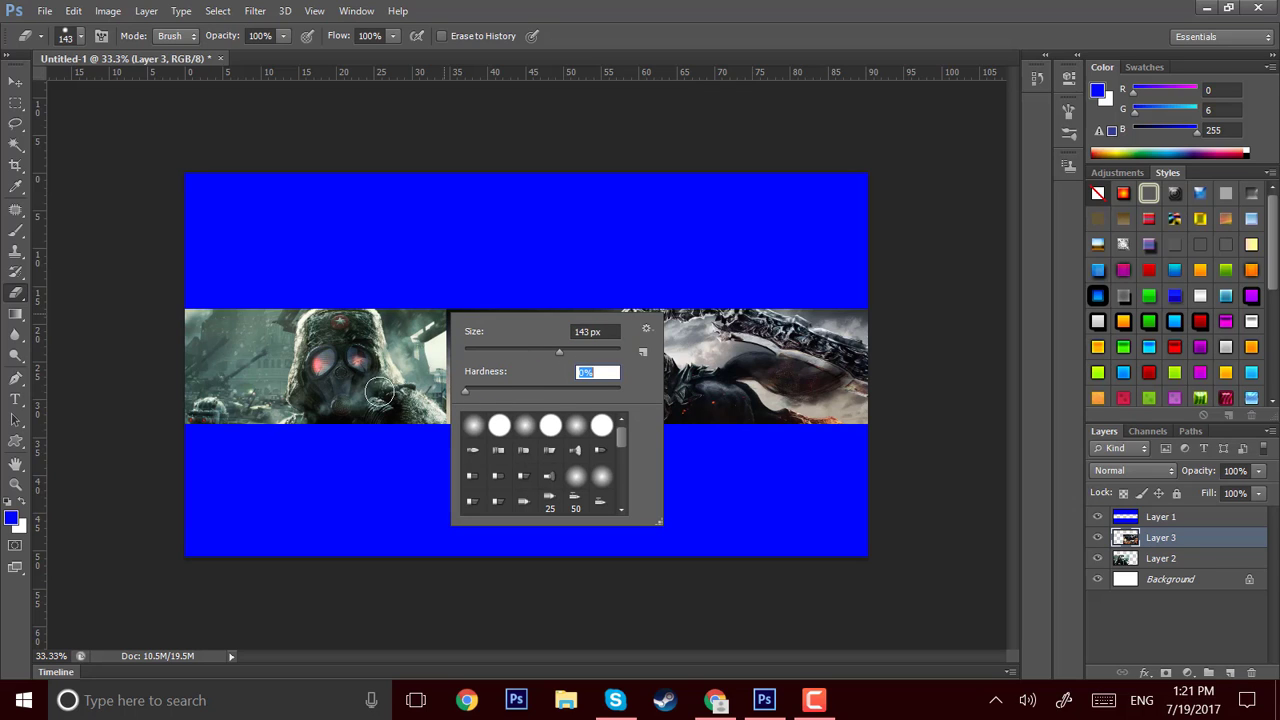
{"action": "key", "text": "Return"}
{"action": "mouse_move", "coordinate": [440, 355]}
{"action": "left_mouse_down"}
{"action": "mouse_move", "coordinate": [464, 316]}
{"action": "mouse_move", "coordinate": [439, 348]}
{"action": "mouse_move", "coordinate": [448, 323]}
{"action": "mouse_move", "coordinate": [468, 372]}
{"action": "mouse_move", "coordinate": [442, 392]}
{"action": "mouse_move", "coordinate": [456, 374]}
{"action": "mouse_move", "coordinate": [465, 382]}
{"action": "mouse_move", "coordinate": [461, 425]}
{"action": "mouse_move", "coordinate": [537, 433]}
{"action": "mouse_move", "coordinate": [521, 420]}
{"action": "mouse_move", "coordinate": [489, 437]}
{"action": "mouse_move", "coordinate": [474, 408]}
{"action": "mouse_move", "coordinate": [466, 352]}
{"action": "mouse_move", "coordinate": [506, 302]}
{"action": "mouse_move", "coordinate": [477, 346]}
{"action": "mouse_move", "coordinate": [528, 326]}
{"action": "left_mouse_up"}
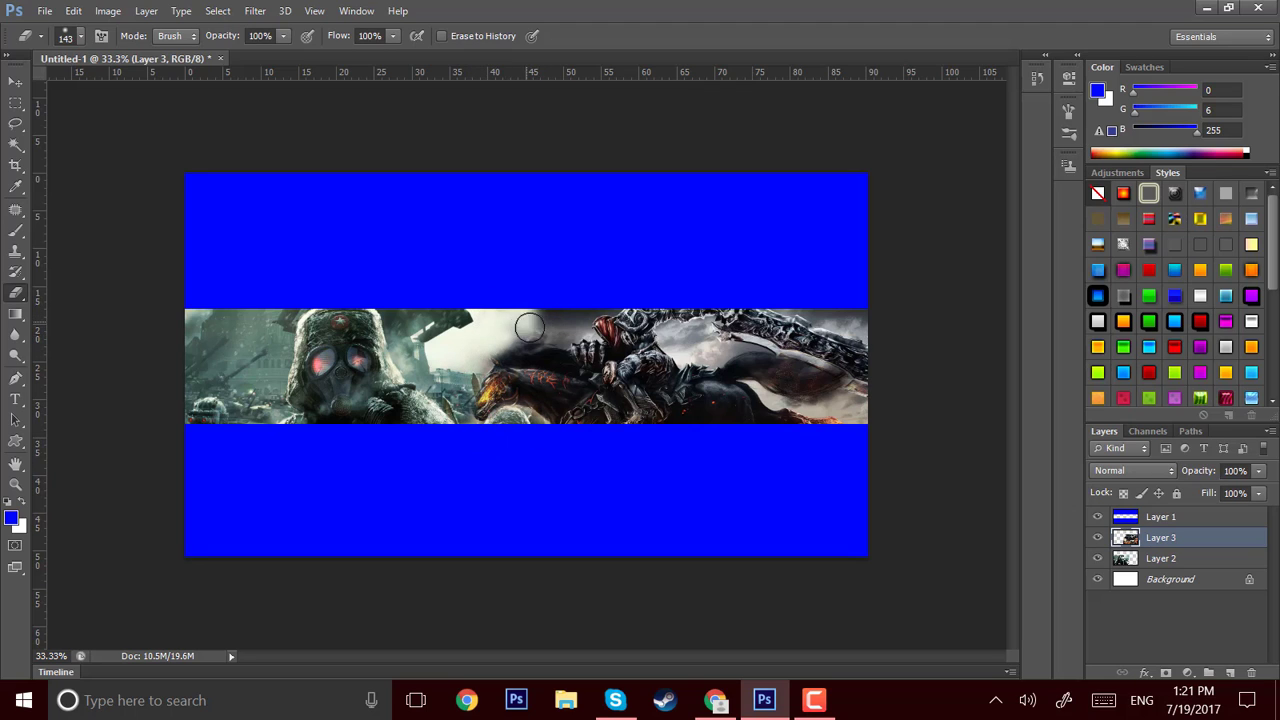
Merge the soldier and rider wallpaper layers into one and open Color Balance for the merged layer
{"action": "left_click", "coordinate": [1200, 560], "text": "shift"}
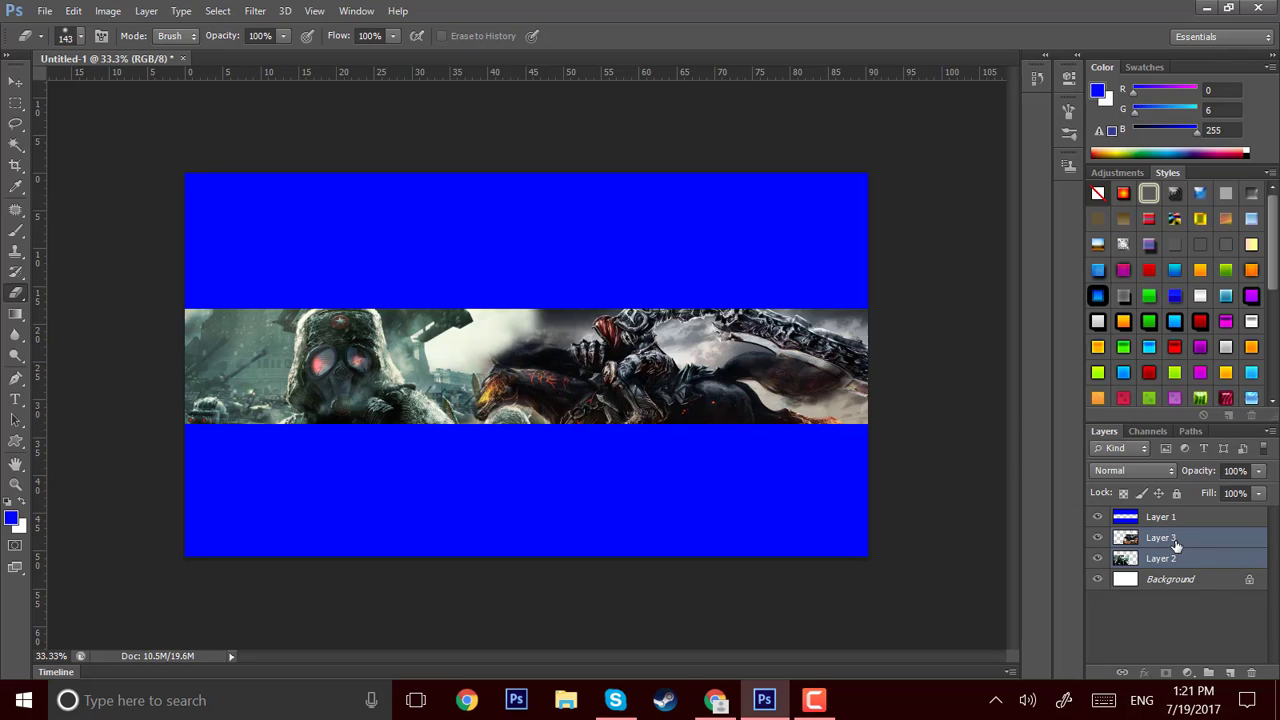
{"action": "key", "text": "ctrl+e"}
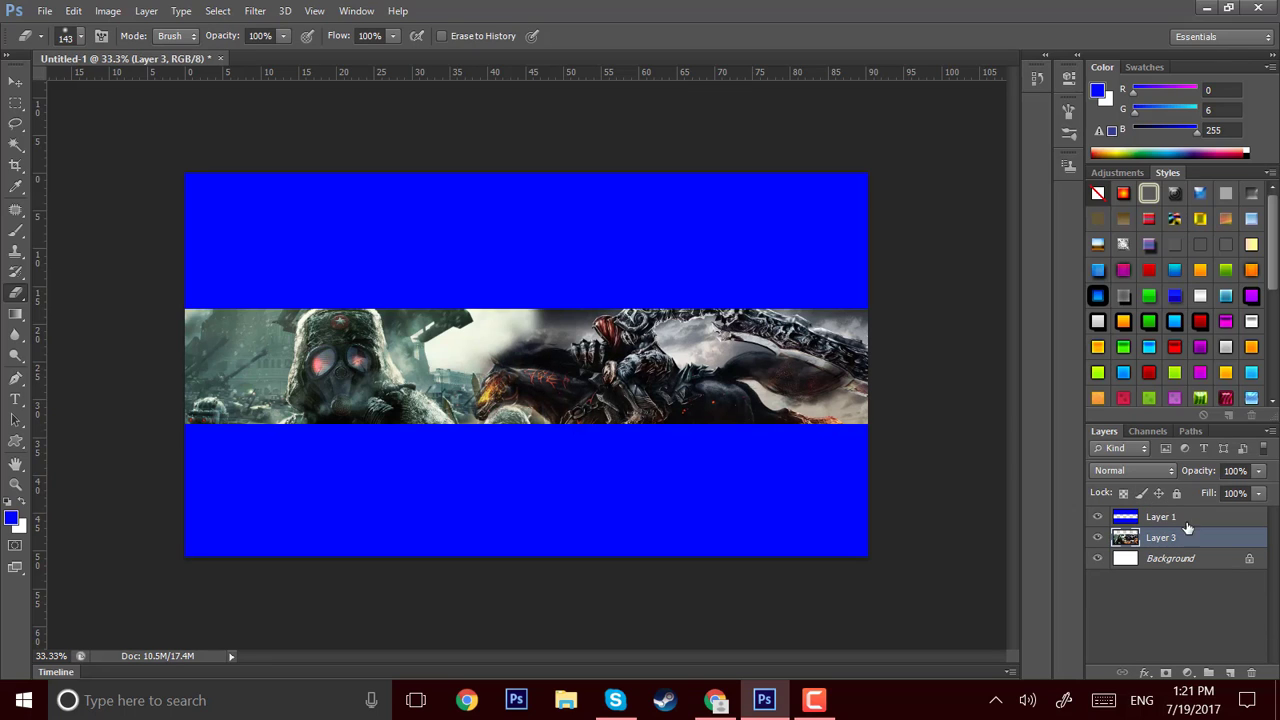
{"action": "key", "text": "ctrl+b"}
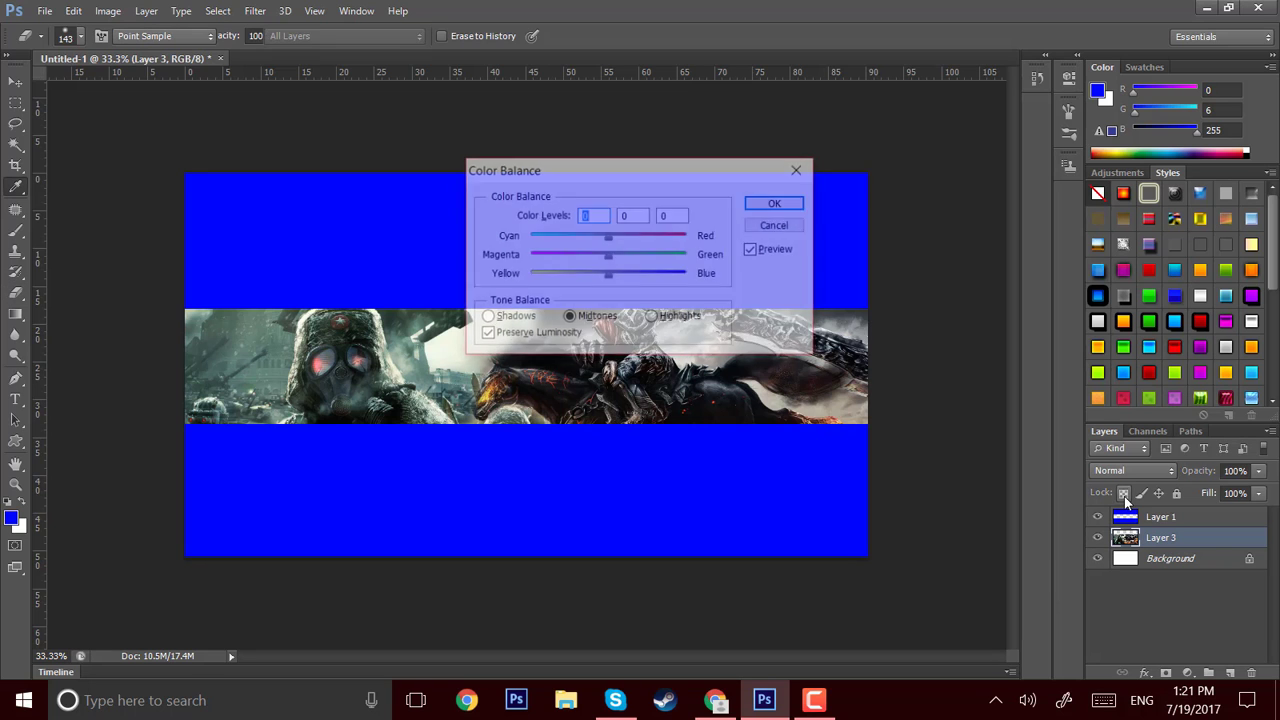
{"action": "left_click_drag", "start_coordinate": [724, 163], "coordinate": [797, 83]}
Try a purple midtone tint in Color Balance with levels -28, -100 and +83
{"action": "left_click_drag", "start_coordinate": [688, 197], "coordinate": [746, 197]}
{"action": "left_click_drag", "start_coordinate": [680, 174], "coordinate": [489, 195]}
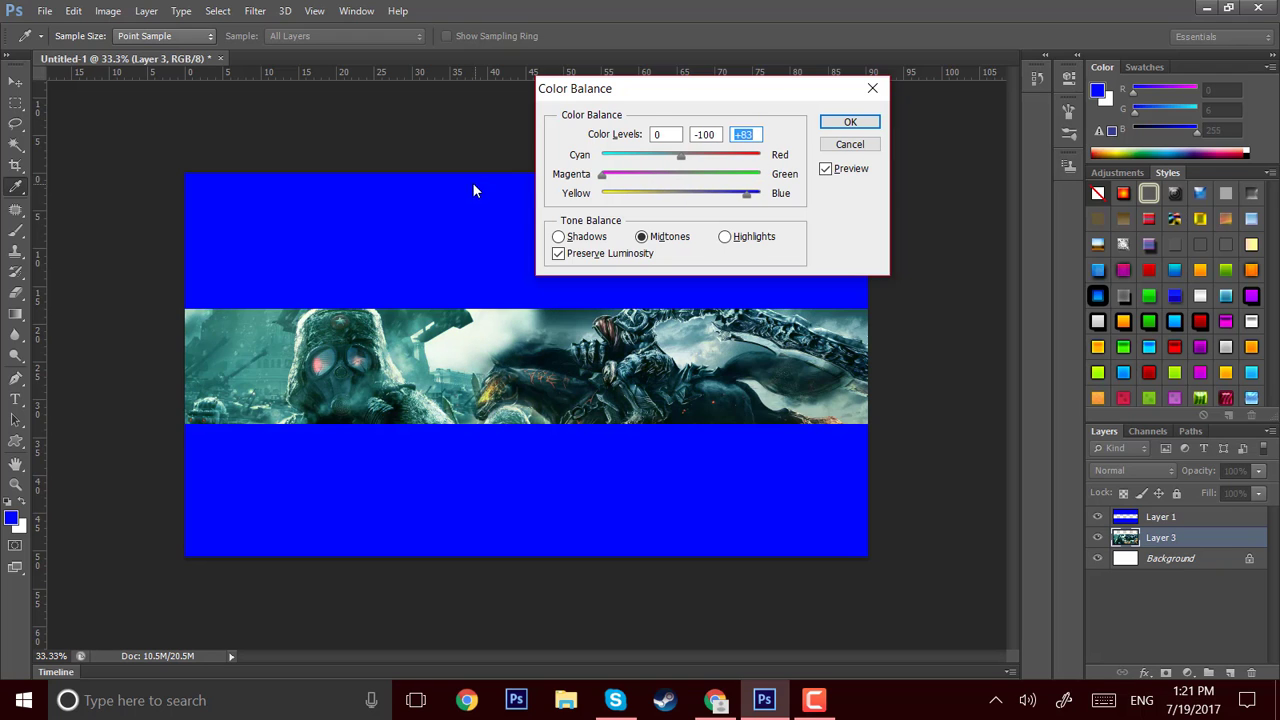
{"action": "left_click", "coordinate": [658, 157]}
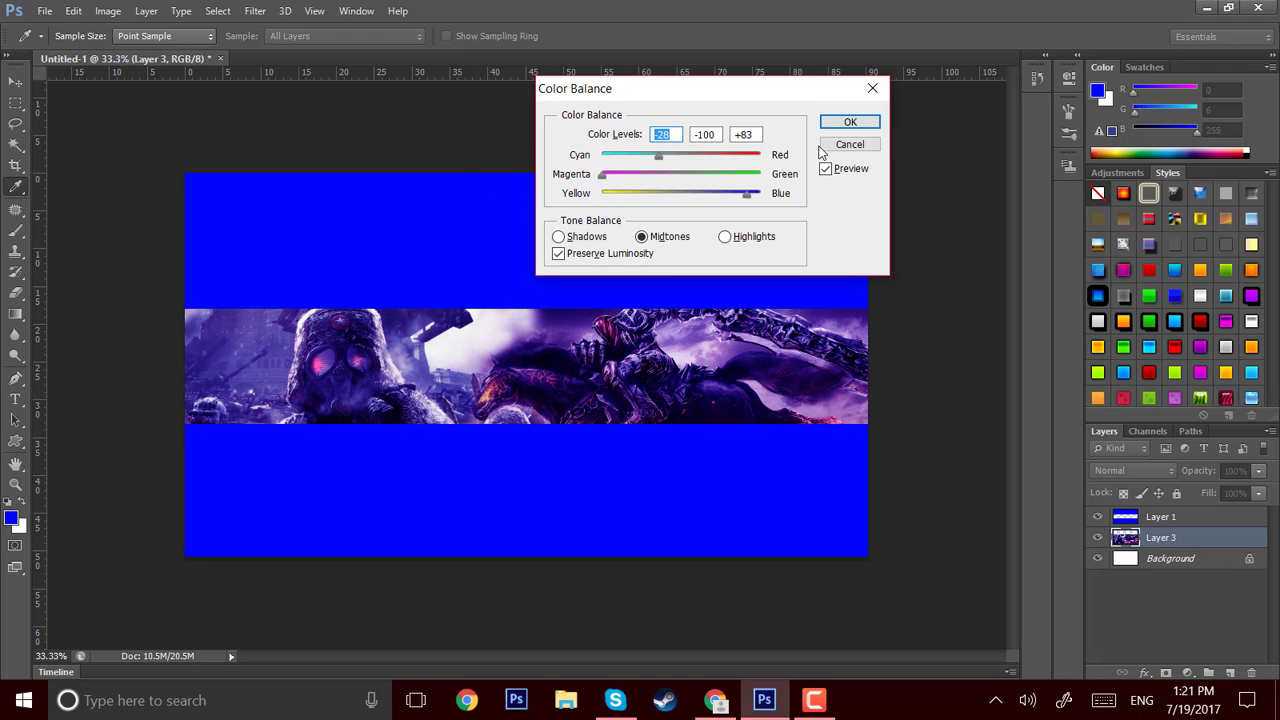
Tint the merged wallpapers green by applying midtone Color Balance levels of -100, +100 and -100
{"action": "left_click_drag", "start_coordinate": [603, 177], "coordinate": [800, 160]}
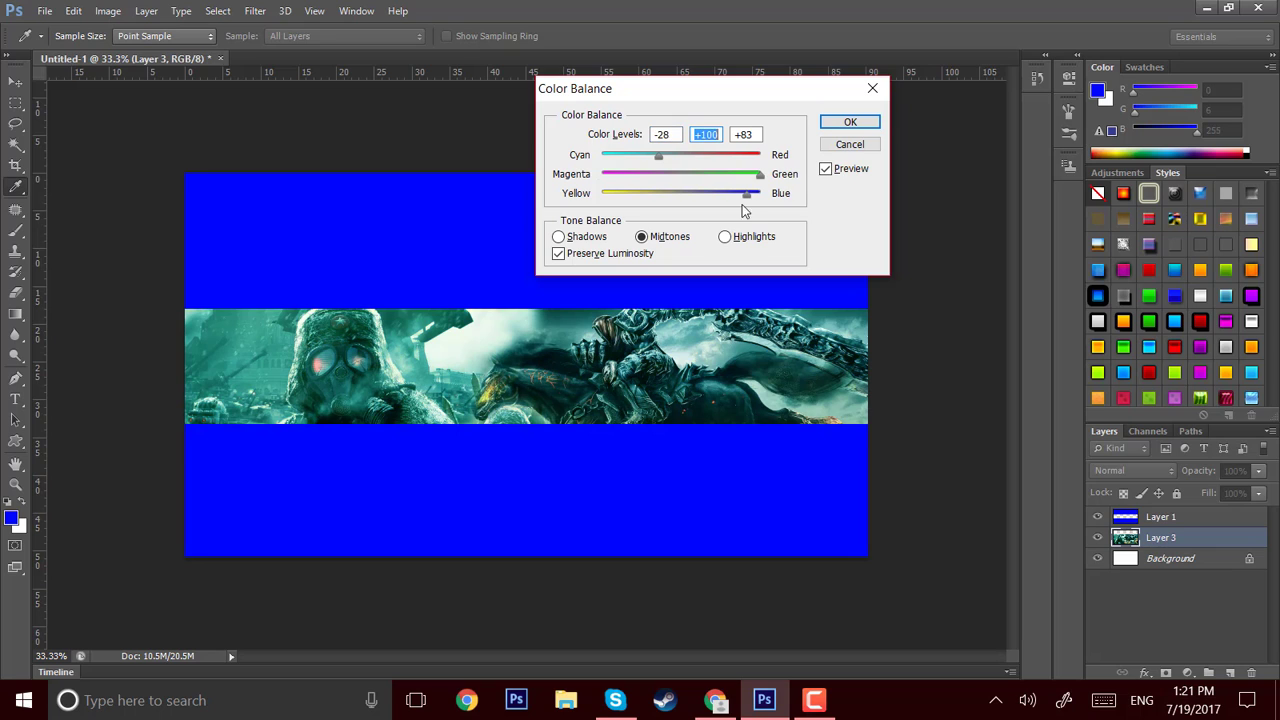
{"action": "left_click_drag", "start_coordinate": [754, 197], "coordinate": [487, 201]}
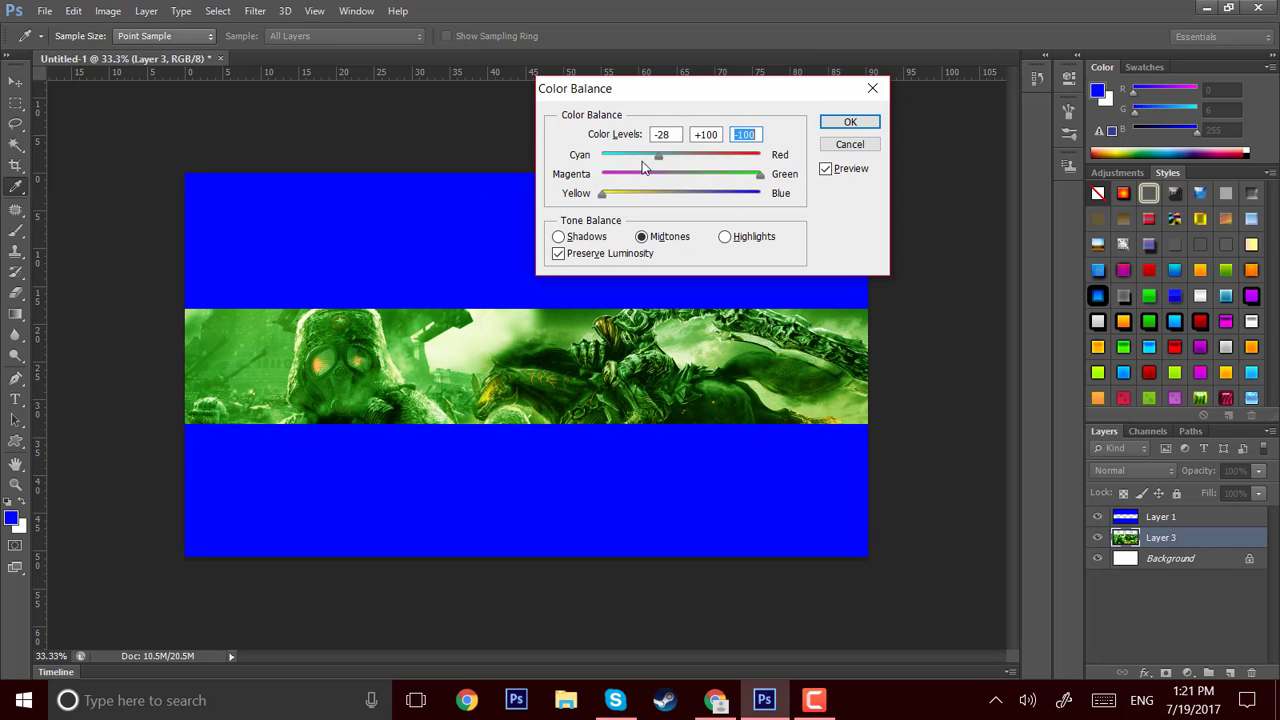
{"action": "left_click_drag", "start_coordinate": [659, 158], "coordinate": [515, 157]}
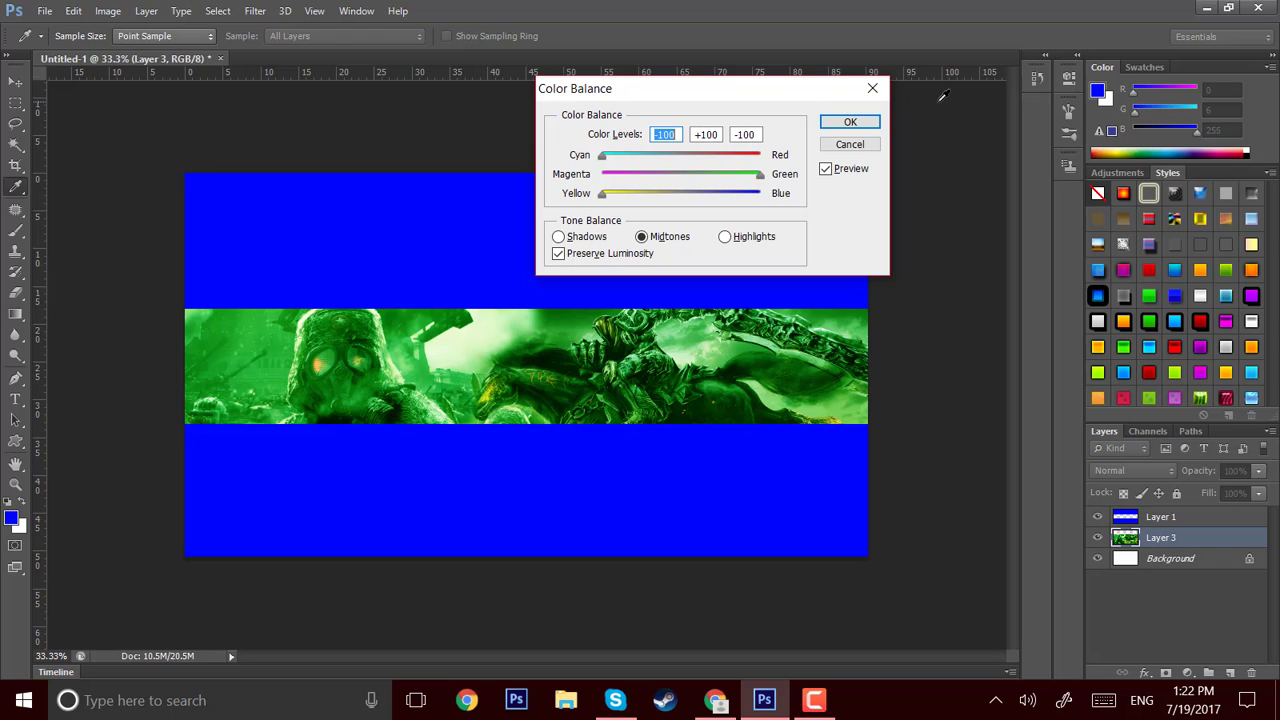
{"action": "left_click", "coordinate": [846, 124]}
Try erasing the bright area above the horse's head on the merged layer, and undo the stroke
{"action": "key", "text": "e"}
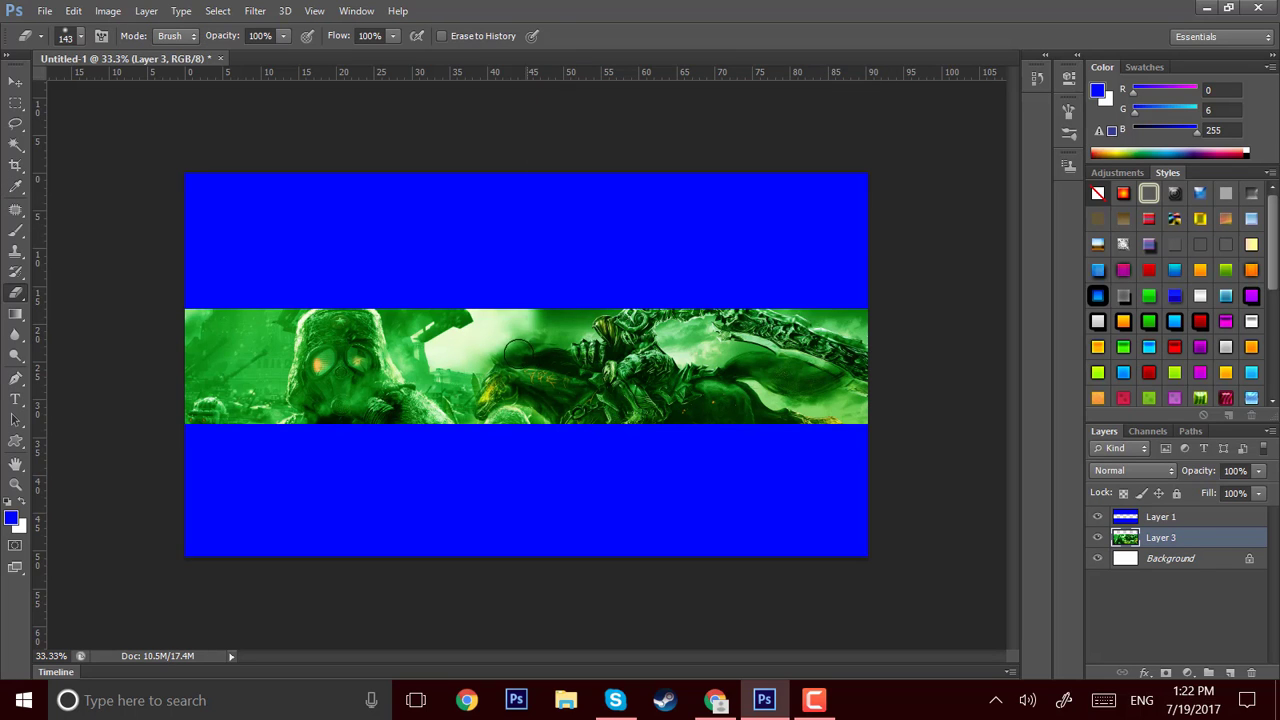
{"action": "left_click_drag", "start_coordinate": [522, 345], "coordinate": [500, 322]}
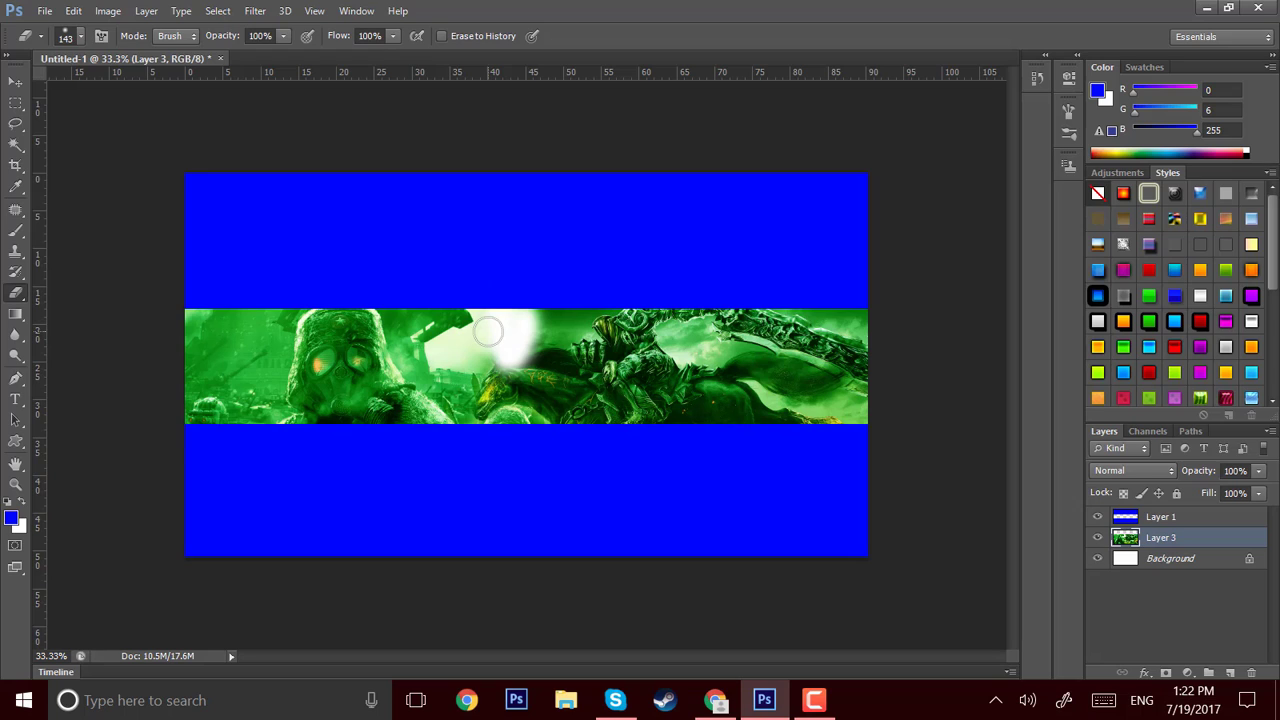
{"action": "key", "text": "ctrl+z"}
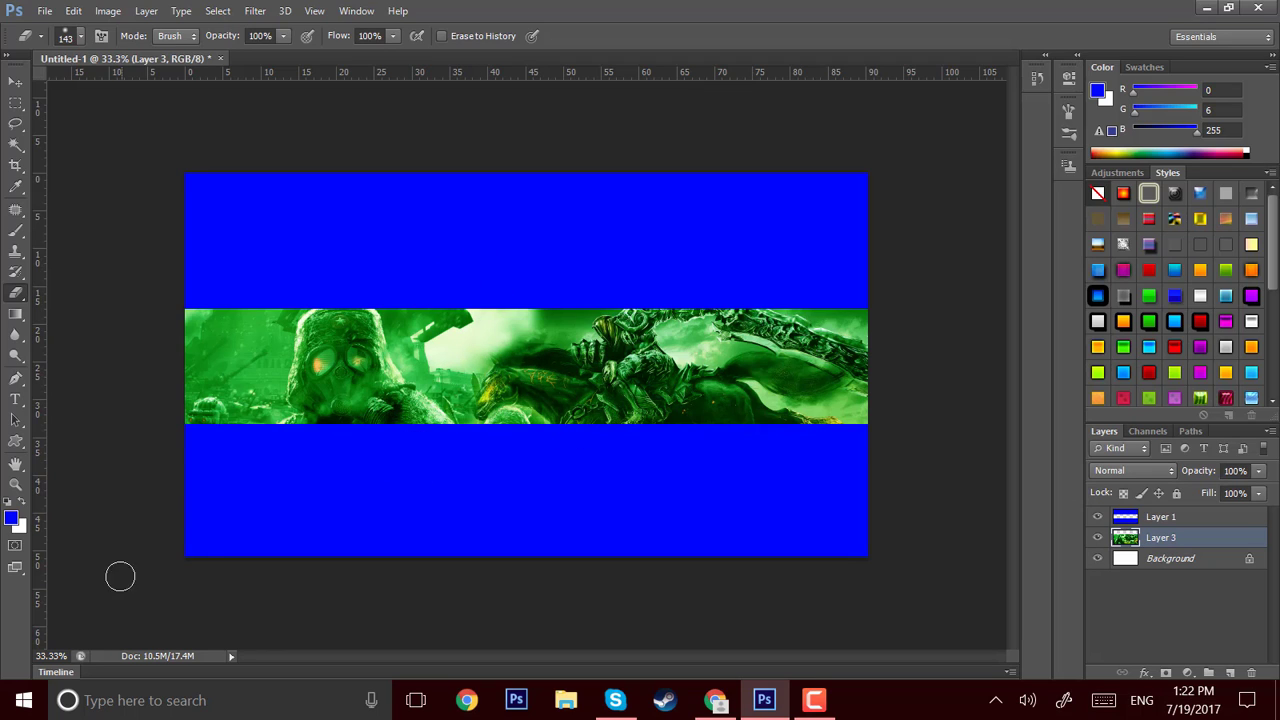
Add the text "YOUR NAME" at 150 pt in blue over the middle of the wallpaper band
{"action": "left_click", "coordinate": [15, 380]}
{"action": "left_click", "coordinate": [15, 400]}
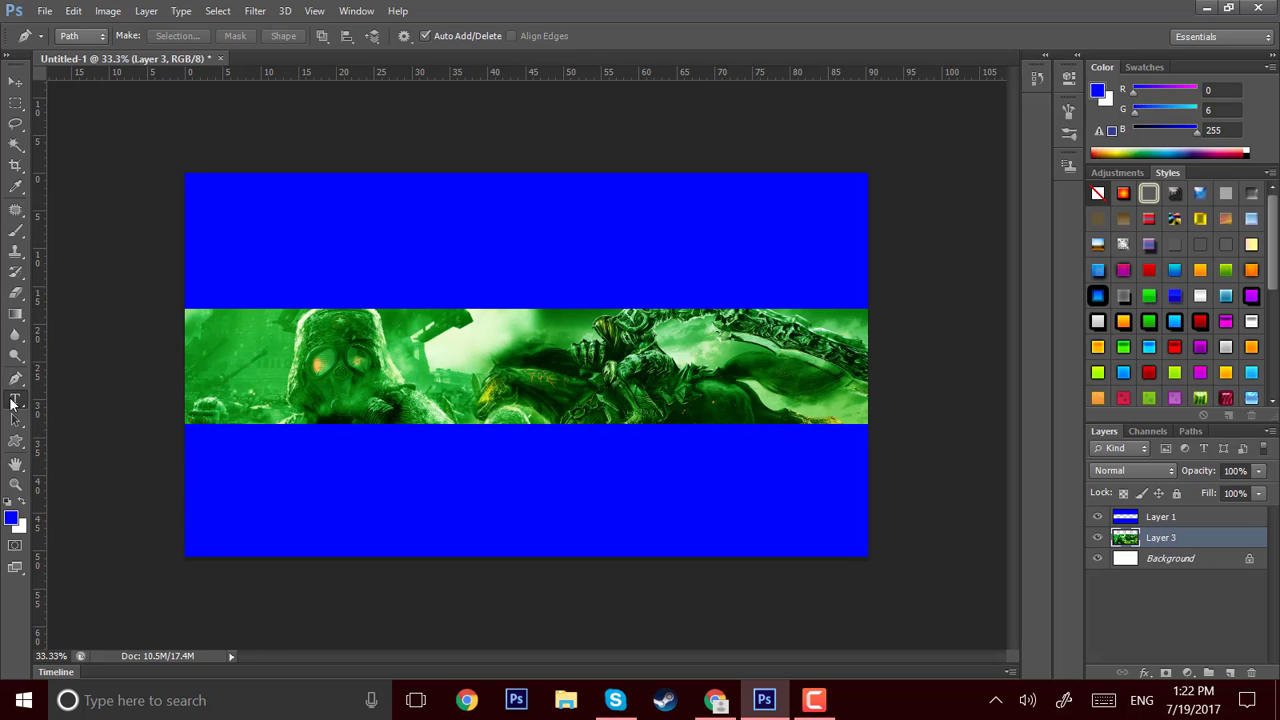
{"action": "left_click", "coordinate": [490, 345]}
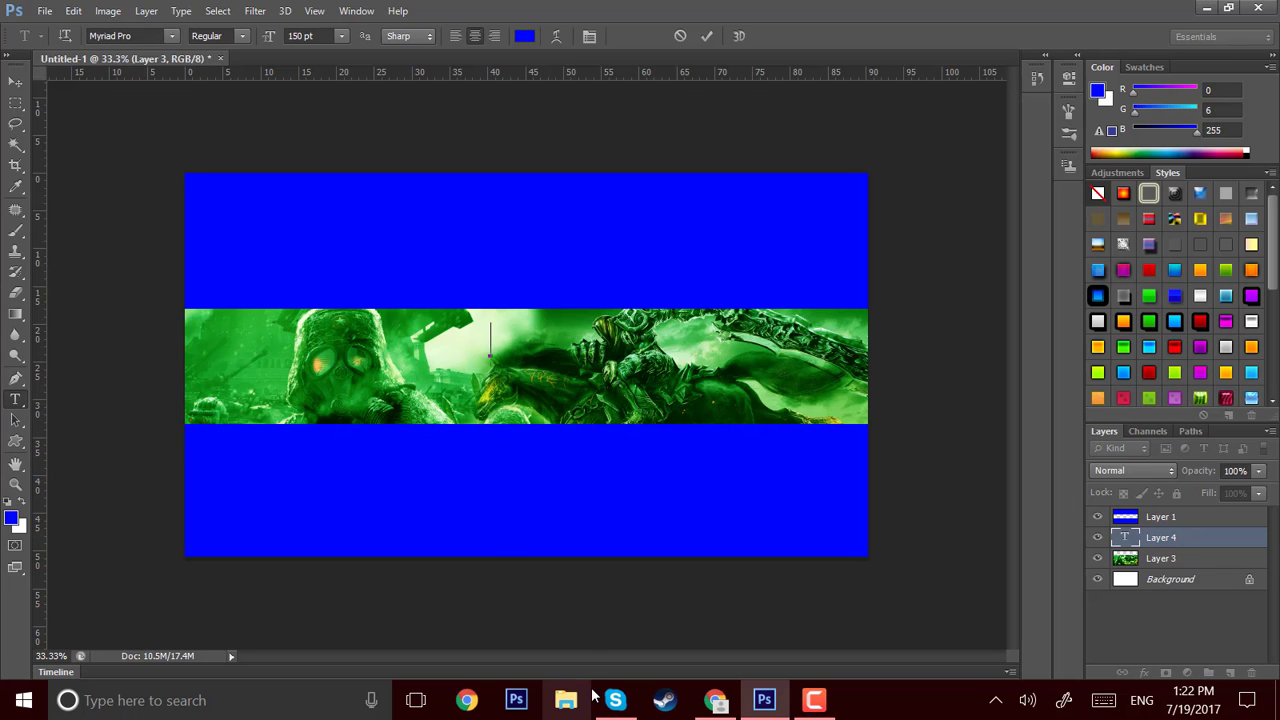
{"action": "type", "text": "YOR"}
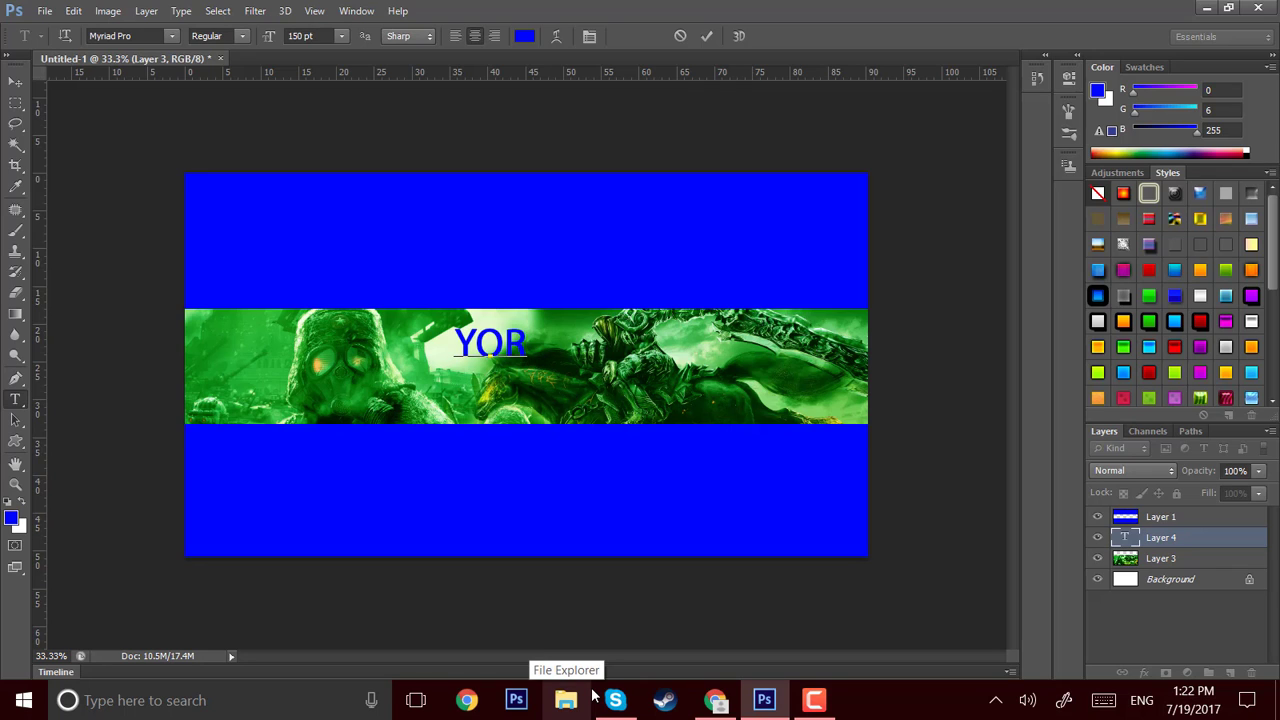
{"action": "key", "text": "BackSpace"}
{"action": "key", "text": "BackSpace"}
{"action": "type", "text": "OUR"}
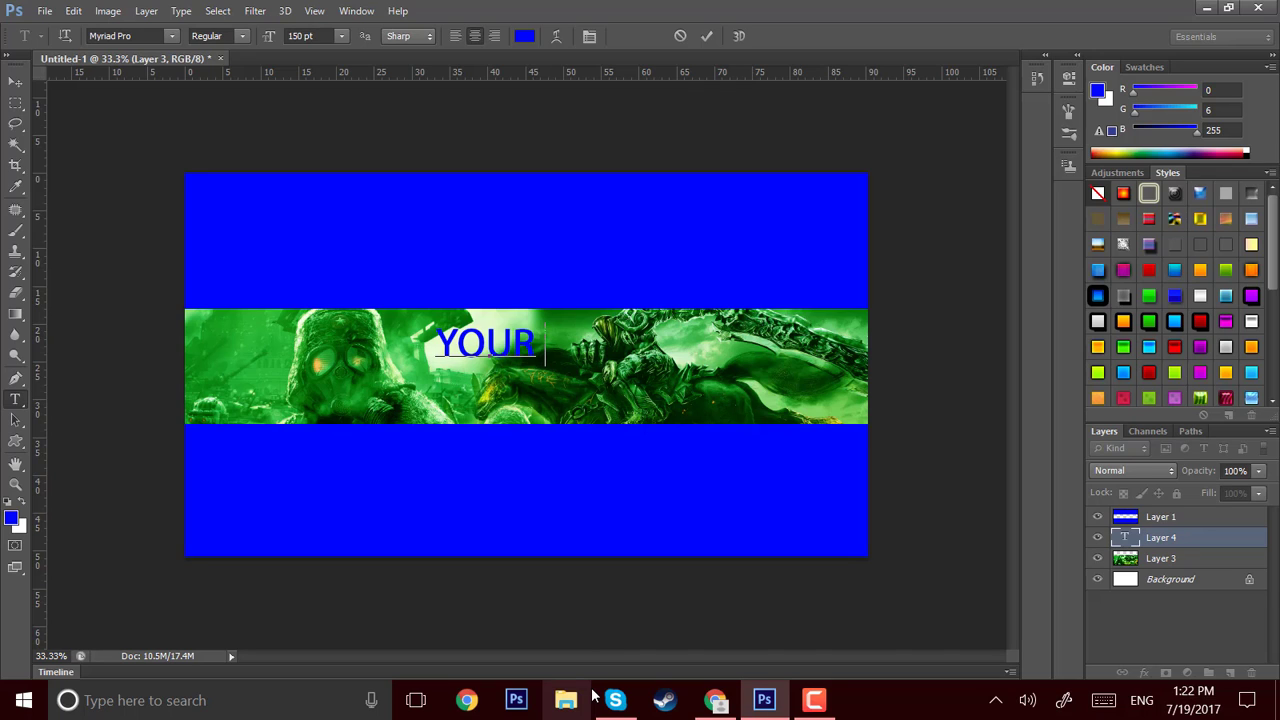
{"action": "type", "text": " NAM"}
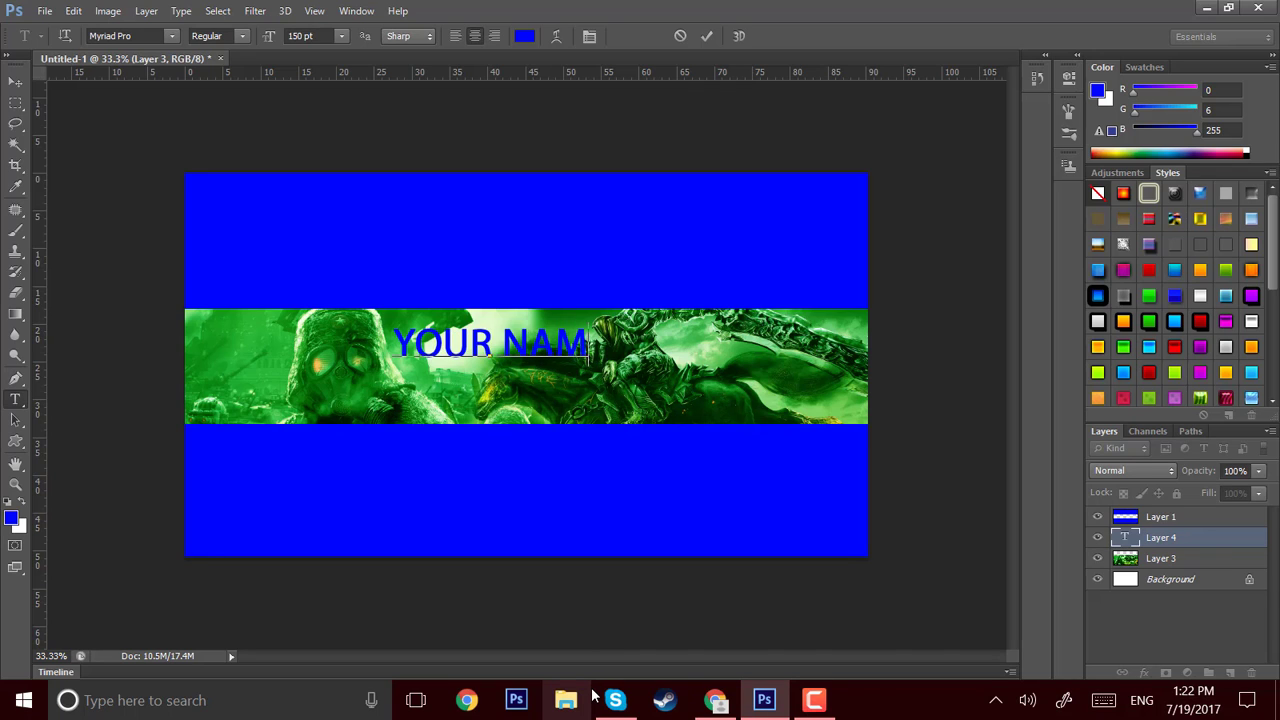
{"action": "type", "text": "E"}
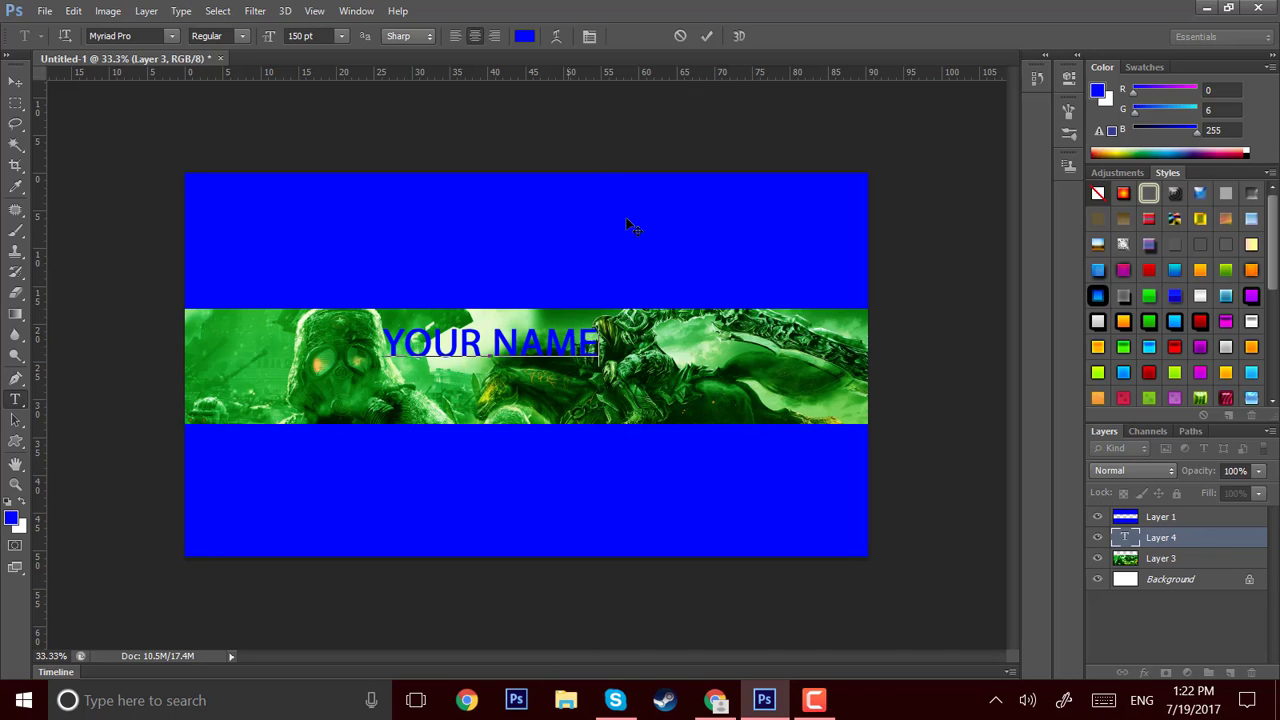
Change the font of the "YOUR NAME" text to Aero and move the text slightly right and down toward the band's centre
{"action": "left_click_drag", "start_coordinate": [600, 345], "coordinate": [382, 345]}
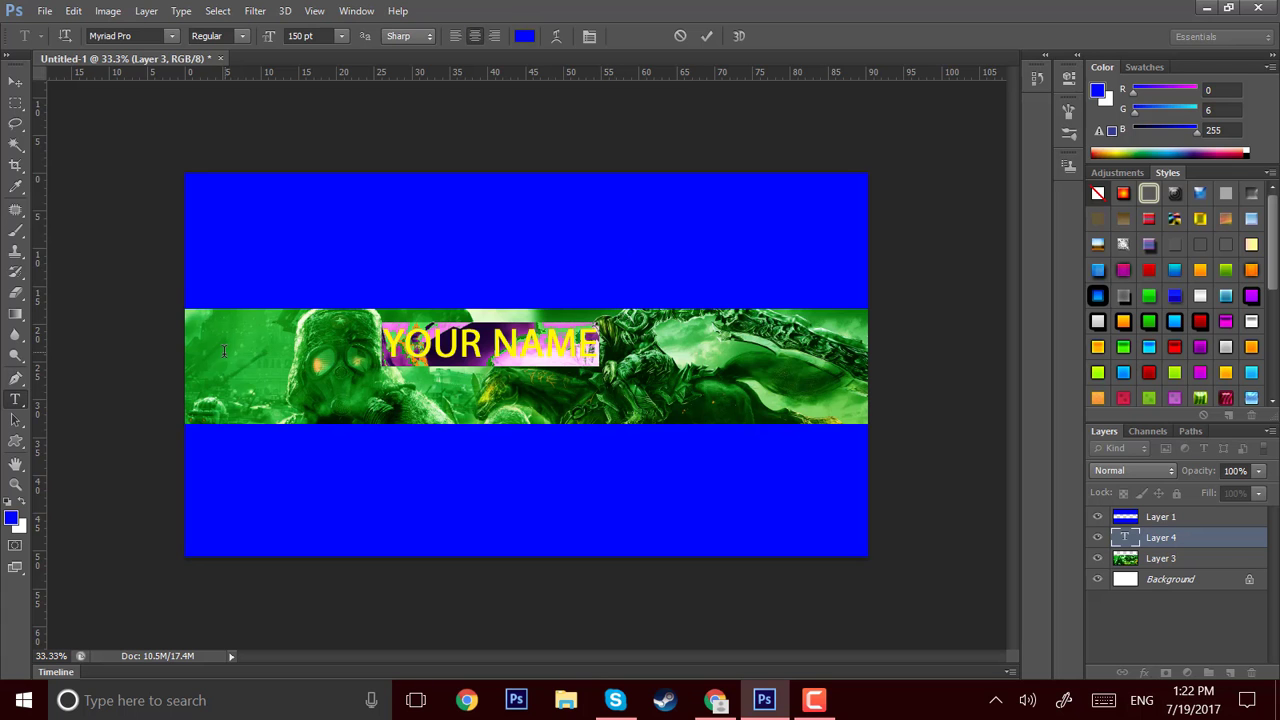
{"action": "left_click", "coordinate": [172, 36]}
{"action": "scroll", "coordinate": [210, 460], "scroll_direction": "up", "scroll_amount": 9}
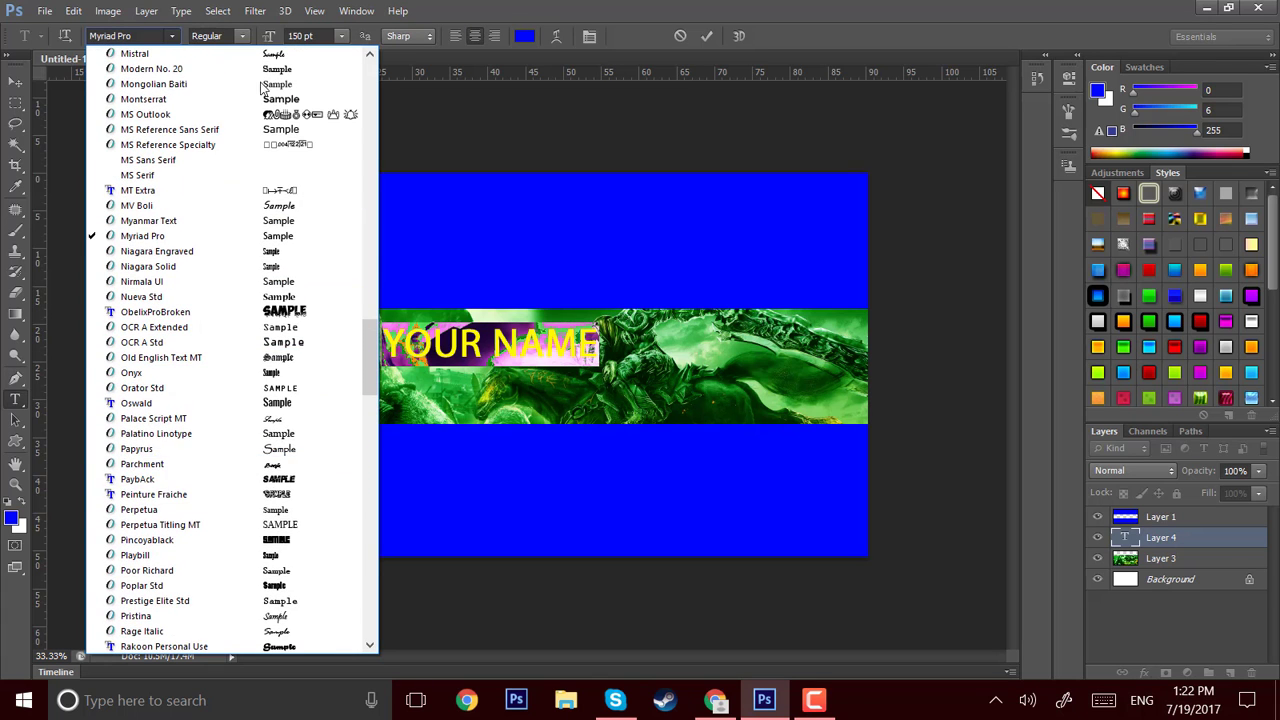
{"action": "left_click_drag", "start_coordinate": [366, 330], "coordinate": [330, 57]}
{"action": "left_click", "coordinate": [330, 57]}
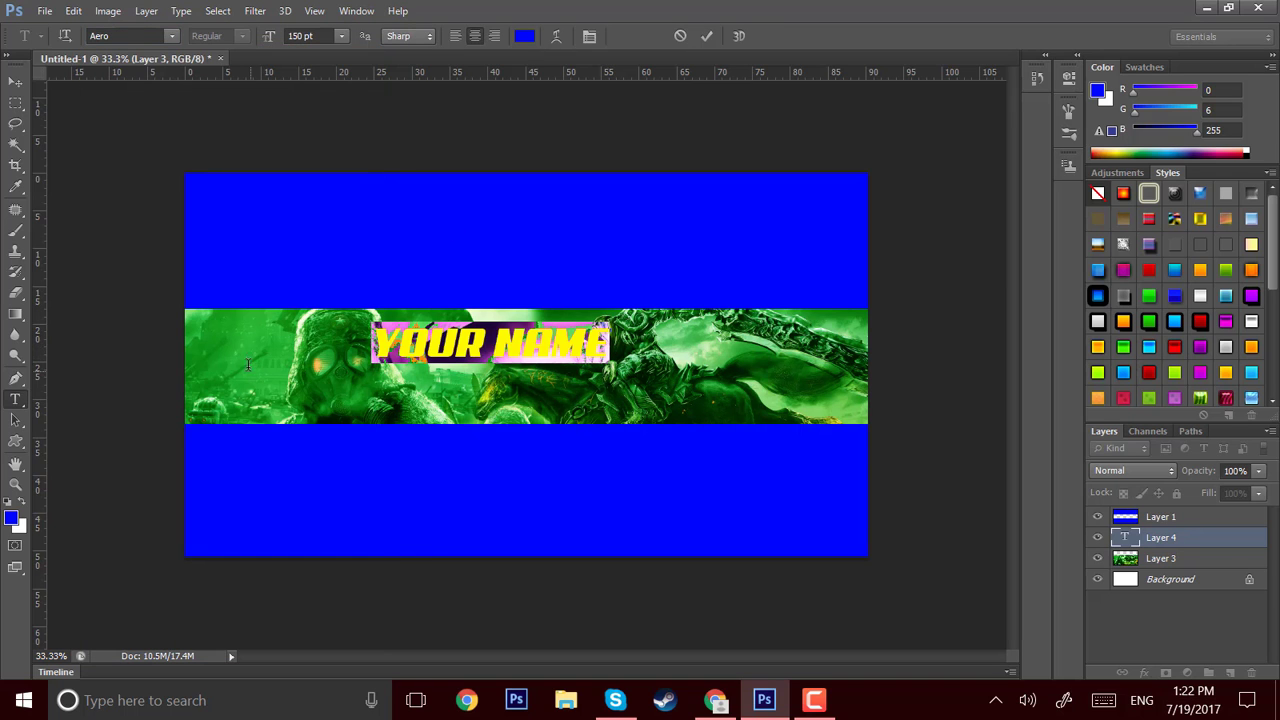
{"action": "left_click_drag", "start_coordinate": [721, 505], "coordinate": [788, 503]}
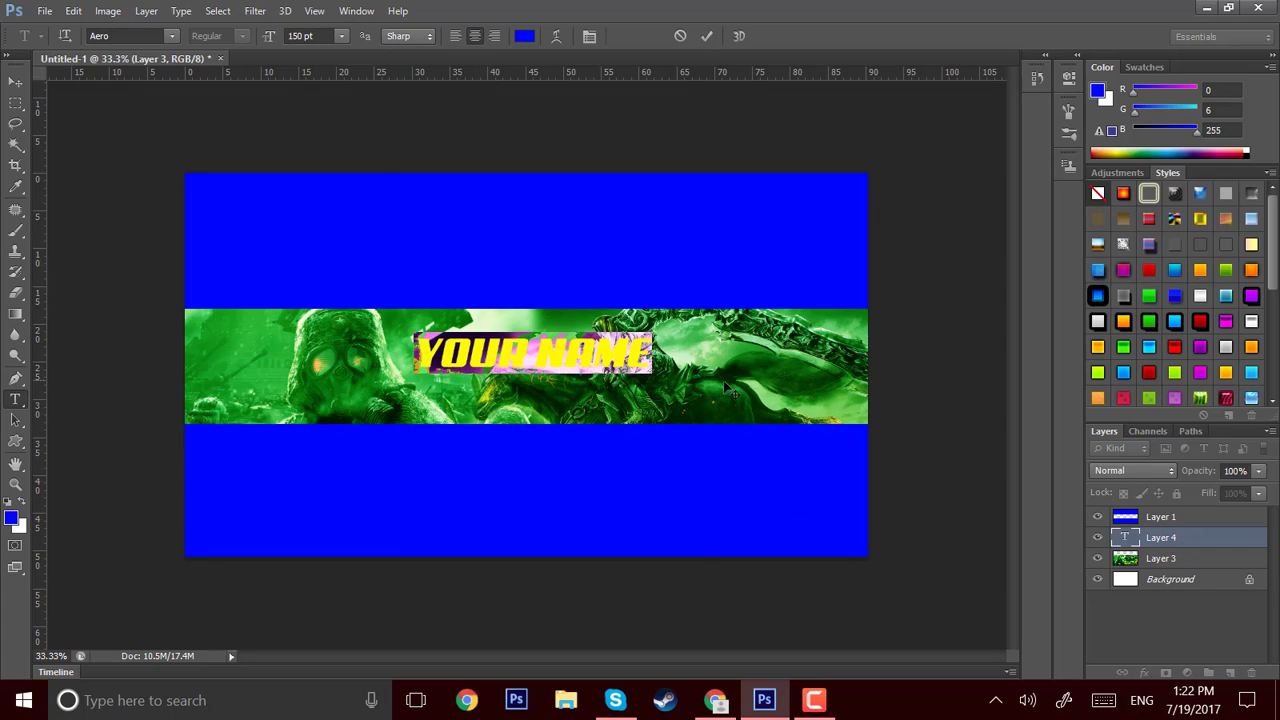
Try several glossy preset layer styles on the "YOUR NAME" text, including red, blue outlined and light blue gradient ones
{"action": "left_click", "coordinate": [654, 360]}
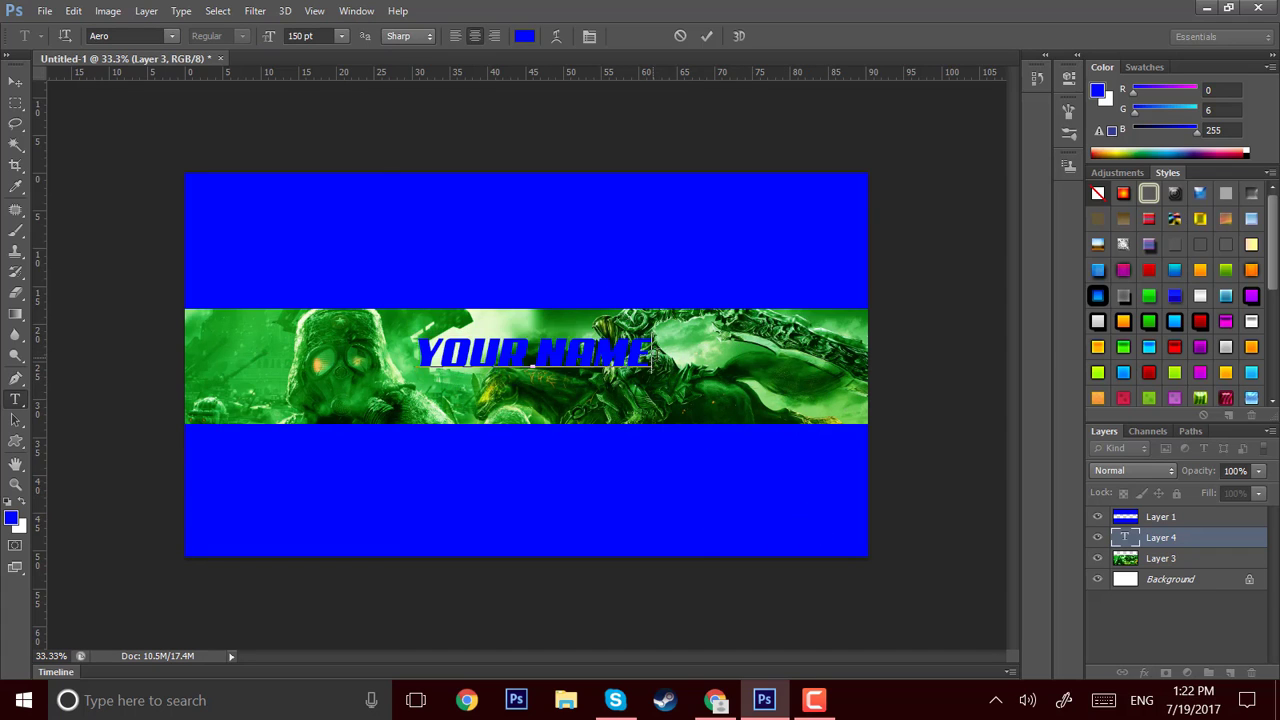
{"action": "scroll", "coordinate": [1200, 305], "scroll_direction": "down", "scroll_amount": 4}
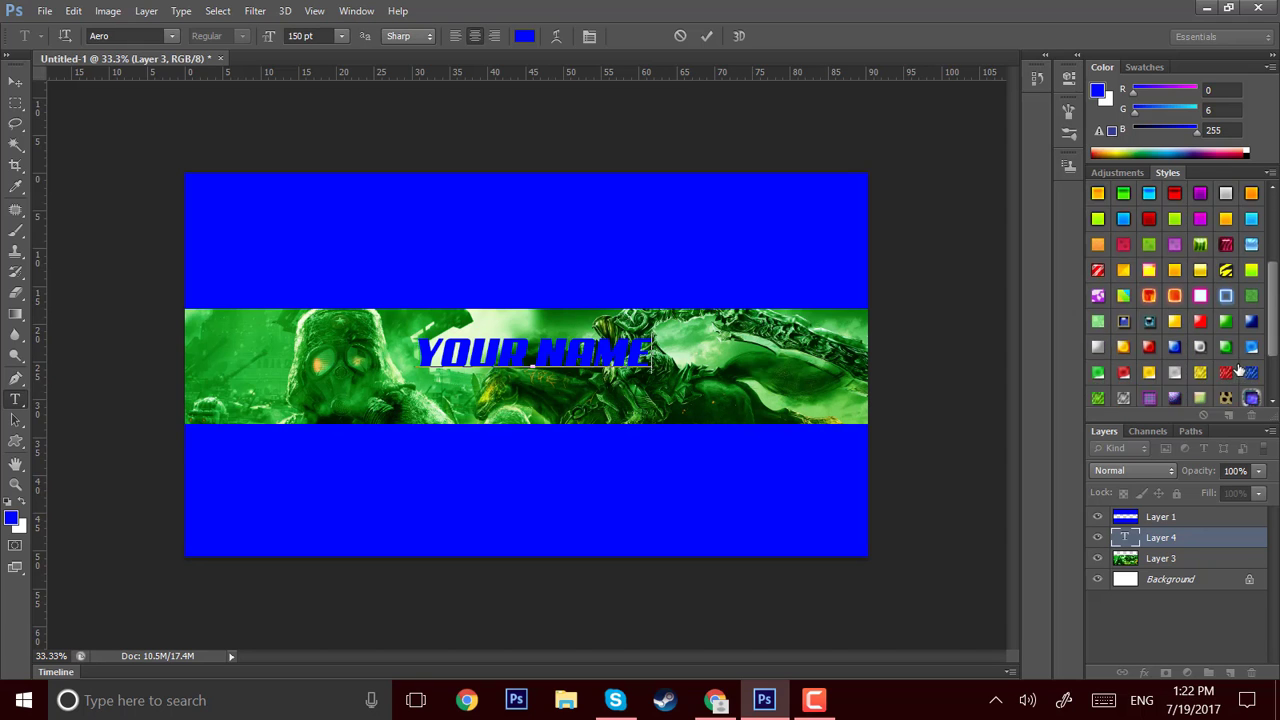
{"action": "scroll", "coordinate": [1226, 318], "scroll_direction": "up", "scroll_amount": 4}
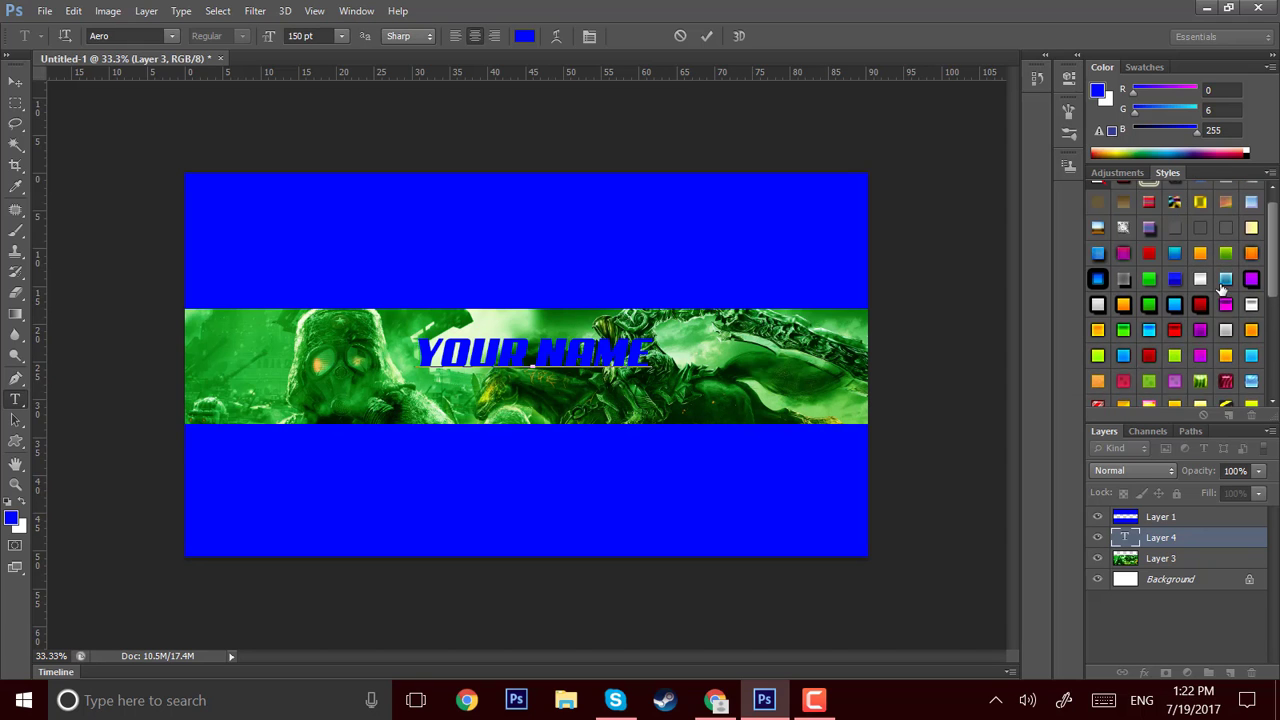
{"action": "left_click", "coordinate": [1201, 322]}
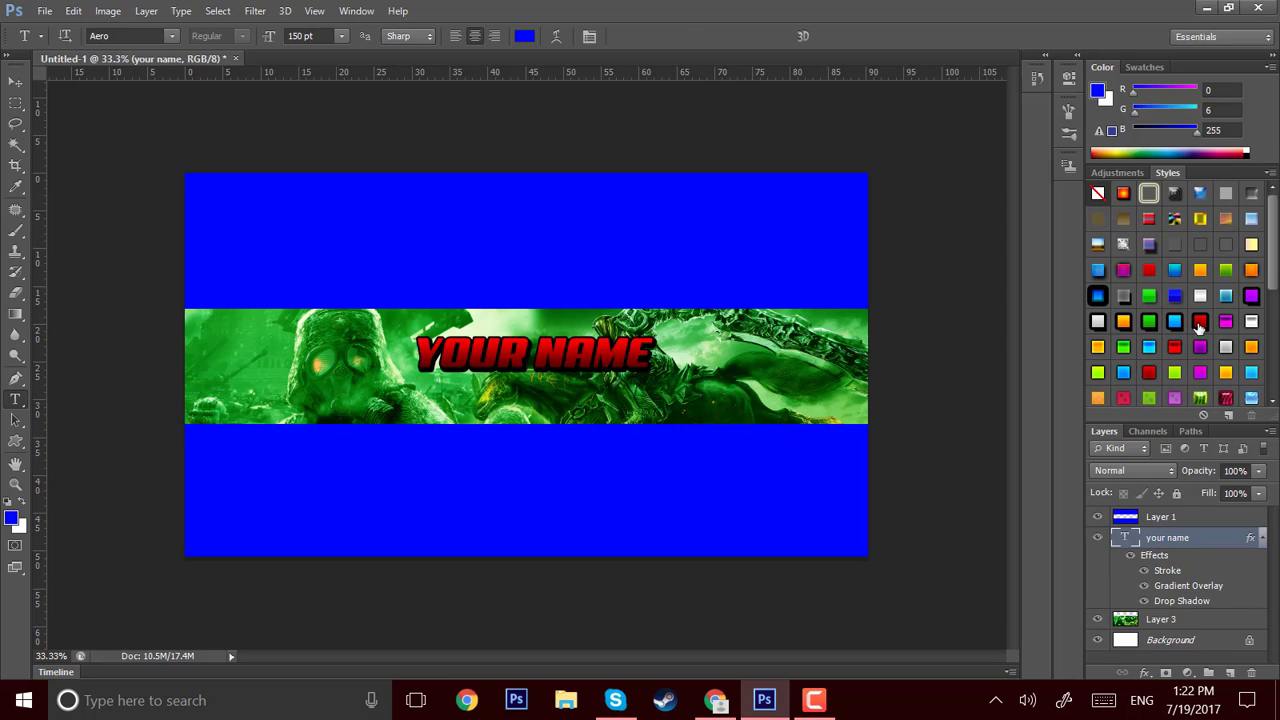
{"action": "left_click", "coordinate": [1150, 347]}
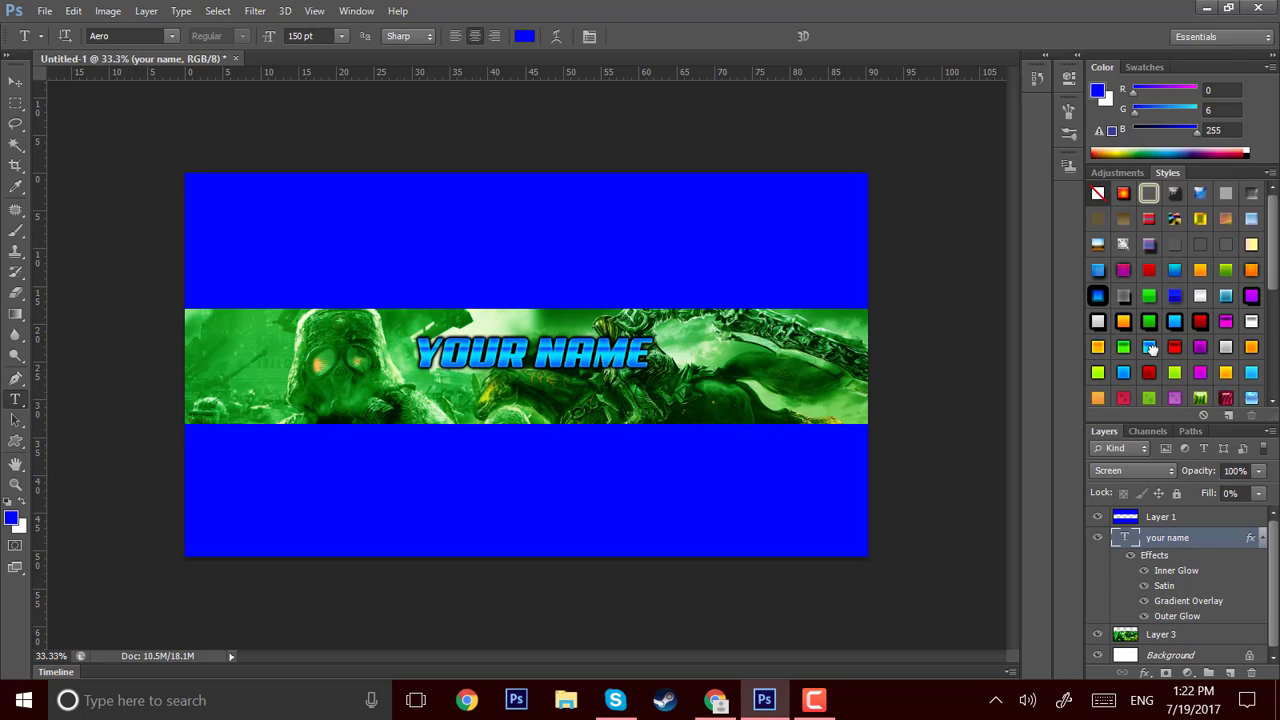
{"action": "left_click", "coordinate": [1176, 322]}
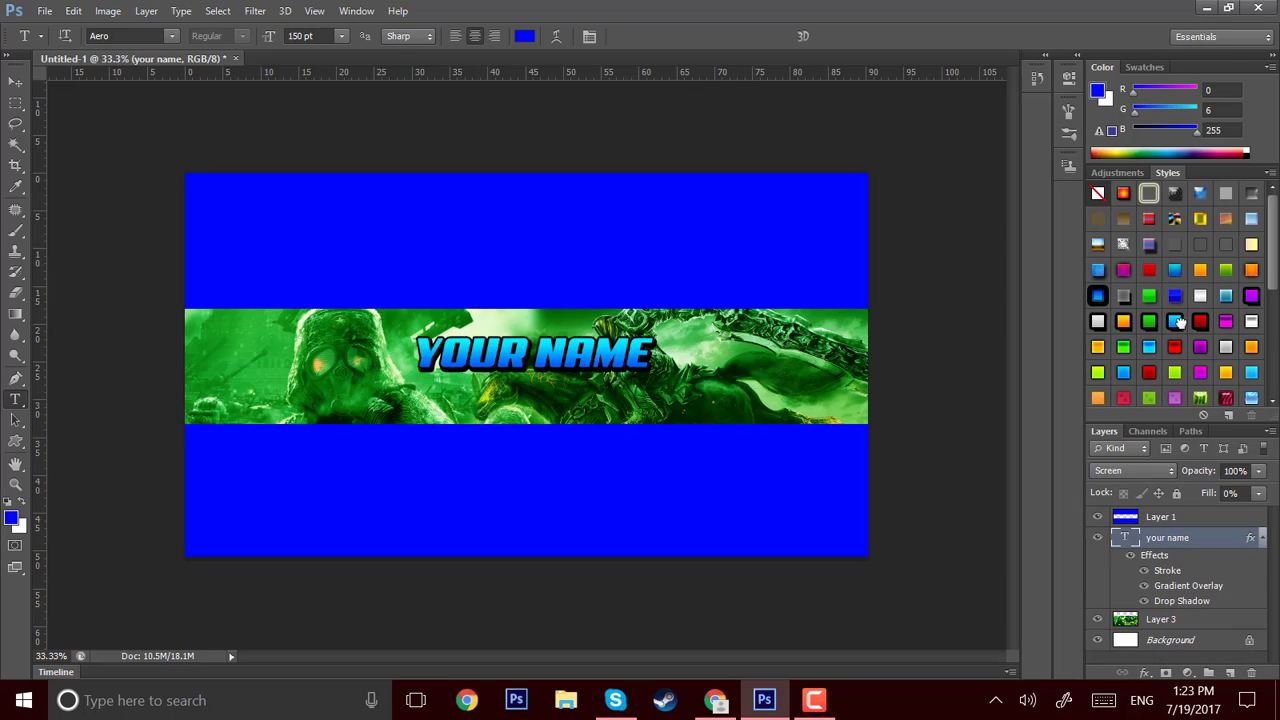
{"action": "left_click", "coordinate": [1251, 297]}
{"action": "left_click", "coordinate": [1226, 295]}
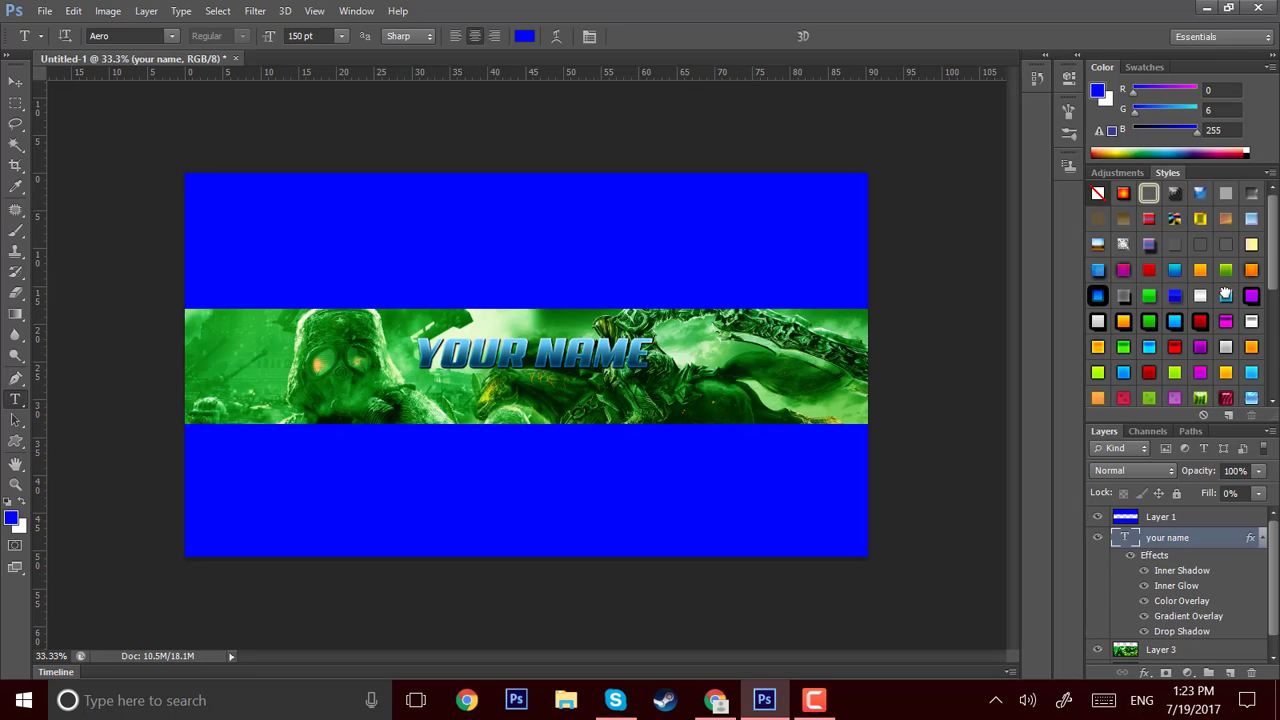
{"action": "left_click", "coordinate": [1251, 371]}
Compare the textured pink, green and red preset styles on the title, and settle on the yellow-to-orange gradient style
{"action": "scroll", "coordinate": [1245, 360], "scroll_direction": "down", "scroll_amount": 2}
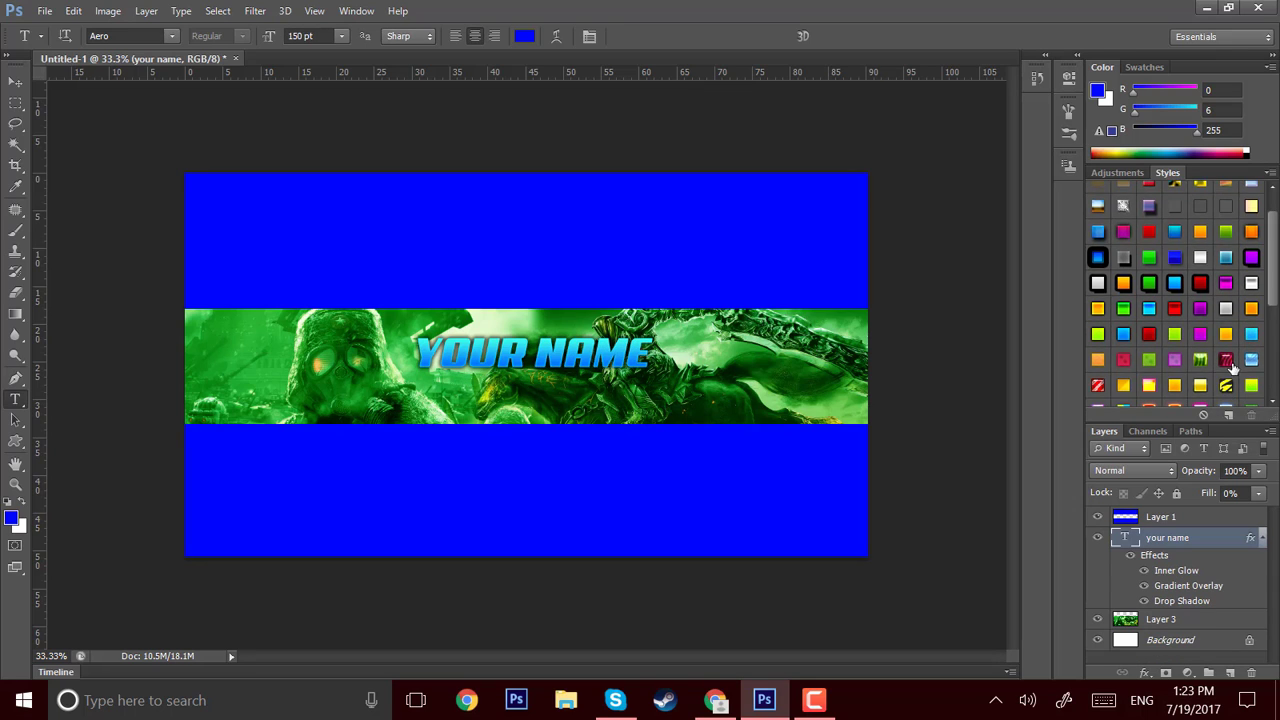
{"action": "left_click", "coordinate": [1227, 361]}
{"action": "scroll", "coordinate": [1207, 357], "scroll_direction": "down", "scroll_amount": 1}
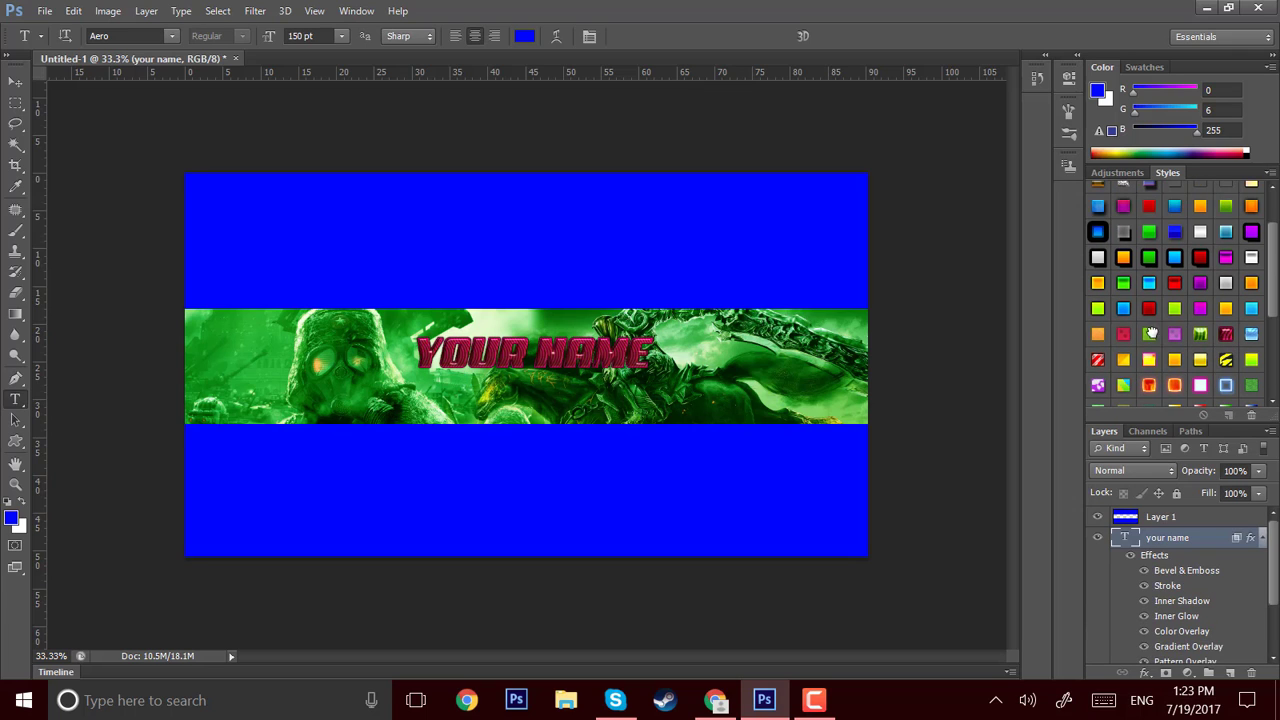
{"action": "left_click", "coordinate": [1147, 336]}
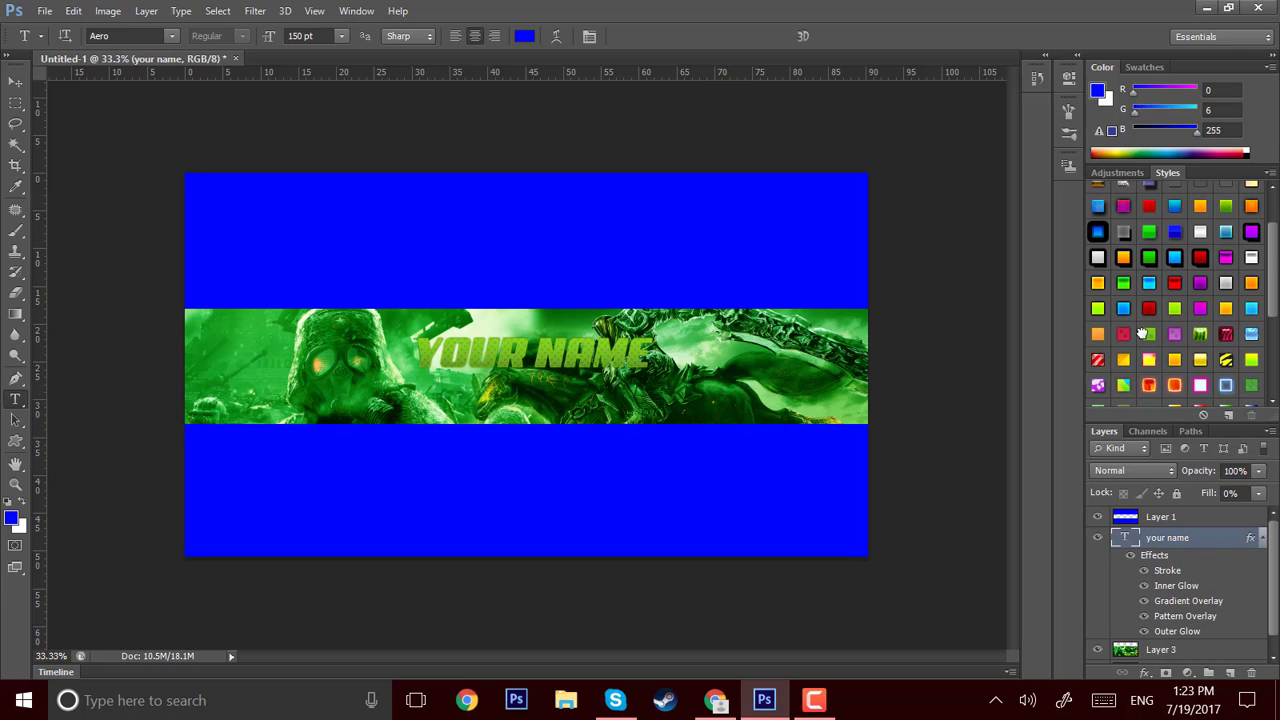
{"action": "left_click", "coordinate": [1124, 336]}
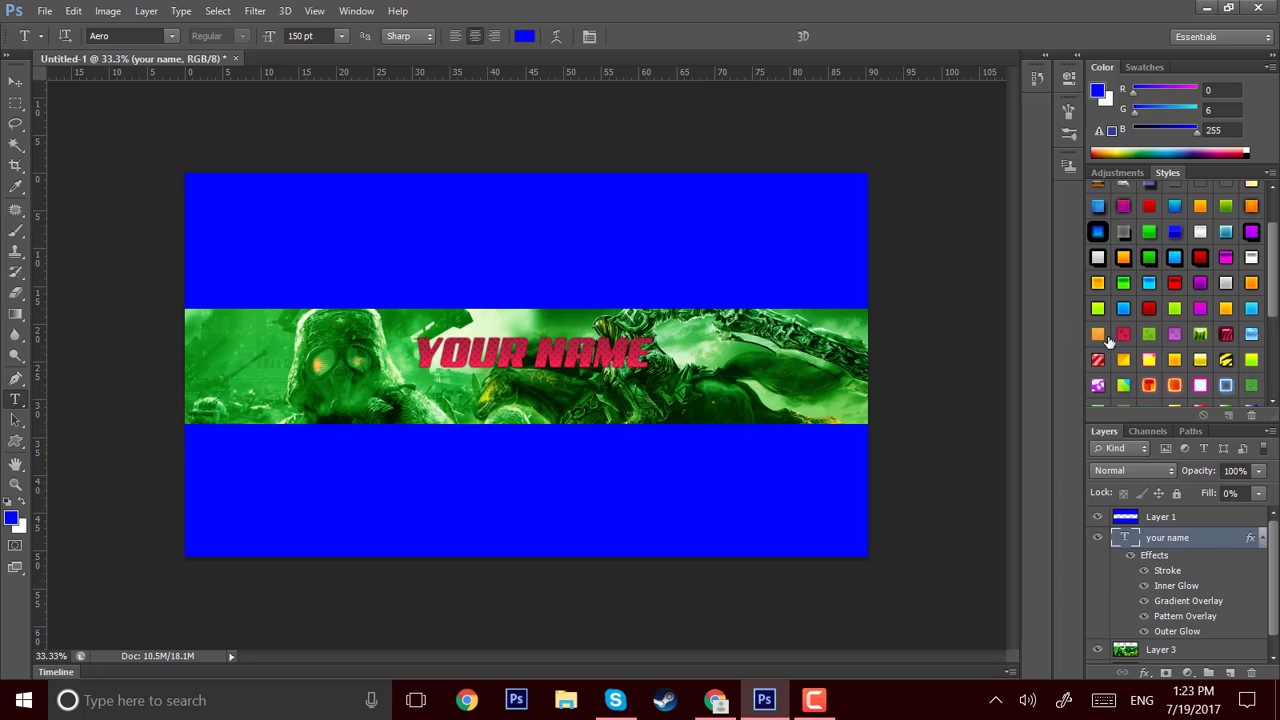
{"action": "left_click", "coordinate": [1098, 335]}
{"action": "left_click", "coordinate": [1173, 362]}
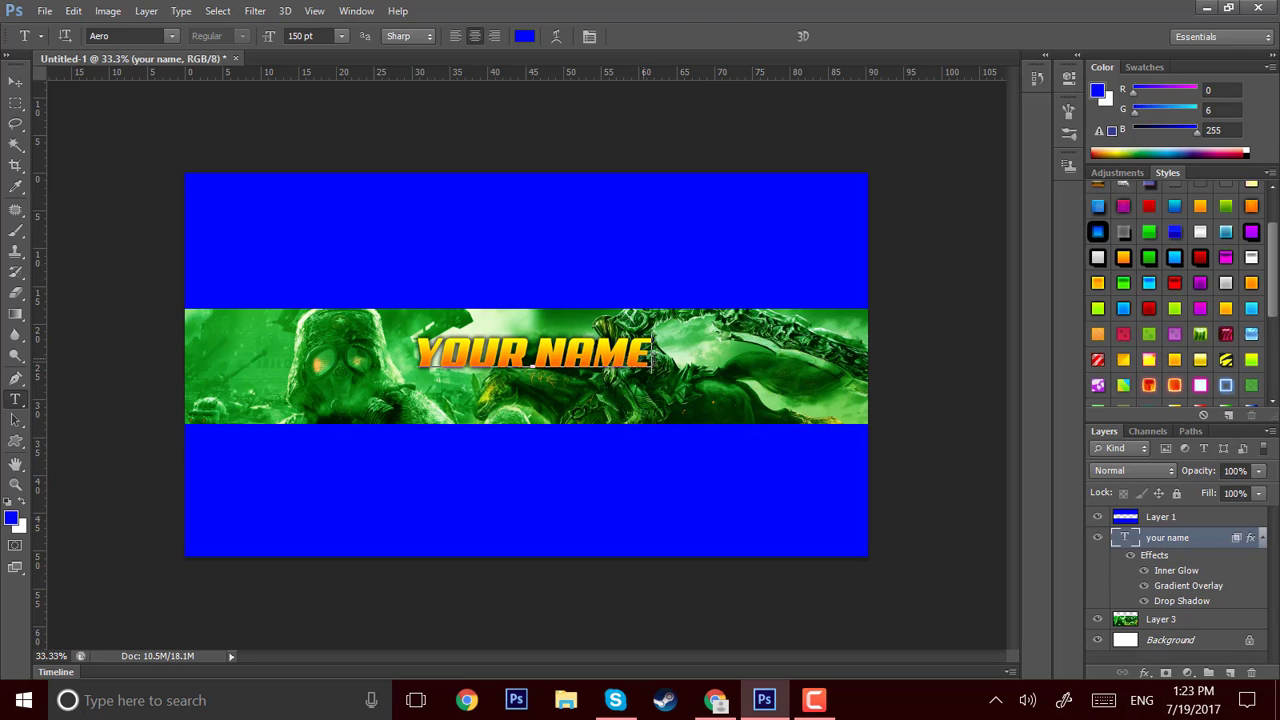
Enlarge the "YOUR NAME" text freehand to about 215 pt, widen it across the middle of the wallpaper band, and commit it
{"action": "left_click", "coordinate": [650, 358]}
{"action": "left_click_drag", "start_coordinate": [652, 355], "coordinate": [688, 325]}
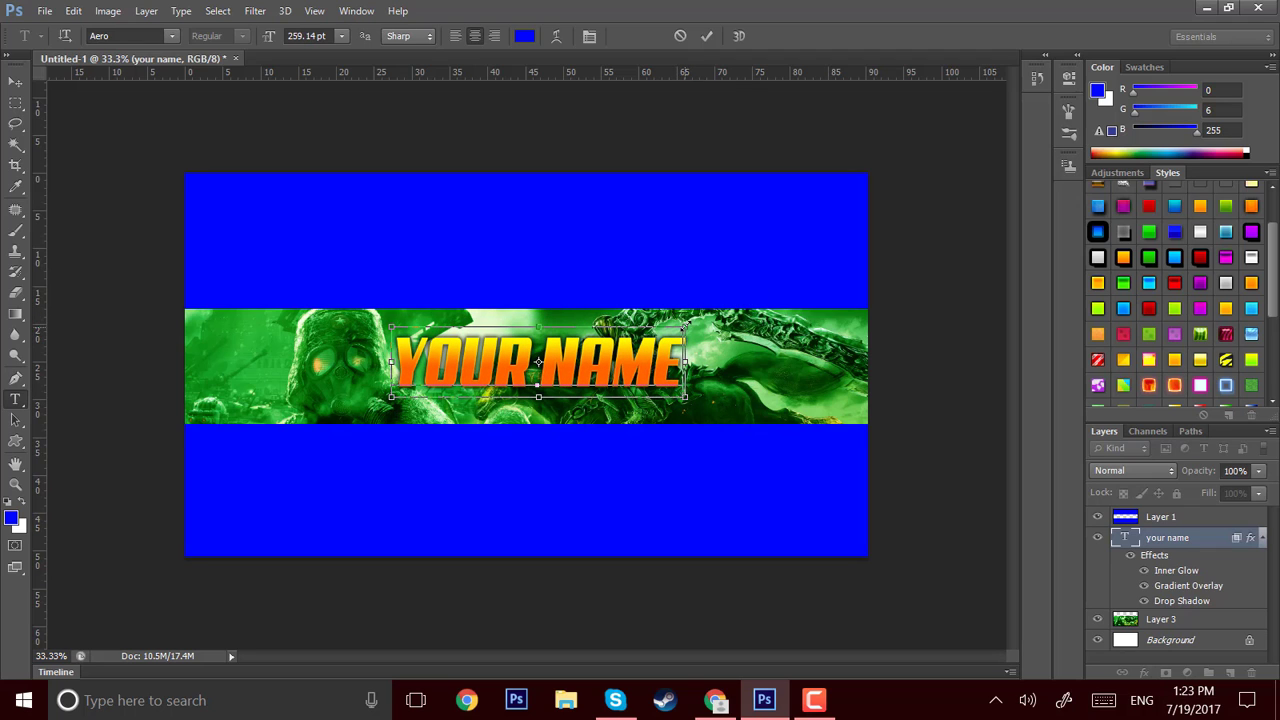
{"action": "left_click", "coordinate": [687, 326]}
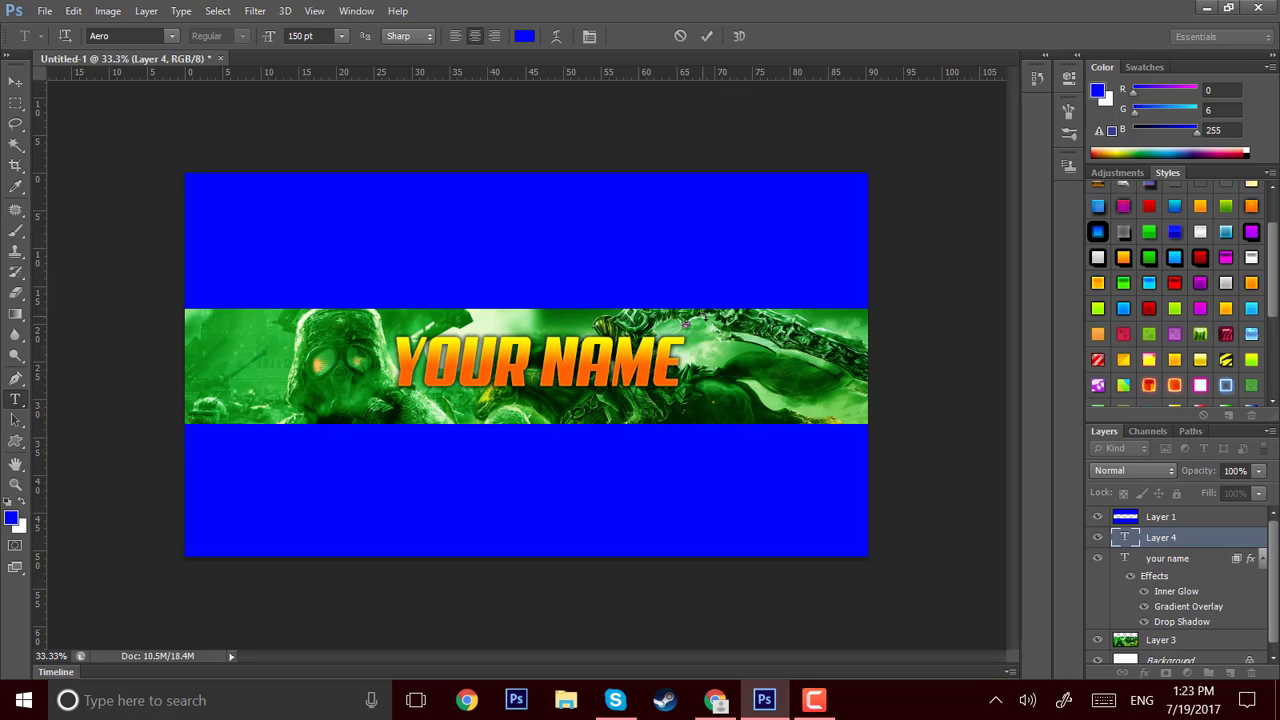
{"action": "key", "text": "Escape"}
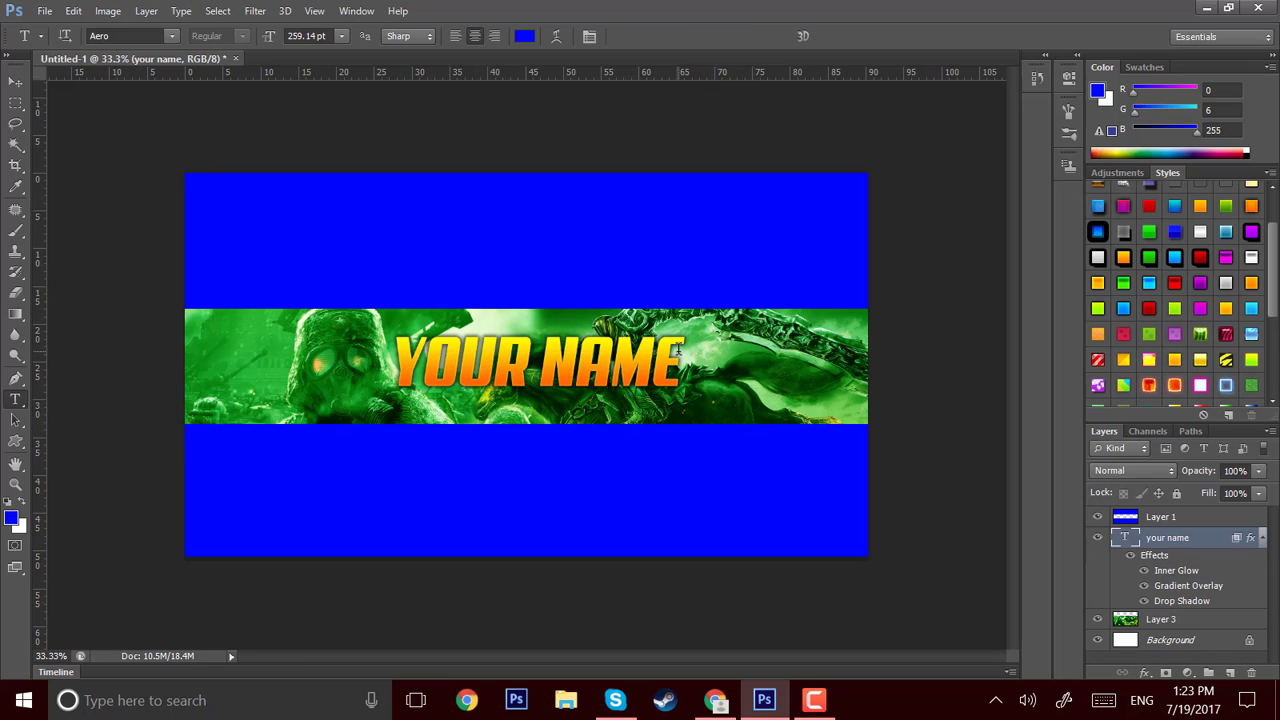
{"action": "left_click", "coordinate": [681, 348]}
{"action": "left_click_drag", "start_coordinate": [684, 324], "coordinate": [698, 334]}
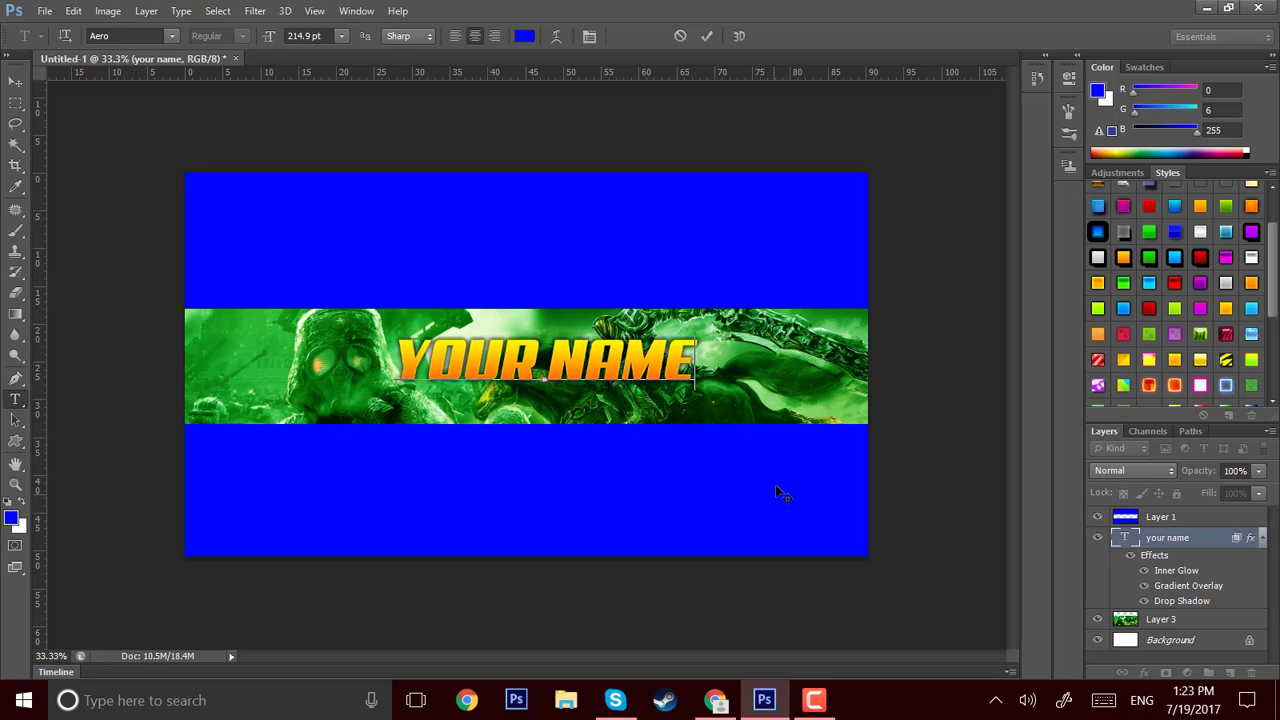
{"action": "key", "text": "ctrl+Return"}
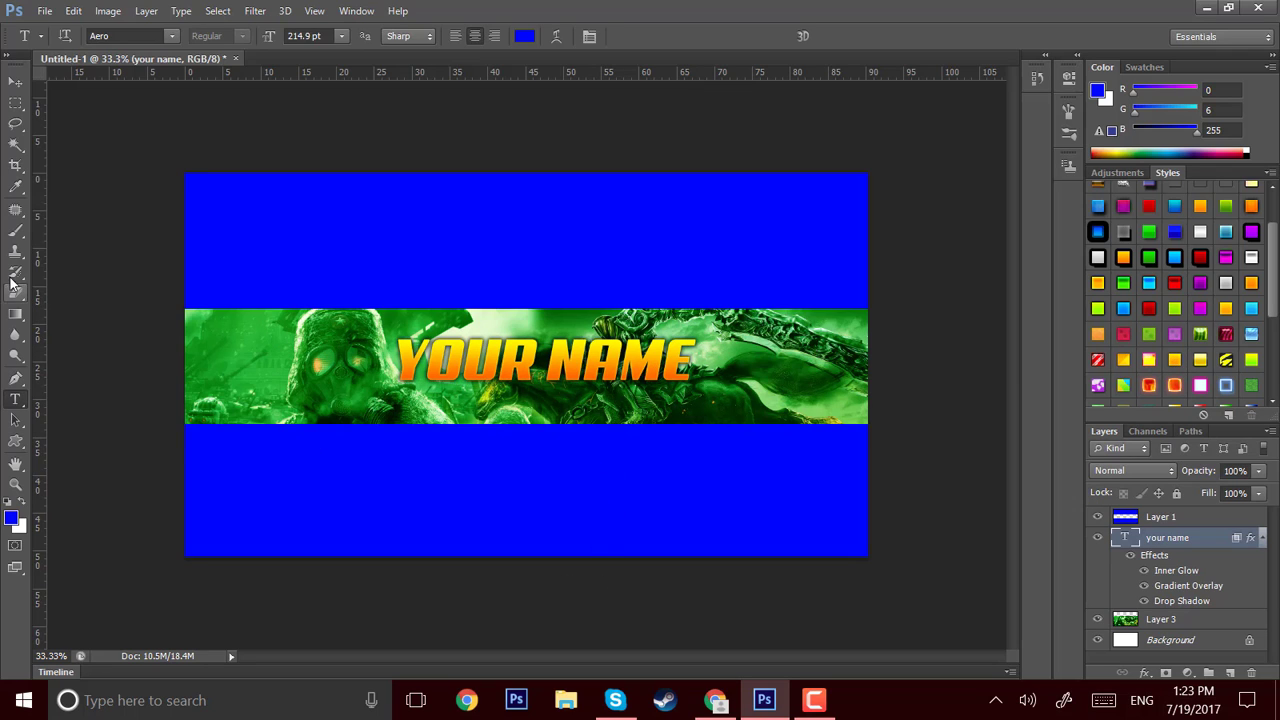
Switch to the Dodge tool and rasterize the "YOUR NAME" type layer
{"action": "left_click", "coordinate": [15, 355]}
{"action": "left_click", "coordinate": [260, 277]}
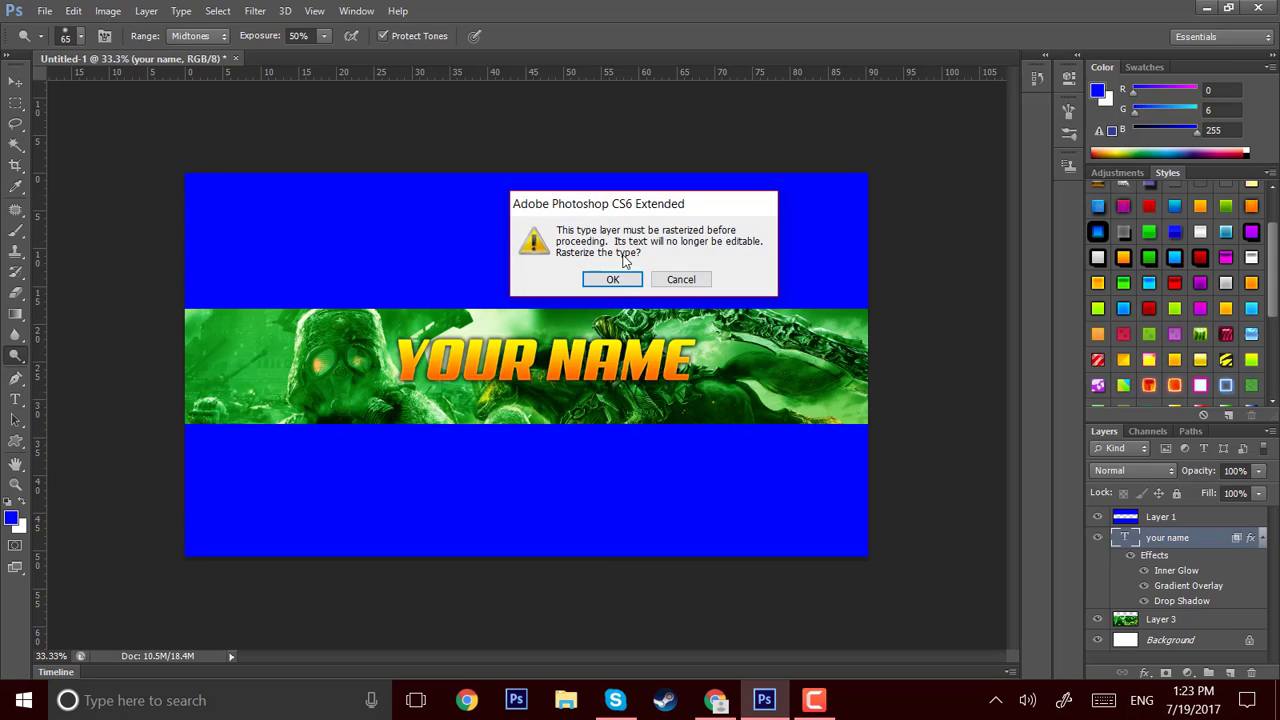
{"action": "left_click", "coordinate": [613, 279]}
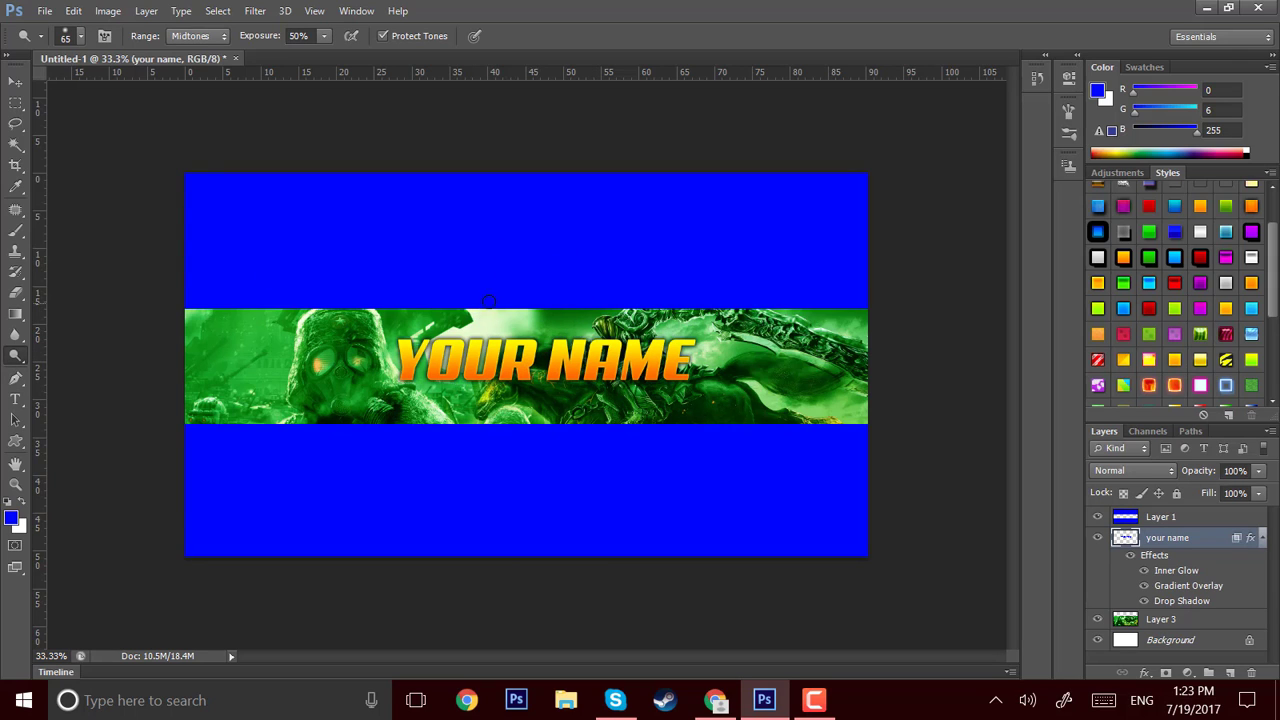
Open the title layer's Drop Shadow settings and set the shadow size to 81 px
{"action": "double_click", "coordinate": [1210, 538]}
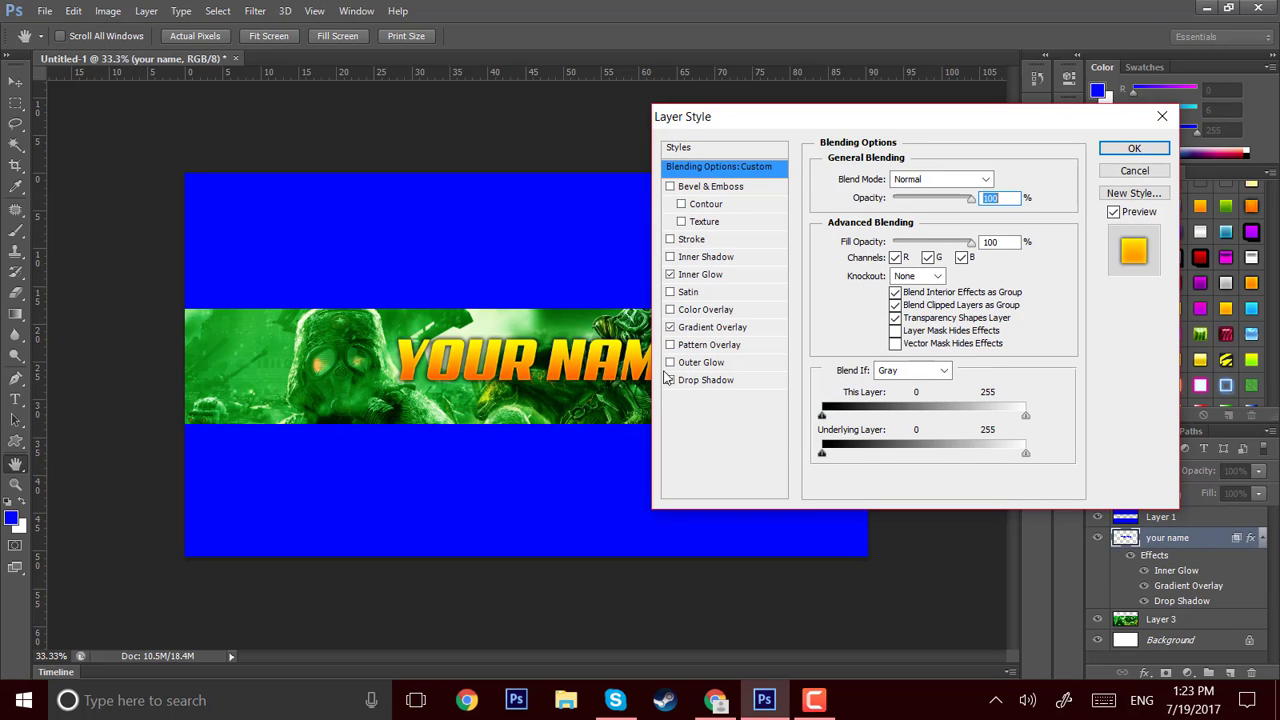
{"action": "left_click", "coordinate": [700, 381]}
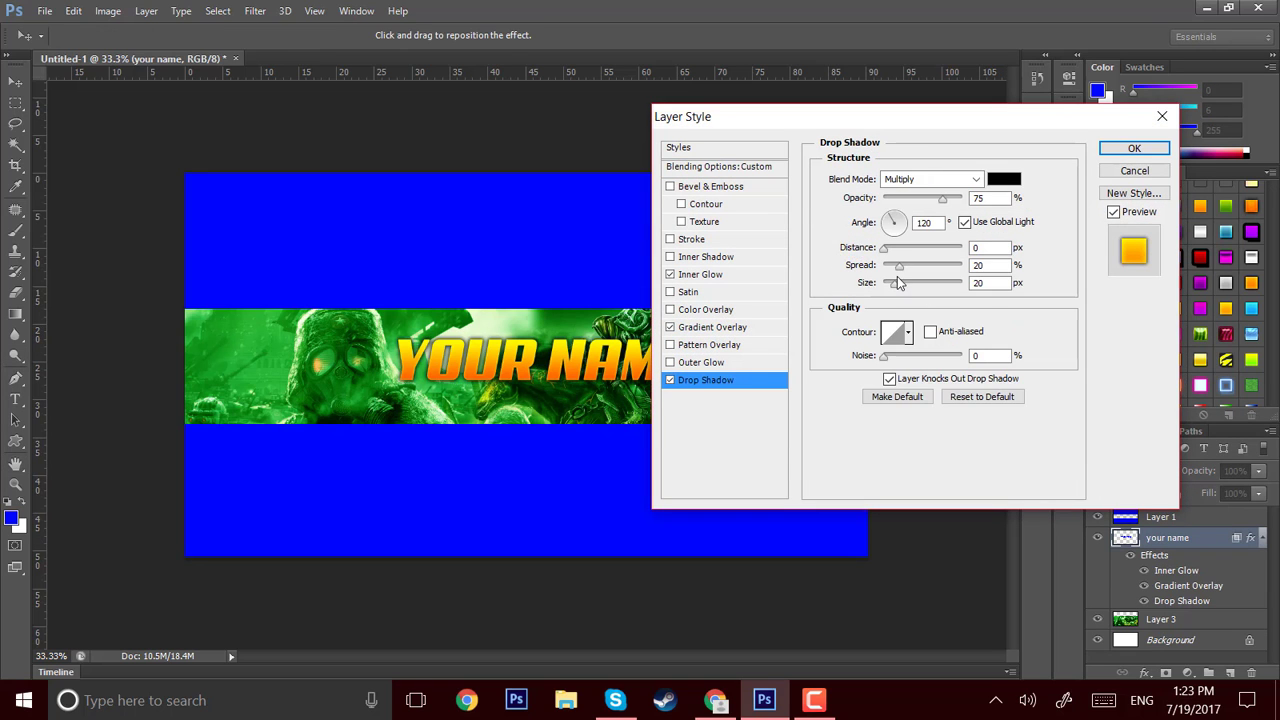
{"action": "left_click_drag", "start_coordinate": [895, 284], "coordinate": [918, 292]}
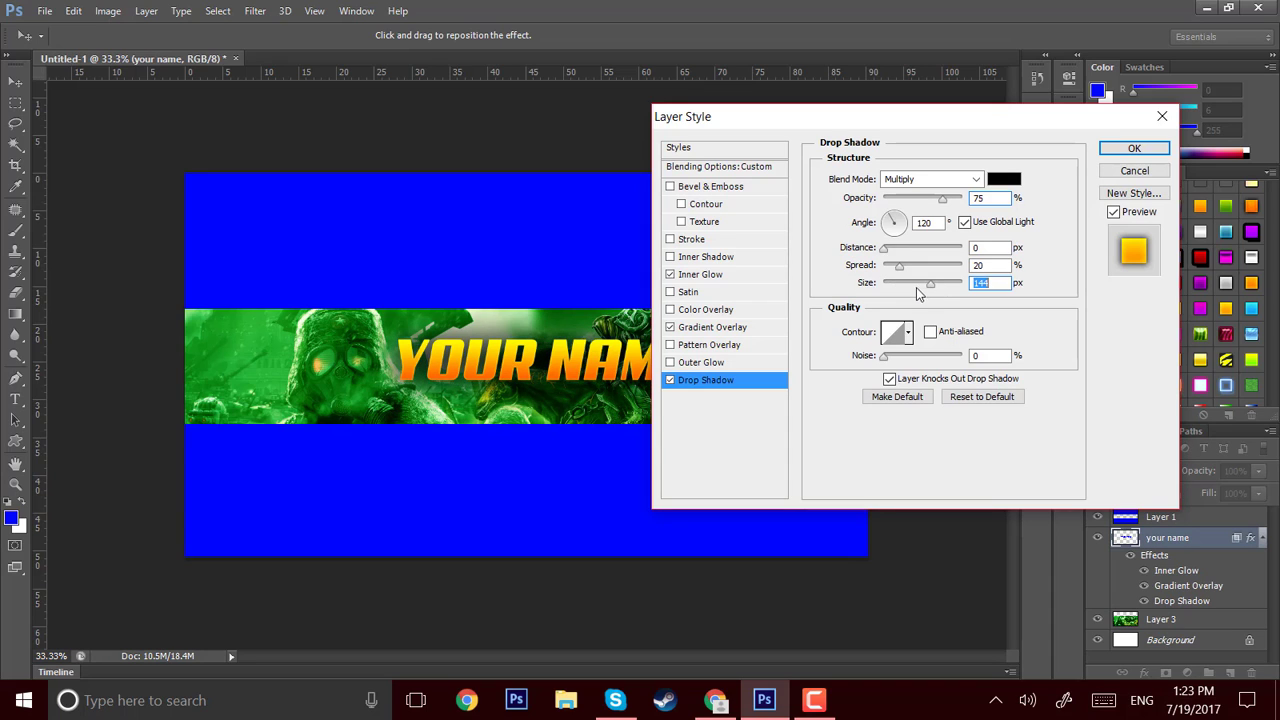
{"action": "left_click", "coordinate": [912, 289]}
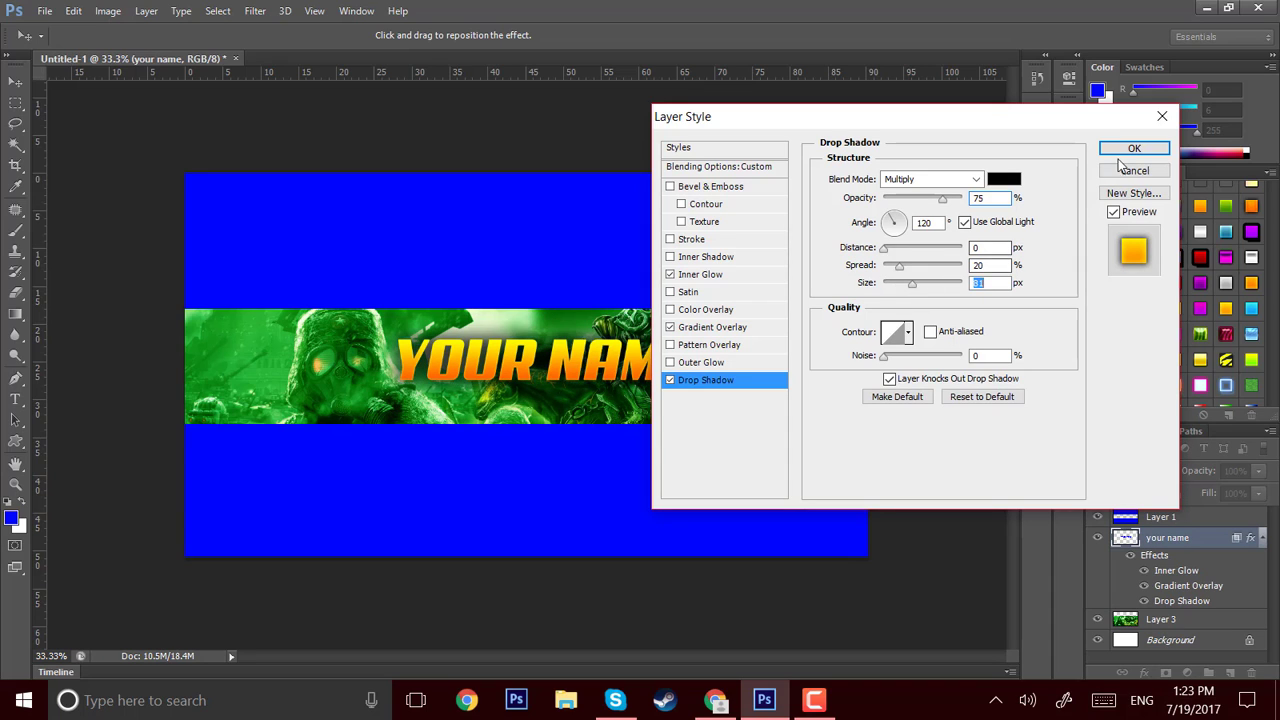
Try dark grey and bright blue (0018ff) as the title's drop shadow colour, and return it to black (000000)
{"action": "left_click", "coordinate": [1004, 179]}
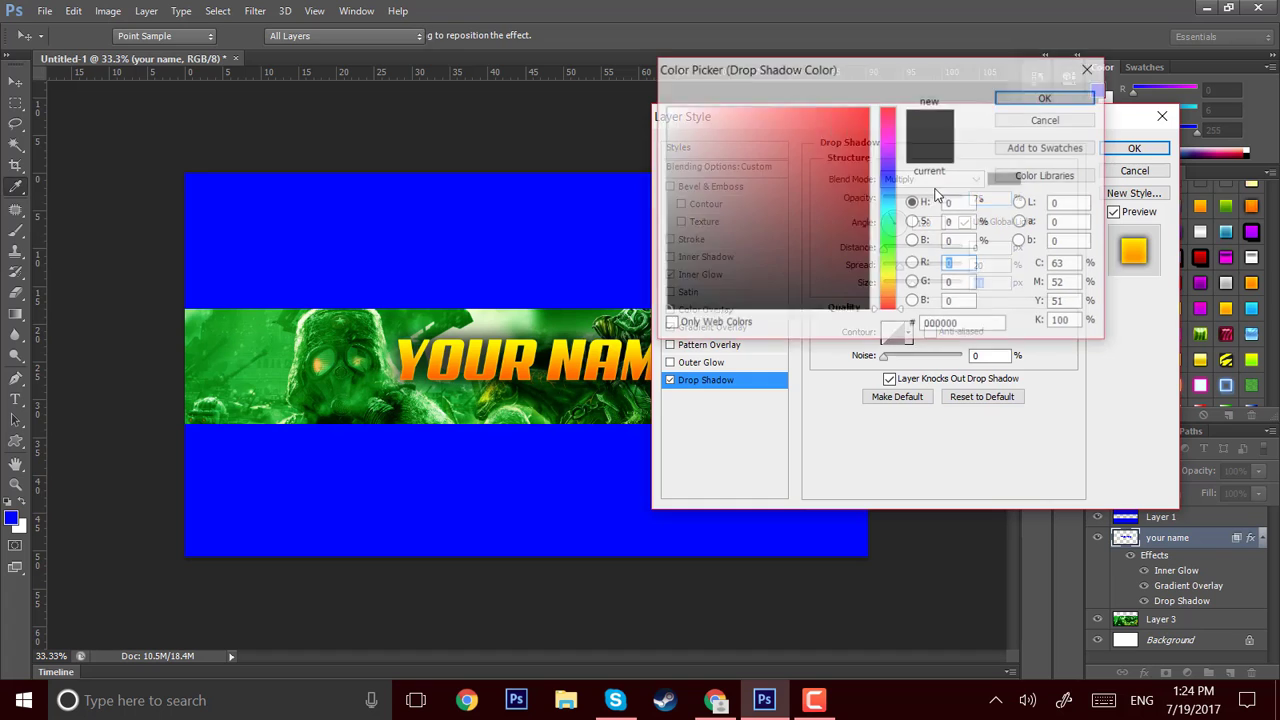
{"action": "type", "text": "255"}
{"action": "key", "text": "BackSpace"}
{"action": "key", "text": "BackSpace"}
{"action": "key", "text": "BackSpace"}
{"action": "type", "text": "0"}
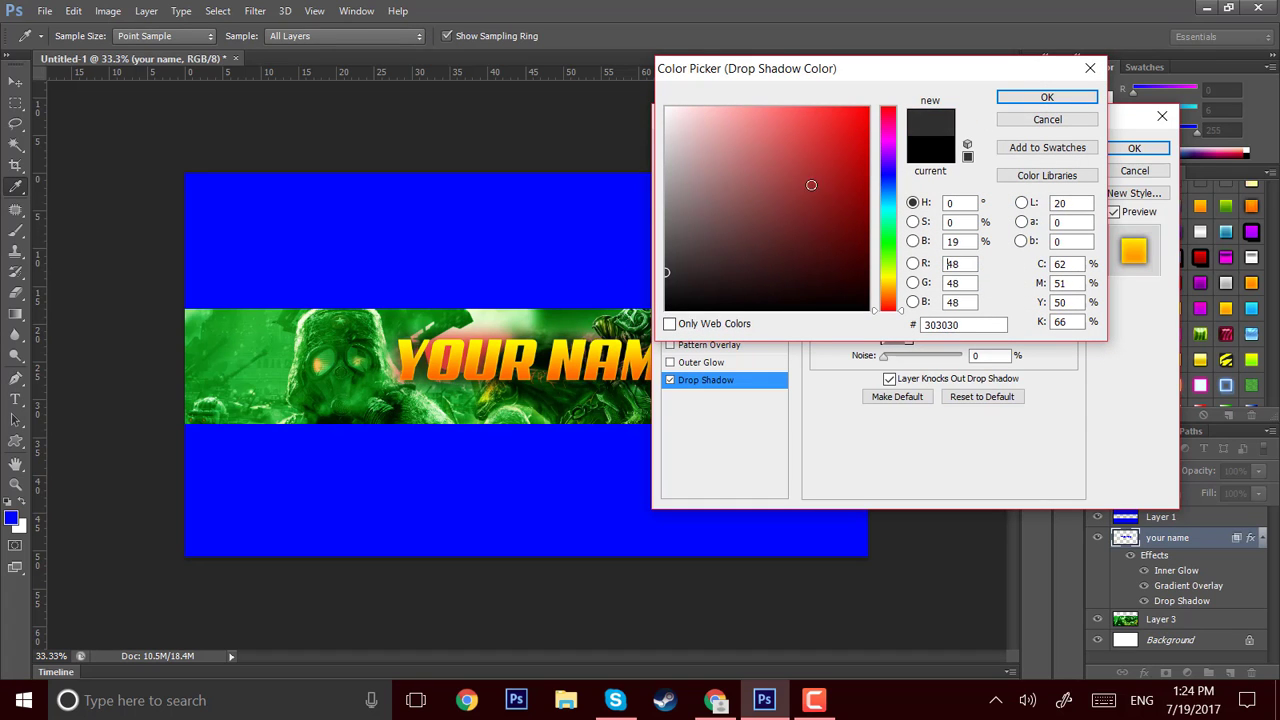
{"action": "mouse_move", "coordinate": [789, 155]}
{"action": "left_mouse_down"}
{"action": "mouse_move", "coordinate": [789, 226]}
{"action": "mouse_move", "coordinate": [687, 313]}
{"action": "mouse_move", "coordinate": [666, 311]}
{"action": "left_mouse_up"}
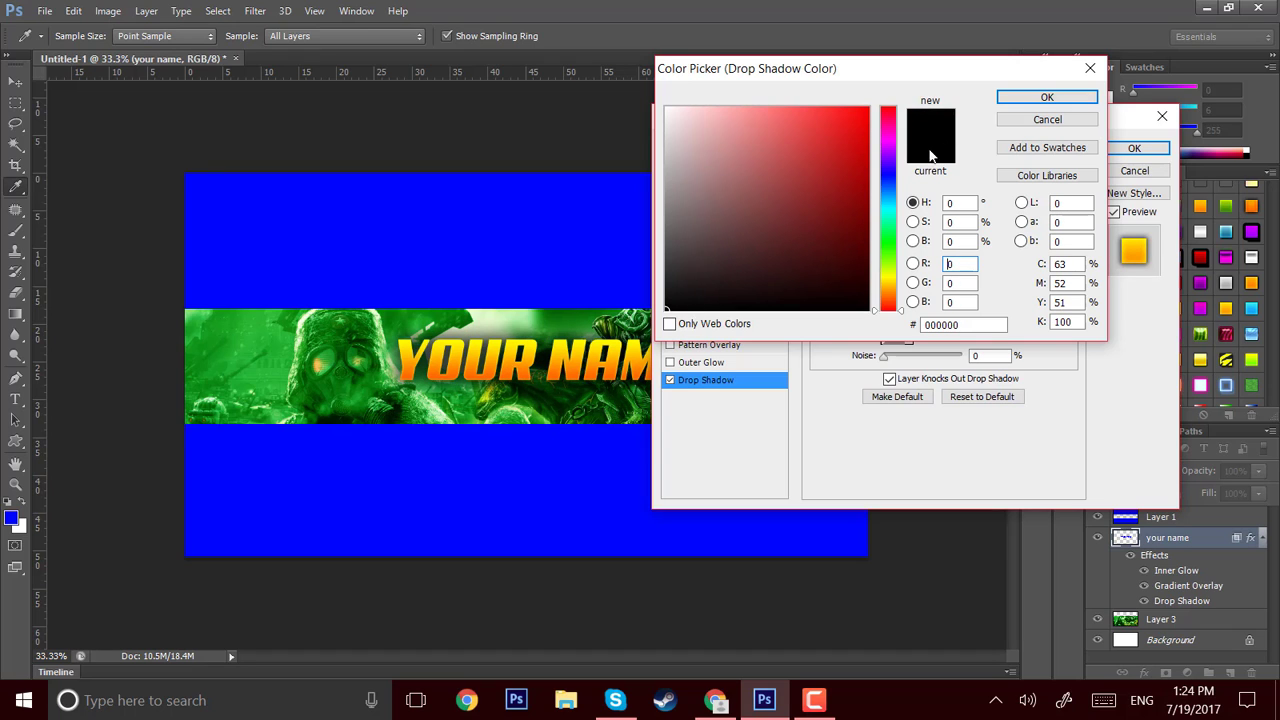
{"action": "left_click_drag", "start_coordinate": [880, 190], "coordinate": [880, 178]}
{"action": "left_click_drag", "start_coordinate": [795, 229], "coordinate": [850, 73]}
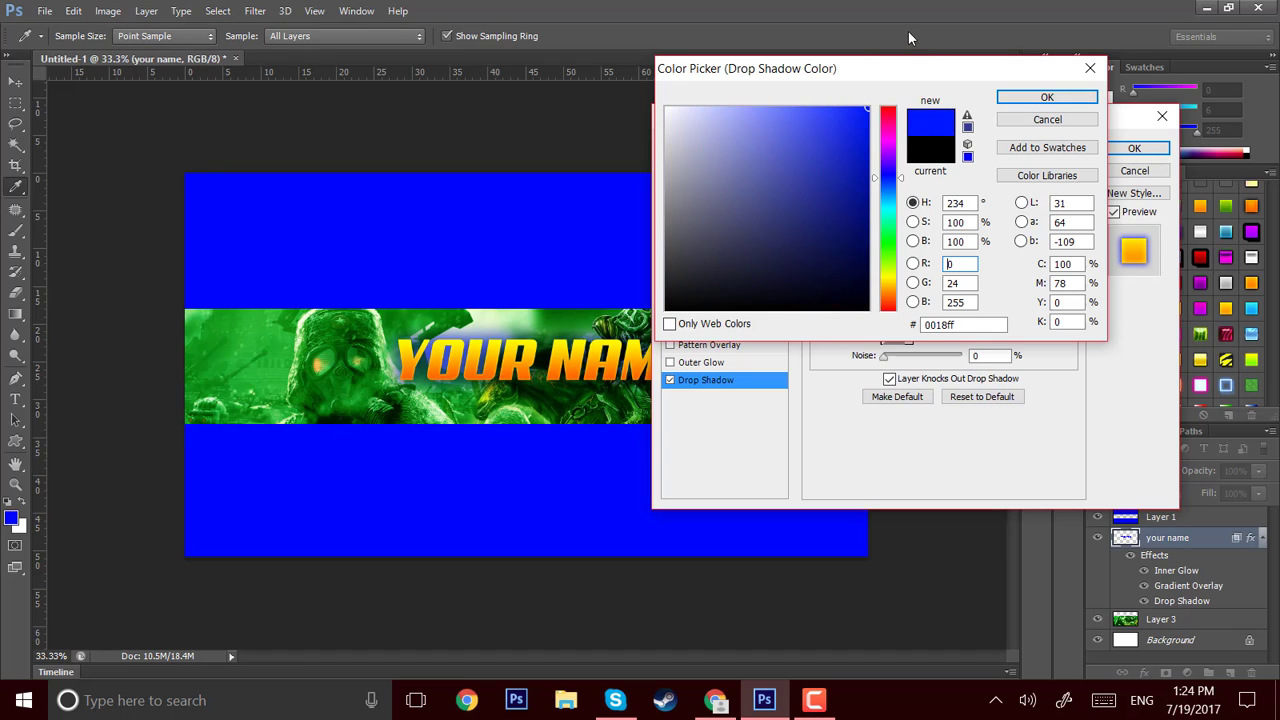
{"action": "left_click_drag", "start_coordinate": [766, 200], "coordinate": [669, 318]}
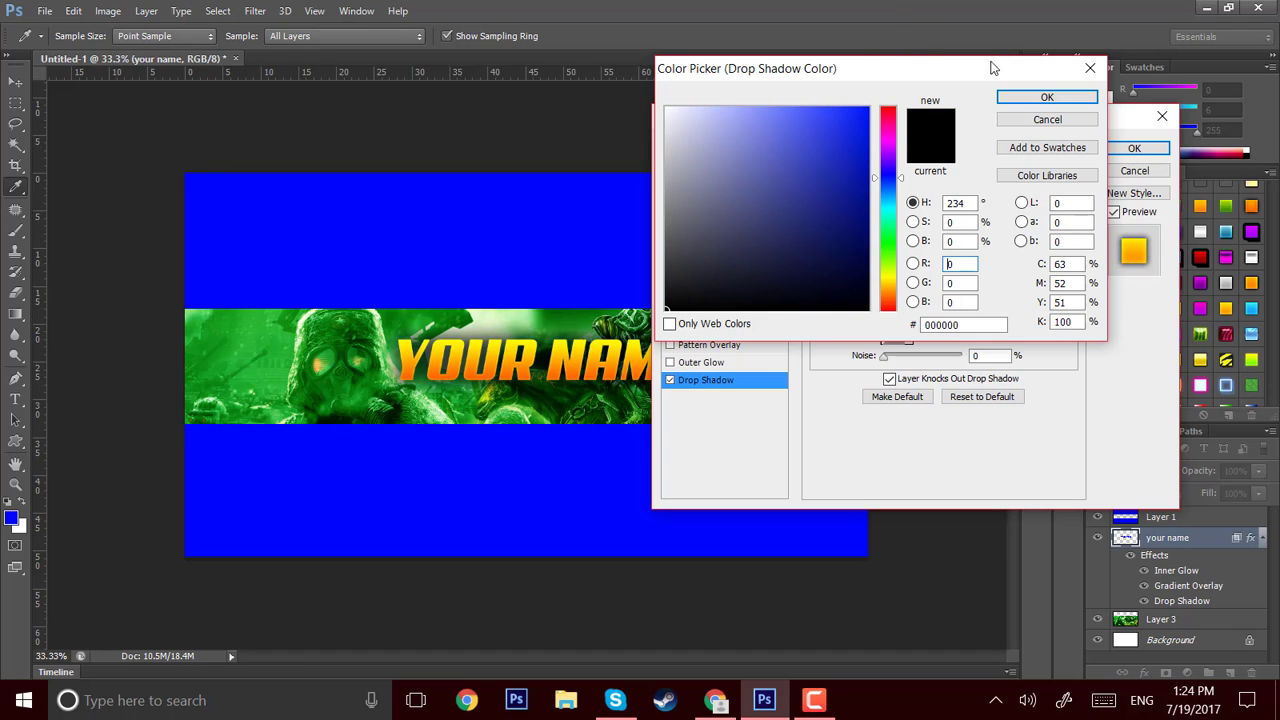
{"action": "left_click", "coordinate": [1030, 100]}
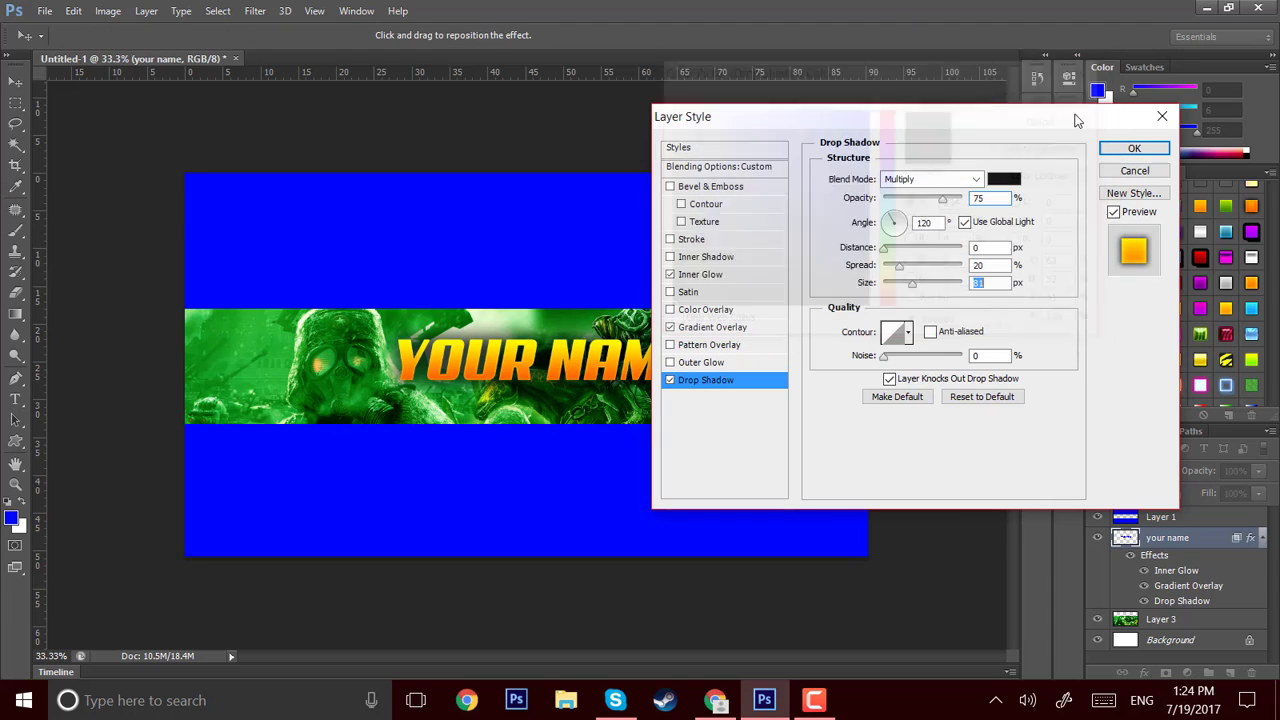
Set the title's drop shadow size to 84 px and apply the layer style
{"action": "left_click", "coordinate": [930, 286]}
{"action": "left_click_drag", "start_coordinate": [930, 288], "coordinate": [912, 285]}
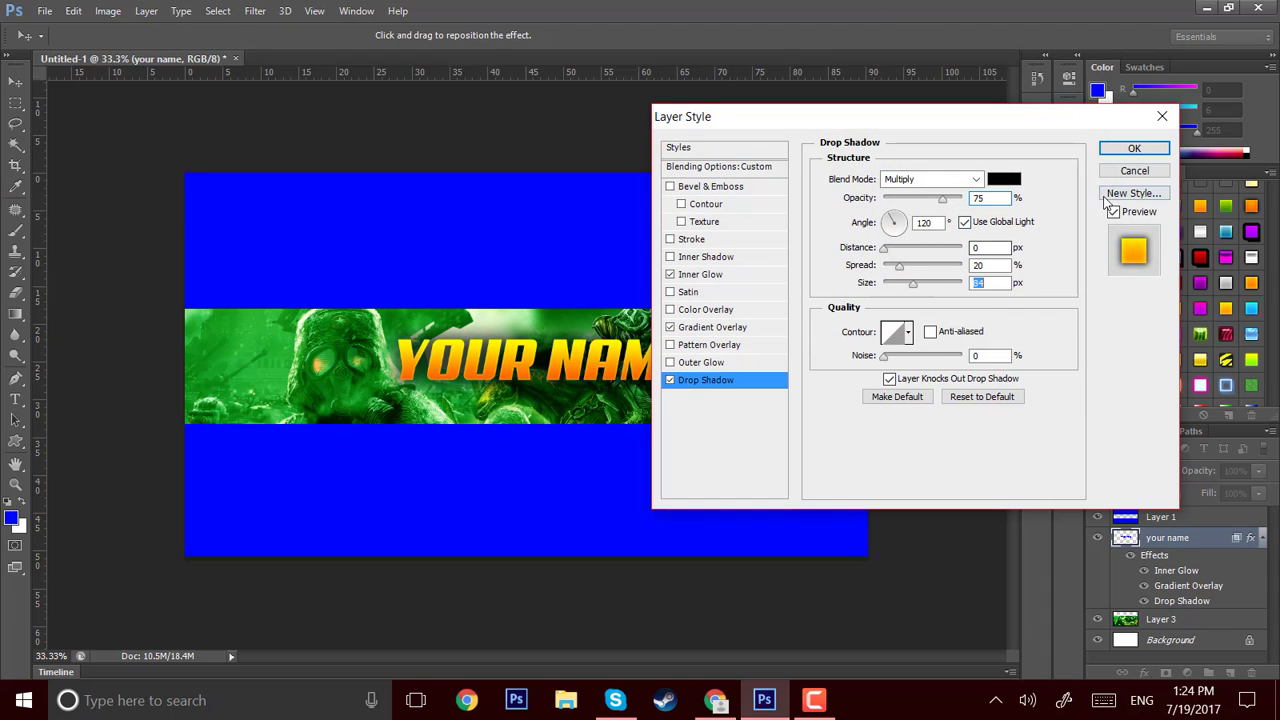
{"action": "left_click", "coordinate": [1132, 149]}
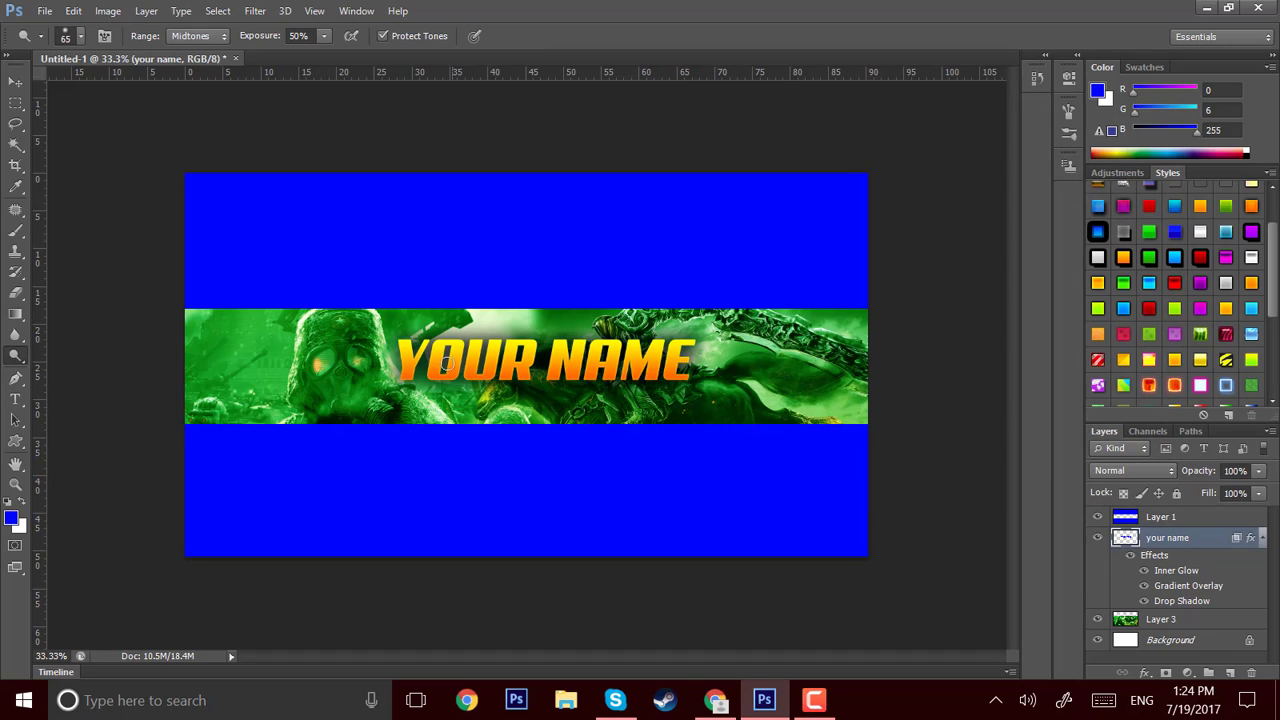
Switch to the Move tool and open Rampzys__Pack.psd from the Desktop
{"action": "left_click", "coordinate": [15, 82]}
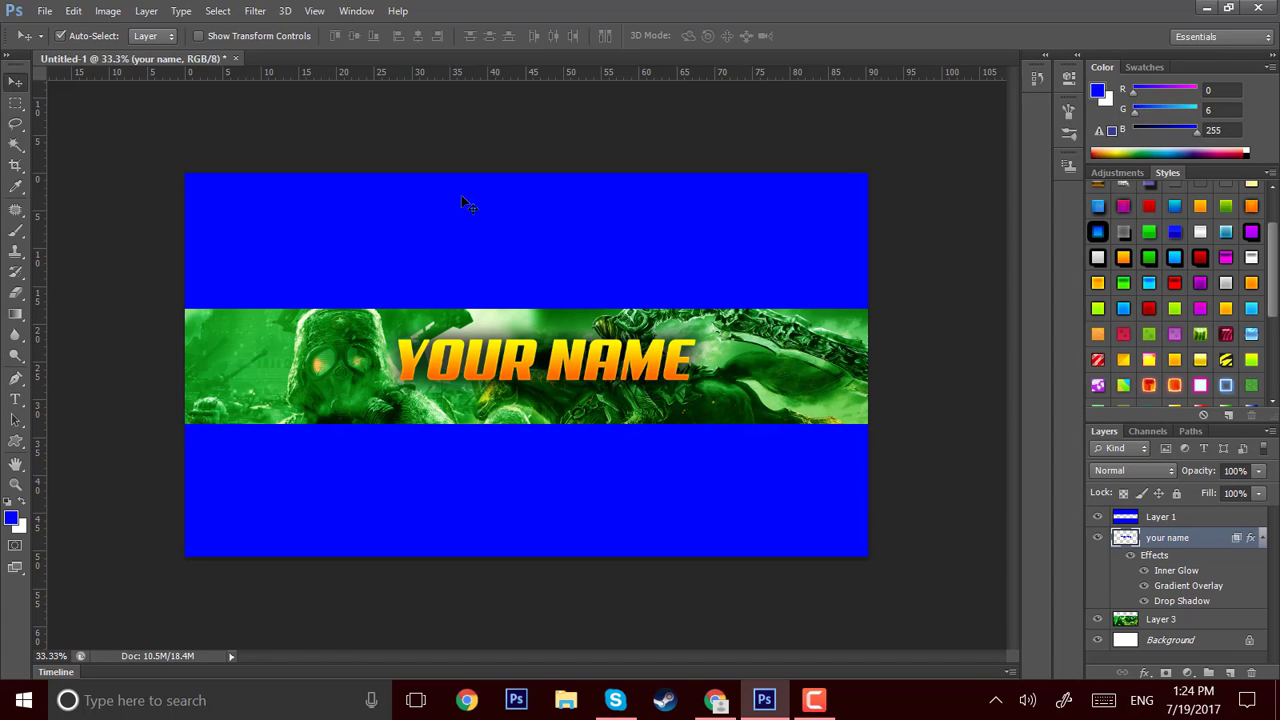
{"action": "left_click", "coordinate": [45, 10]}
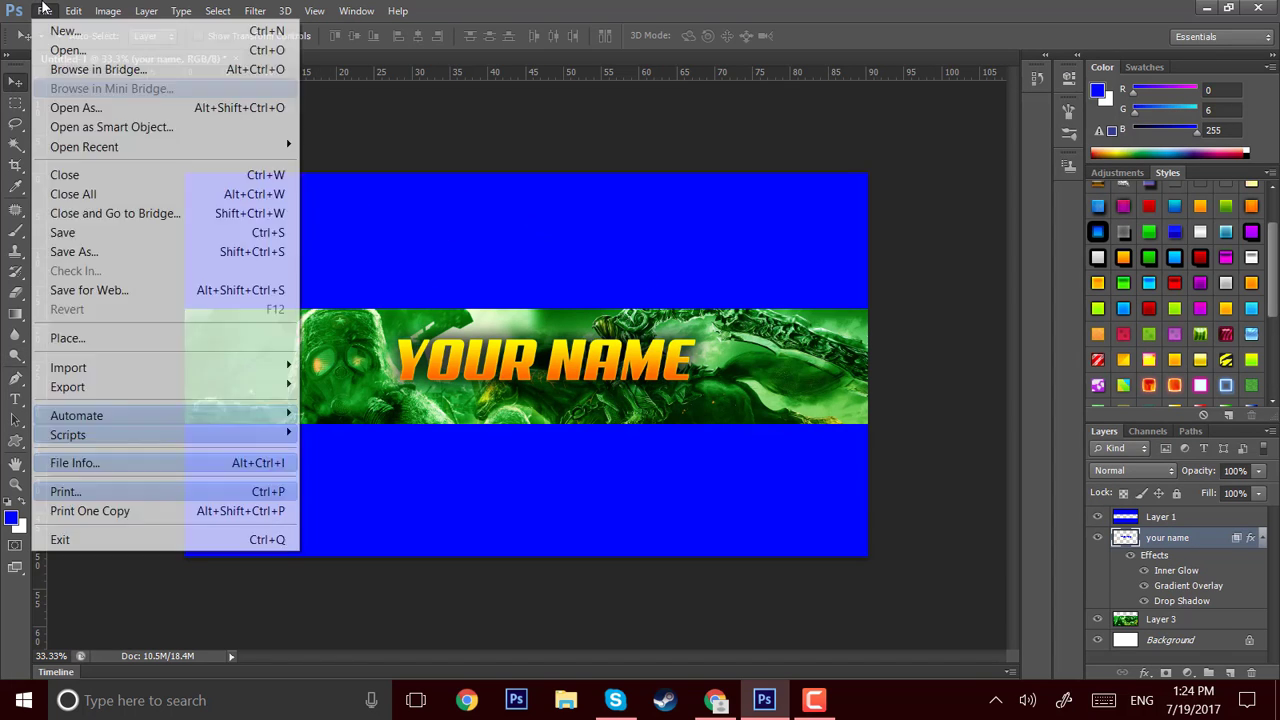
{"action": "mouse_move", "coordinate": [72, 11]}
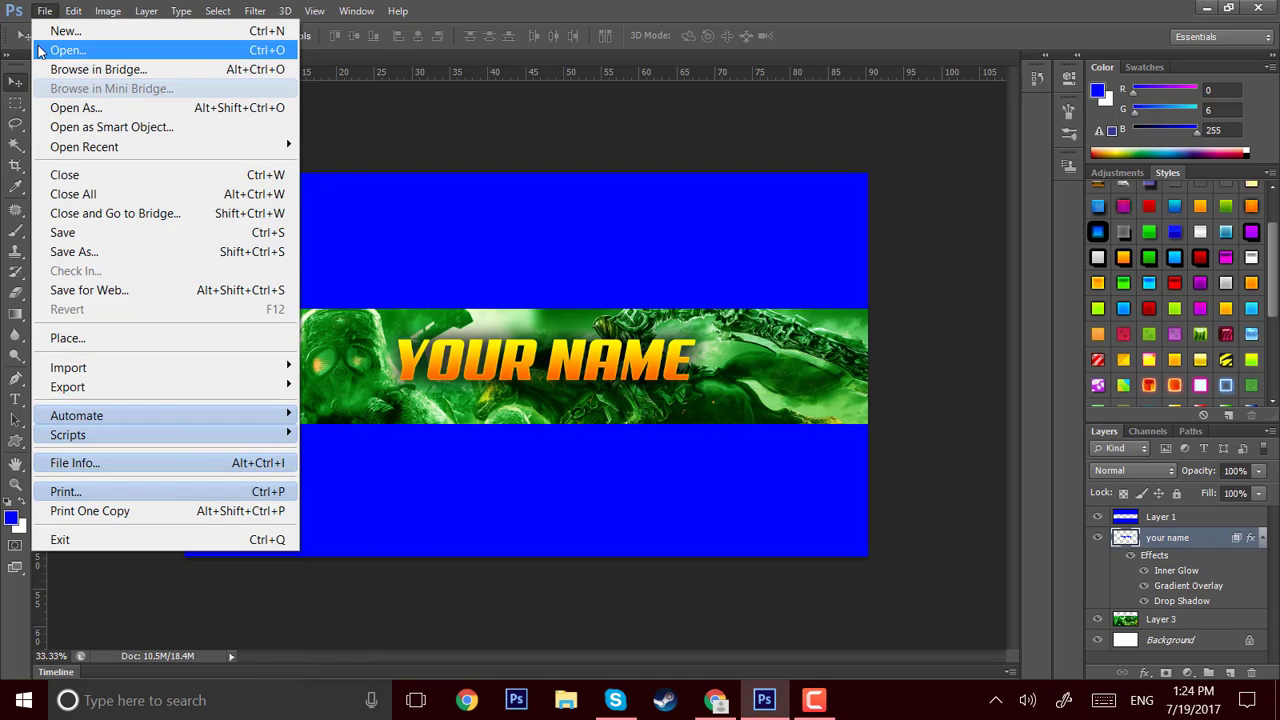
{"action": "left_click", "coordinate": [45, 48]}
{"action": "left_click", "coordinate": [438, 160]}
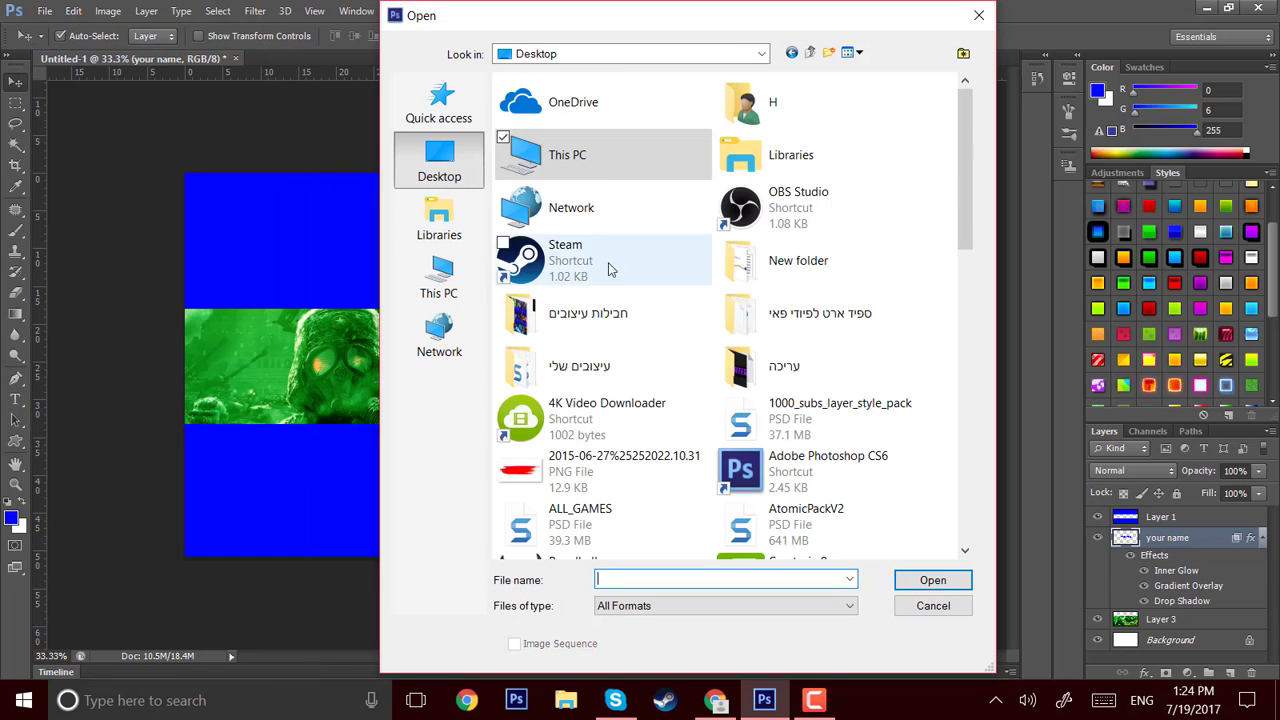
{"action": "scroll", "coordinate": [712, 215], "scroll_direction": "down", "scroll_amount": 5}
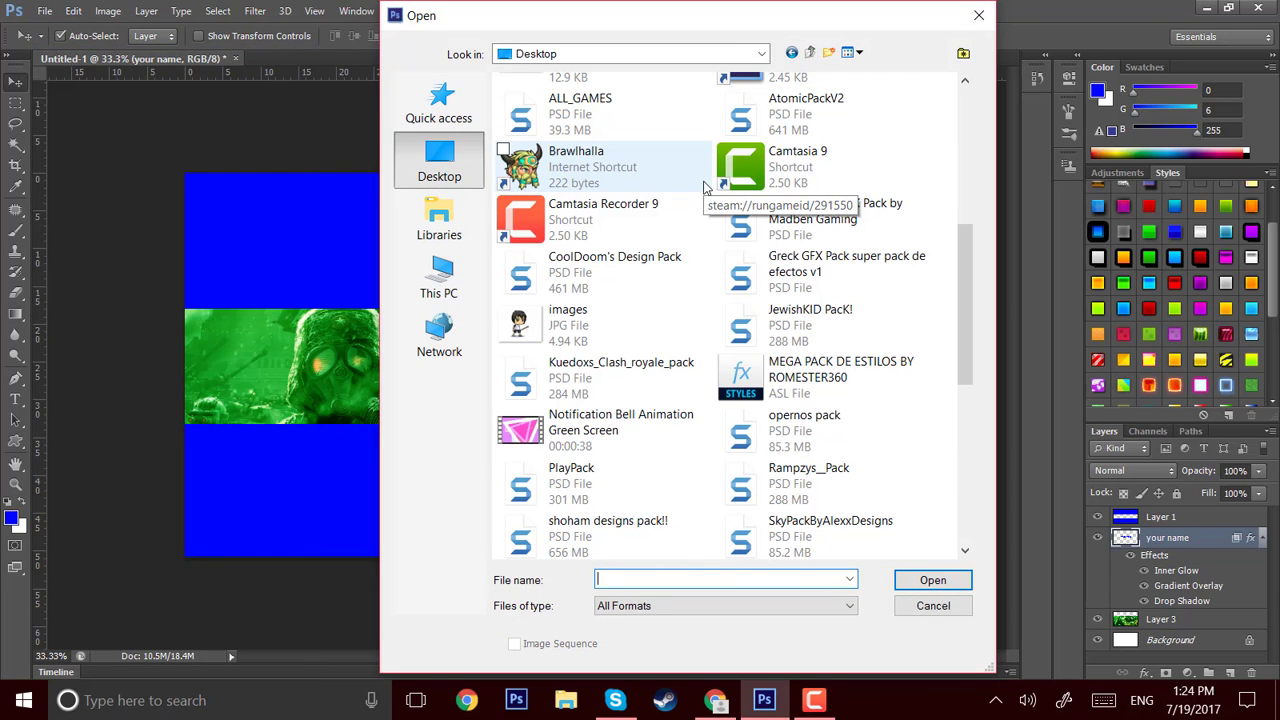
{"action": "double_click", "coordinate": [770, 488]}
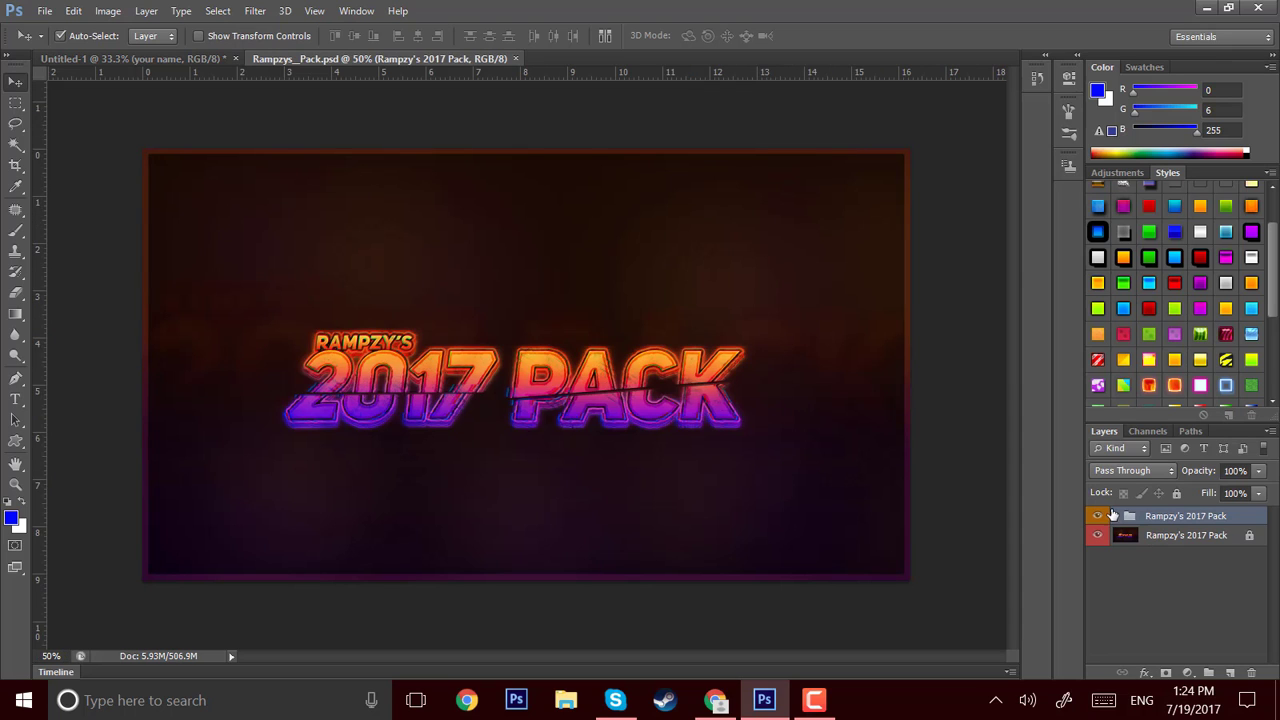
Expand the Textures group in Rampzy's 2017 Pack and preview its texture layers one at a time
{"action": "left_click", "coordinate": [1120, 516]}
{"action": "scroll", "coordinate": [1163, 533], "scroll_direction": "up", "scroll_amount": 1}
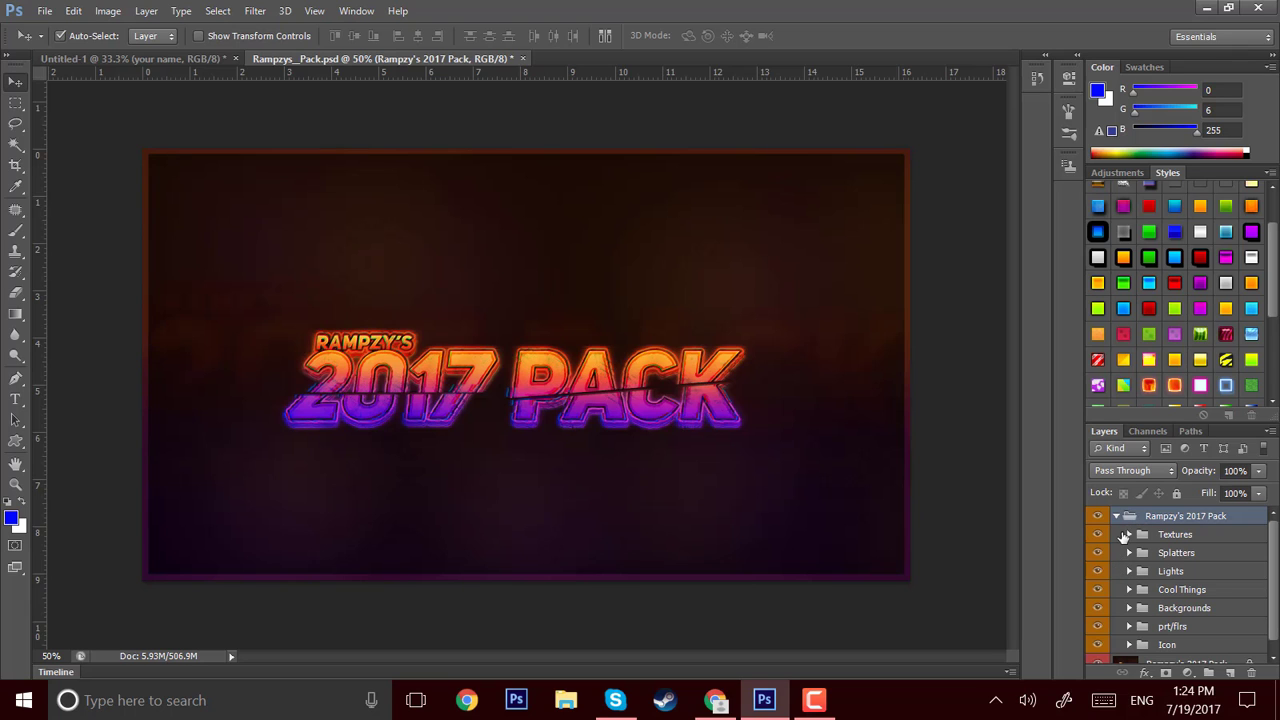
{"action": "left_click", "coordinate": [1130, 535]}
{"action": "scroll", "coordinate": [1118, 545], "scroll_direction": "down", "scroll_amount": 5}
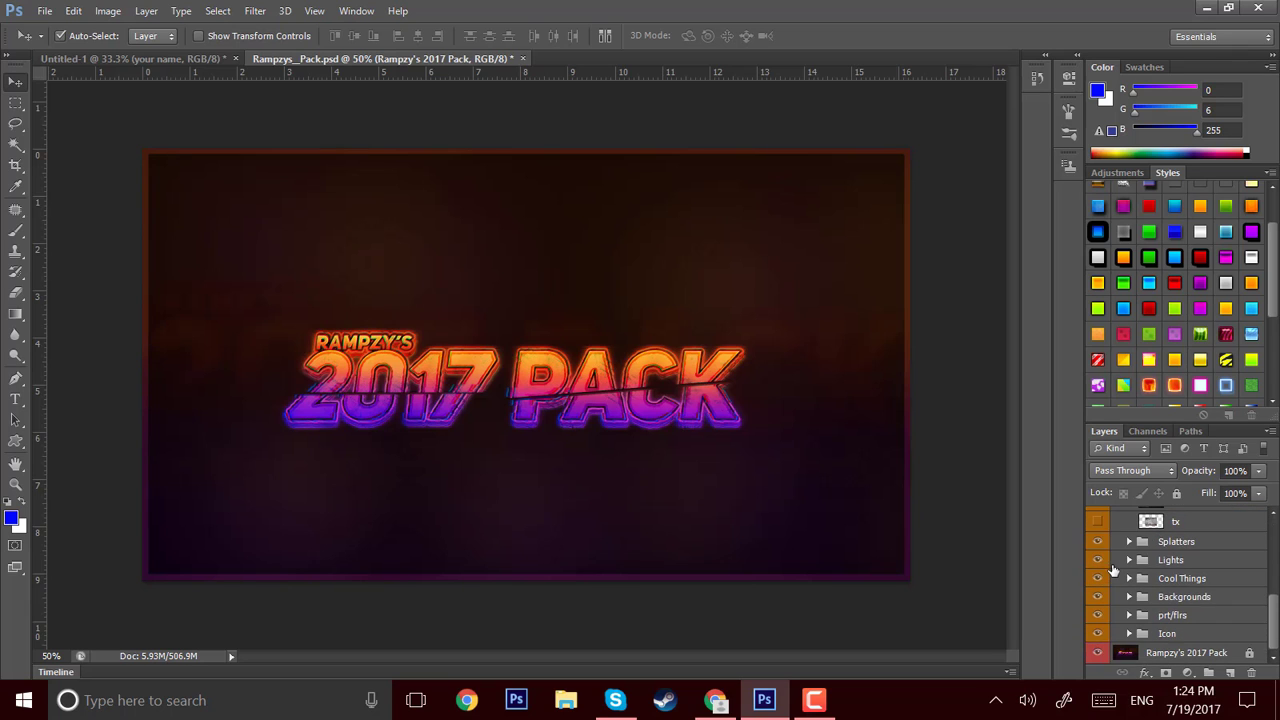
{"action": "left_click", "coordinate": [1099, 541]}
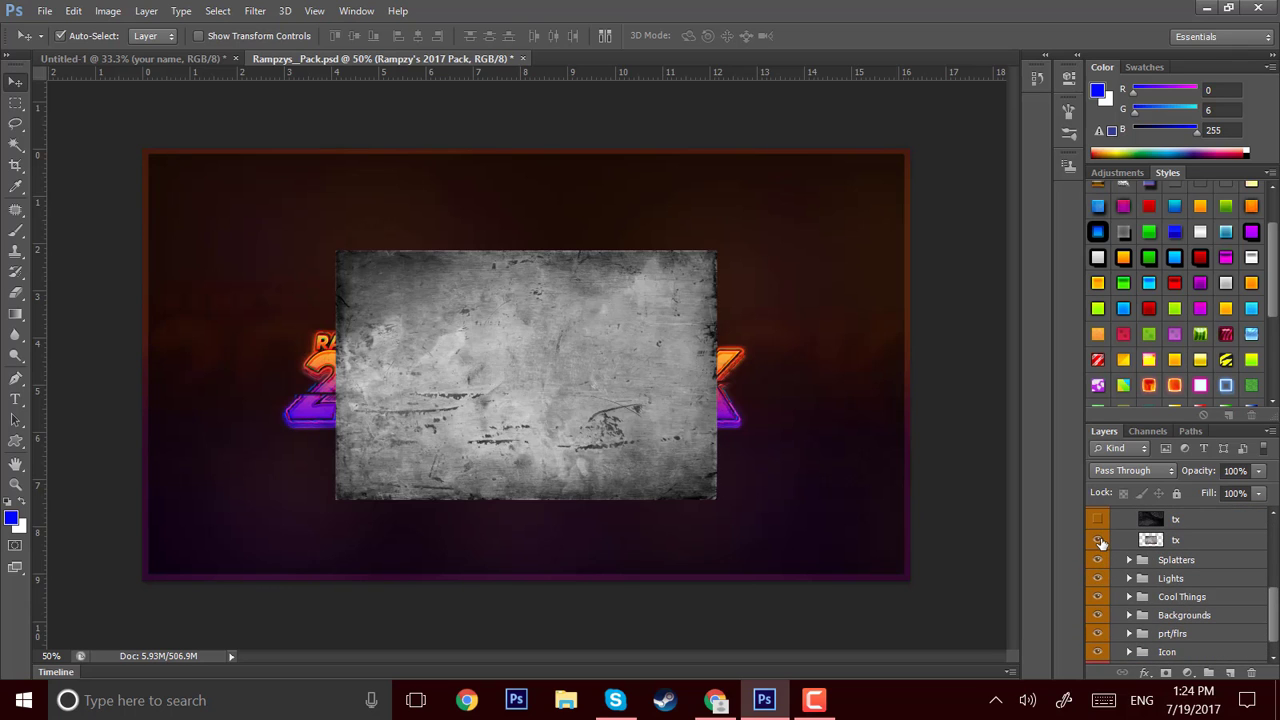
{"action": "left_click", "coordinate": [1099, 541]}
{"action": "left_click", "coordinate": [1100, 520]}
{"action": "left_click", "coordinate": [1101, 519]}
{"action": "scroll", "coordinate": [1104, 519], "scroll_direction": "up", "scroll_amount": 2}
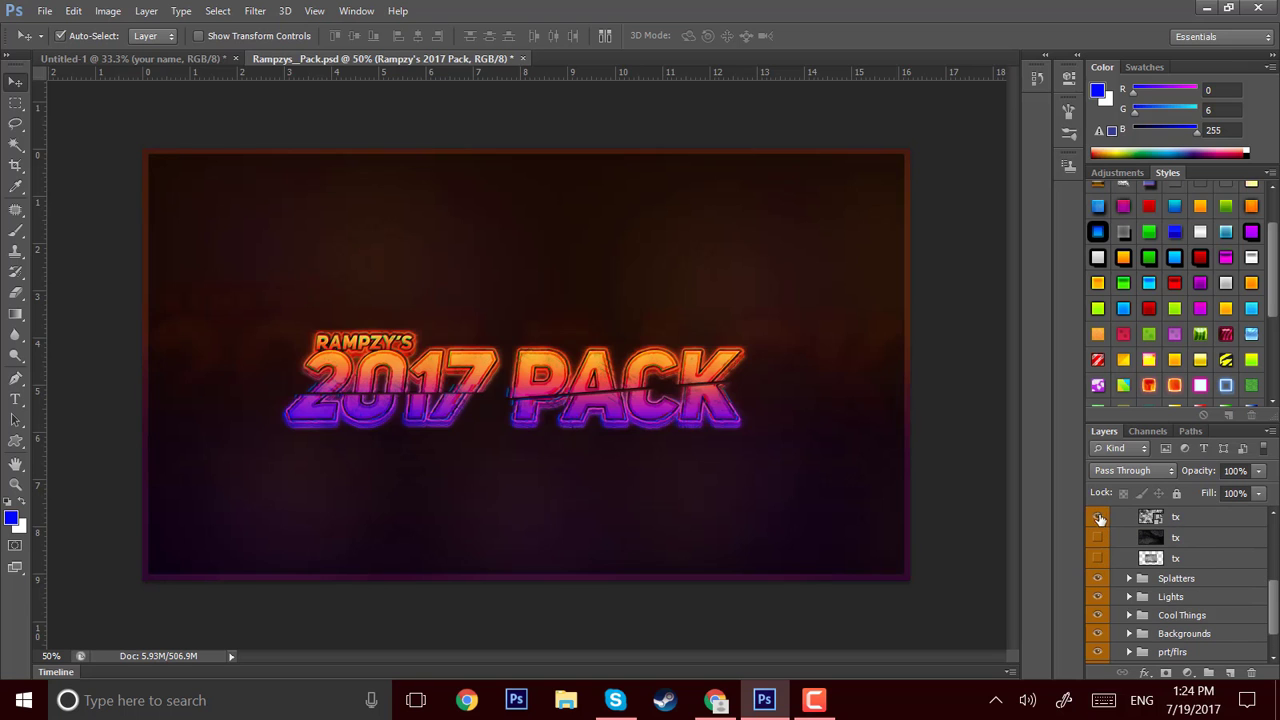
{"action": "left_click", "coordinate": [1099, 518]}
{"action": "left_click", "coordinate": [1099, 518]}
{"action": "scroll", "coordinate": [1099, 518], "scroll_direction": "up", "scroll_amount": 1}
{"action": "left_click", "coordinate": [1097, 516]}
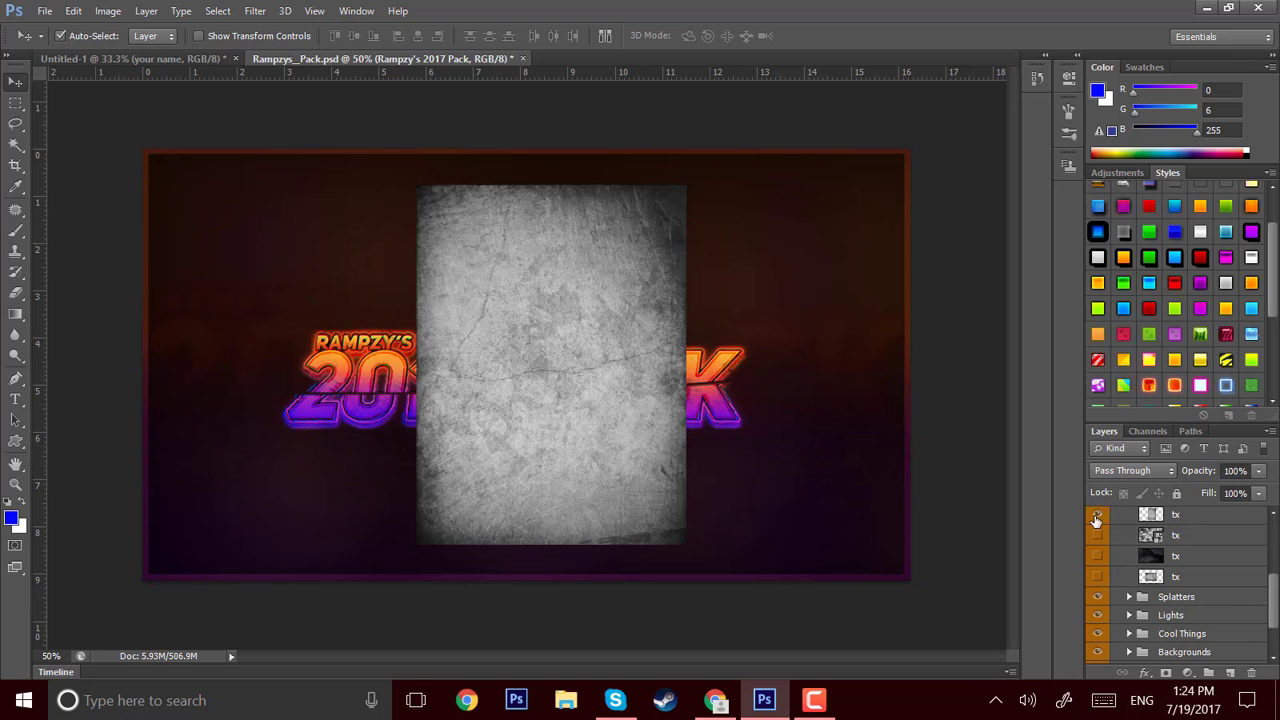
{"action": "left_click", "coordinate": [1097, 516]}
{"action": "left_click", "coordinate": [1097, 516]}
{"action": "scroll", "coordinate": [1096, 521], "scroll_direction": "up", "scroll_amount": 1}
{"action": "left_click", "coordinate": [1096, 515]}
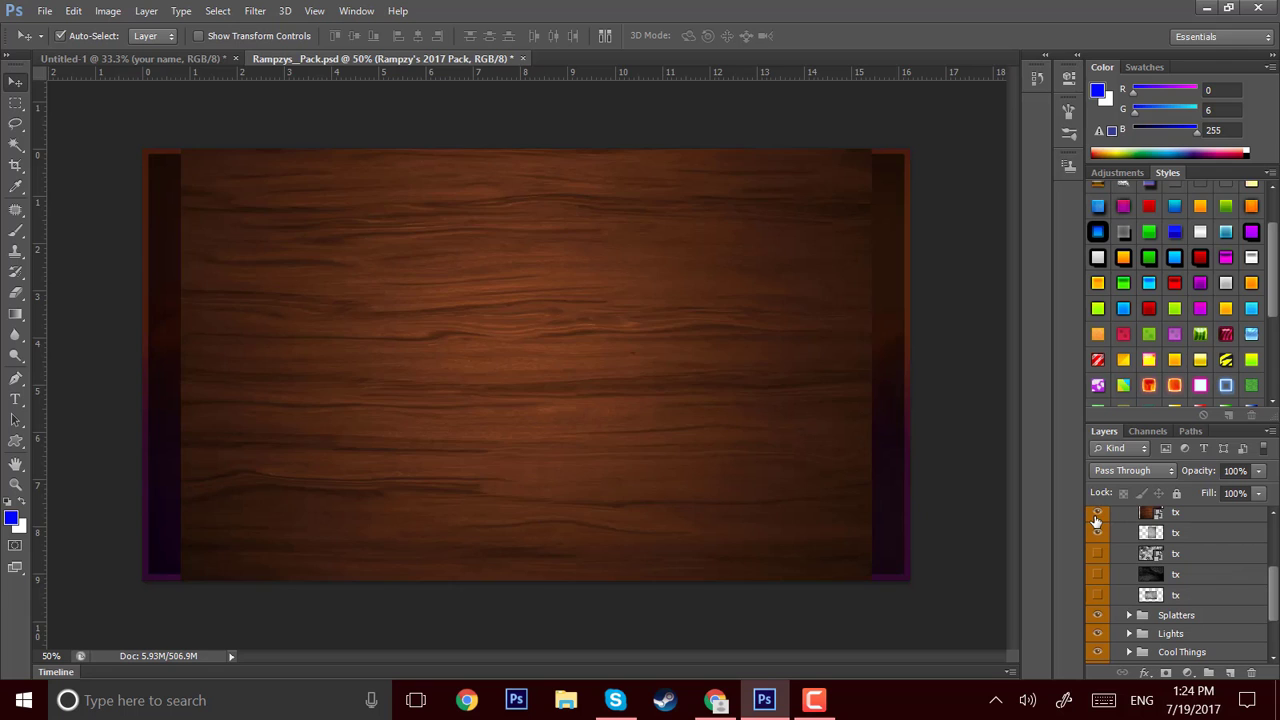
{"action": "left_click", "coordinate": [1097, 514]}
{"action": "scroll", "coordinate": [1100, 522], "scroll_direction": "up", "scroll_amount": 1}
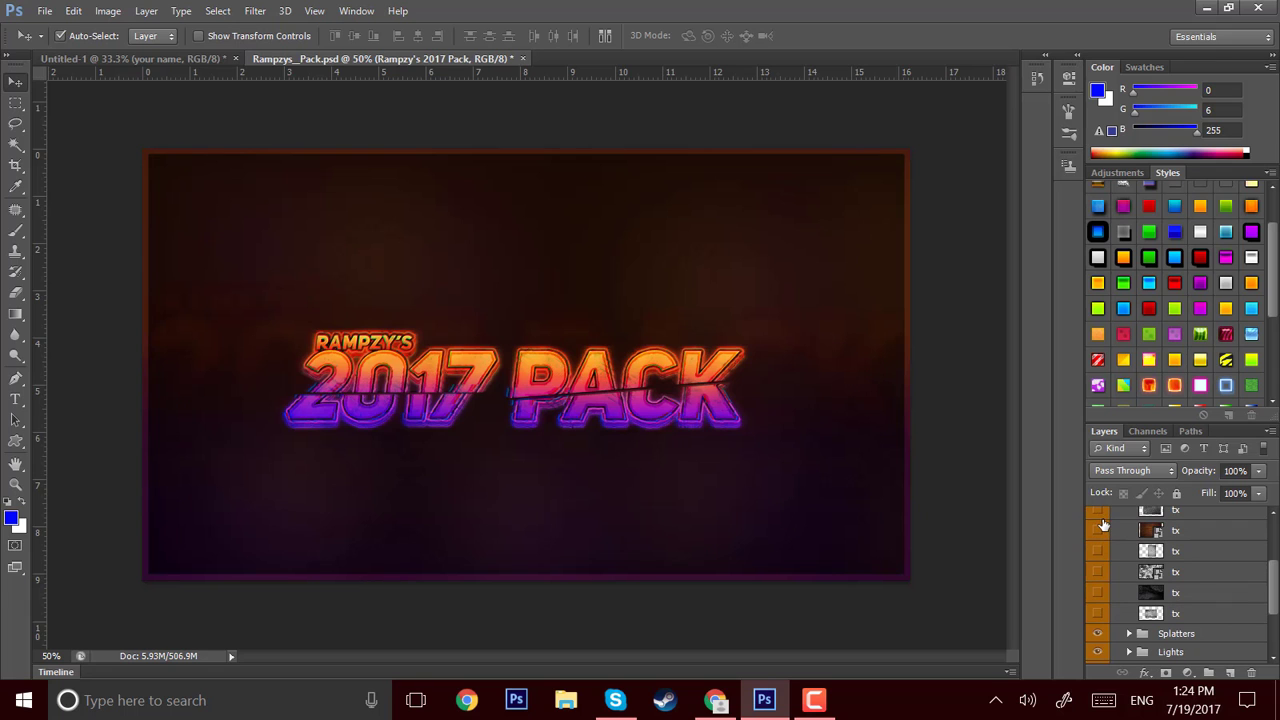
Show the scratched dark metal texture, copy it into the banner document above the title layer, and minimize the pack window
{"action": "left_click", "coordinate": [1098, 516]}
{"action": "left_click", "coordinate": [1097, 512]}
{"action": "left_click", "coordinate": [1097, 512]}
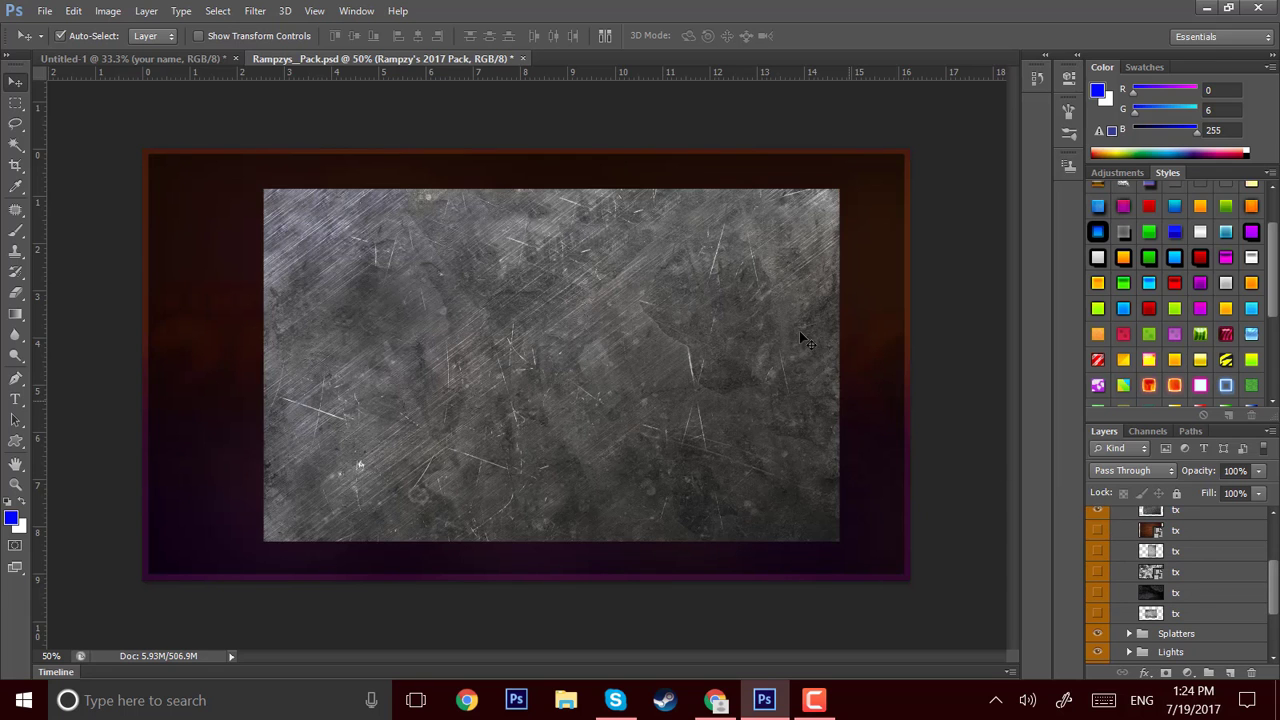
{"action": "left_click_drag", "start_coordinate": [455, 65], "coordinate": [245, 72]}
{"action": "left_click_drag", "start_coordinate": [1150, 512], "coordinate": [656, 492]}
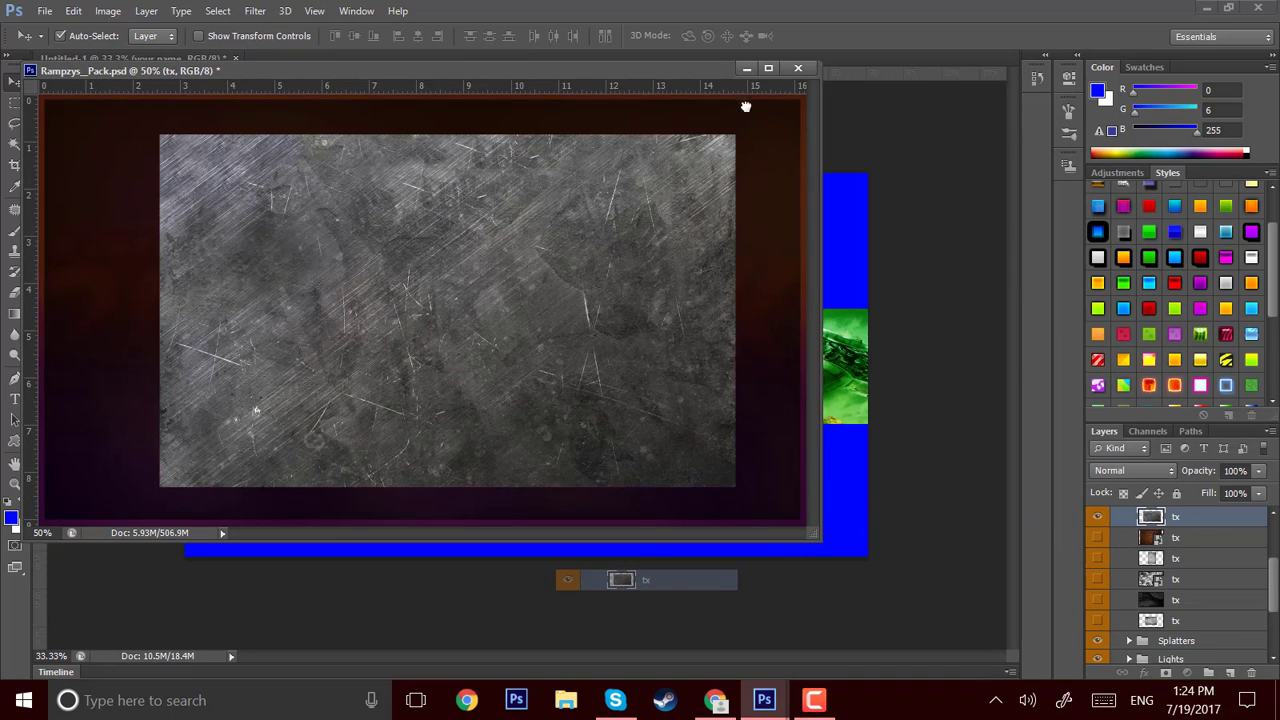
{"action": "left_click_drag", "start_coordinate": [787, 82], "coordinate": [835, 76]}
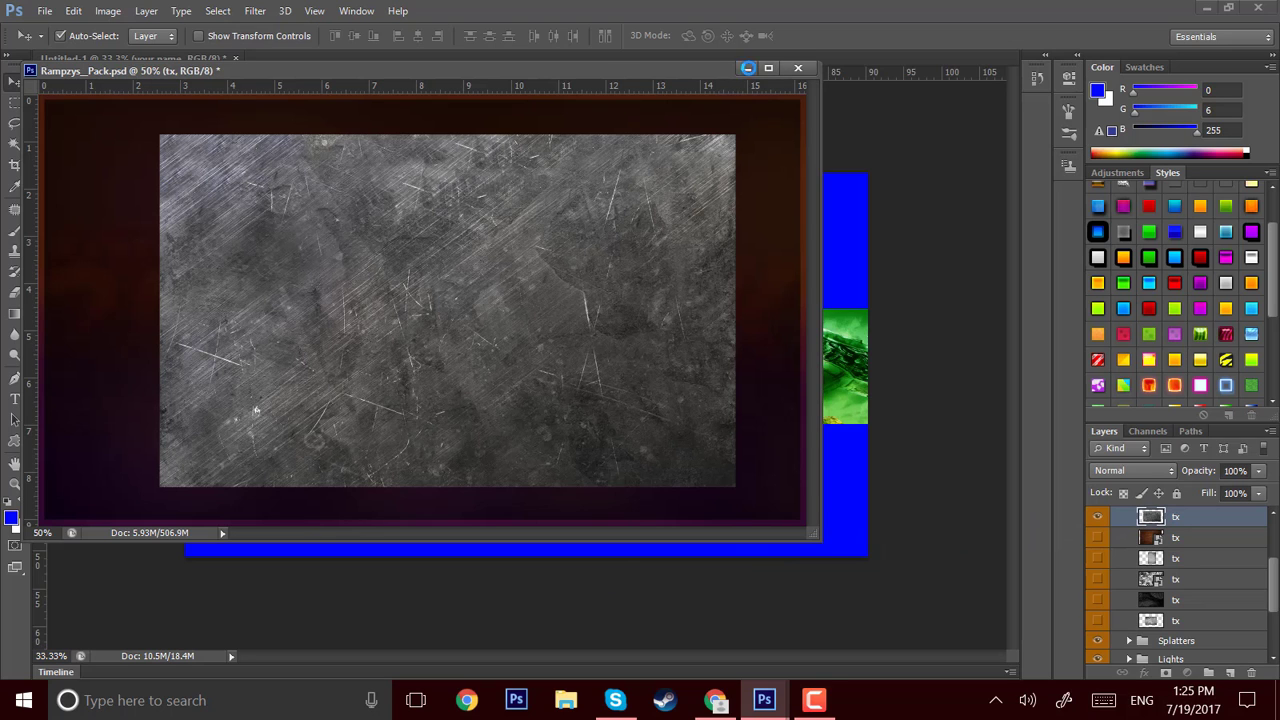
{"action": "left_click", "coordinate": [747, 67]}
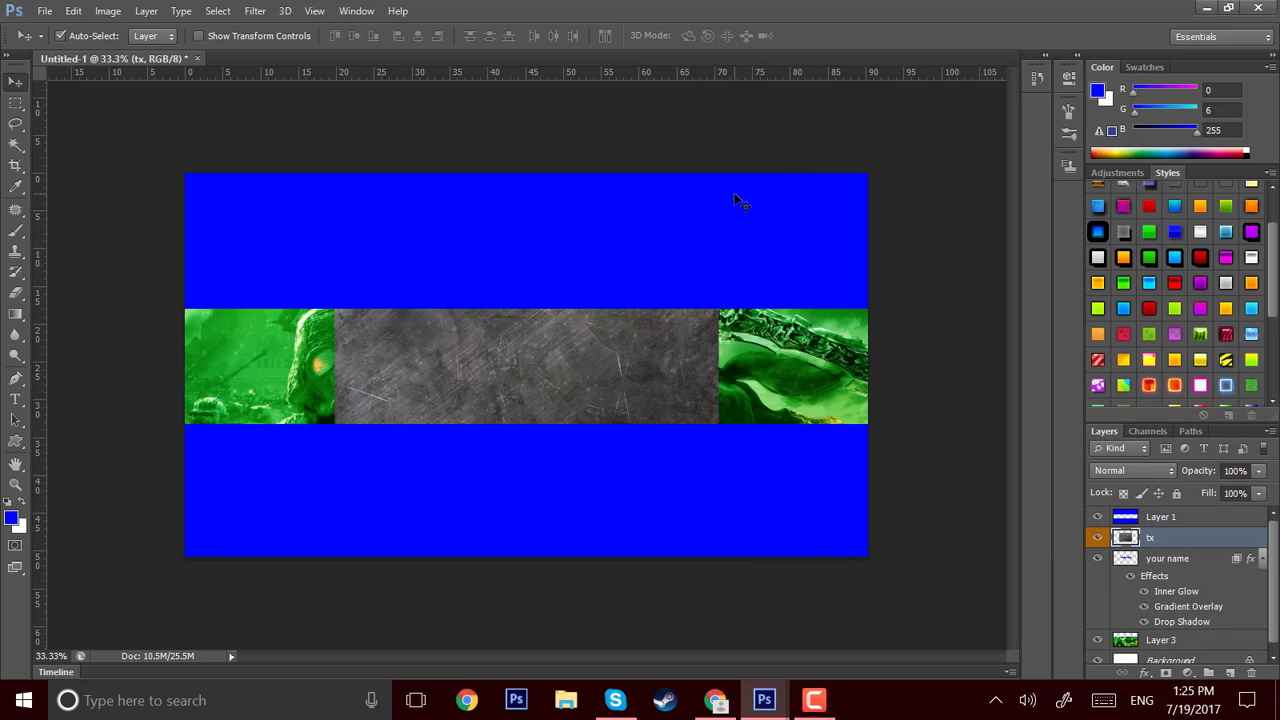
Move the metal texture to the canvas's lower-left corner and scale it up to cover the whole banner
{"action": "key", "text": "ctrl+t"}
{"action": "left_click_drag", "start_coordinate": [540, 387], "coordinate": [391, 462]}
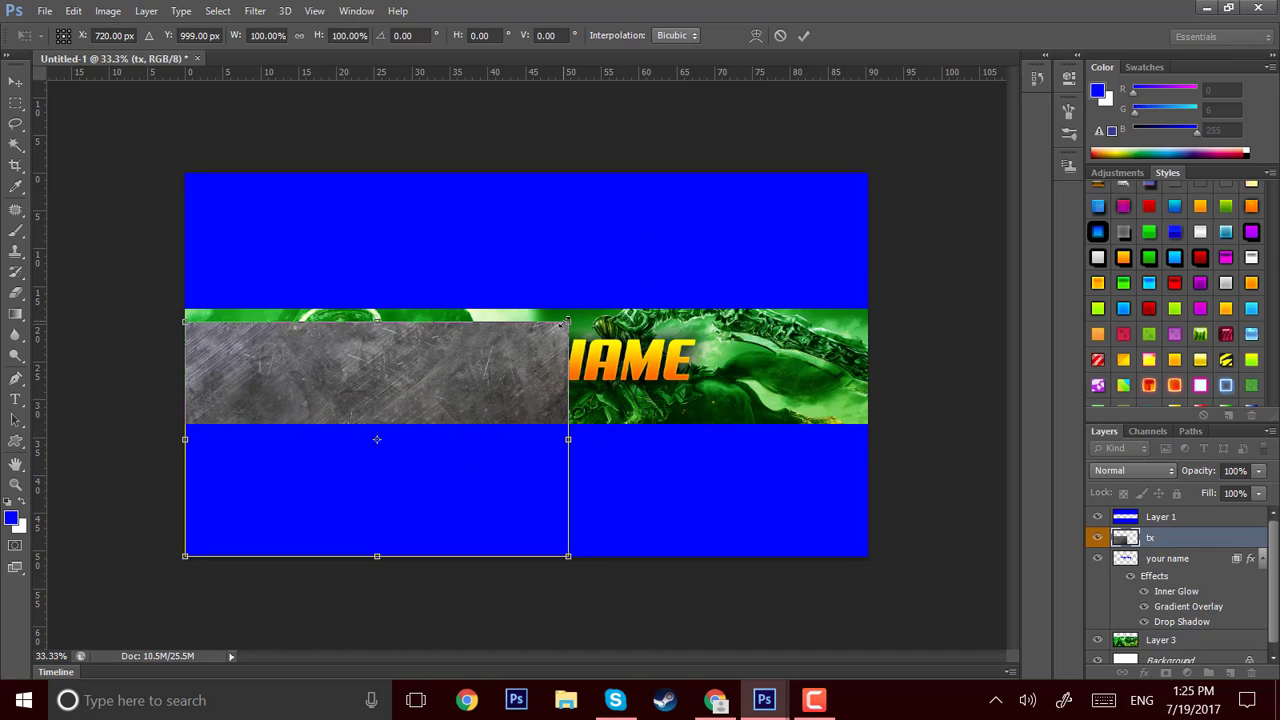
{"action": "left_click_drag", "start_coordinate": [565, 323], "coordinate": [868, 178]}
{"action": "double_click", "coordinate": [814, 183]}
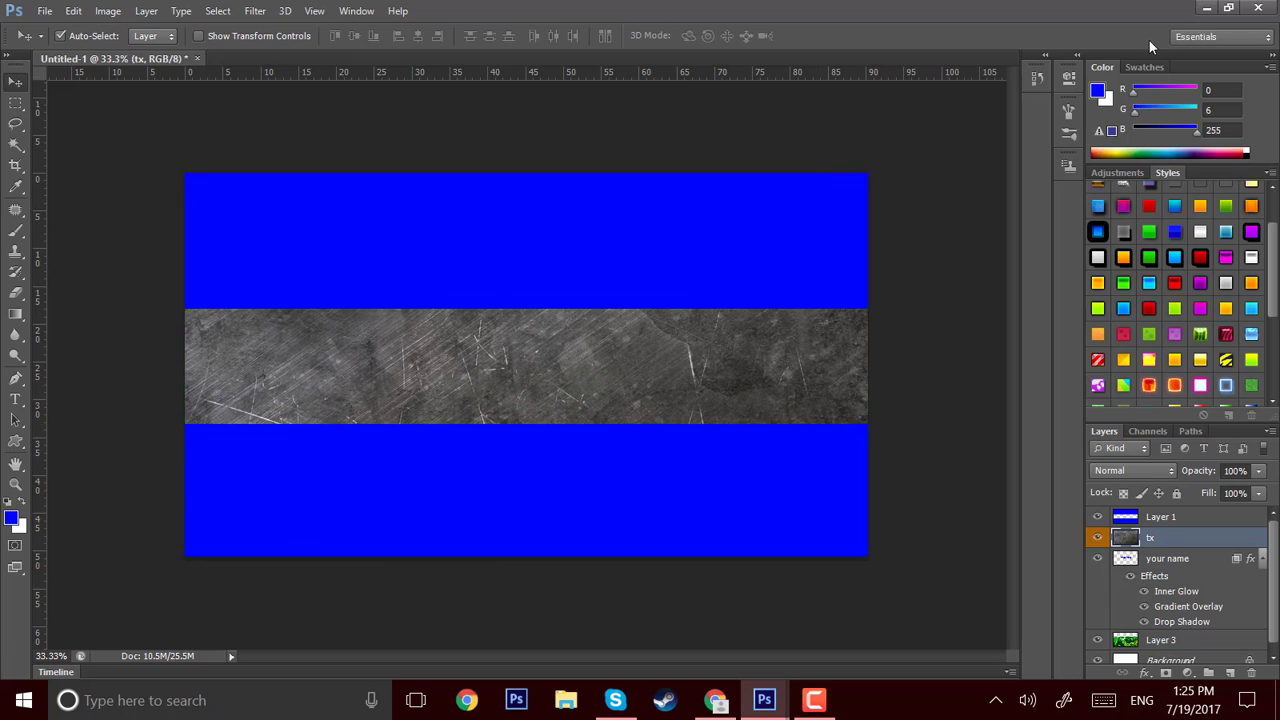
Set the tx texture layer's blend mode to Overlay and move it below the title layer, directly above Layer 3
{"action": "left_click", "coordinate": [1165, 471]}
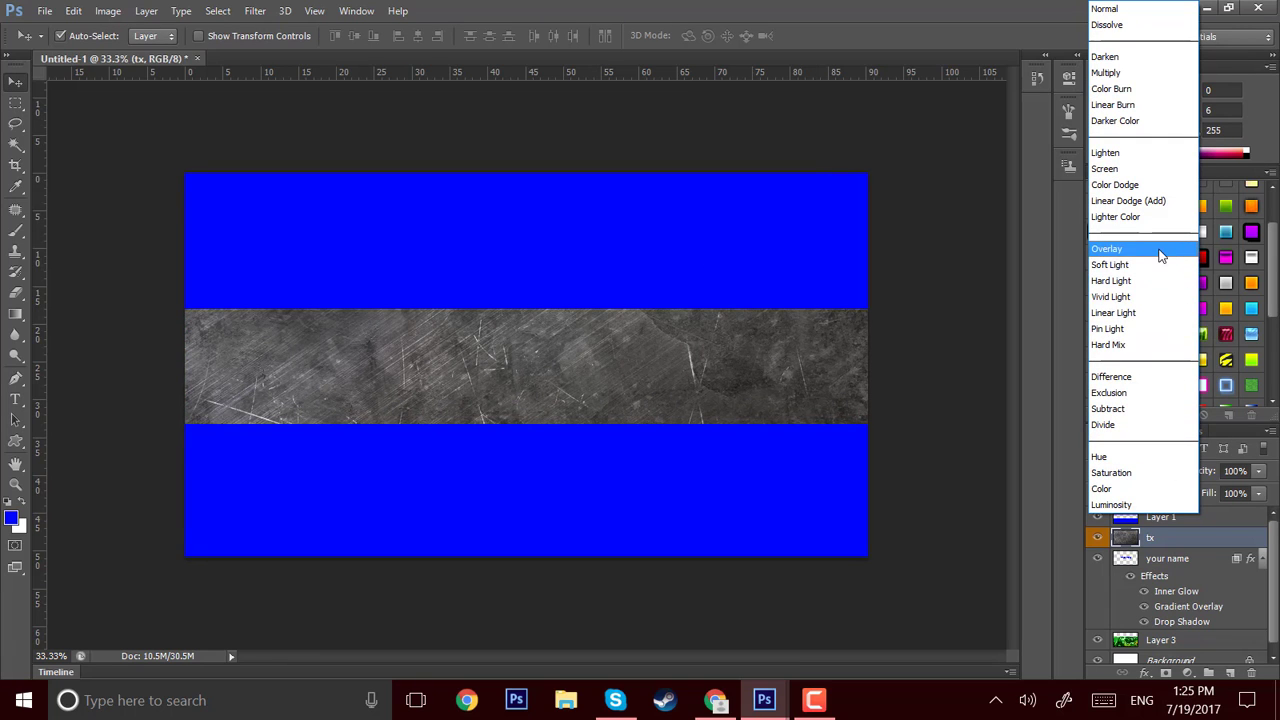
{"action": "left_click", "coordinate": [1160, 254]}
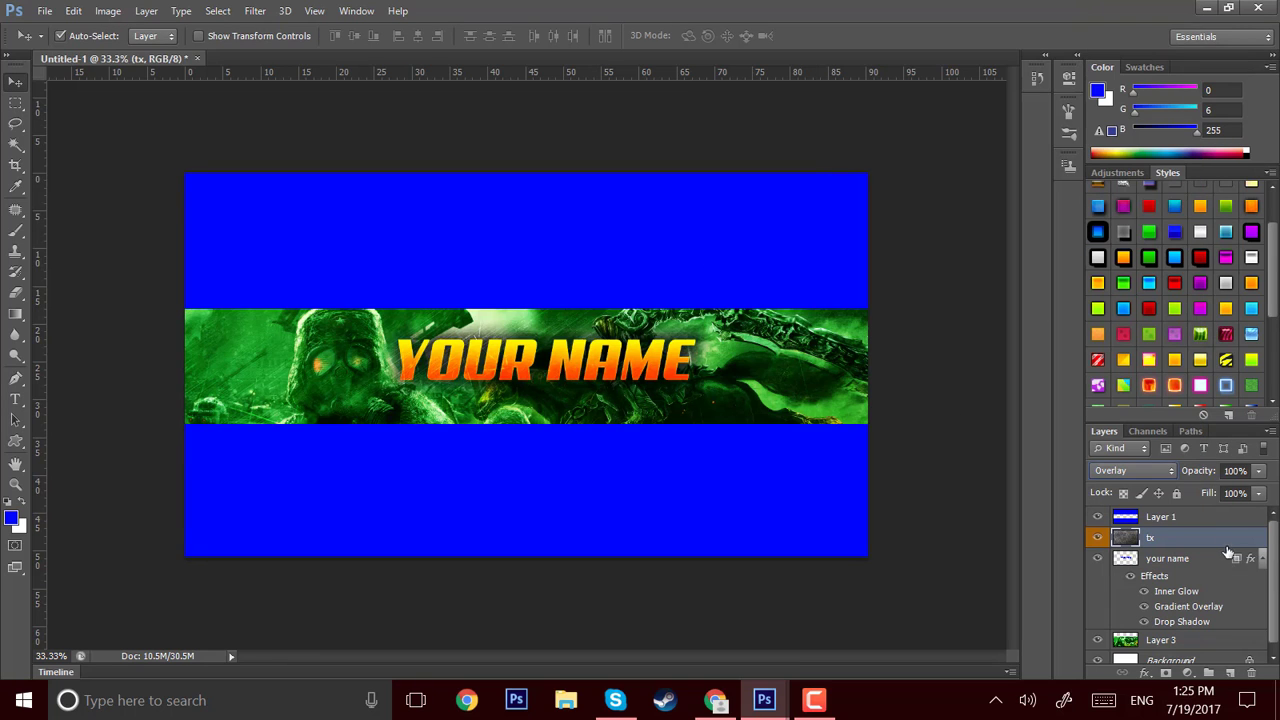
{"action": "left_click_drag", "start_coordinate": [1224, 540], "coordinate": [1214, 627]}
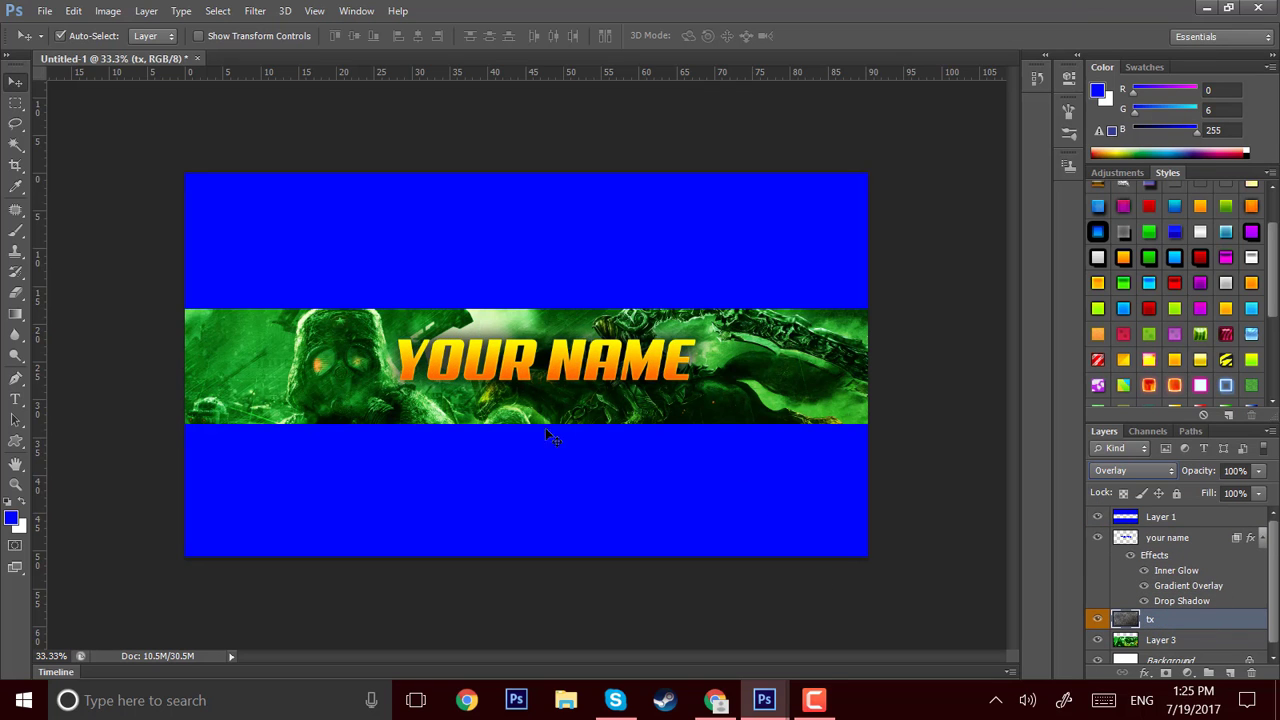
Shift the overlaid texture slightly down, and move it back up to line up with the canvas using Free Transform
{"action": "mouse_move", "coordinate": [357, 341]}
{"action": "left_mouse_down"}
{"action": "mouse_move", "coordinate": [380, 325]}
{"action": "mouse_move", "coordinate": [336, 397]}
{"action": "mouse_move", "coordinate": [361, 361]}
{"action": "left_mouse_up"}
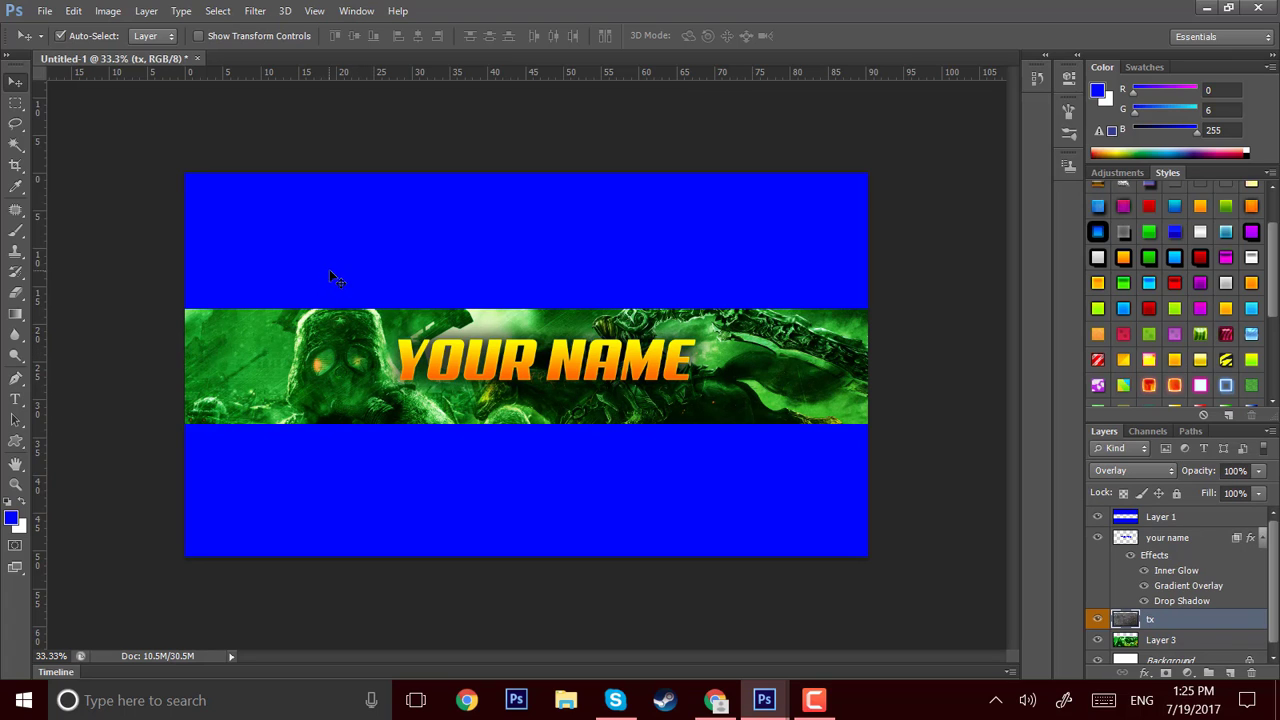
{"action": "key", "text": "t"}
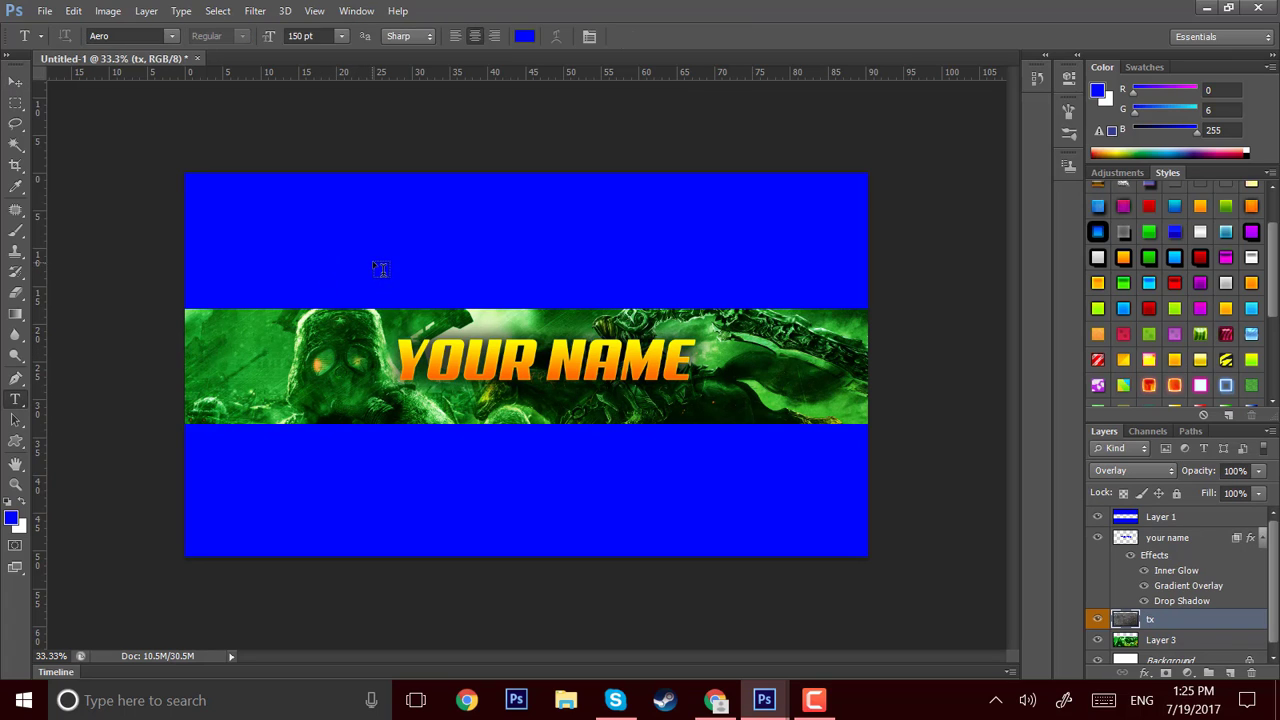
{"action": "key", "text": "ctrl+t"}
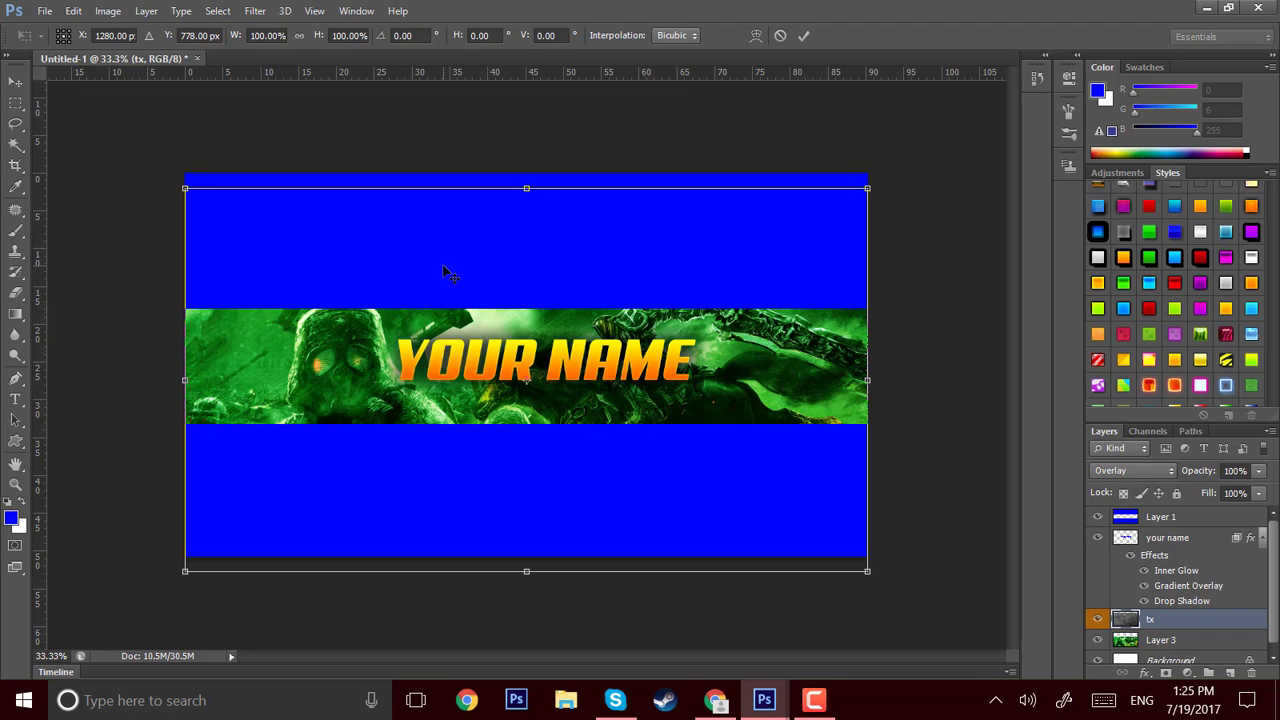
{"action": "left_click_drag", "start_coordinate": [522, 228], "coordinate": [515, 209]}
{"action": "key", "text": "Return"}
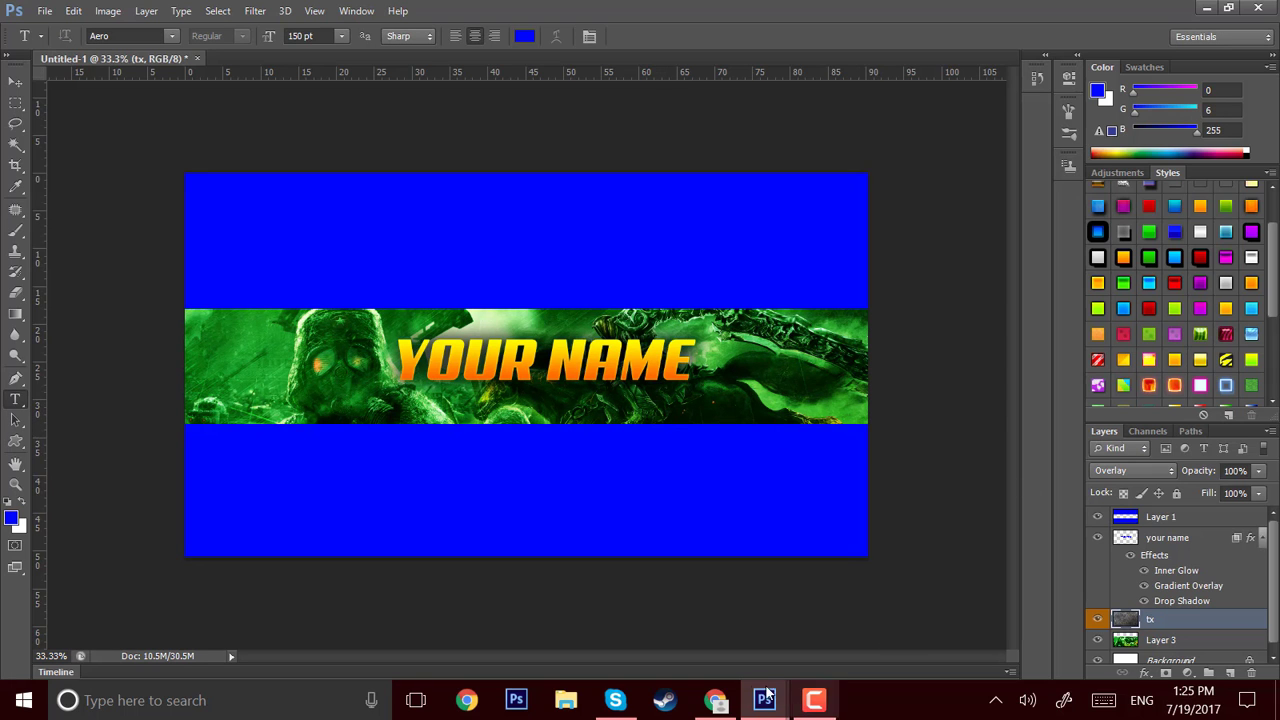
Return to the Rampzys__Pack document, hide the metal texture, and collapse and hide the Textures group
{"action": "left_click", "coordinate": [835, 640]}
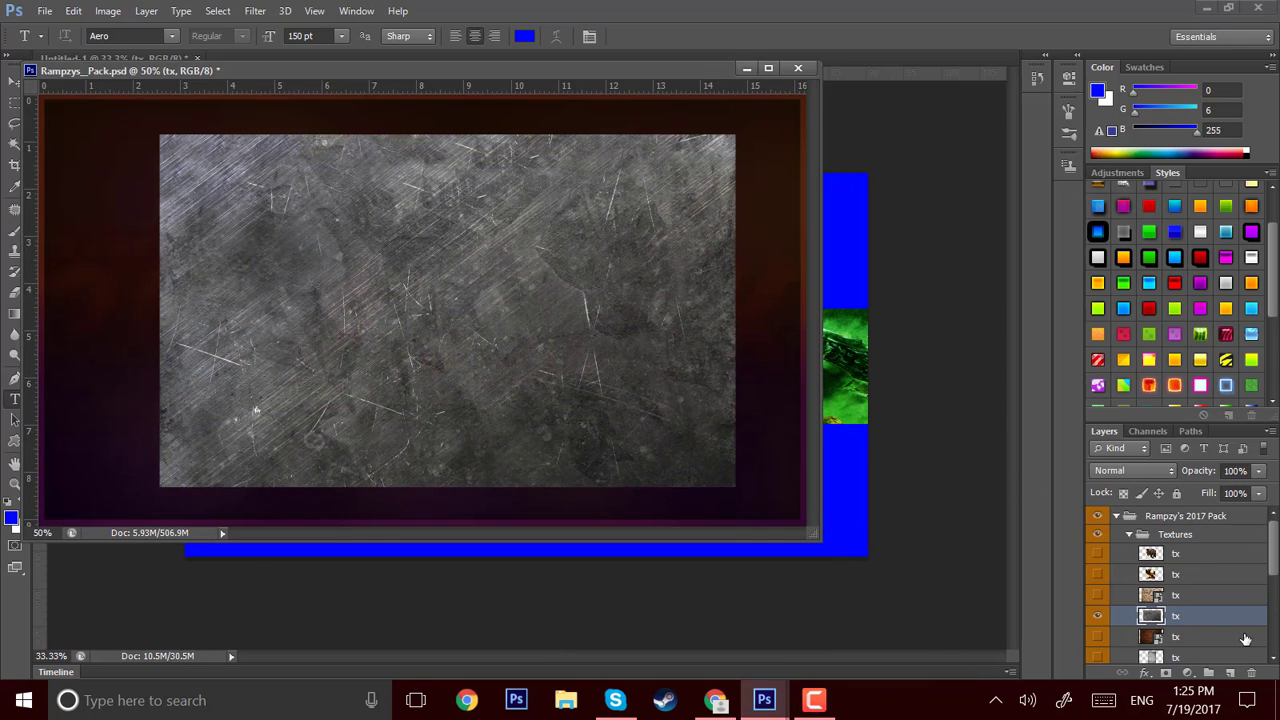
{"action": "left_click", "coordinate": [1098, 617]}
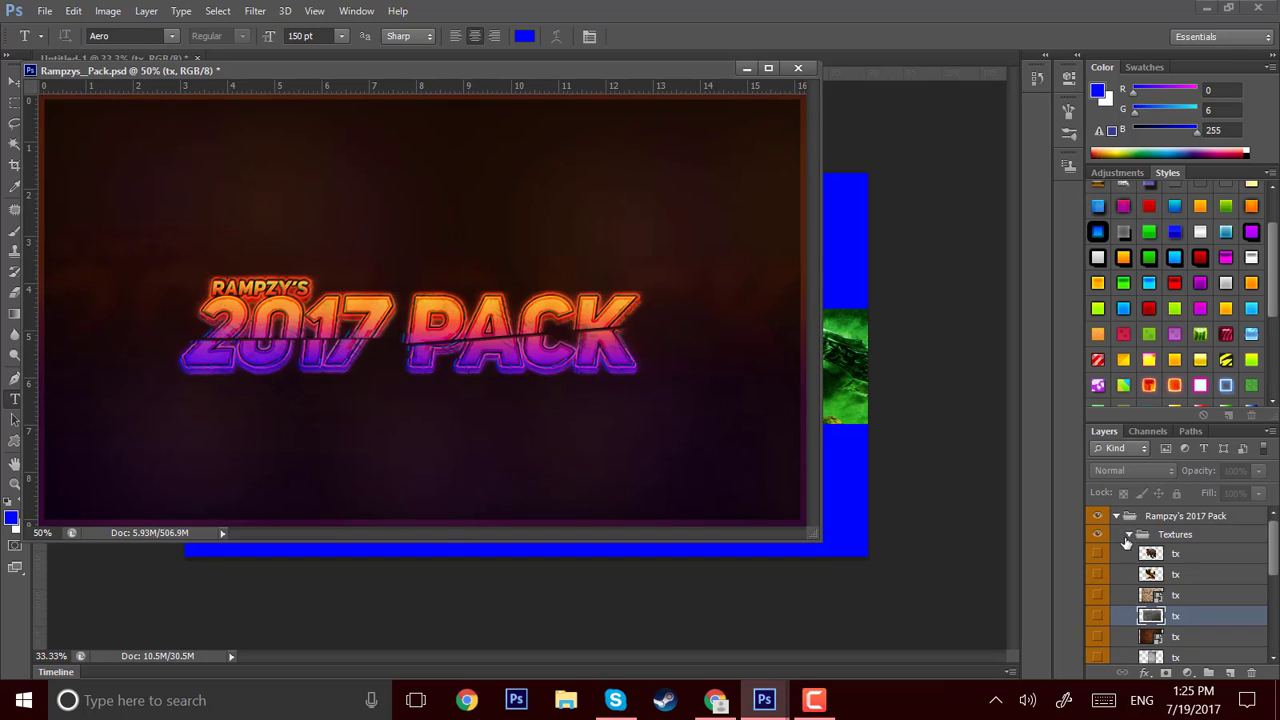
{"action": "left_click", "coordinate": [1131, 536]}
{"action": "left_click", "coordinate": [1098, 534]}
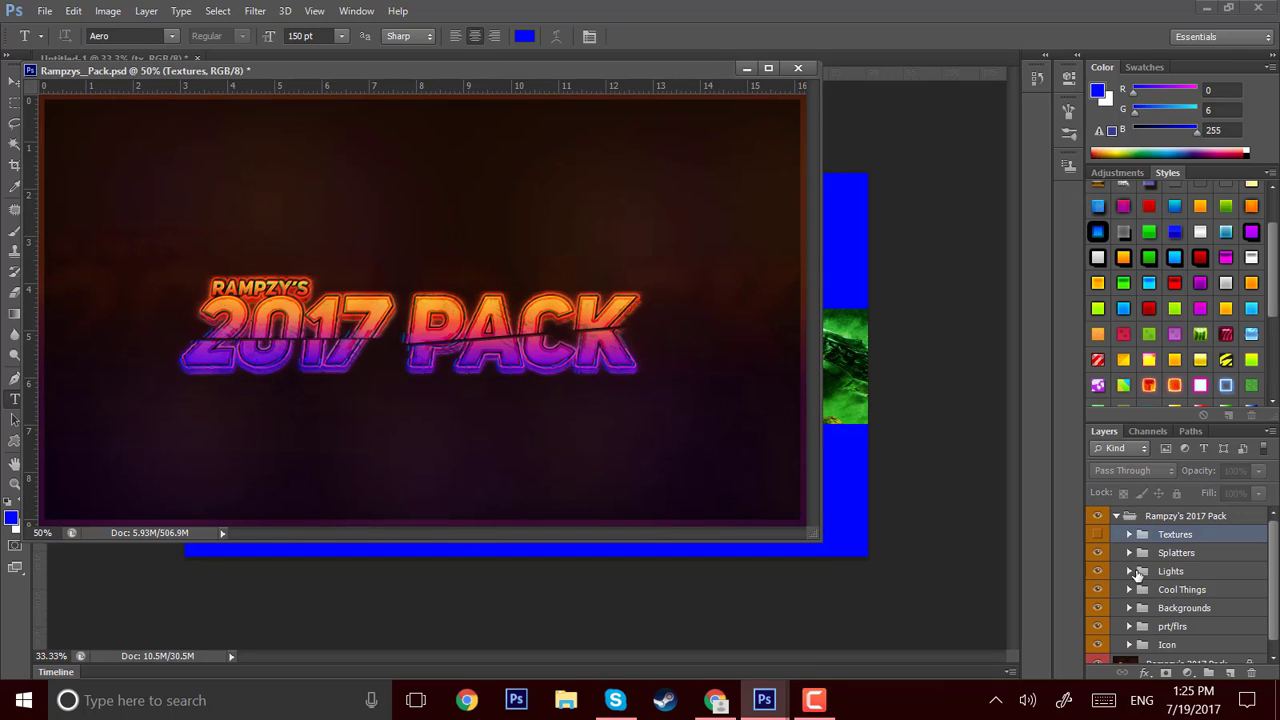
Expand the Lights group and preview its light effect layers one at a time
{"action": "left_click", "coordinate": [1129, 571]}
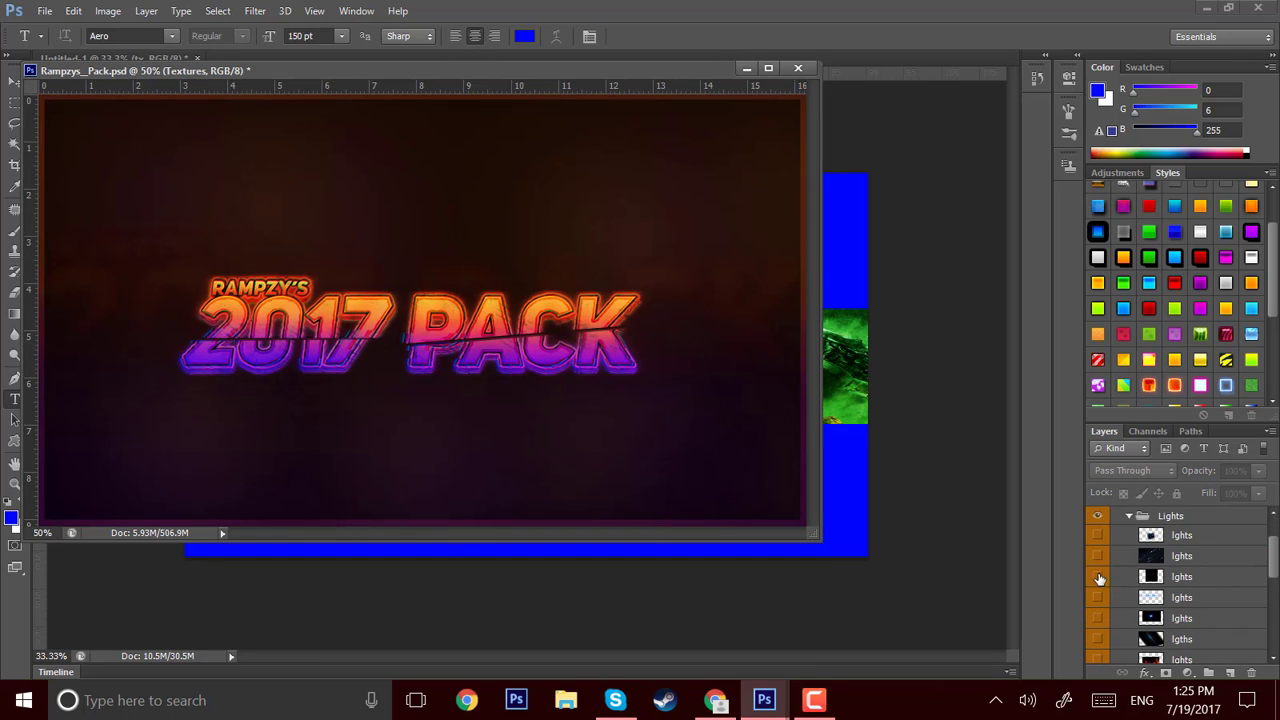
{"action": "left_click", "coordinate": [1095, 556]}
{"action": "left_click", "coordinate": [1096, 557]}
{"action": "scroll", "coordinate": [1097, 558], "scroll_direction": "down", "scroll_amount": 1}
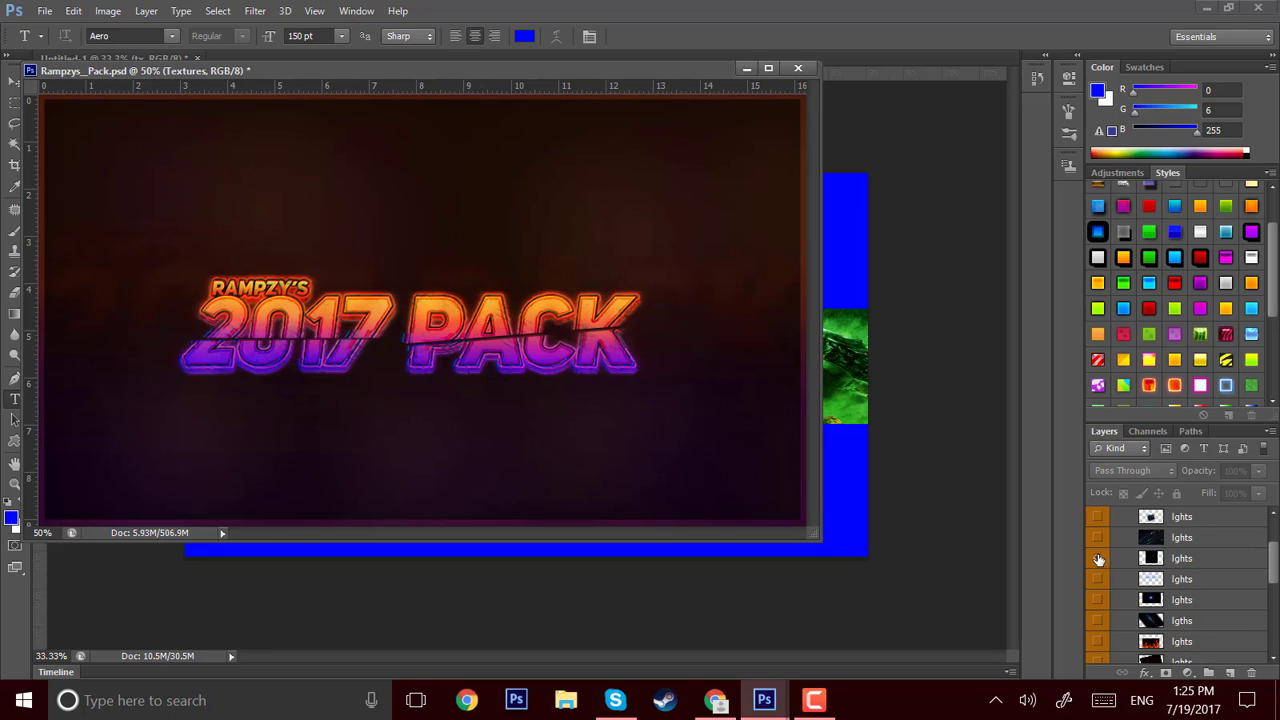
{"action": "left_click", "coordinate": [1098, 558]}
{"action": "left_click", "coordinate": [1098, 558]}
{"action": "scroll", "coordinate": [1098, 558], "scroll_direction": "down", "scroll_amount": 1}
{"action": "left_click", "coordinate": [1098, 560]}
{"action": "left_click", "coordinate": [1098, 560]}
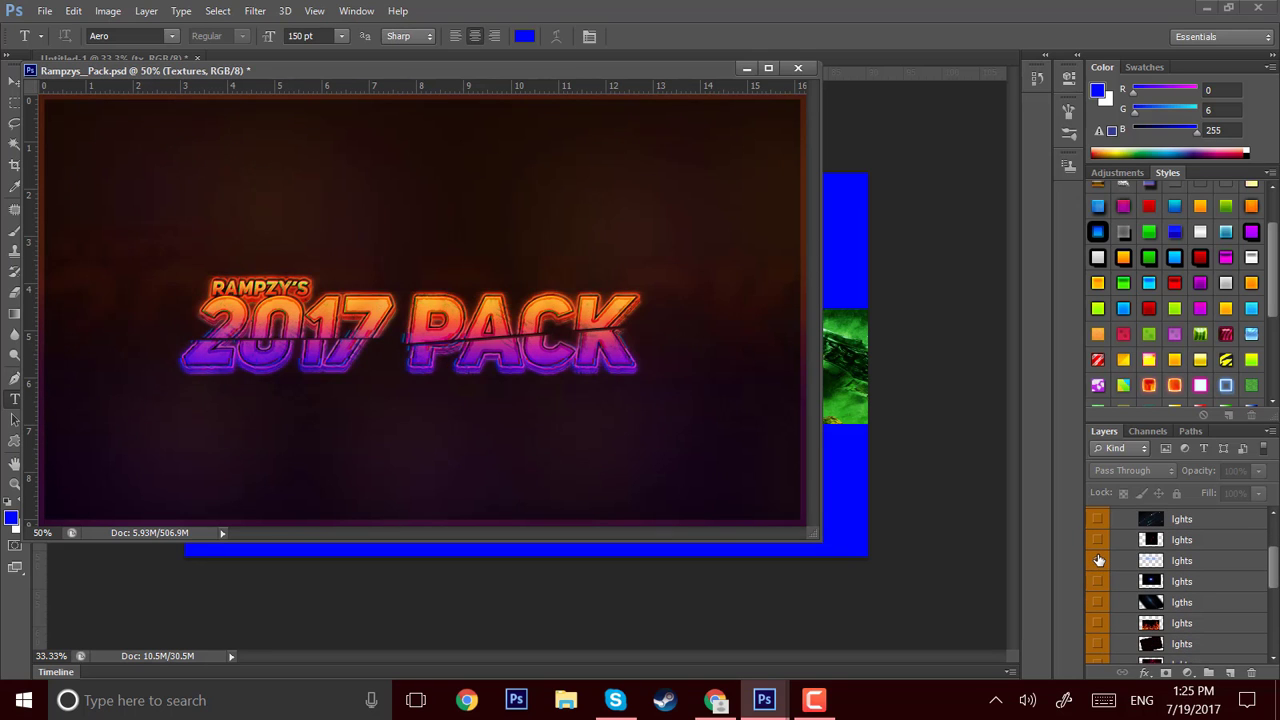
{"action": "left_click", "coordinate": [1098, 560]}
{"action": "left_click", "coordinate": [1098, 560]}
{"action": "left_click", "coordinate": [1098, 560]}
{"action": "left_click", "coordinate": [1098, 560]}
{"action": "scroll", "coordinate": [1098, 560], "scroll_direction": "down", "scroll_amount": 3}
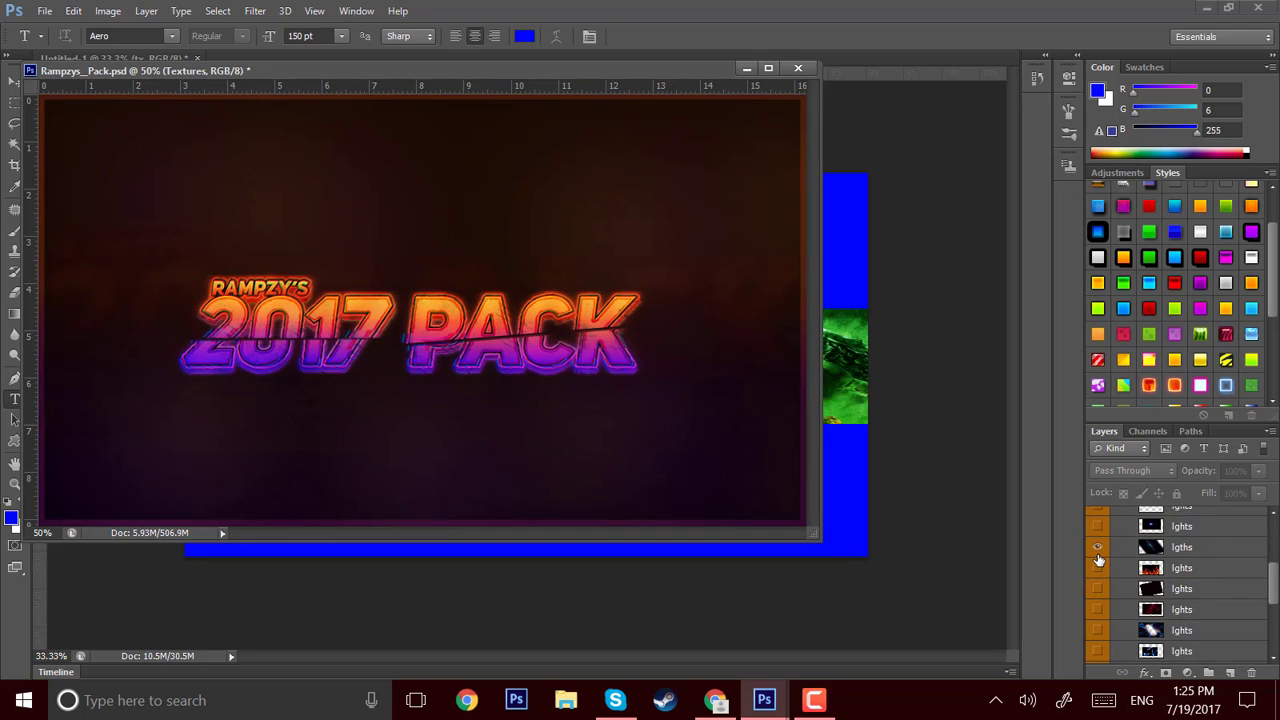
Copy the black light layer with red sparks from the Lights group into the banner document above the tx texture
{"action": "left_click", "coordinate": [1098, 560]}
{"action": "left_click", "coordinate": [1098, 558]}
{"action": "left_click", "coordinate": [1097, 567]}
{"action": "mouse_move", "coordinate": [1140, 572]}
{"action": "left_mouse_down"}
{"action": "mouse_move", "coordinate": [799, 625]}
{"action": "mouse_move", "coordinate": [797, 363]}
{"action": "mouse_move", "coordinate": [733, 71]}
{"action": "mouse_move", "coordinate": [746, 61]}
{"action": "mouse_move", "coordinate": [748, 90]}
{"action": "left_mouse_up"}
Try moving the black light layer with red sparks over the middle of the banner using Free Transform, and remove the layer
{"action": "key", "text": "ctrl+t"}
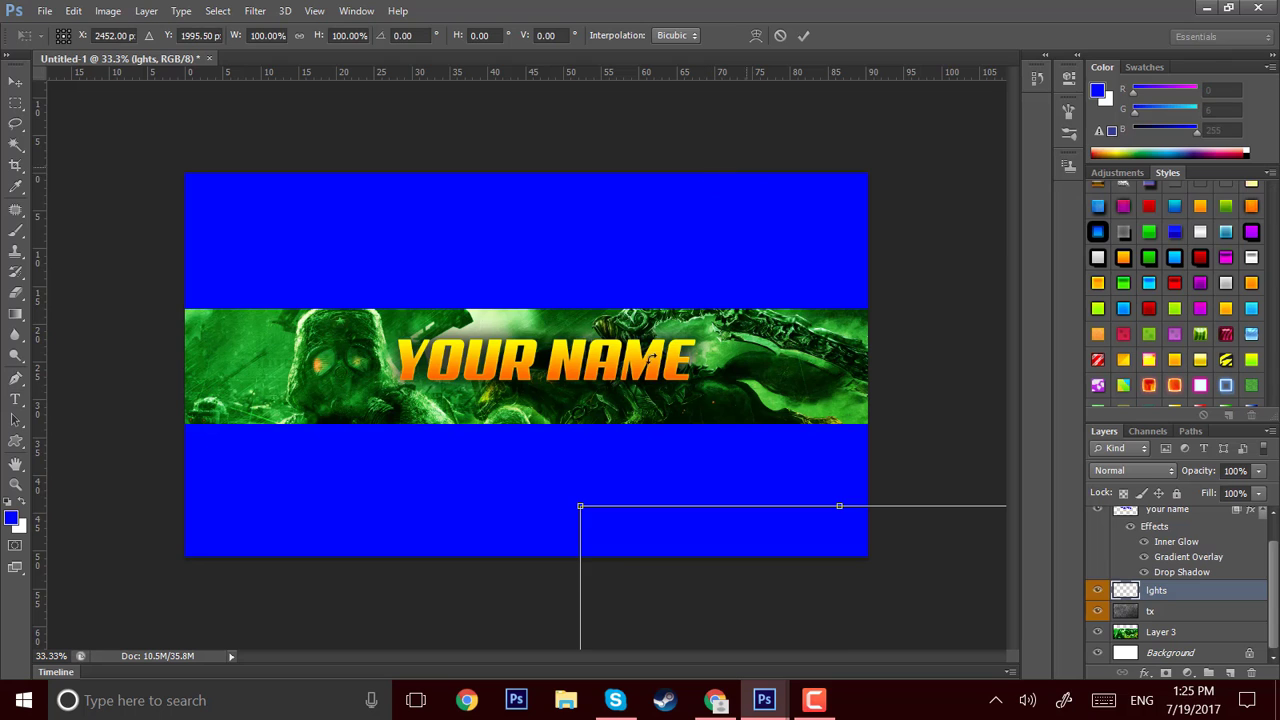
{"action": "left_click_drag", "start_coordinate": [693, 584], "coordinate": [411, 279]}
{"action": "key", "text": "t"}
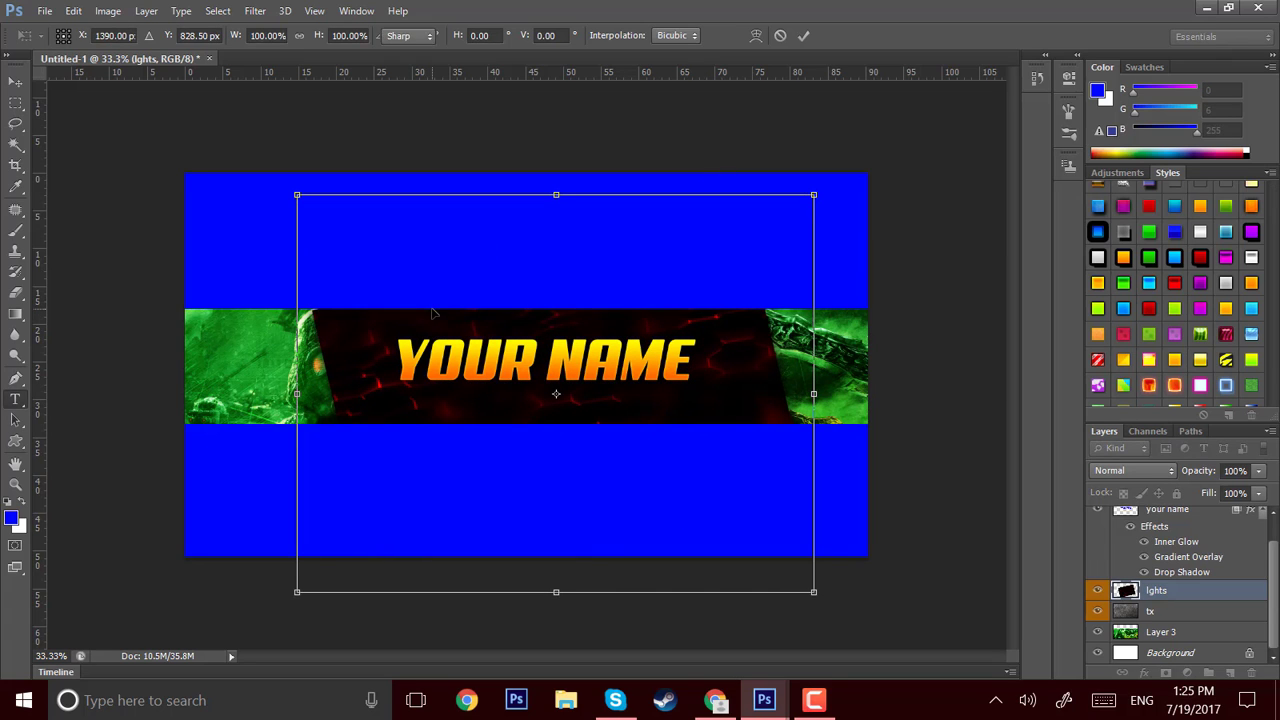
{"action": "key", "text": "Return"}
{"action": "key", "text": "ctrl+e"}
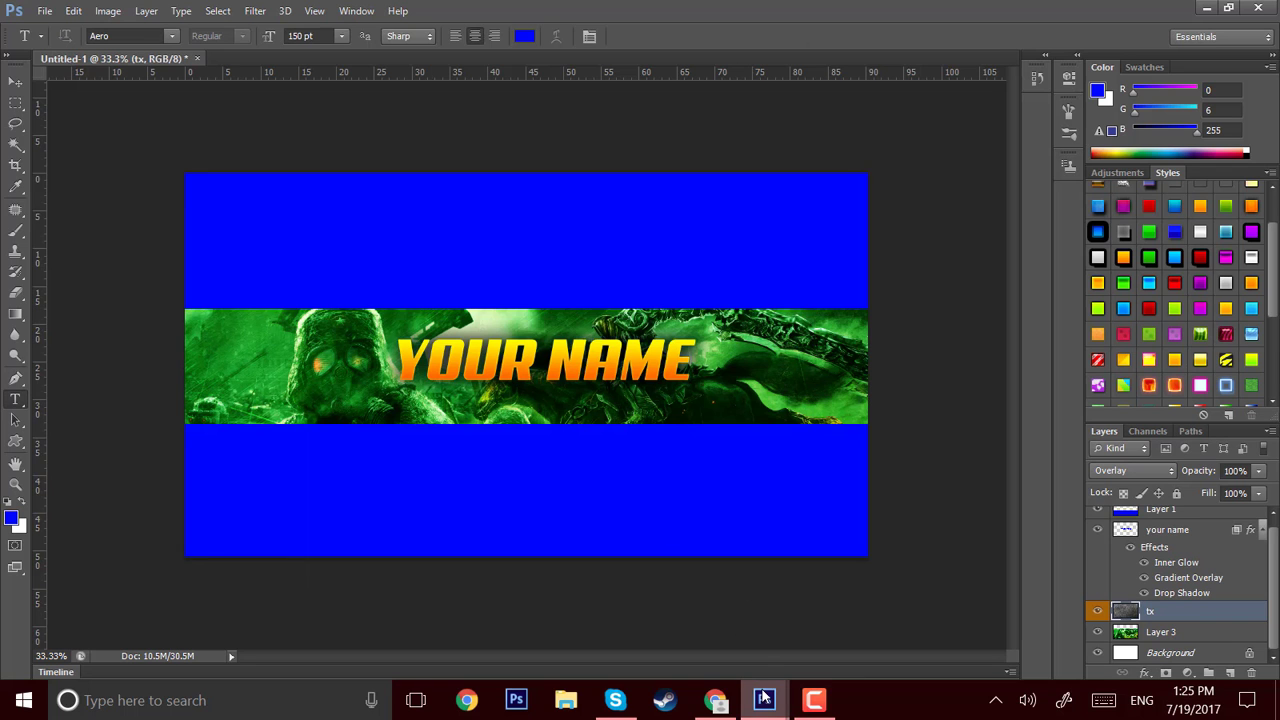
Return to the Rampzys__Pack document and copy the flames layer from the Lights group into the banner above the tx texture
{"action": "mouse_move", "coordinate": [764, 697]}
{"action": "left_click", "coordinate": [871, 628]}
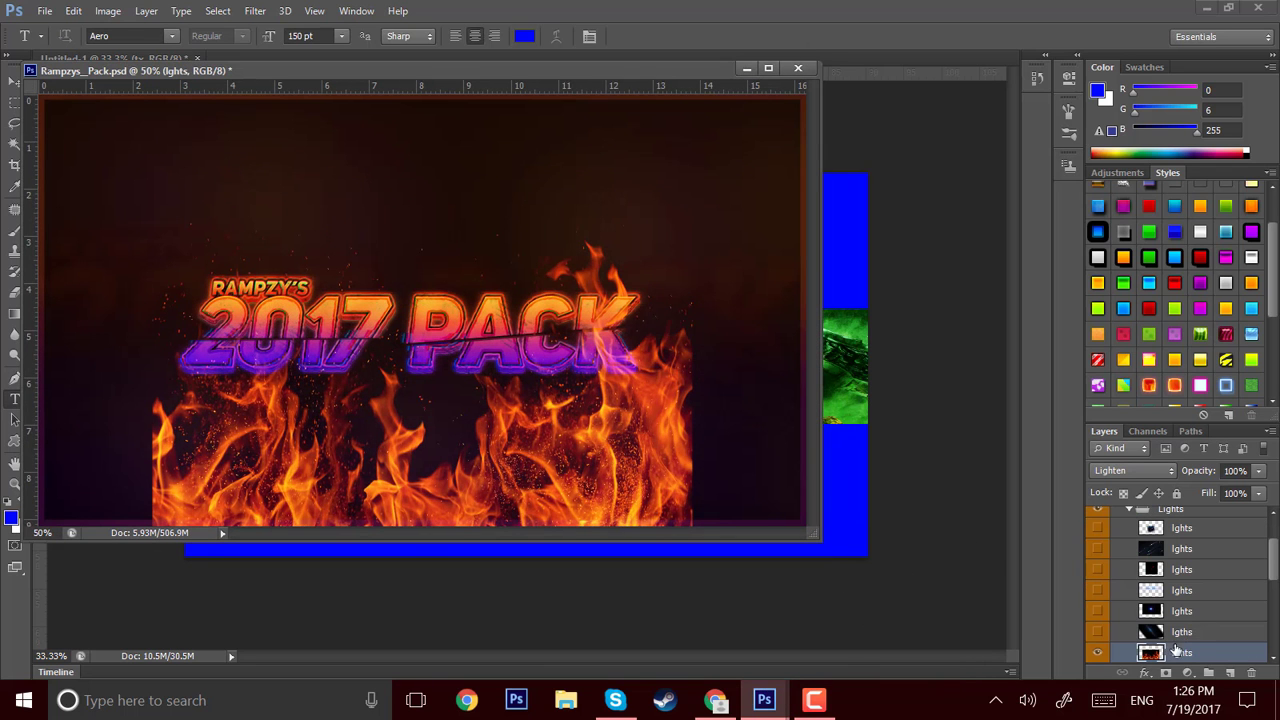
{"action": "left_click_drag", "start_coordinate": [1178, 651], "coordinate": [520, 360]}
Rotate the flames layer about 13.9° and move it to the banner's left end using Free Transform
{"action": "key", "text": "ctrl+t"}
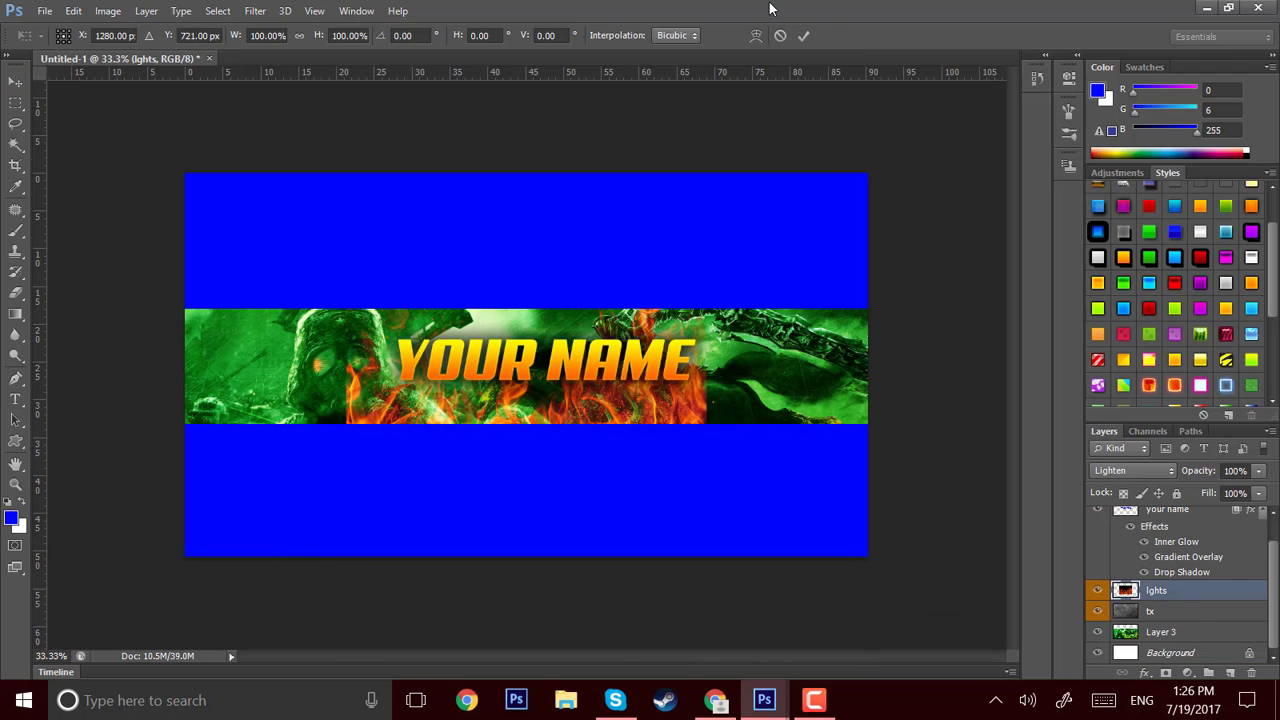
{"action": "left_click_drag", "start_coordinate": [672, 472], "coordinate": [643, 482]}
{"action": "left_click_drag", "start_coordinate": [495, 475], "coordinate": [356, 489]}
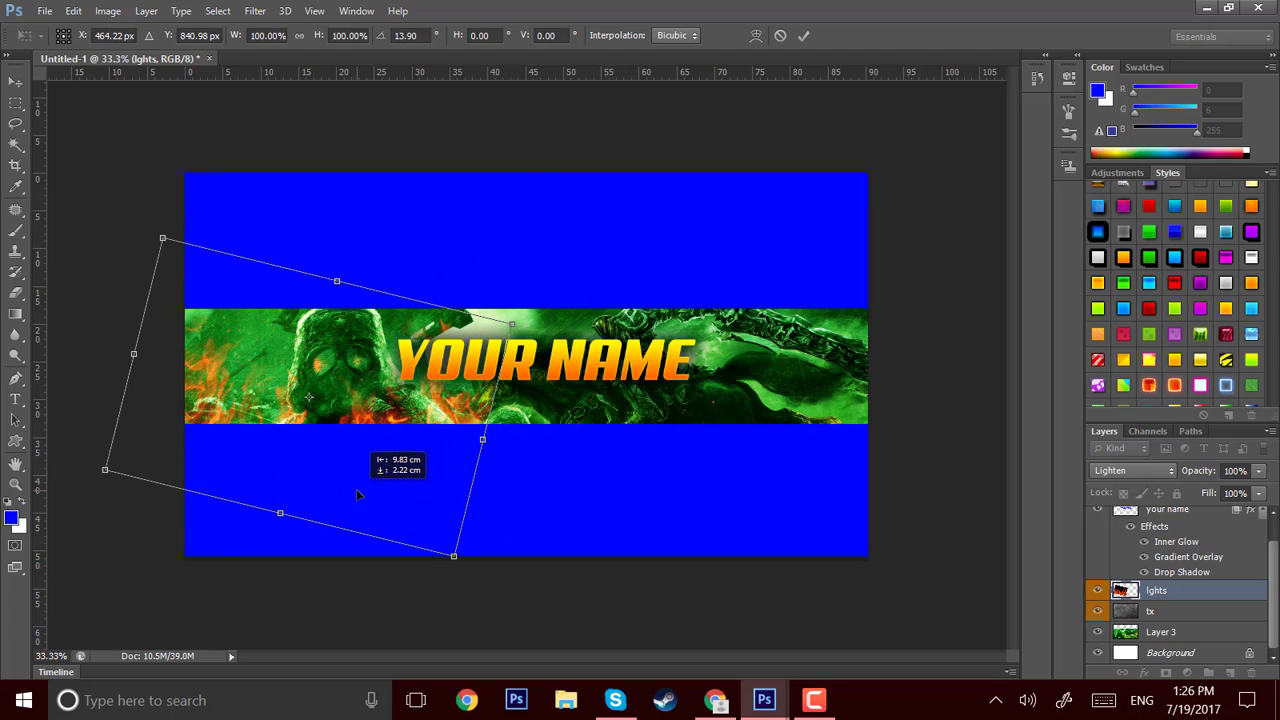
{"action": "key", "text": "Return"}
{"action": "key", "text": "t"}
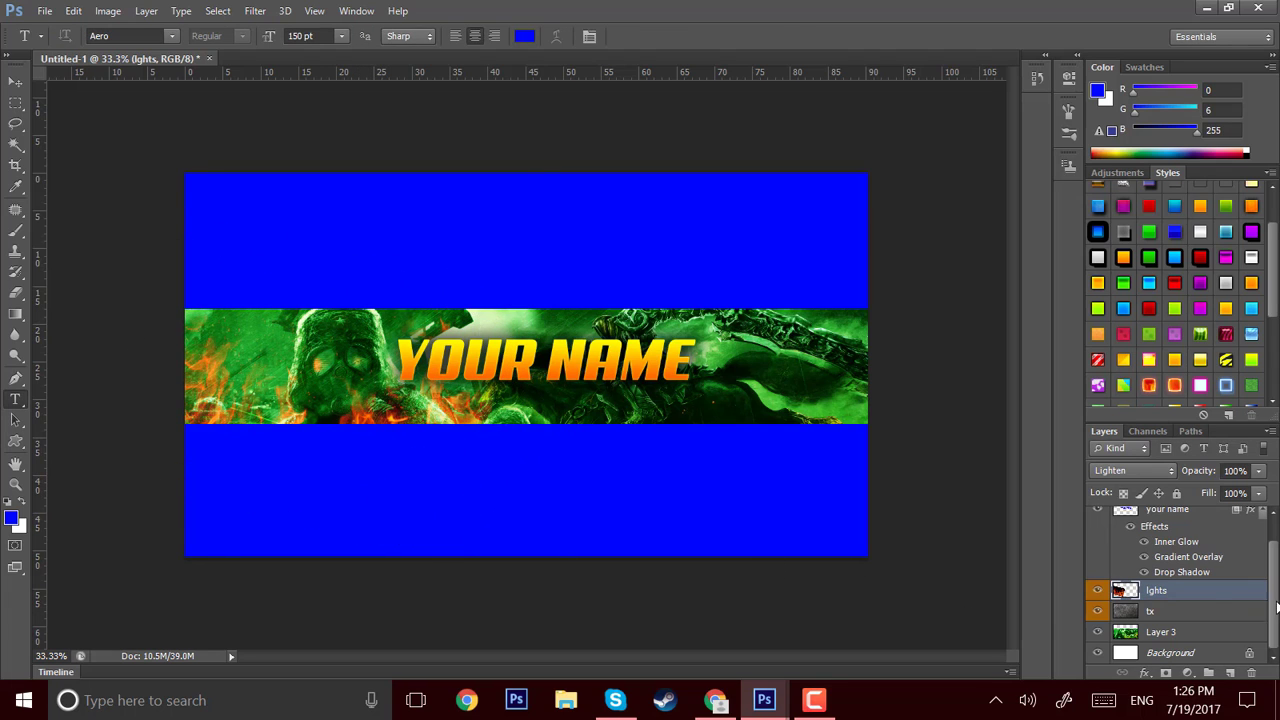
Duplicate the flames layer and move the copy to the middle of the banner, beneath the title
{"action": "left_click_drag", "start_coordinate": [1213, 591], "coordinate": [1229, 672]}
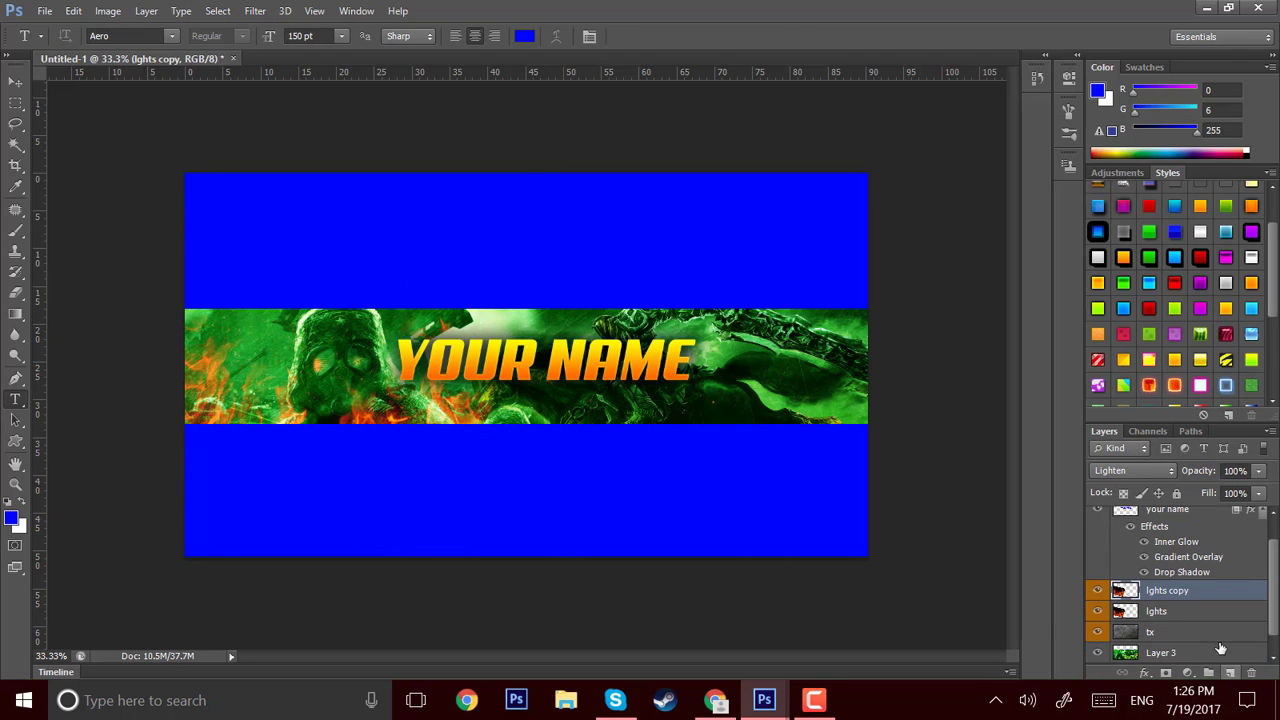
{"action": "key", "text": "ctrl+t"}
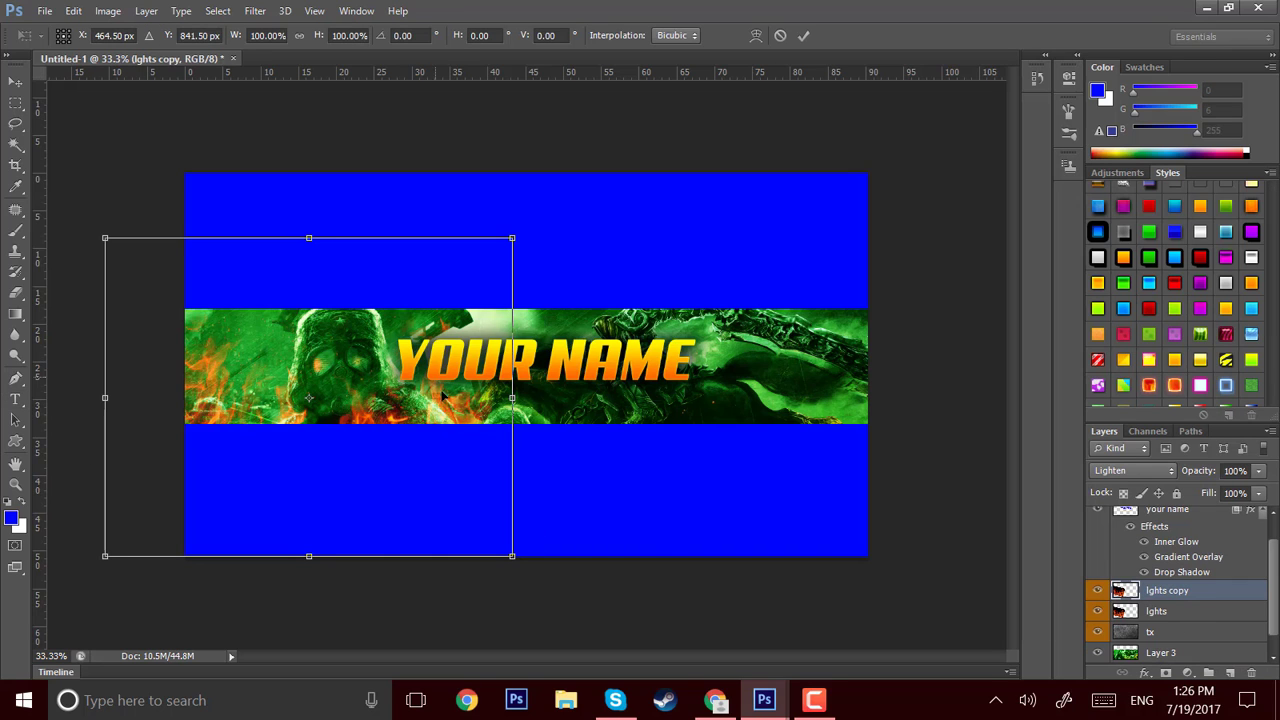
{"action": "left_click_drag", "start_coordinate": [464, 481], "coordinate": [628, 491]}
{"action": "key", "text": "t"}
{"action": "key", "text": "Return"}
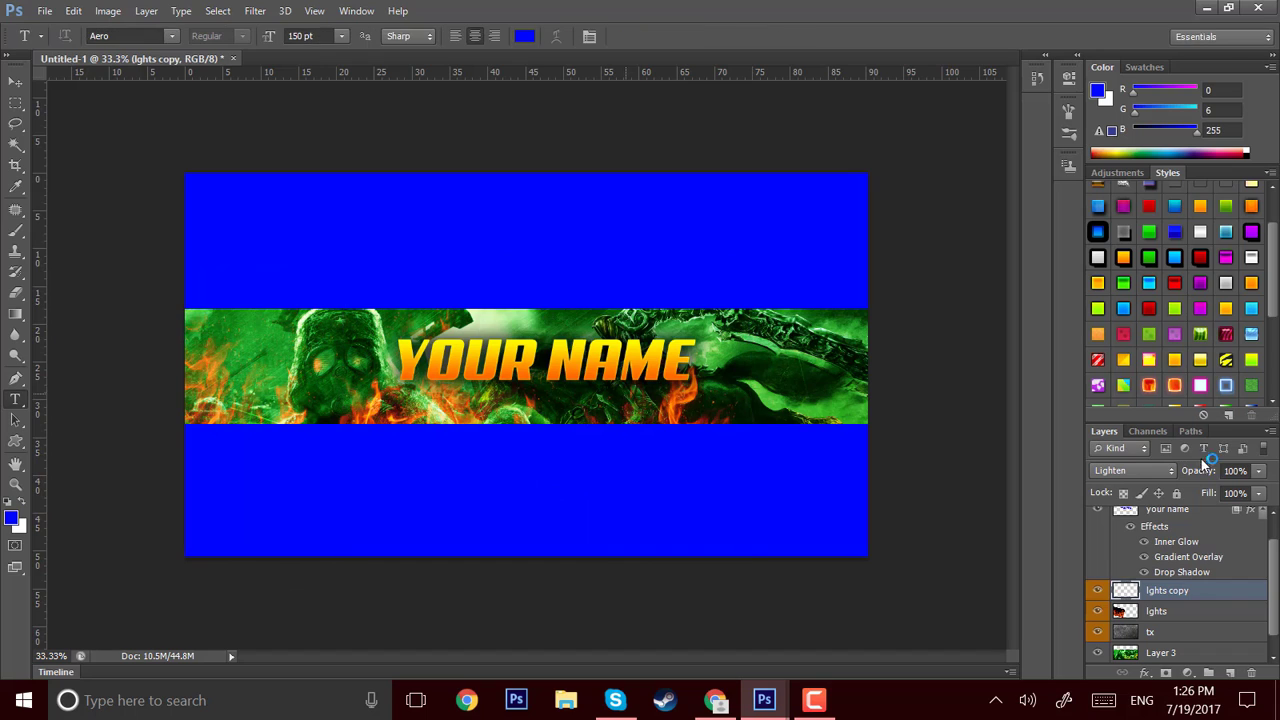
Duplicate the middle flames copy, rotate it about -19.5°, and move it to the banner's right end
{"action": "left_click_drag", "start_coordinate": [1193, 593], "coordinate": [1230, 673]}
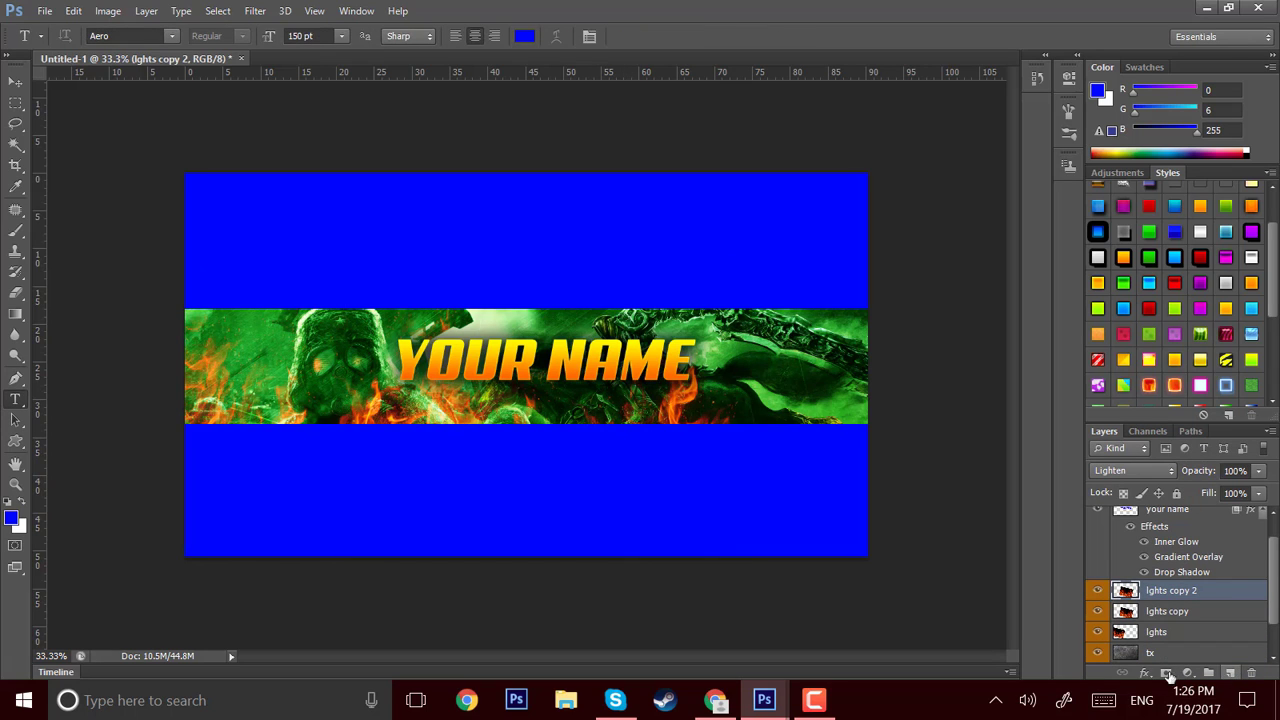
{"action": "key", "text": "ctrl+t"}
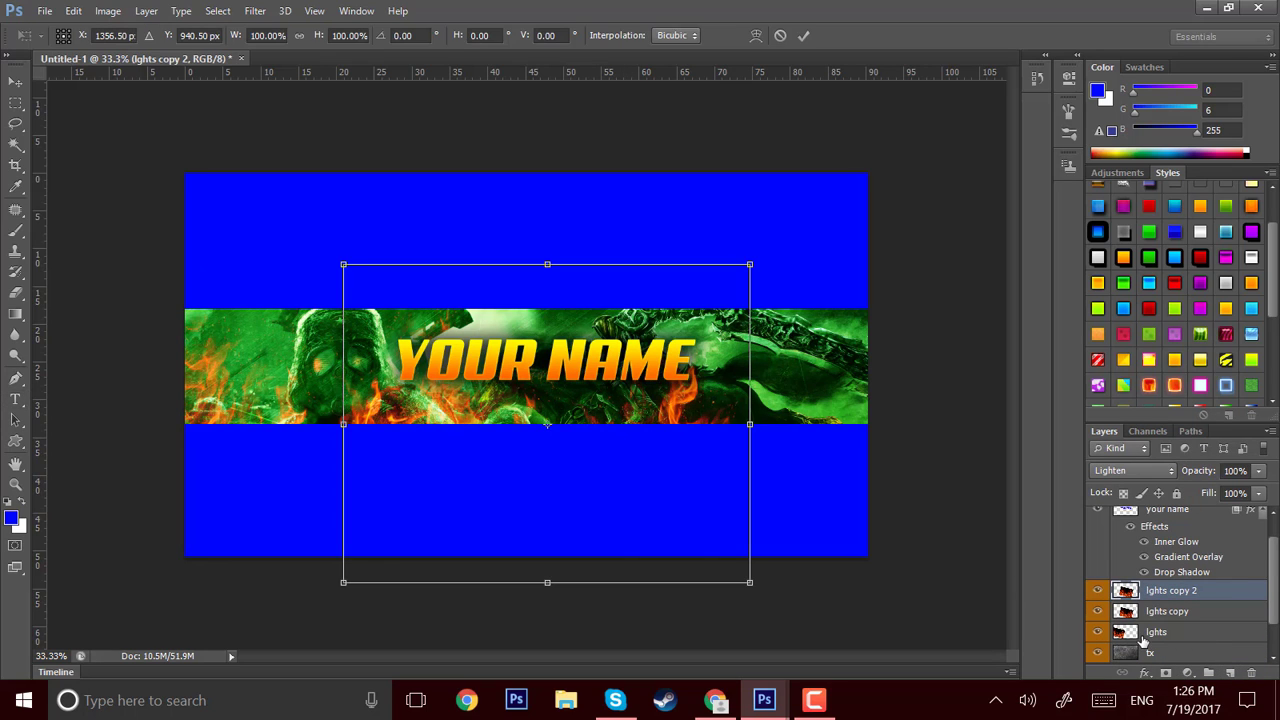
{"action": "left_click_drag", "start_coordinate": [940, 550], "coordinate": [960, 460]}
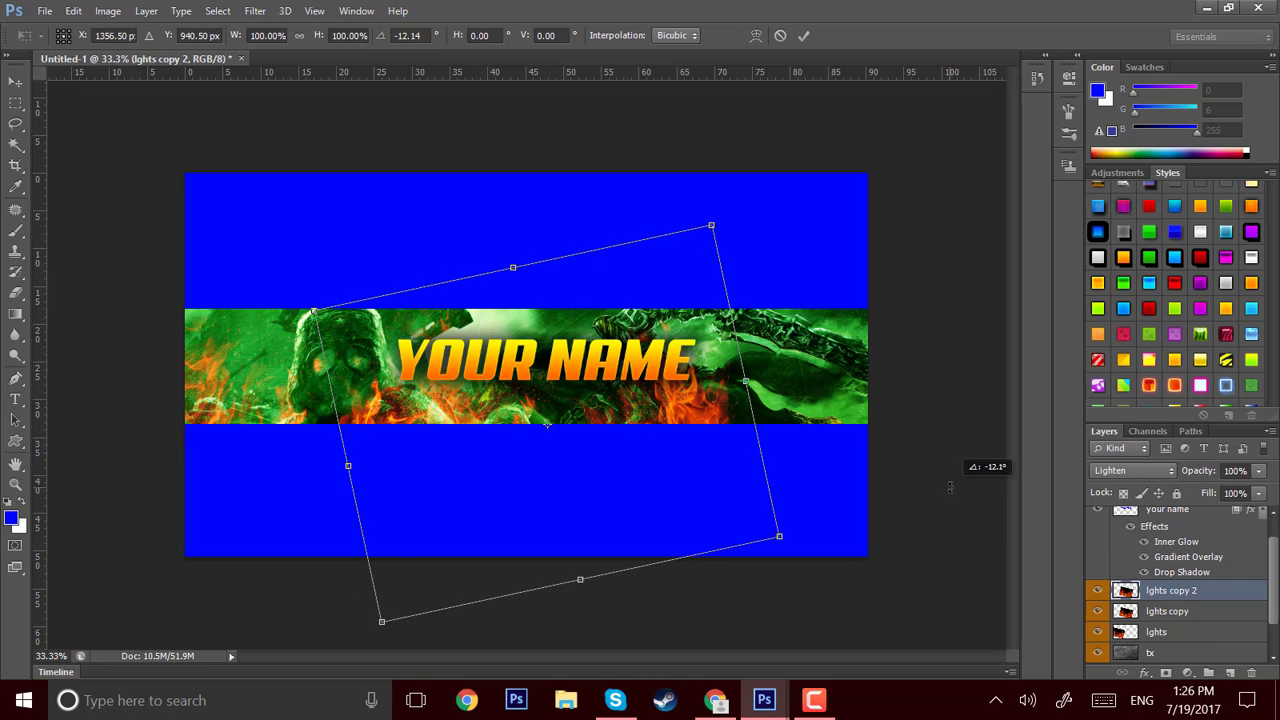
{"action": "left_click_drag", "start_coordinate": [563, 486], "coordinate": [770, 509]}
{"action": "left_click_drag", "start_coordinate": [800, 512], "coordinate": [766, 480]}
{"action": "left_click_drag", "start_coordinate": [513, 582], "coordinate": [548, 558]}
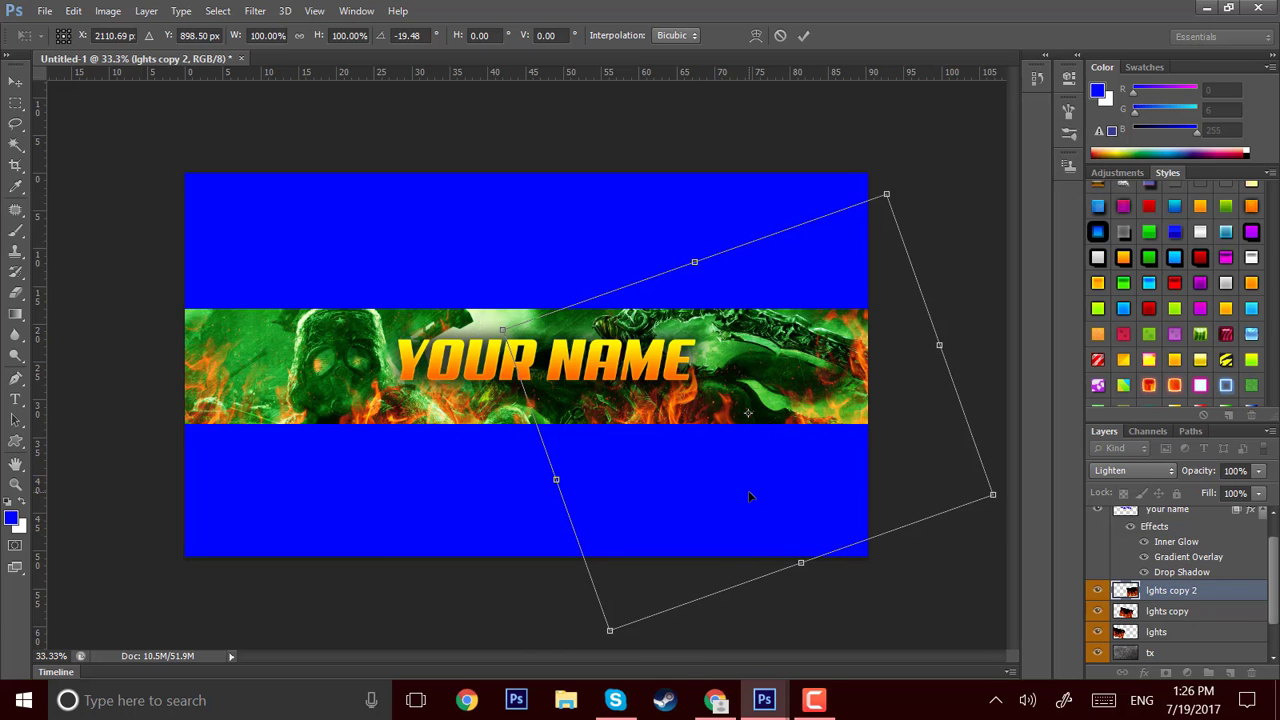
{"action": "mouse_move", "coordinate": [748, 490]}
{"action": "left_mouse_down"}
{"action": "mouse_move", "coordinate": [754, 508]}
{"action": "mouse_move", "coordinate": [735, 510]}
{"action": "left_mouse_up"}
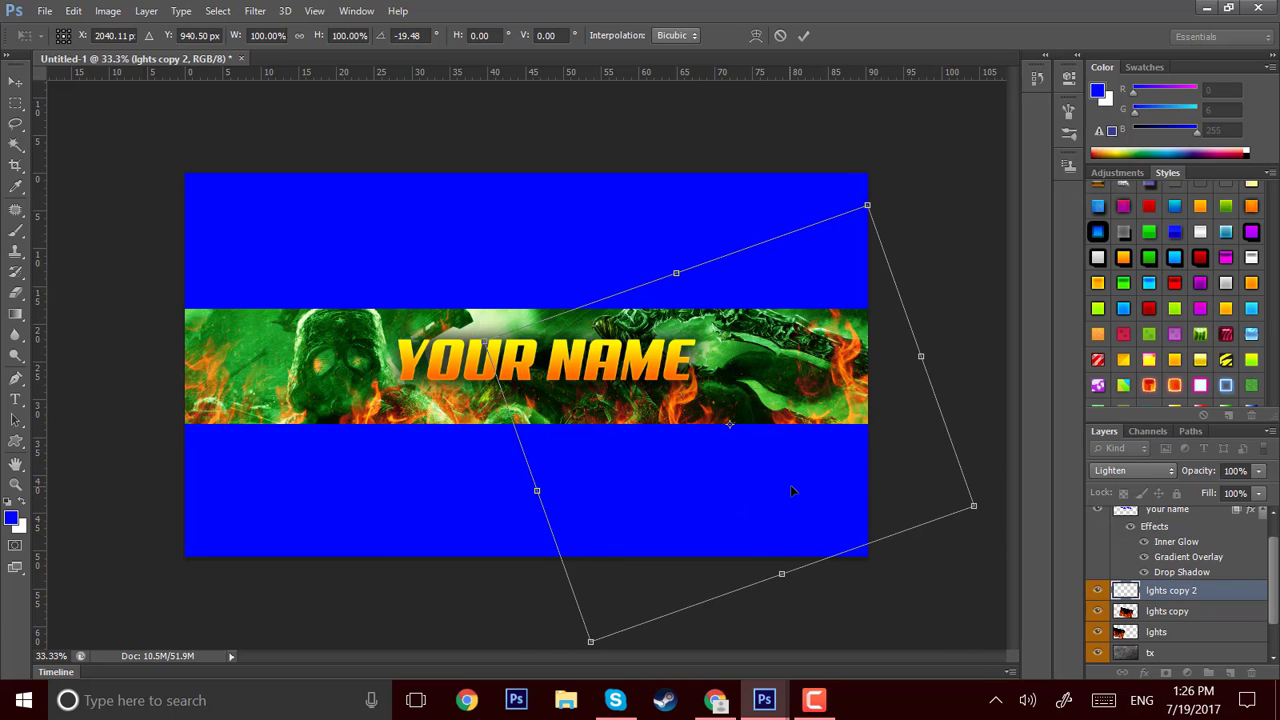
{"action": "key", "text": "Return"}
{"action": "key", "text": "t"}
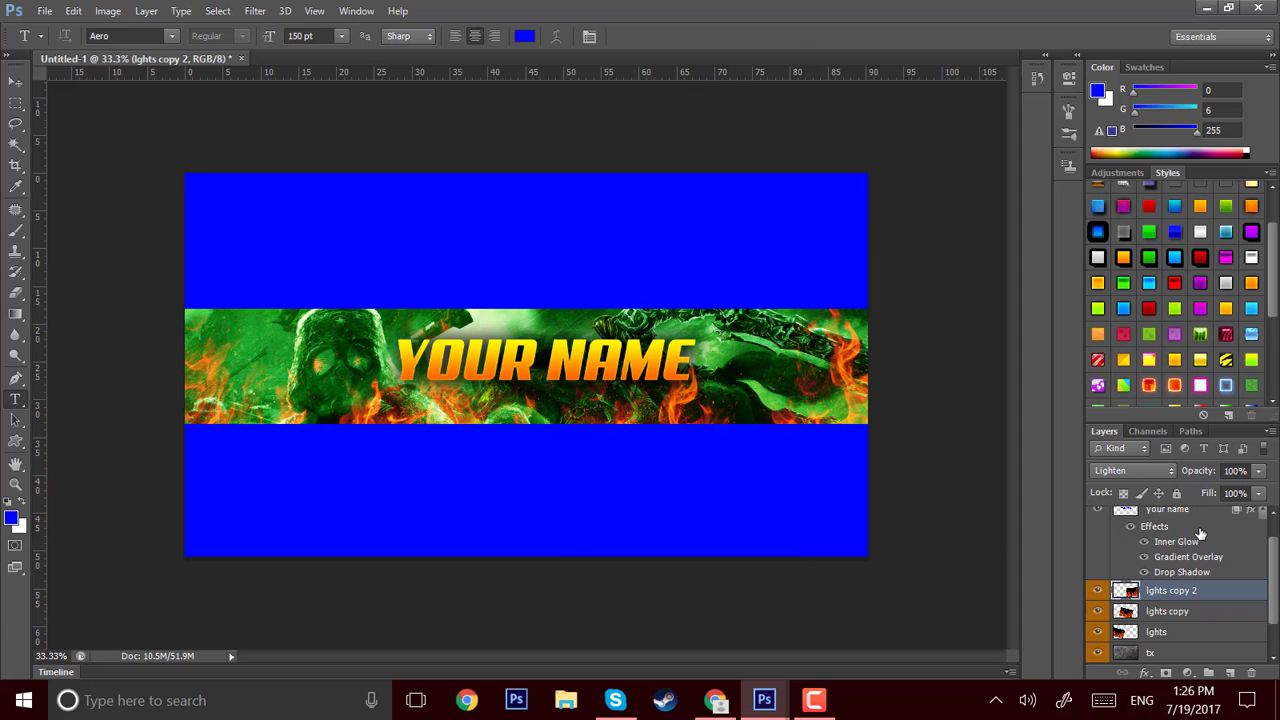
Try a lime green style on the topmost flames copy and a merge of the three flames layers, undoing each
{"action": "left_click", "coordinate": [1180, 307]}
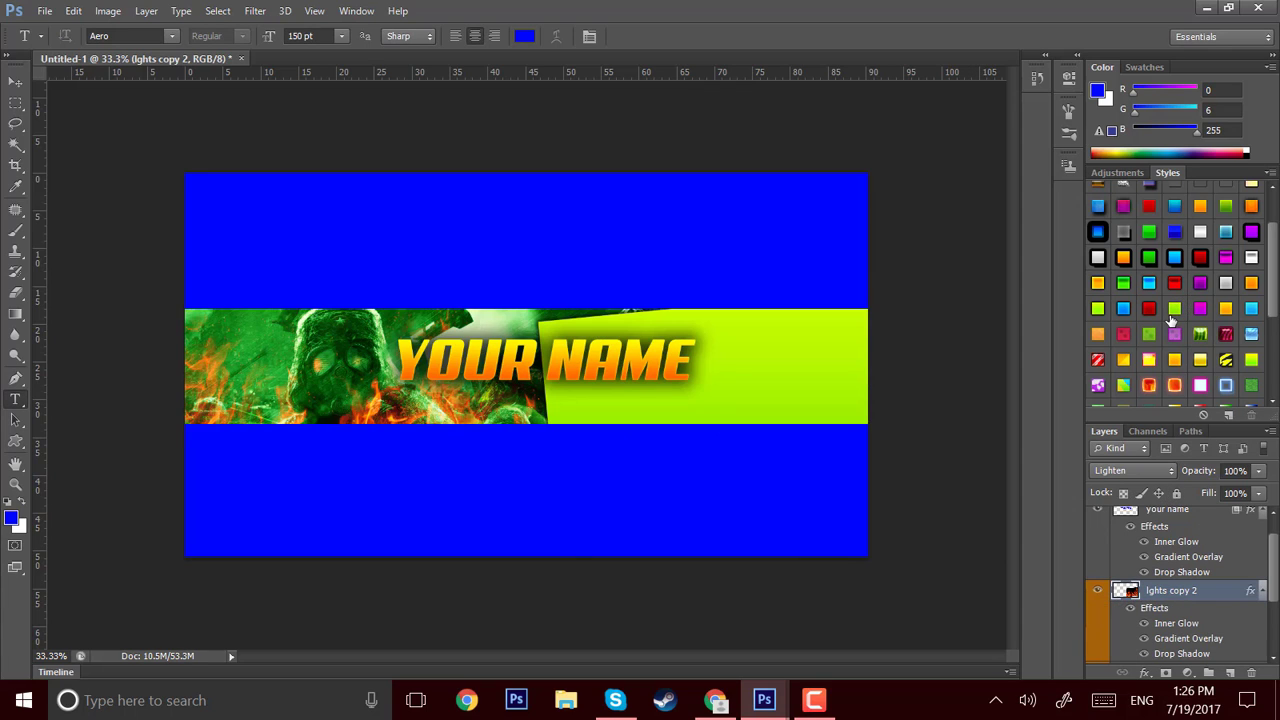
{"action": "key", "text": "ctrl+z"}
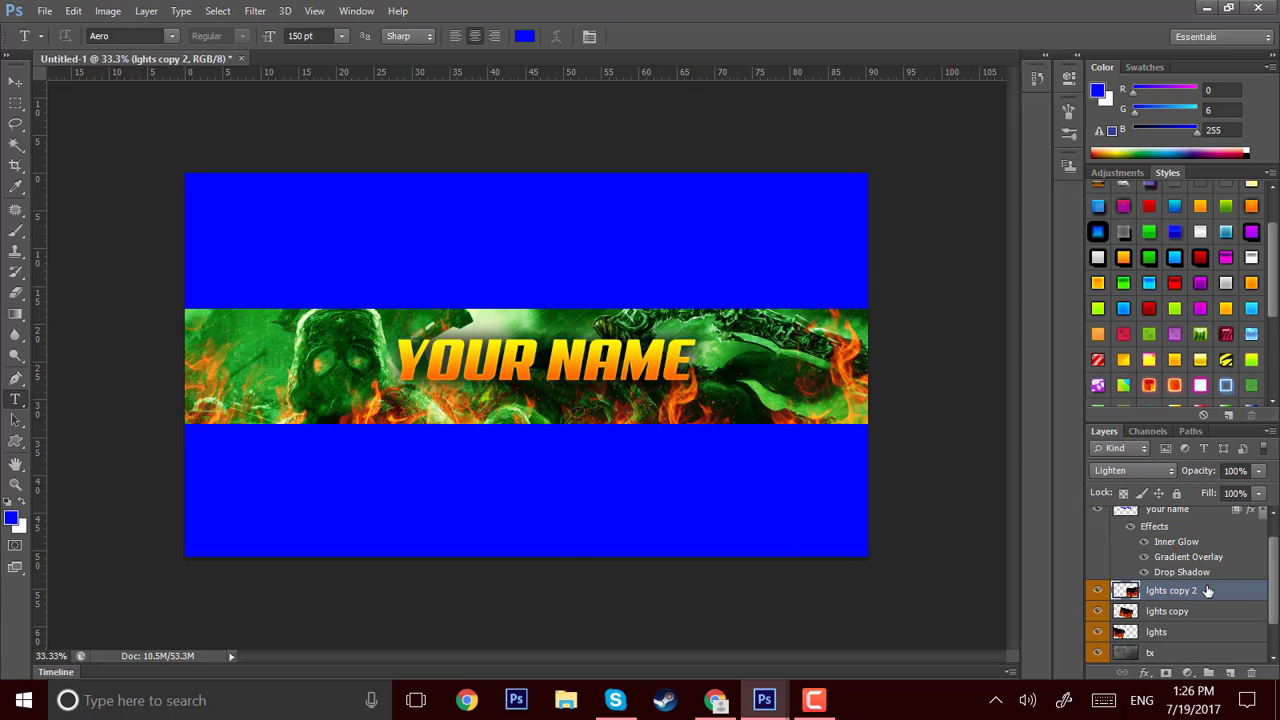
{"action": "left_click", "coordinate": [1177, 611], "text": "shift"}
{"action": "left_click", "coordinate": [1178, 631], "text": "shift"}
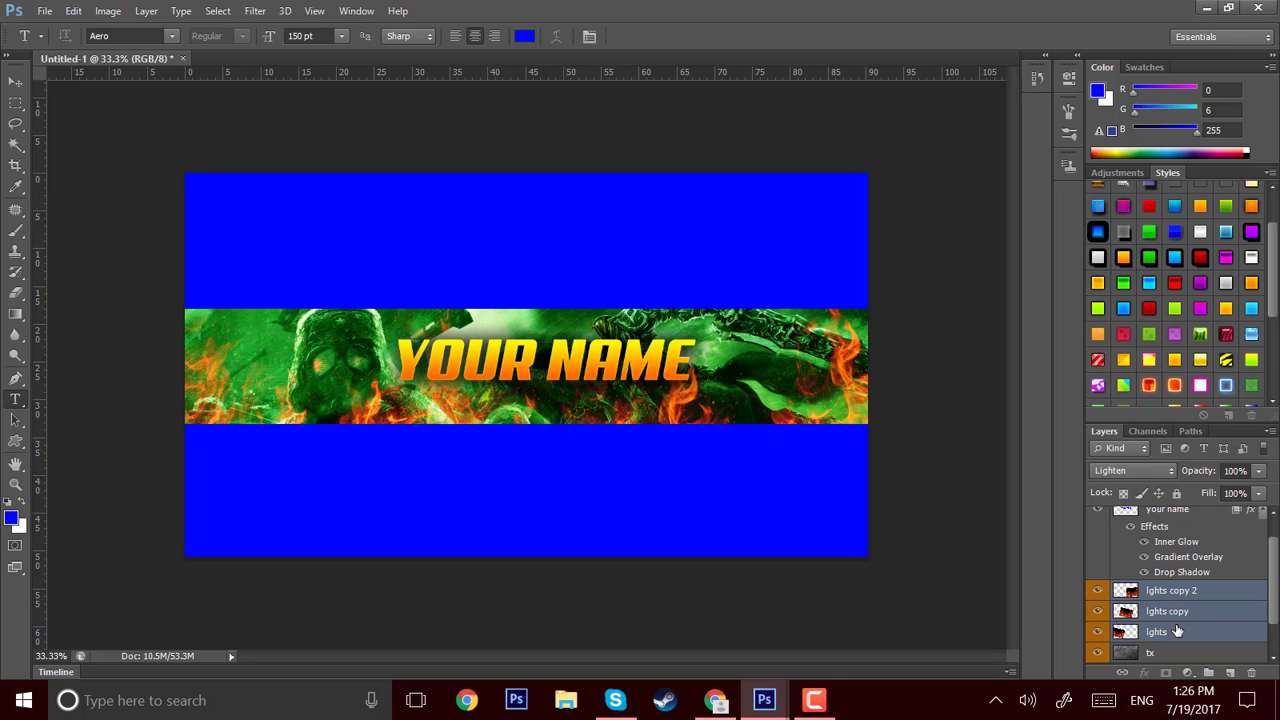
{"action": "key", "text": "ctrl+e"}
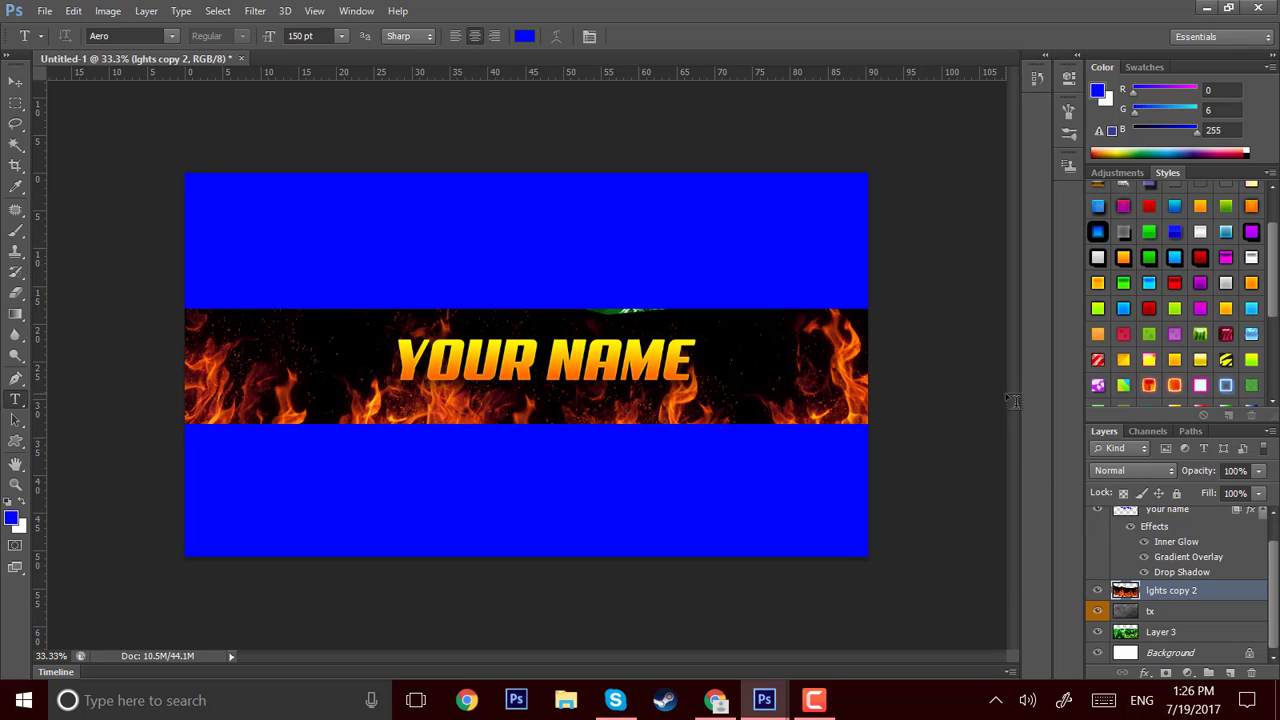
{"action": "key", "text": "ctrl+z"}
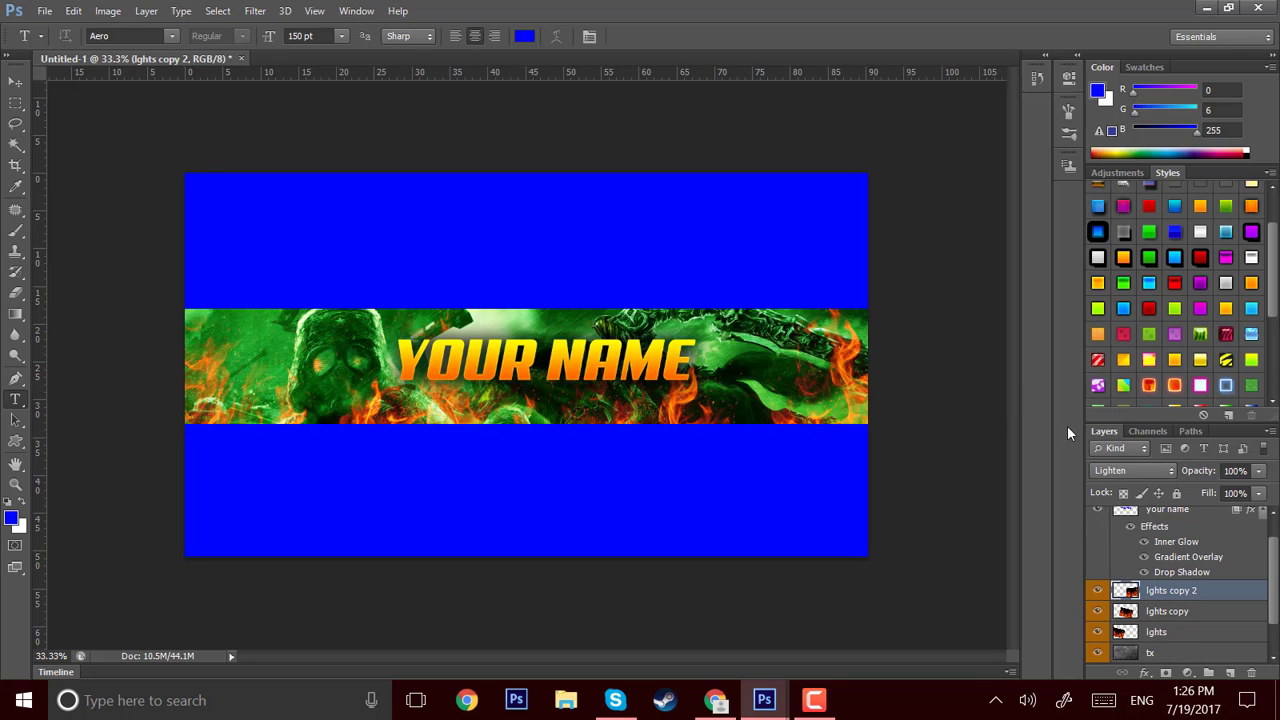
Merge the three flames layers into one and set the merged layer's blend mode to Screen
{"action": "left_click", "coordinate": [1150, 613], "text": "shift"}
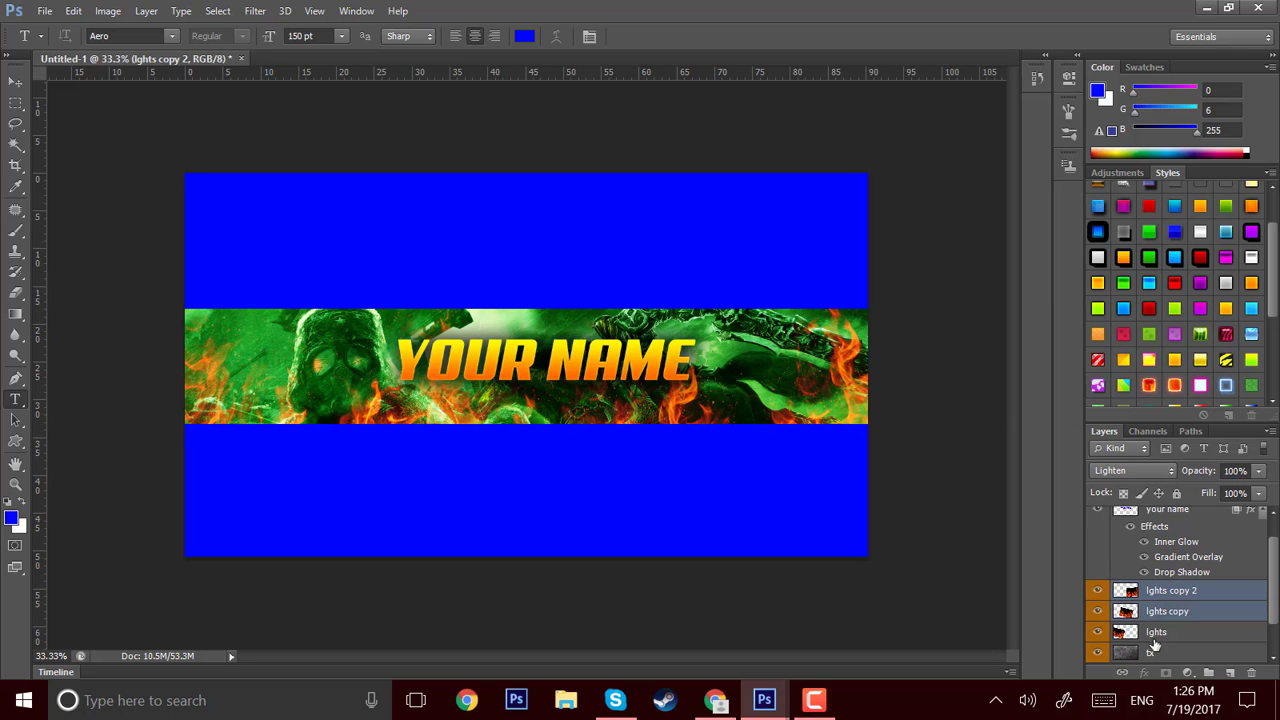
{"action": "left_click", "coordinate": [1156, 633], "text": "shift"}
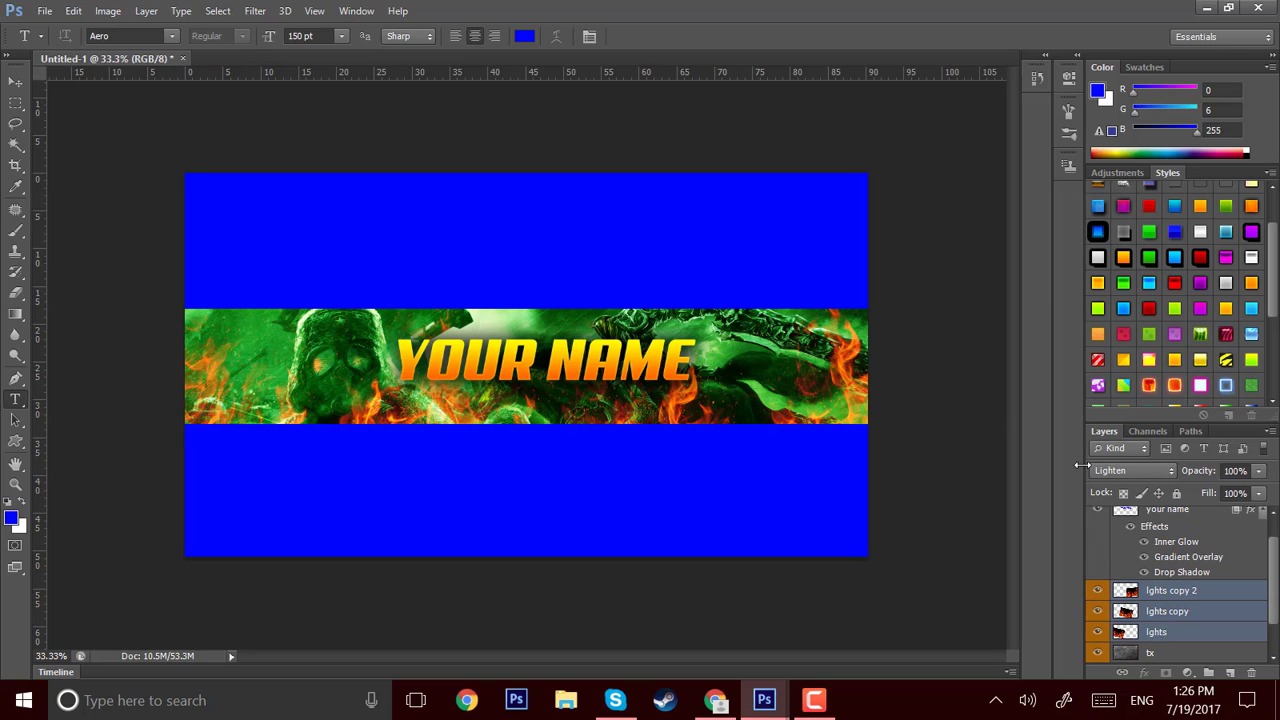
{"action": "key", "text": "ctrl+e"}
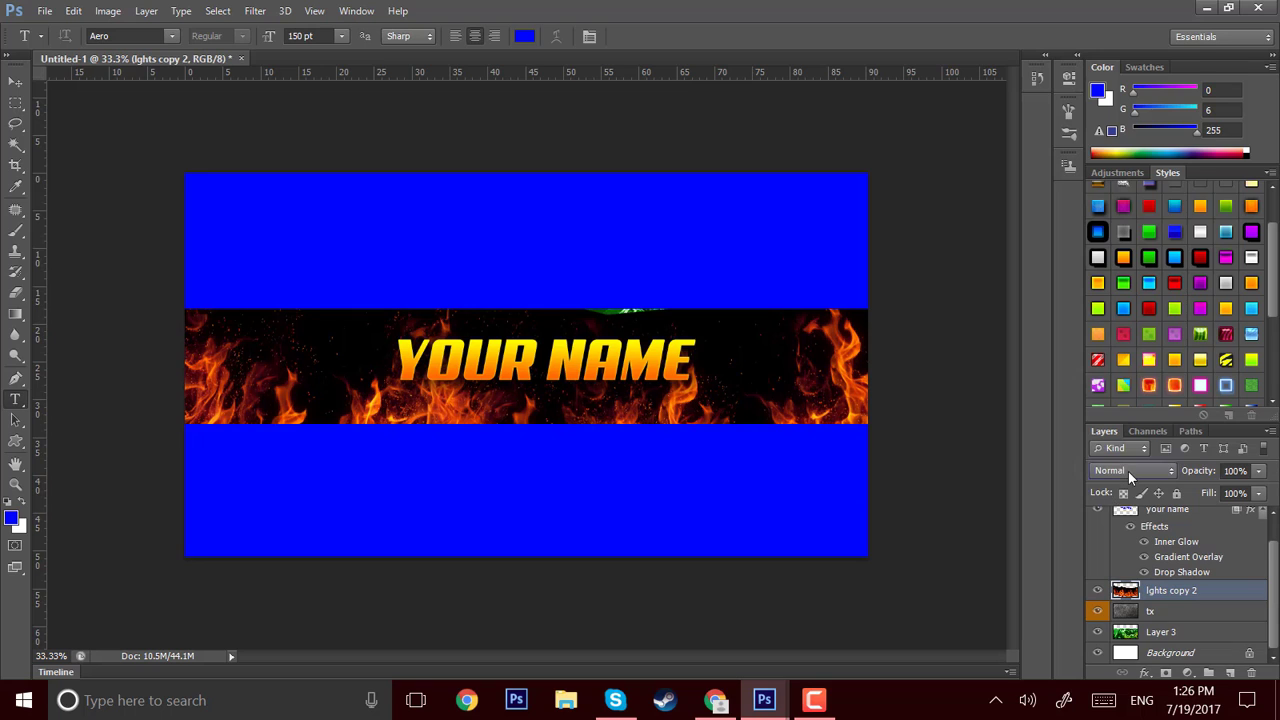
{"action": "left_click", "coordinate": [1130, 474]}
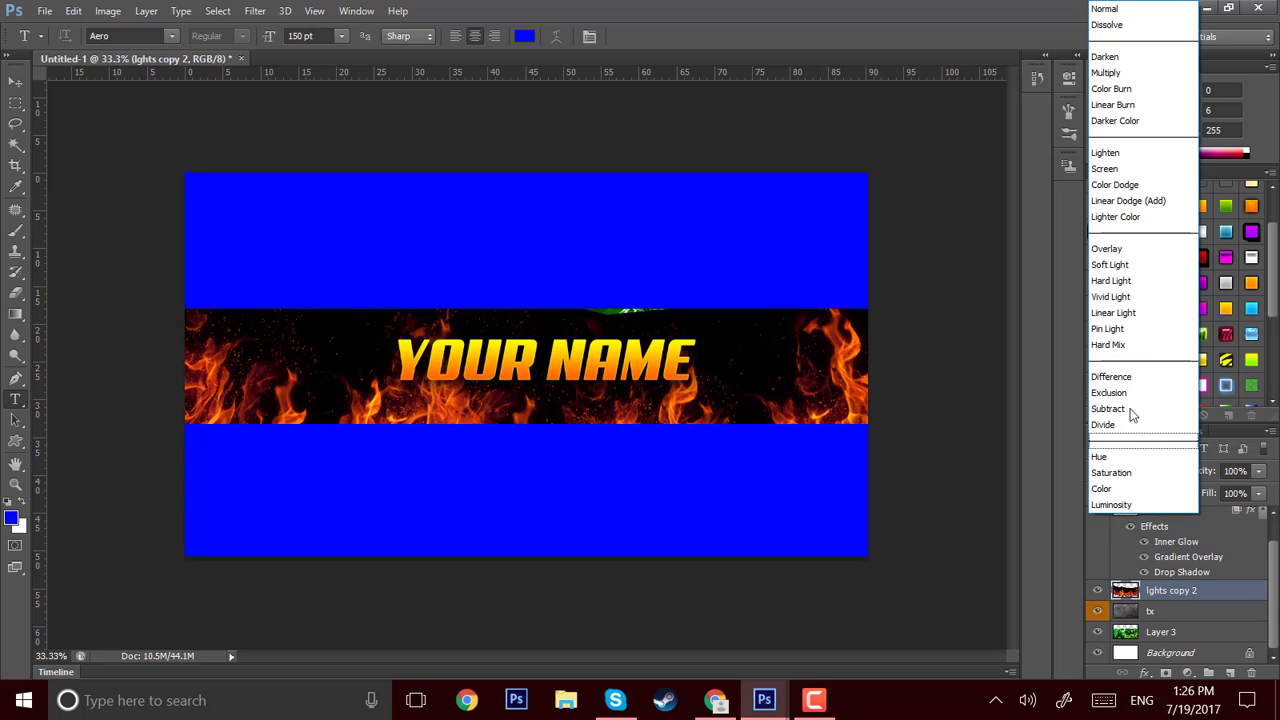
{"action": "left_click", "coordinate": [1133, 168]}
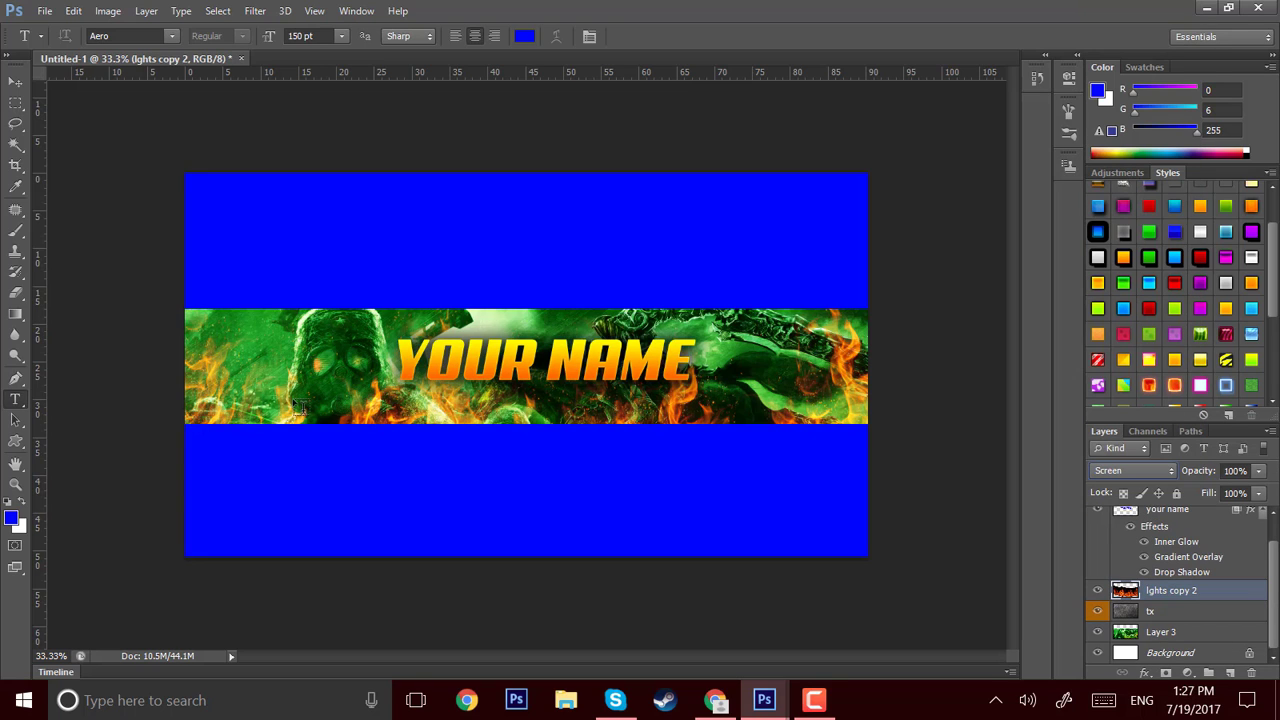
Try a preset style and the Soft Light blend mode on the merged flames layer, and set it back to Screen
{"action": "left_click", "coordinate": [1200, 386]}
{"action": "key", "text": "ctrl+z"}
{"action": "left_click", "coordinate": [1154, 468]}
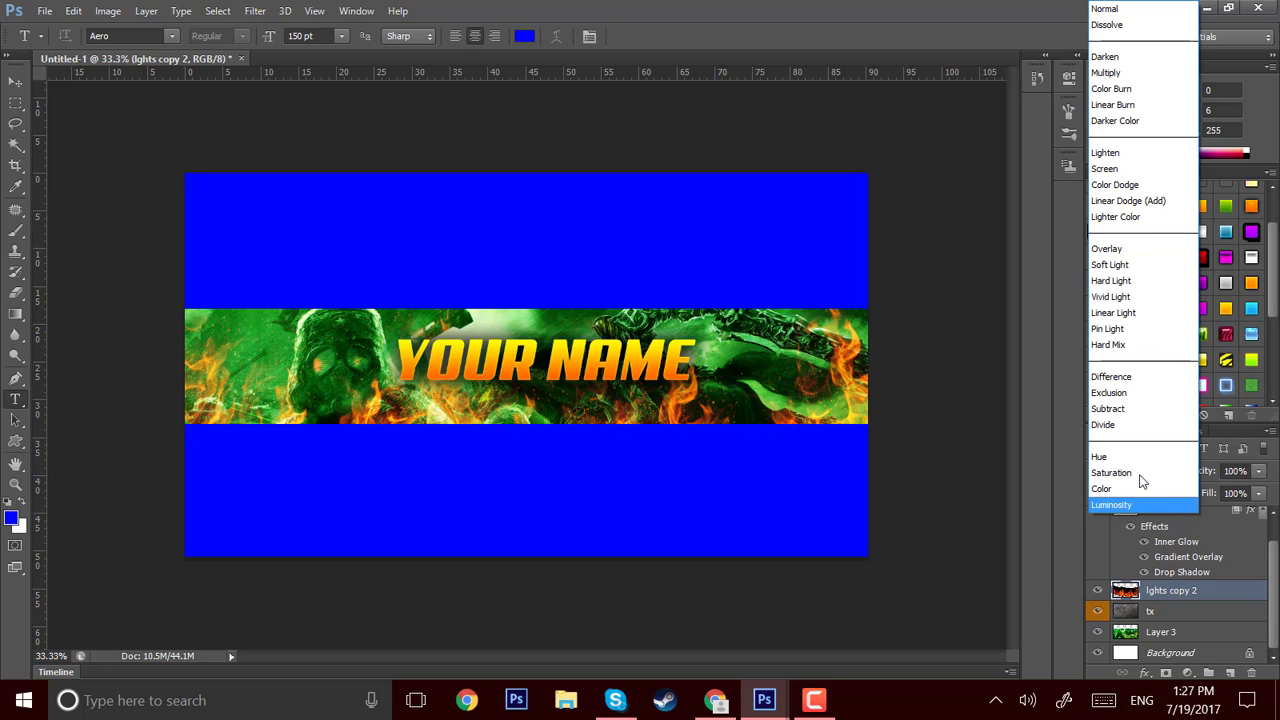
{"action": "key", "text": "Up"}
{"action": "key", "text": "Up"}
{"action": "key", "text": "Up"}
{"action": "key", "text": "Up"}
{"action": "key", "text": "Up"}
{"action": "key", "text": "Up"}
{"action": "key", "text": "Up"}
{"action": "key", "text": "Up"}
{"action": "key", "text": "Up"}
{"action": "key", "text": "Up"}
{"action": "key", "text": "Up"}
{"action": "key", "text": "Up"}
{"action": "key", "text": "Up"}
{"action": "key", "text": "Up"}
{"action": "key", "text": "Down"}
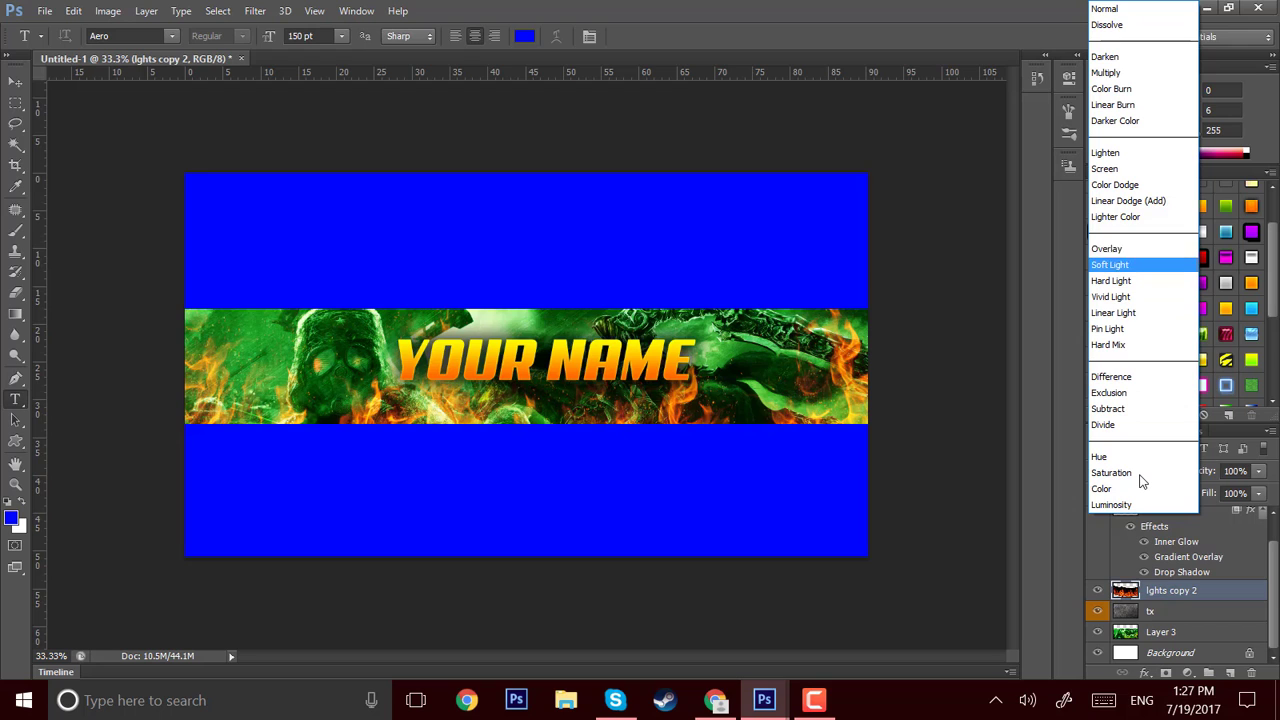
{"action": "key", "text": "Return"}
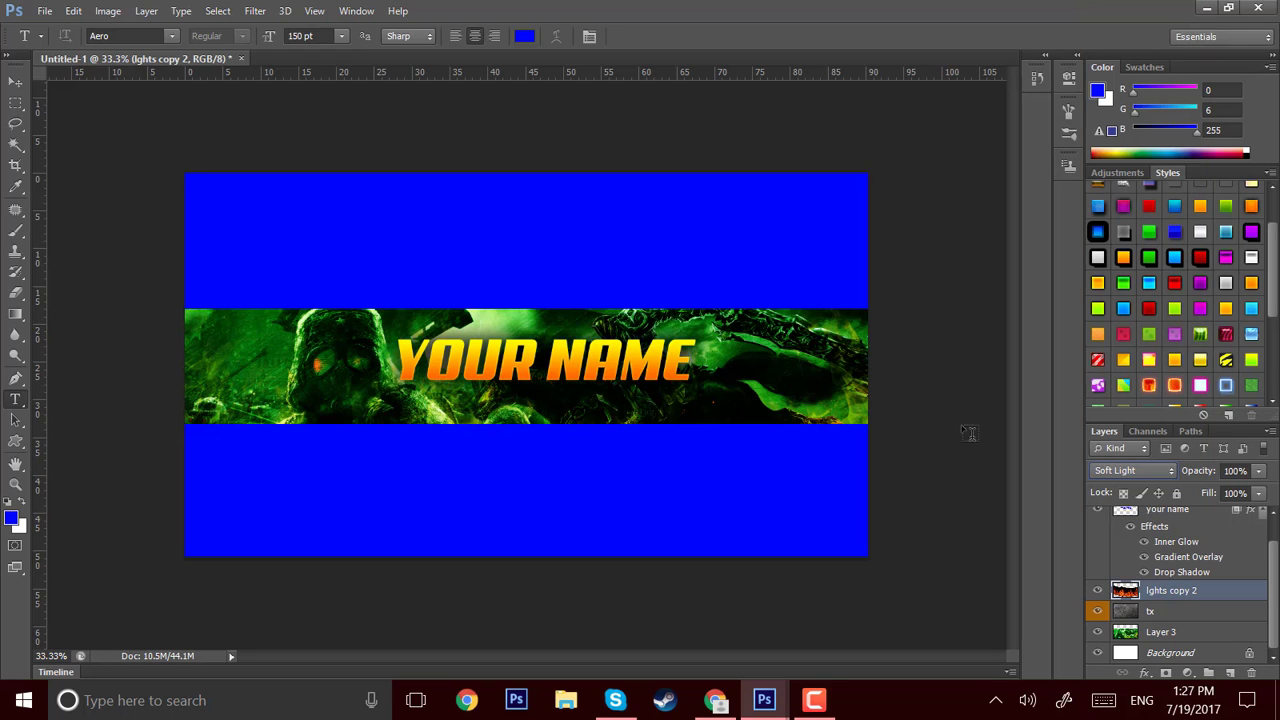
{"action": "left_click", "coordinate": [1156, 470]}
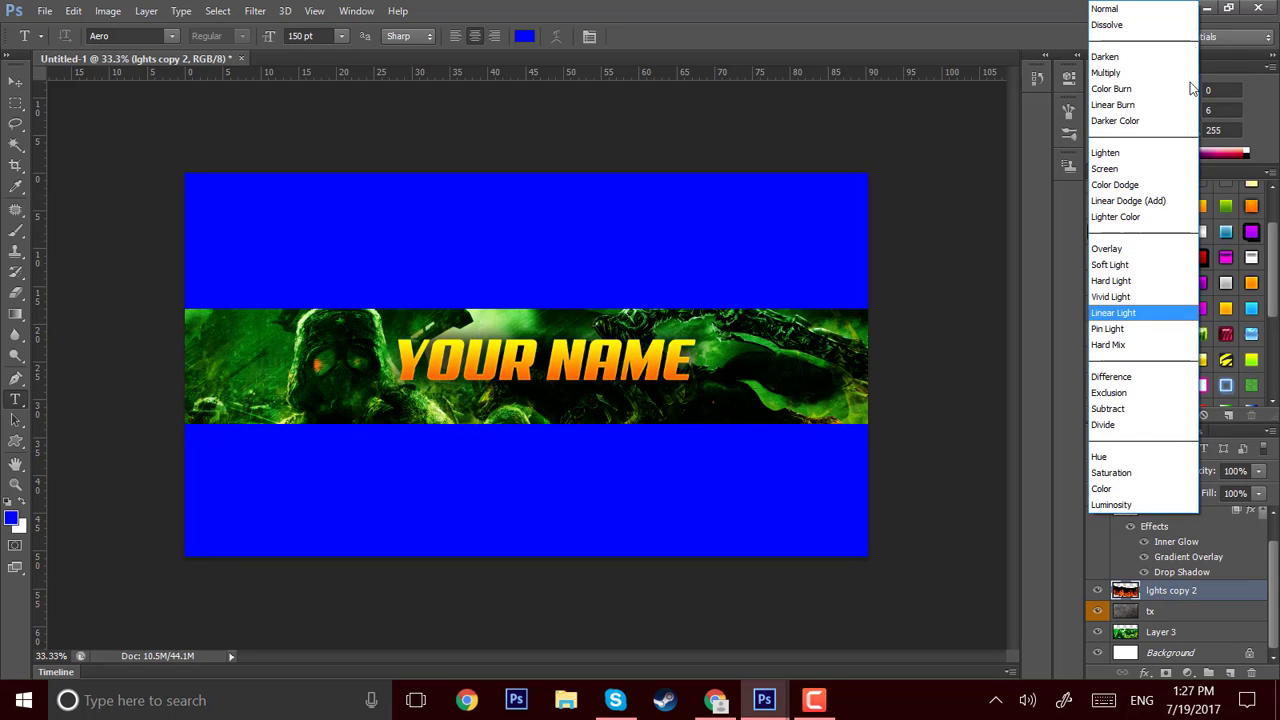
{"action": "left_click", "coordinate": [1128, 168]}
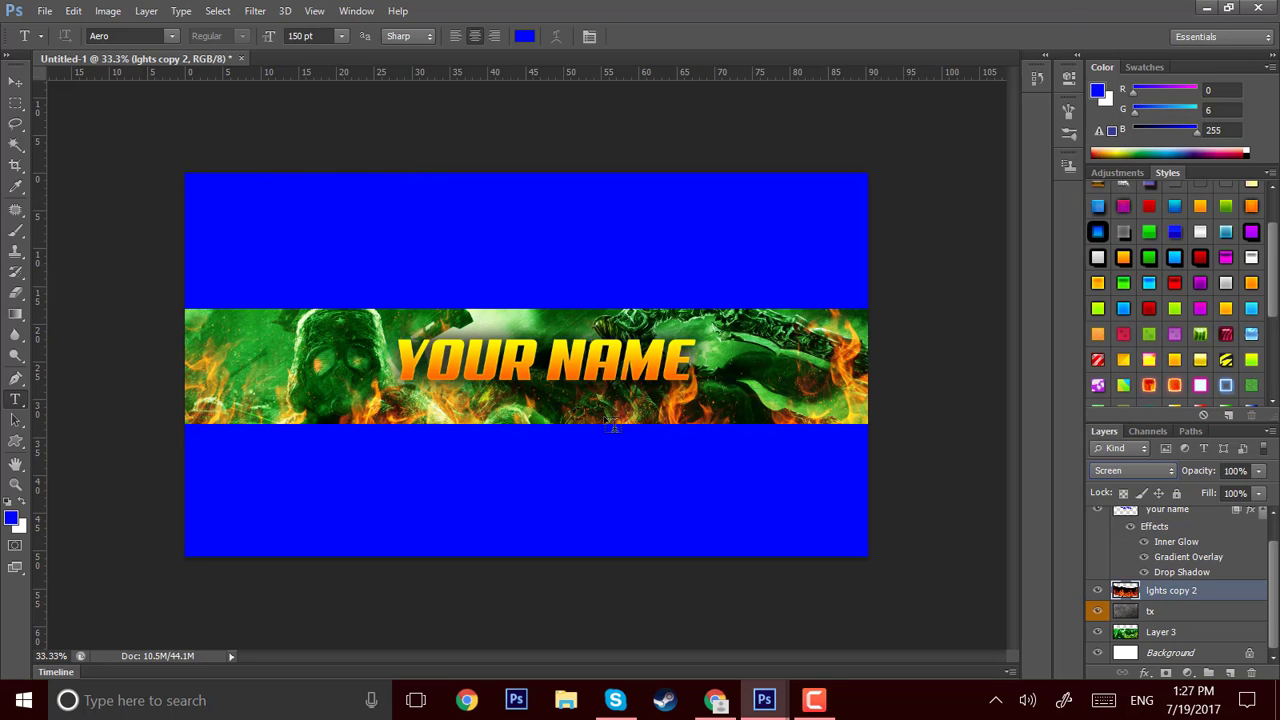
Switch to Rampzys_Pack.psd, hide the flames layer, and preview the remaining layers of the Lights group one at a time
{"action": "mouse_move", "coordinate": [764, 700]}
{"action": "left_click", "coordinate": [900, 615]}
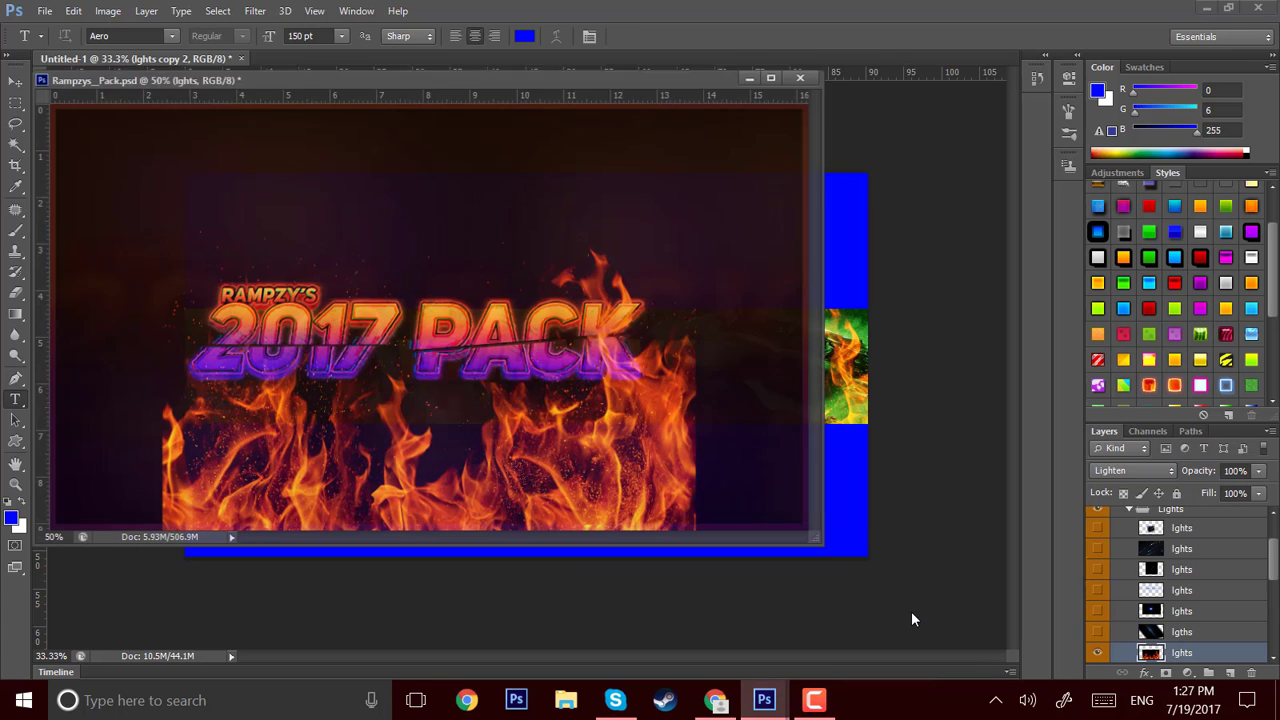
{"action": "left_click", "coordinate": [1100, 652]}
{"action": "left_click", "coordinate": [1100, 631]}
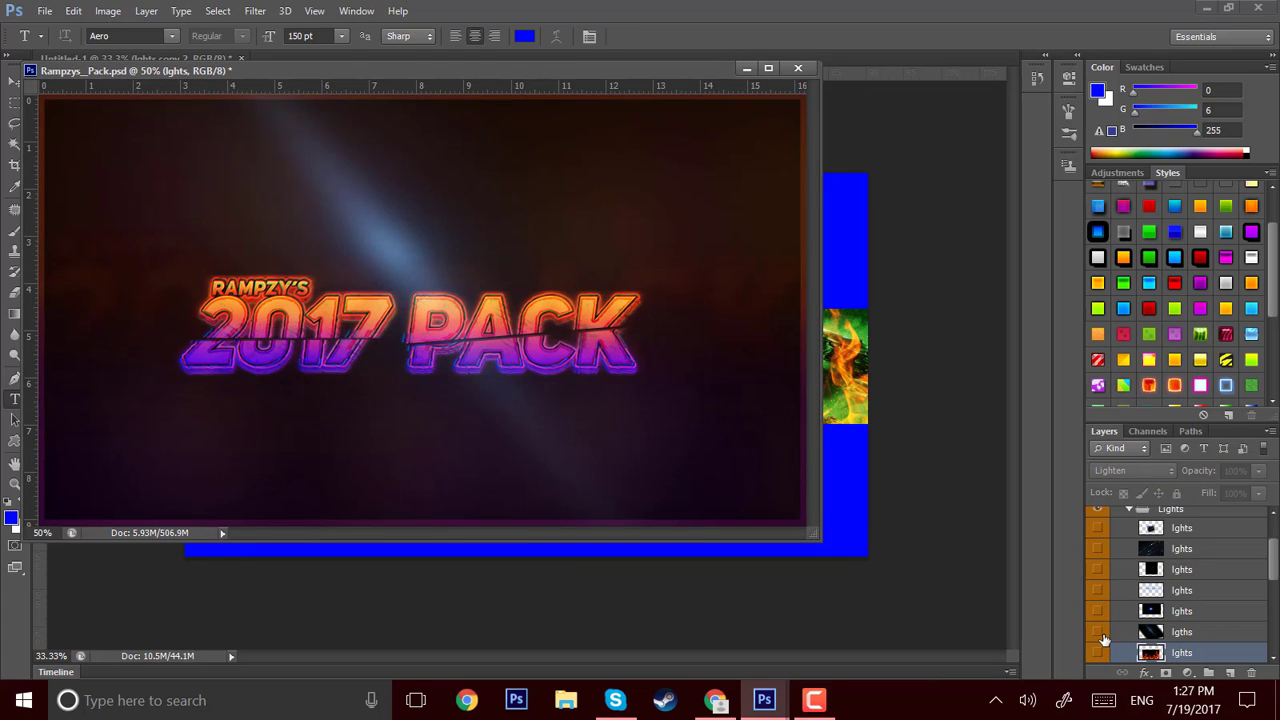
{"action": "left_click", "coordinate": [1100, 631]}
{"action": "scroll", "coordinate": [1102, 635], "scroll_direction": "down", "scroll_amount": 3}
{"action": "left_click", "coordinate": [1100, 641]}
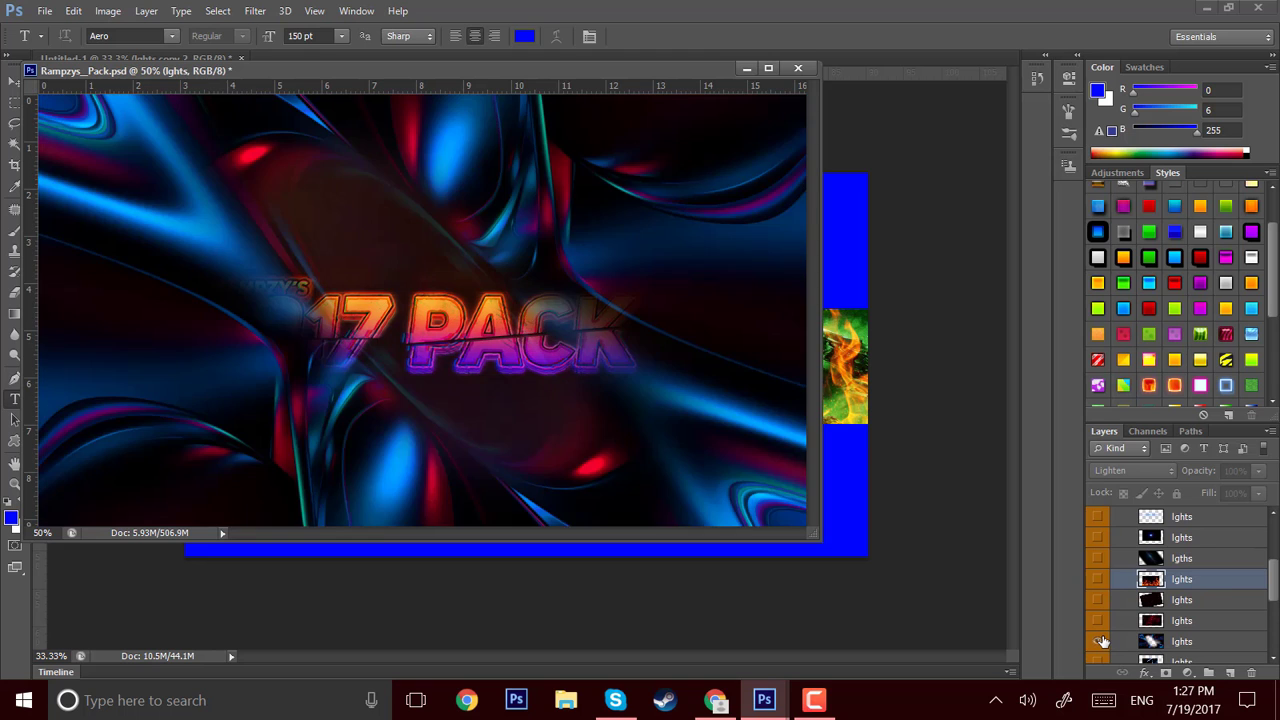
{"action": "left_click", "coordinate": [1100, 641]}
{"action": "scroll", "coordinate": [1103, 641], "scroll_direction": "down", "scroll_amount": 1}
{"action": "left_click", "coordinate": [1100, 641]}
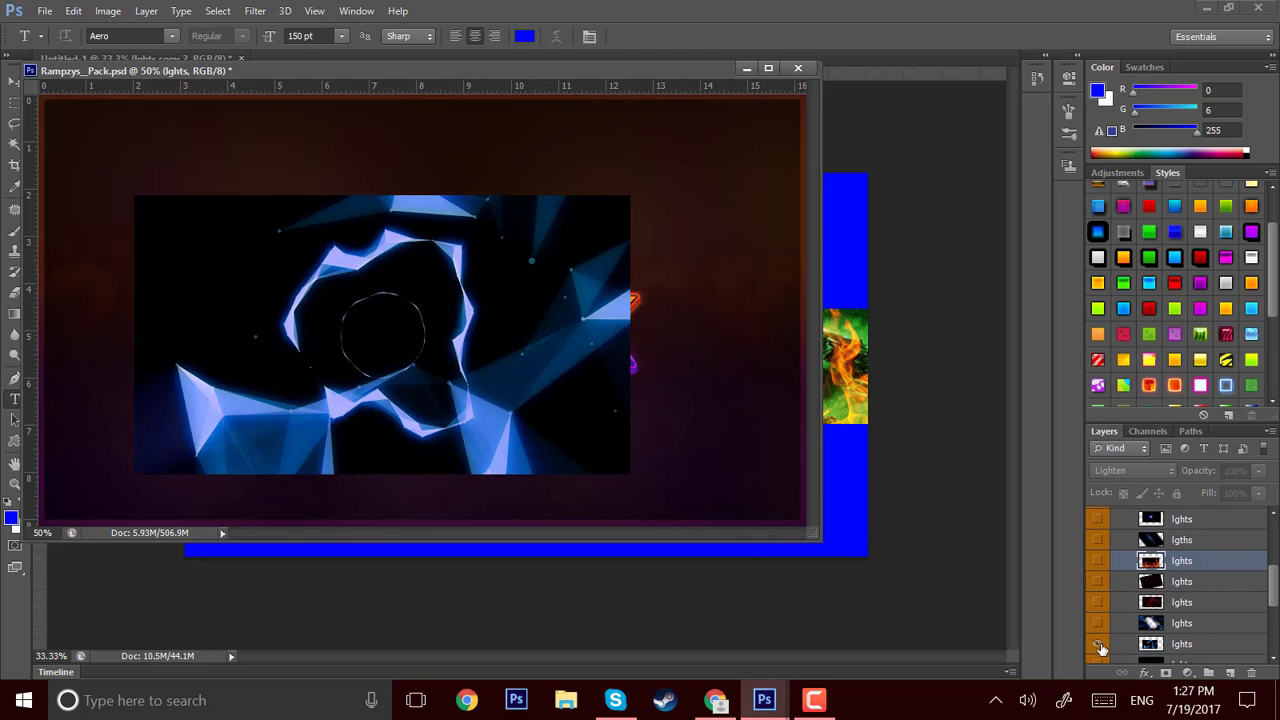
{"action": "left_click", "coordinate": [1100, 644]}
{"action": "scroll", "coordinate": [1101, 648], "scroll_direction": "down", "scroll_amount": 1}
{"action": "left_click", "coordinate": [1100, 648]}
{"action": "left_click", "coordinate": [1100, 648]}
{"action": "scroll", "coordinate": [1100, 648], "scroll_direction": "down", "scroll_amount": 1}
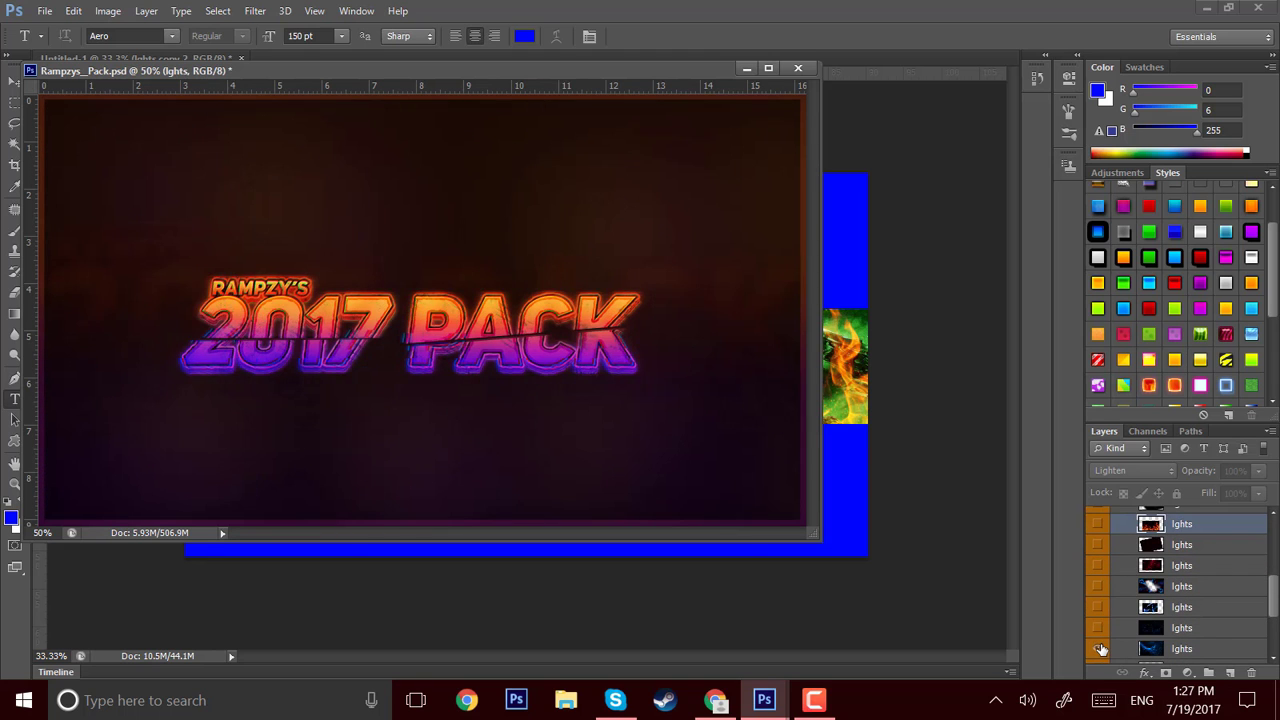
{"action": "left_click", "coordinate": [1100, 648]}
{"action": "left_click", "coordinate": [1100, 648]}
{"action": "scroll", "coordinate": [1101, 650], "scroll_direction": "down", "scroll_amount": 1}
{"action": "left_click", "coordinate": [1097, 634]}
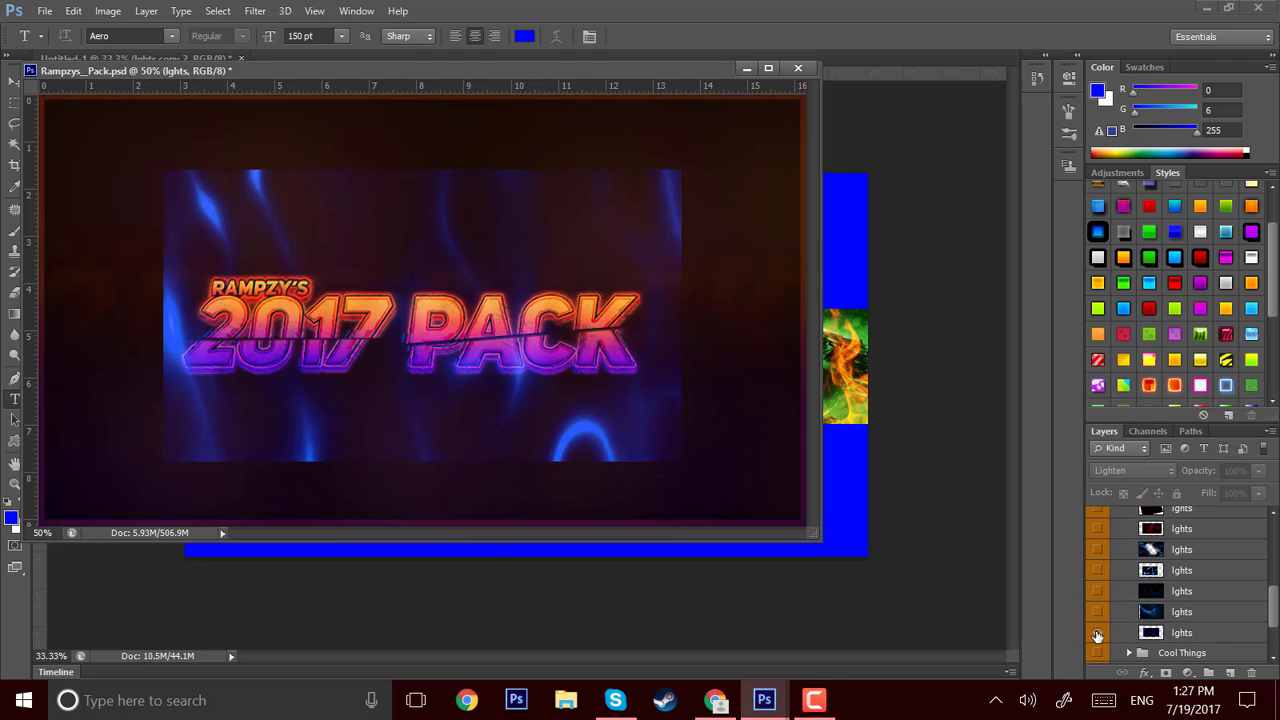
{"action": "left_click", "coordinate": [1098, 634]}
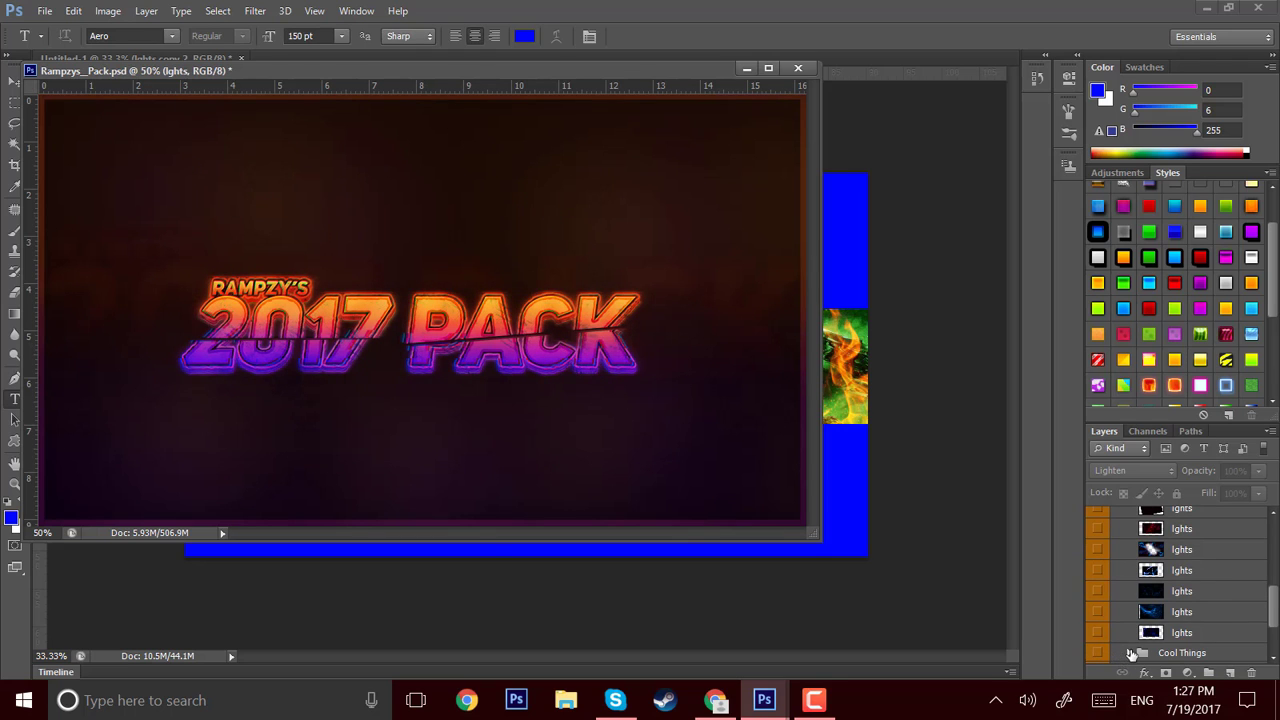
Expand the Cool Things group, make it visible, and preview its ct layers one at a time
{"action": "left_click", "coordinate": [1131, 653]}
{"action": "left_click", "coordinate": [1098, 616]}
{"action": "left_click", "coordinate": [1100, 633]}
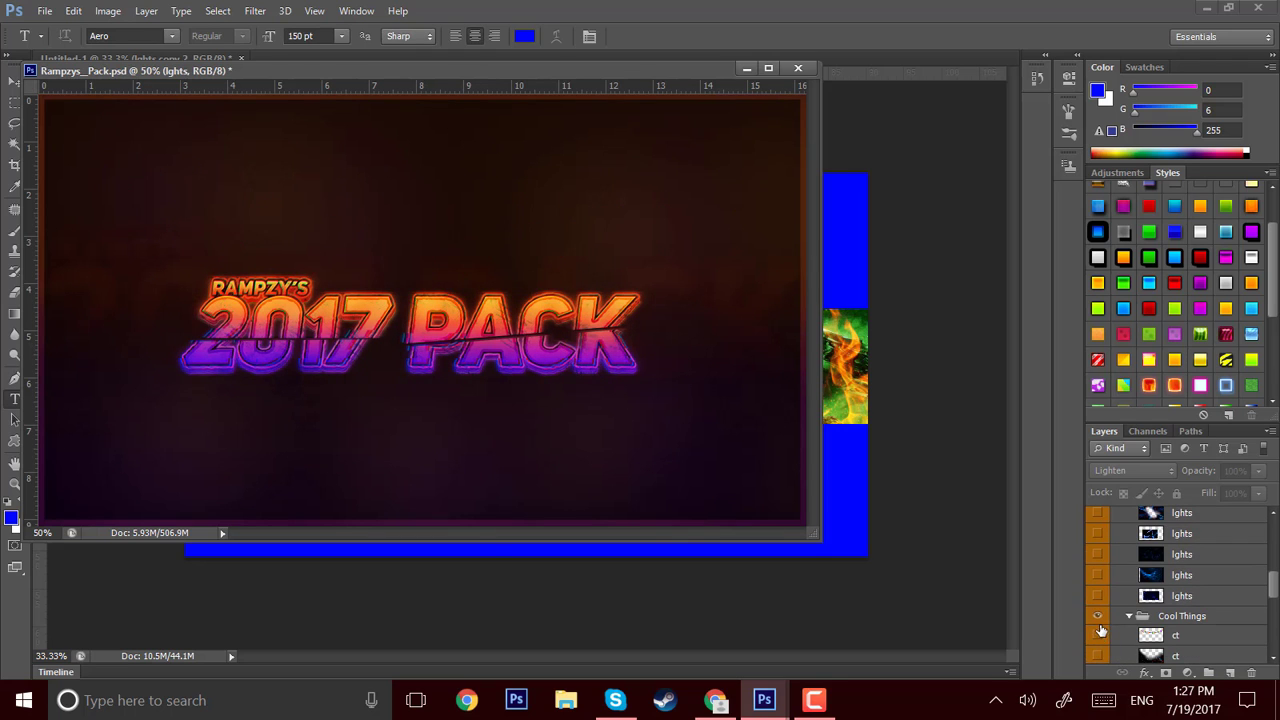
{"action": "left_click", "coordinate": [1100, 638]}
{"action": "left_click", "coordinate": [1100, 638]}
{"action": "scroll", "coordinate": [1102, 637], "scroll_direction": "down", "scroll_amount": 1}
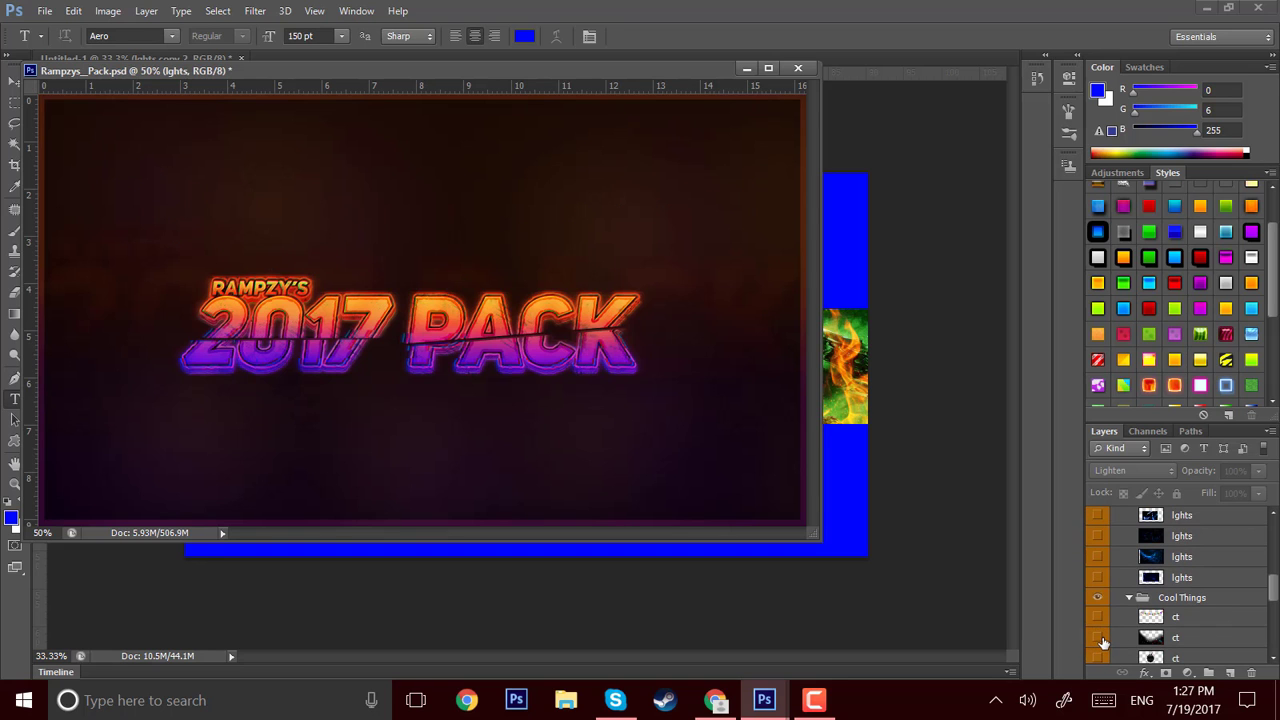
{"action": "left_click", "coordinate": [1102, 636]}
{"action": "left_click", "coordinate": [1104, 634]}
{"action": "scroll", "coordinate": [1104, 632], "scroll_direction": "down", "scroll_amount": 2}
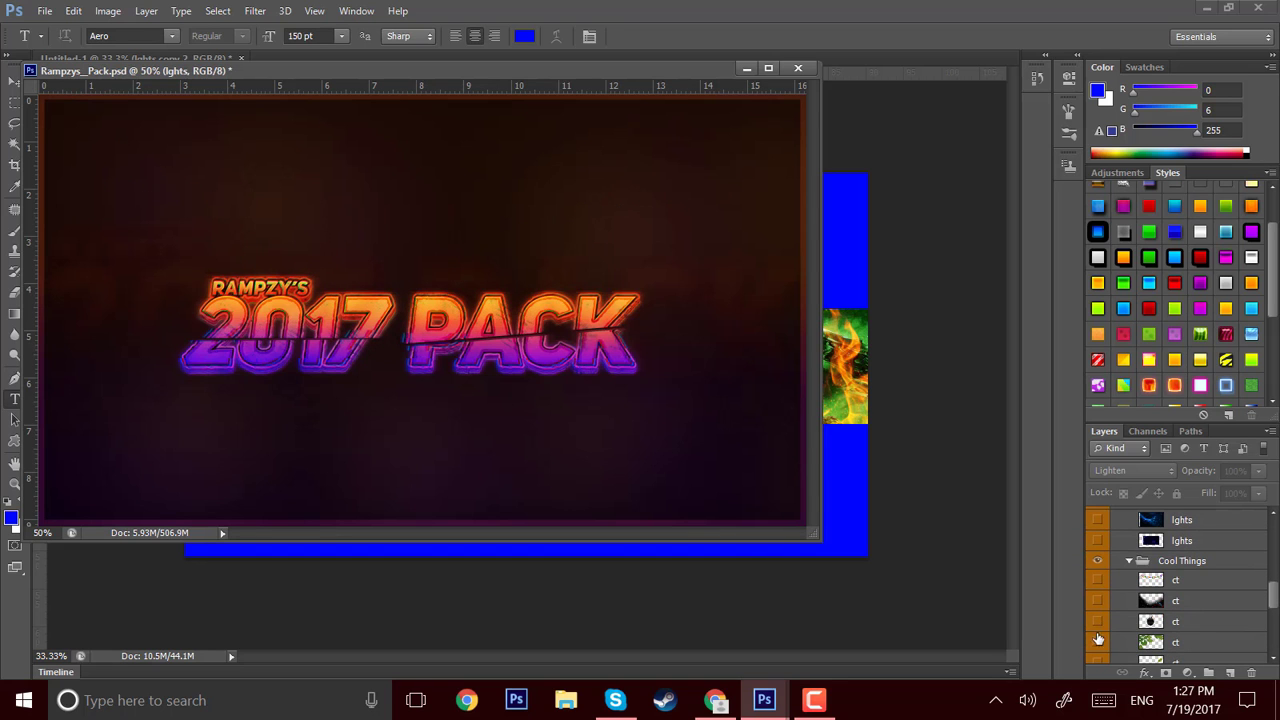
{"action": "left_click", "coordinate": [1098, 640]}
{"action": "left_click", "coordinate": [1098, 640]}
{"action": "scroll", "coordinate": [1096, 642], "scroll_direction": "down", "scroll_amount": 1}
{"action": "left_click", "coordinate": [1095, 644]}
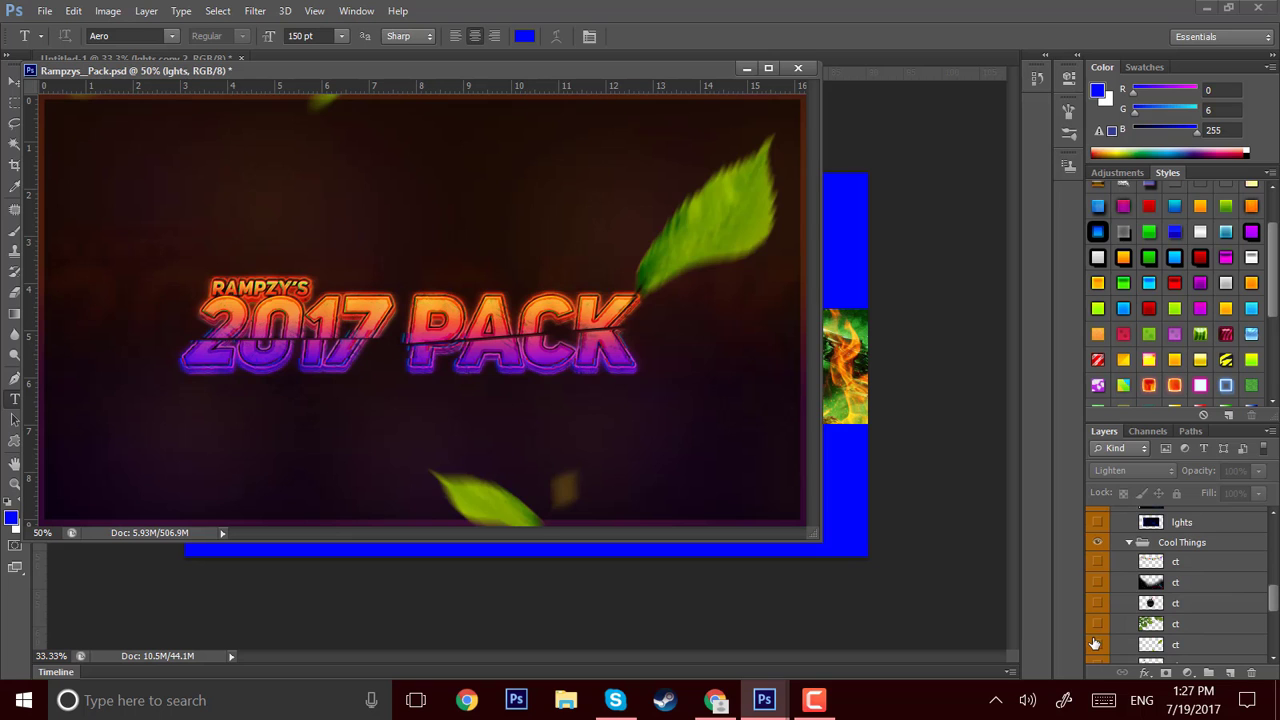
{"action": "left_click", "coordinate": [1095, 644]}
{"action": "scroll", "coordinate": [1095, 644], "scroll_direction": "down", "scroll_amount": 5}
{"action": "left_click", "coordinate": [1095, 644]}
{"action": "left_click", "coordinate": [1095, 644]}
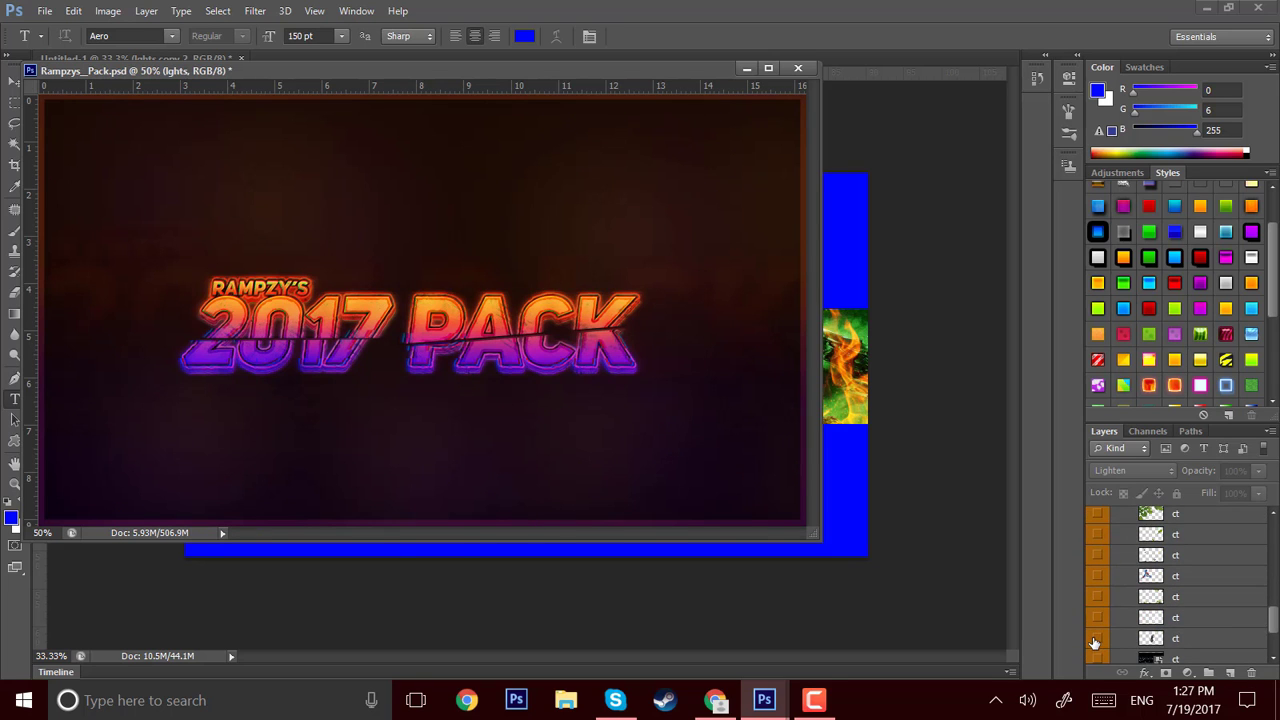
Show the white perspective grid layer at the end of the Cool Things group and copy it into the banner document
{"action": "scroll", "coordinate": [1095, 643], "scroll_direction": "down", "scroll_amount": 2}
{"action": "left_click", "coordinate": [1098, 623]}
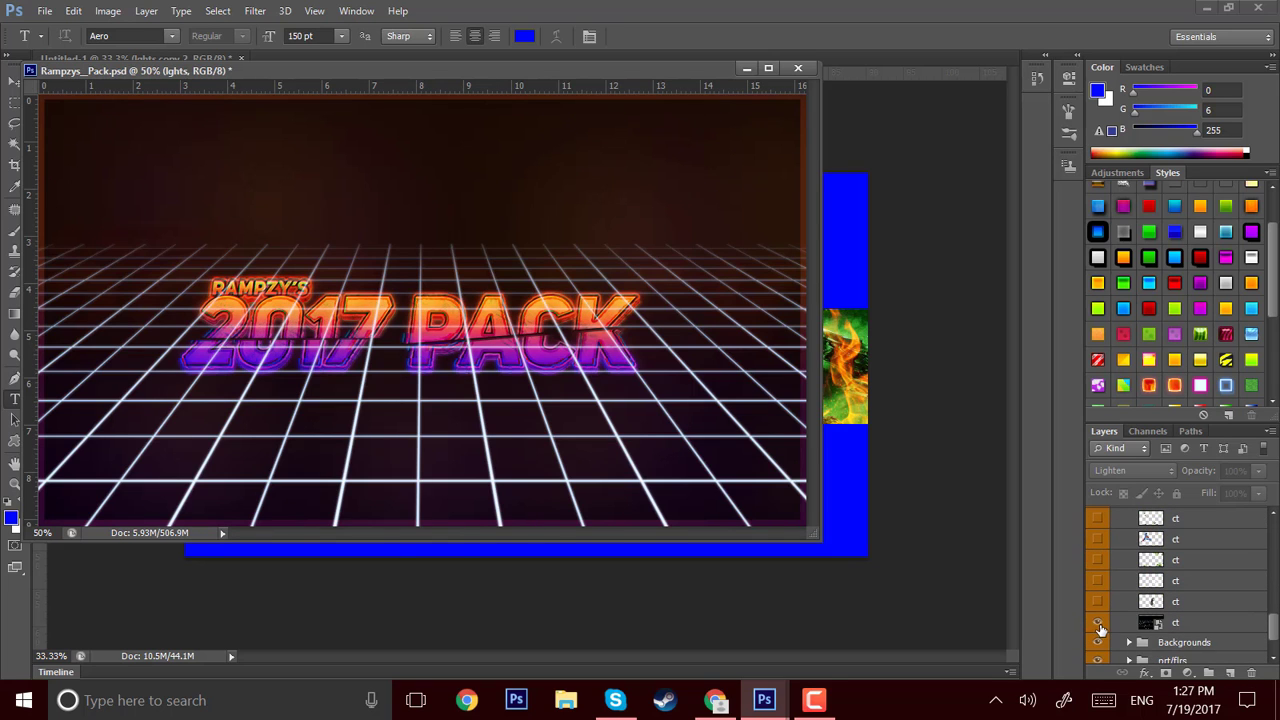
{"action": "left_click_drag", "start_coordinate": [1128, 625], "coordinate": [770, 570]}
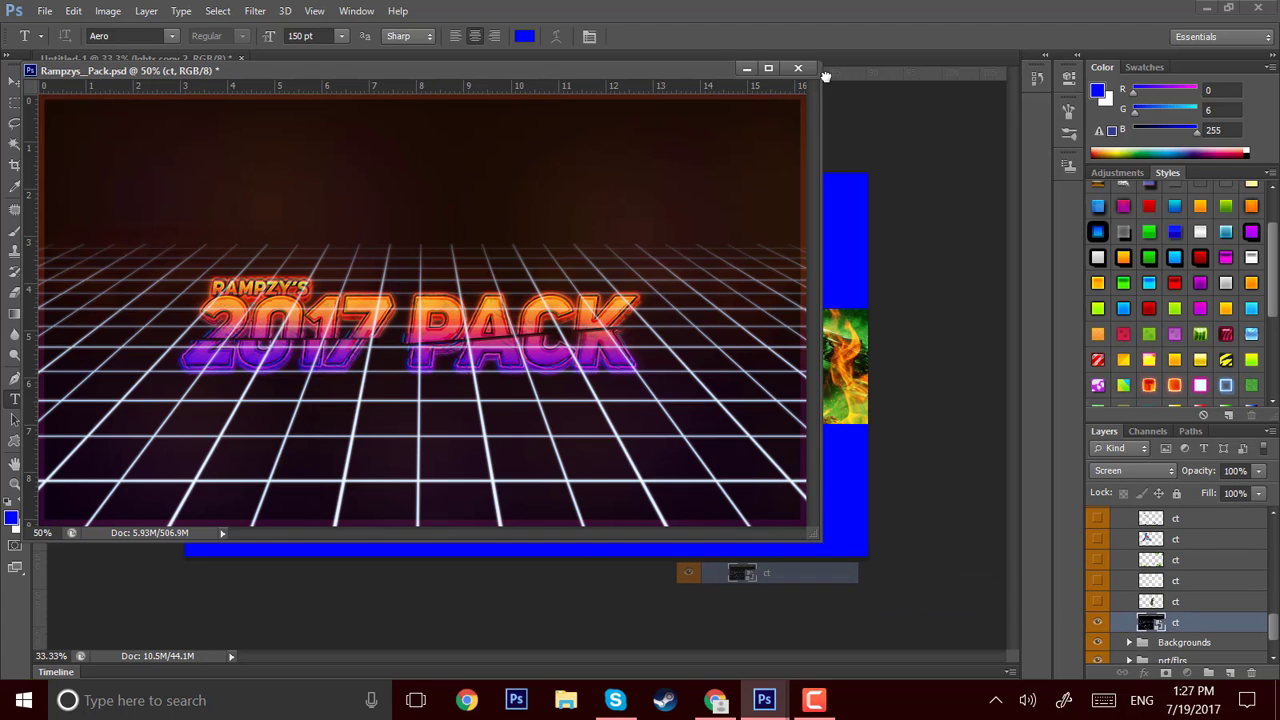
{"action": "left_click", "coordinate": [747, 68]}
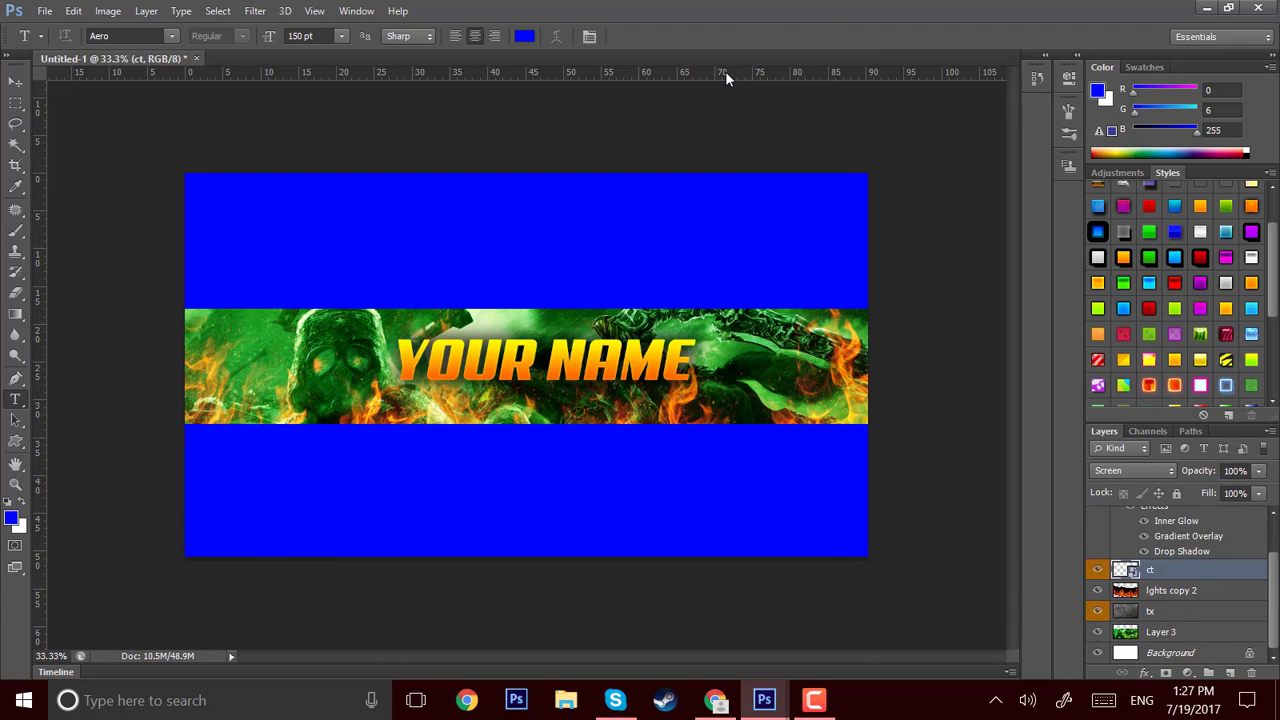
Rotate the grid layer about -19.4° and move it over the lower corner of the banner's right end
{"action": "key", "text": "ctrl+t"}
{"action": "left_click_drag", "start_coordinate": [546, 470], "coordinate": [540, 478]}
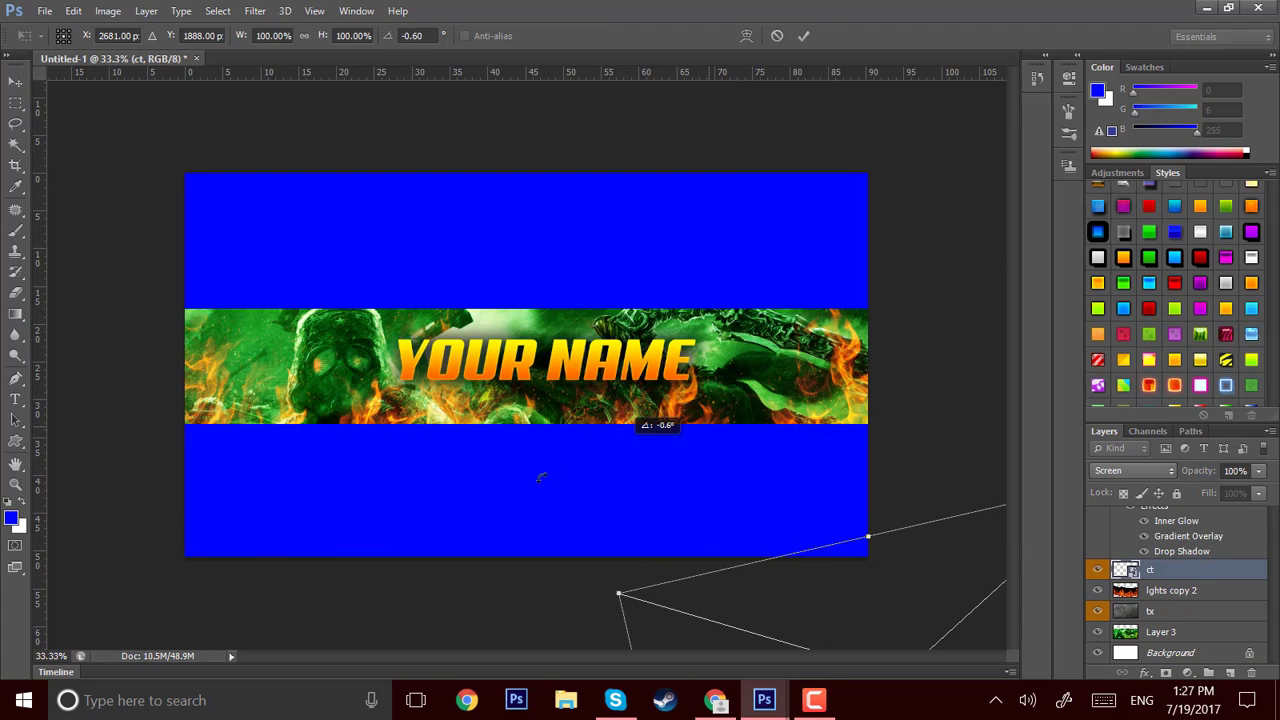
{"action": "left_click_drag", "start_coordinate": [843, 634], "coordinate": [735, 391]}
{"action": "left_click_drag", "start_coordinate": [630, 279], "coordinate": [690, 330]}
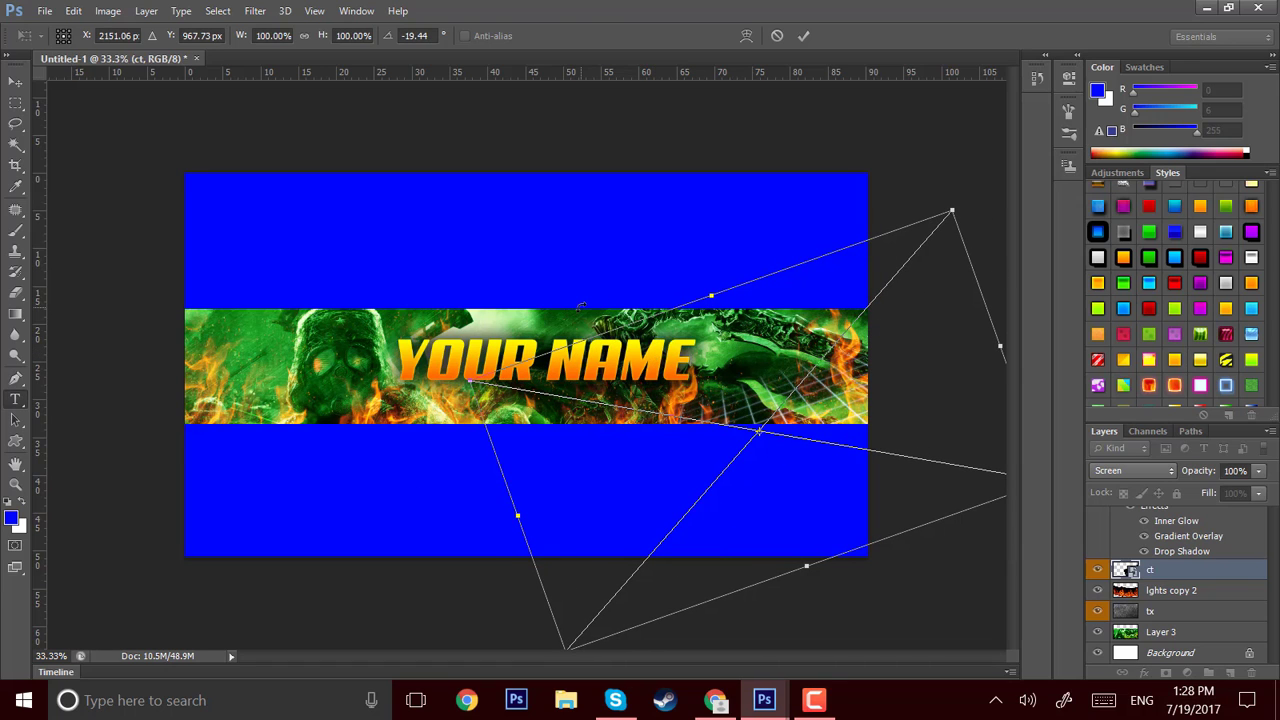
{"action": "left_click", "coordinate": [15, 398]}
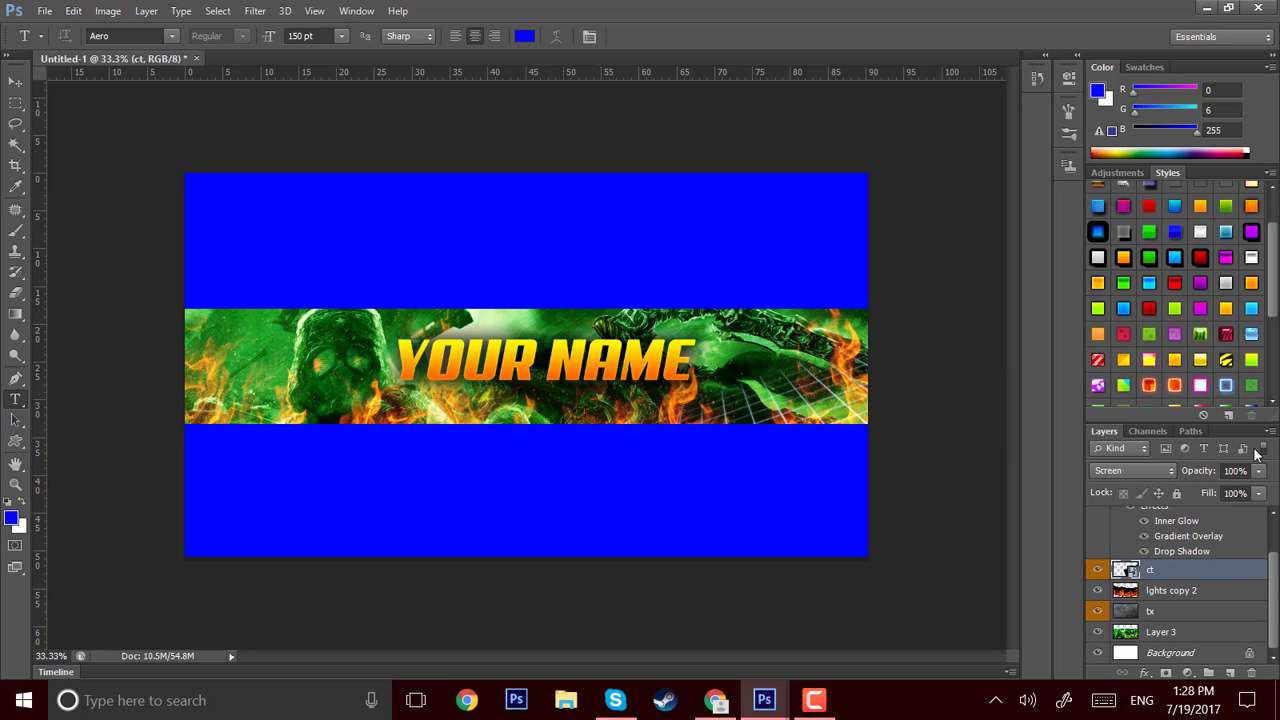
Duplicate the grid layer, rotate the copy about 27.4°, and move it over the banner's left end
{"action": "key", "text": "ctrl+j"}
{"action": "key", "text": "ctrl+t"}
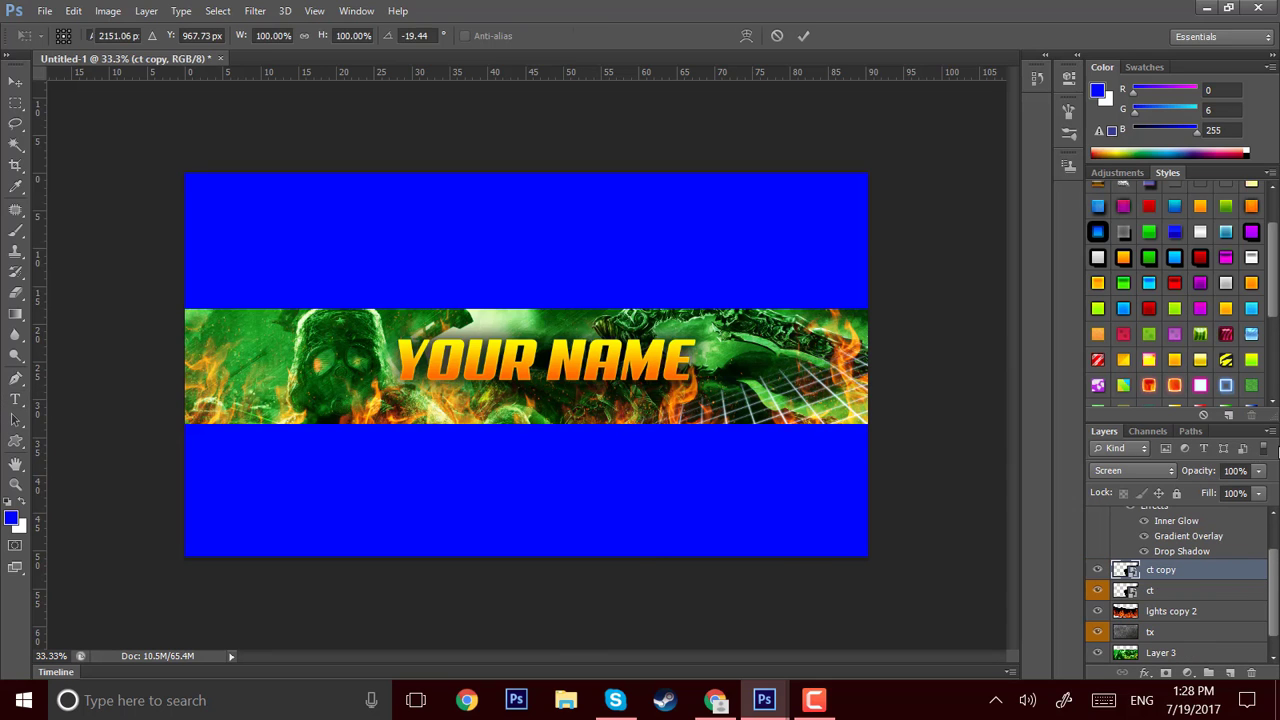
{"action": "left_click_drag", "start_coordinate": [920, 376], "coordinate": [746, 530]}
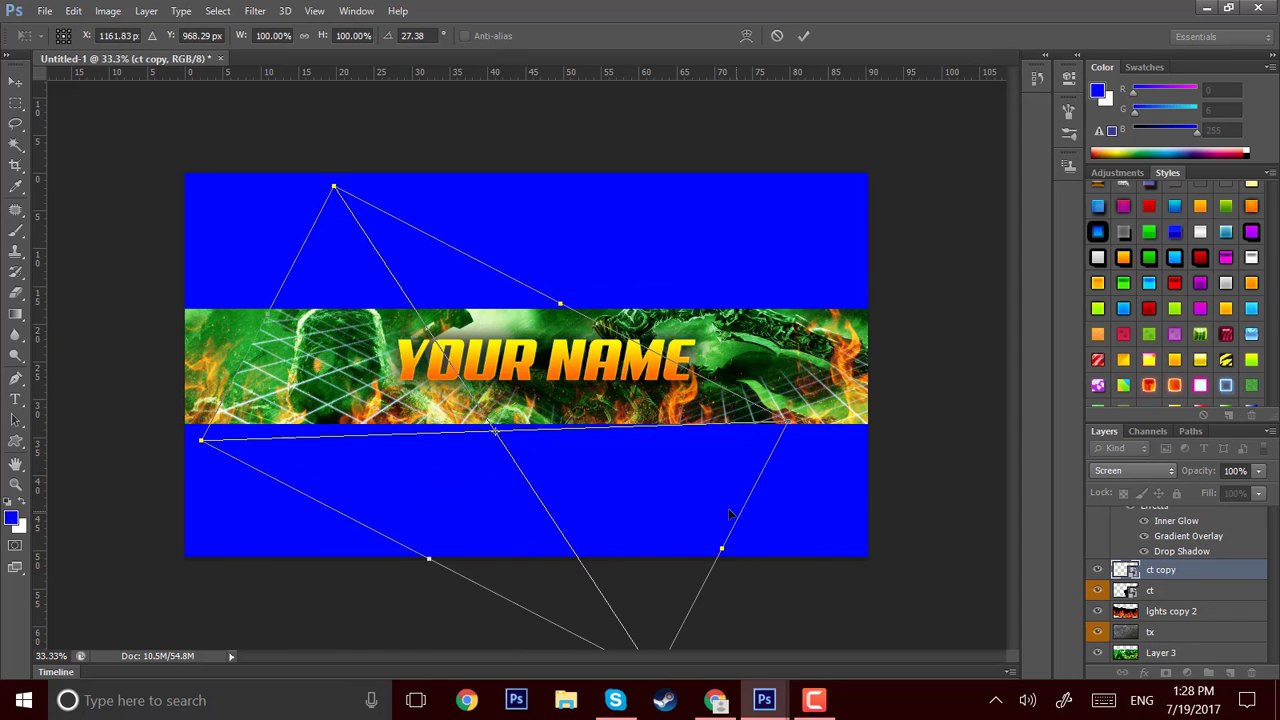
{"action": "left_click_drag", "start_coordinate": [620, 491], "coordinate": [468, 493]}
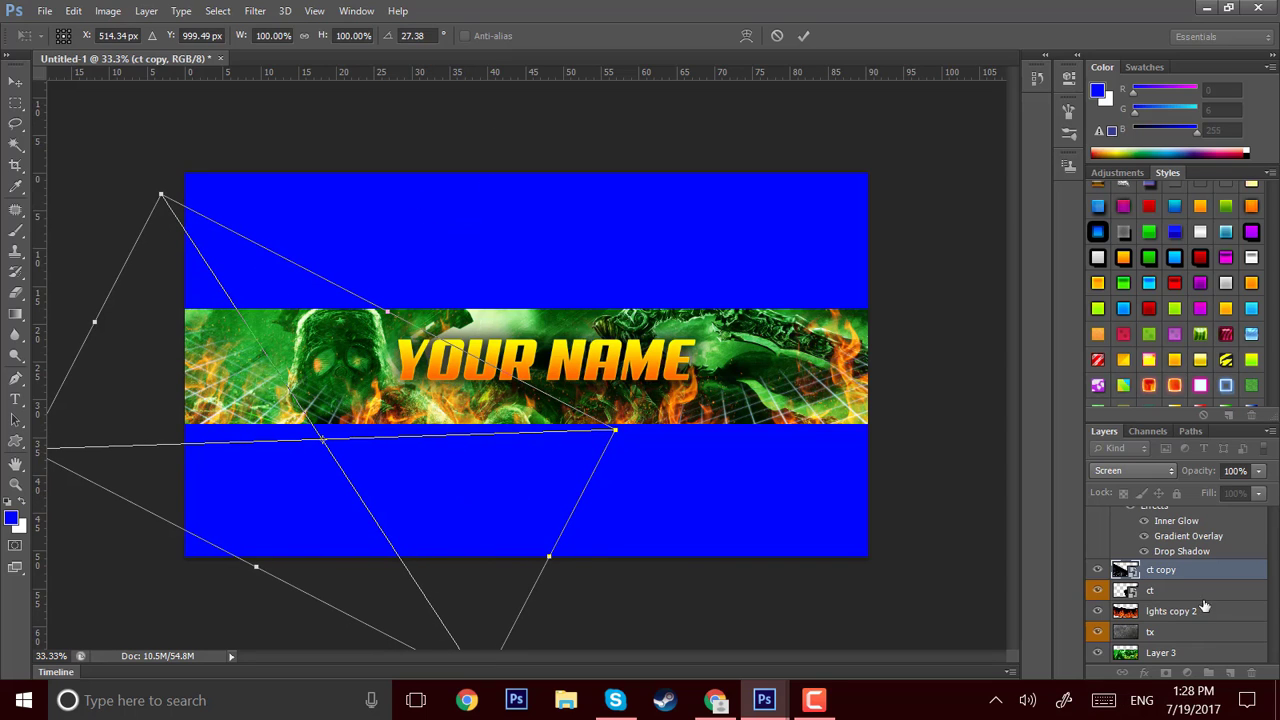
{"action": "key", "text": "t"}
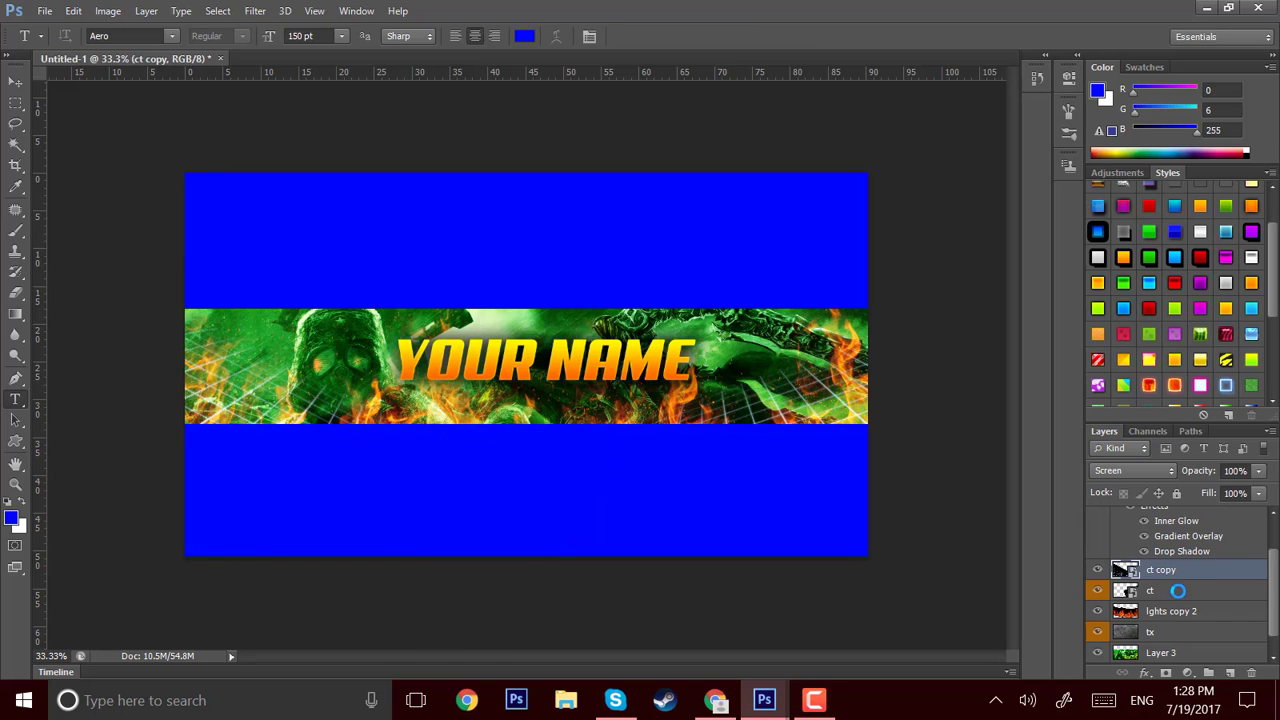
Move both grid layers below the merged flames layer in the layer stack
{"action": "mouse_move", "coordinate": [1193, 581]}
{"action": "left_mouse_down"}
{"action": "mouse_move", "coordinate": [1198, 616]}
{"action": "mouse_move", "coordinate": [1183, 603]}
{"action": "left_mouse_up"}
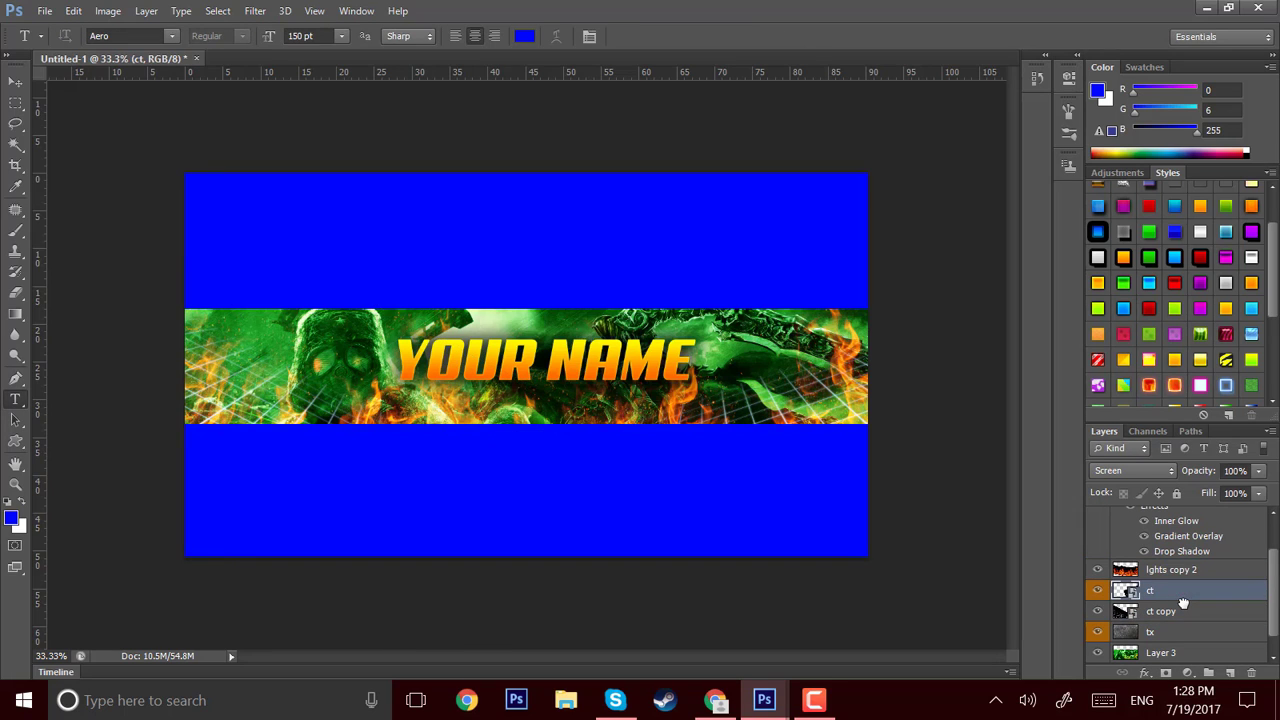
{"action": "left_click", "coordinate": [968, 520]}
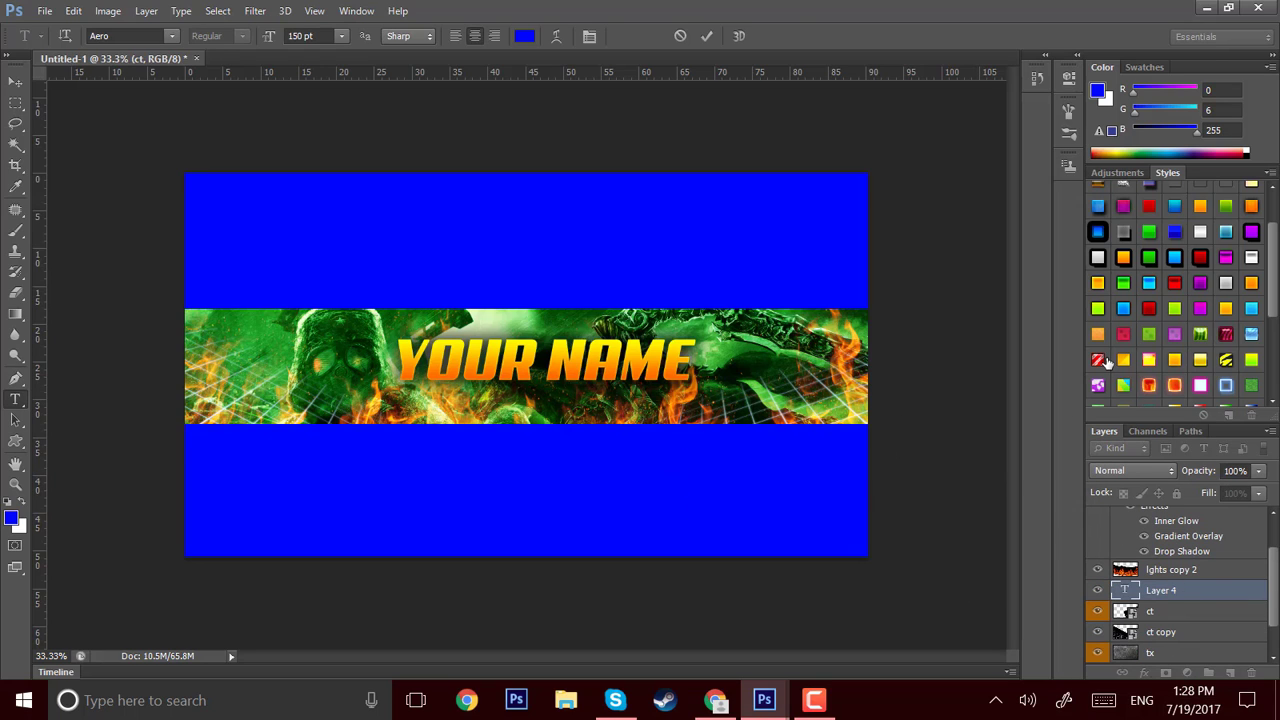
{"action": "key", "text": "Escape"}
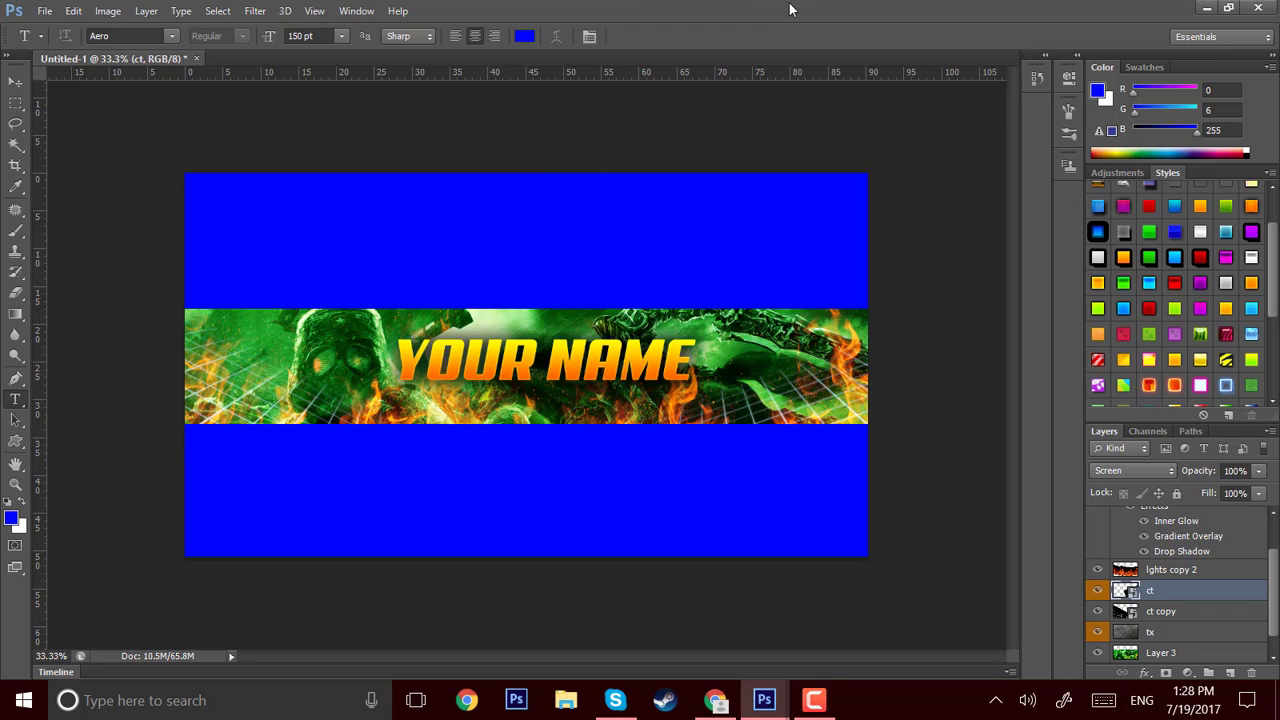
Set the Type tool's font to Blackadder ITC
{"action": "left_click", "coordinate": [174, 36]}
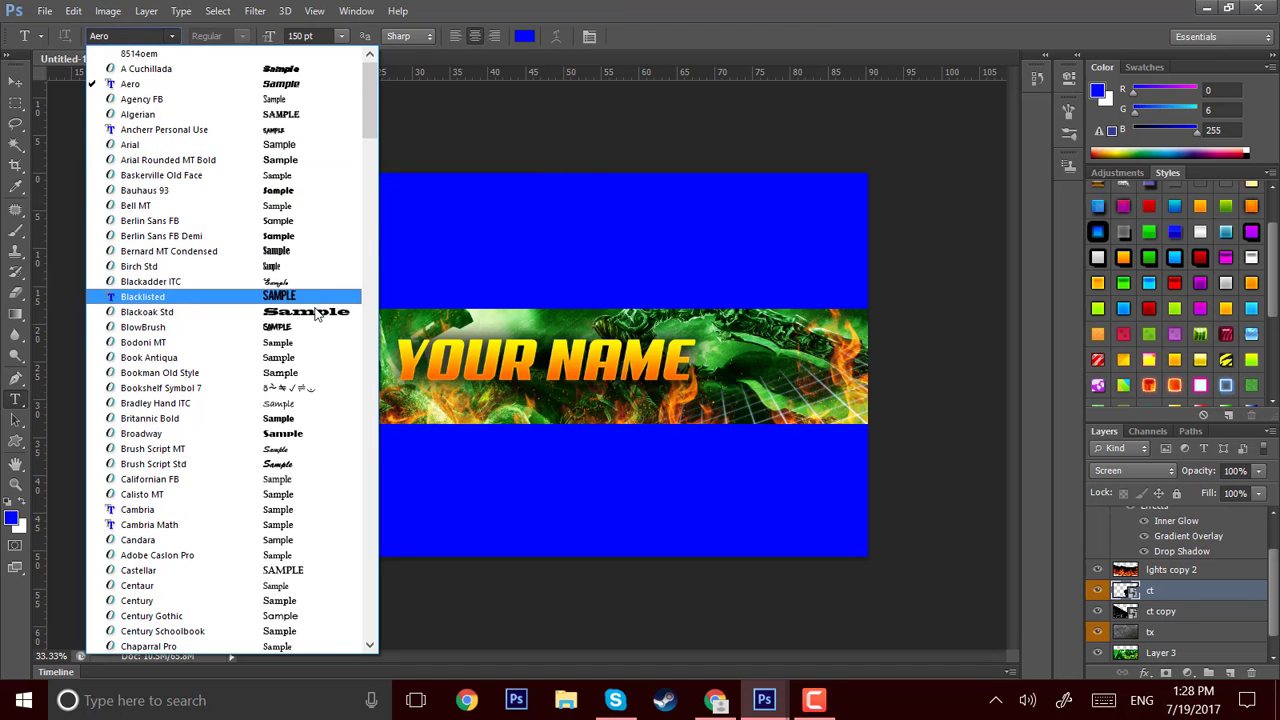
{"action": "left_click", "coordinate": [283, 282]}
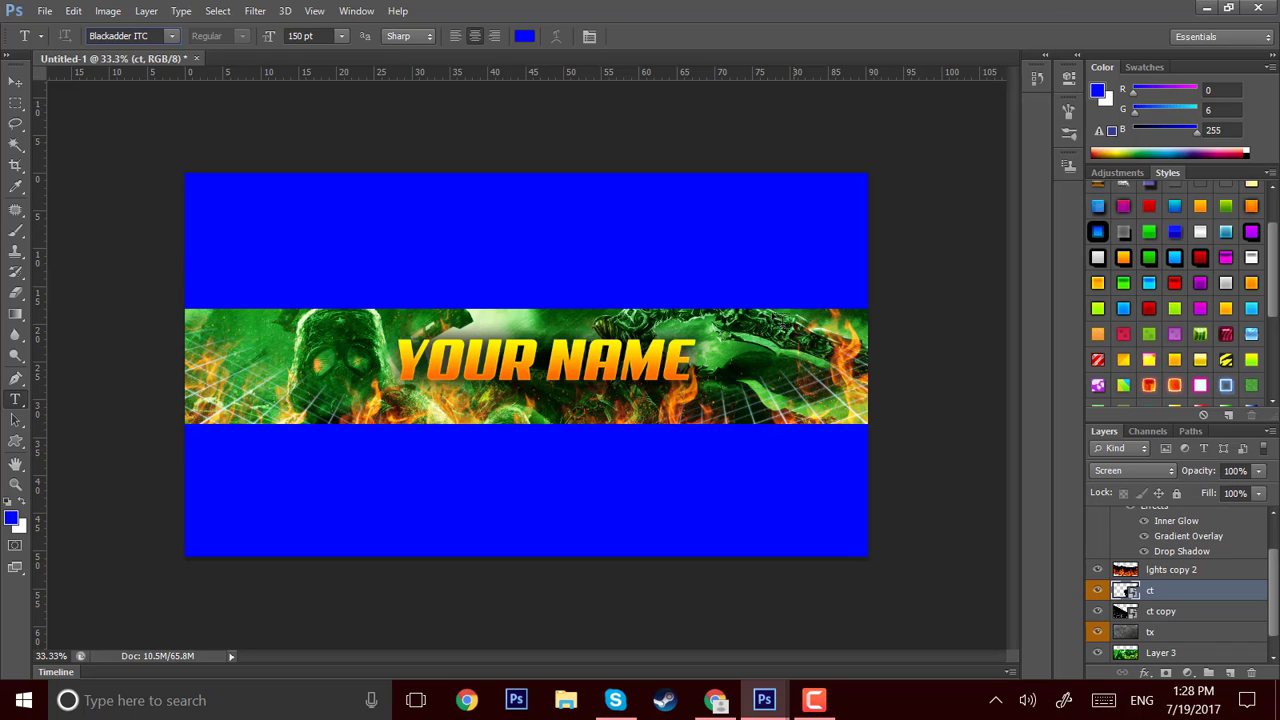
{"action": "left_click", "coordinate": [816, 697]}
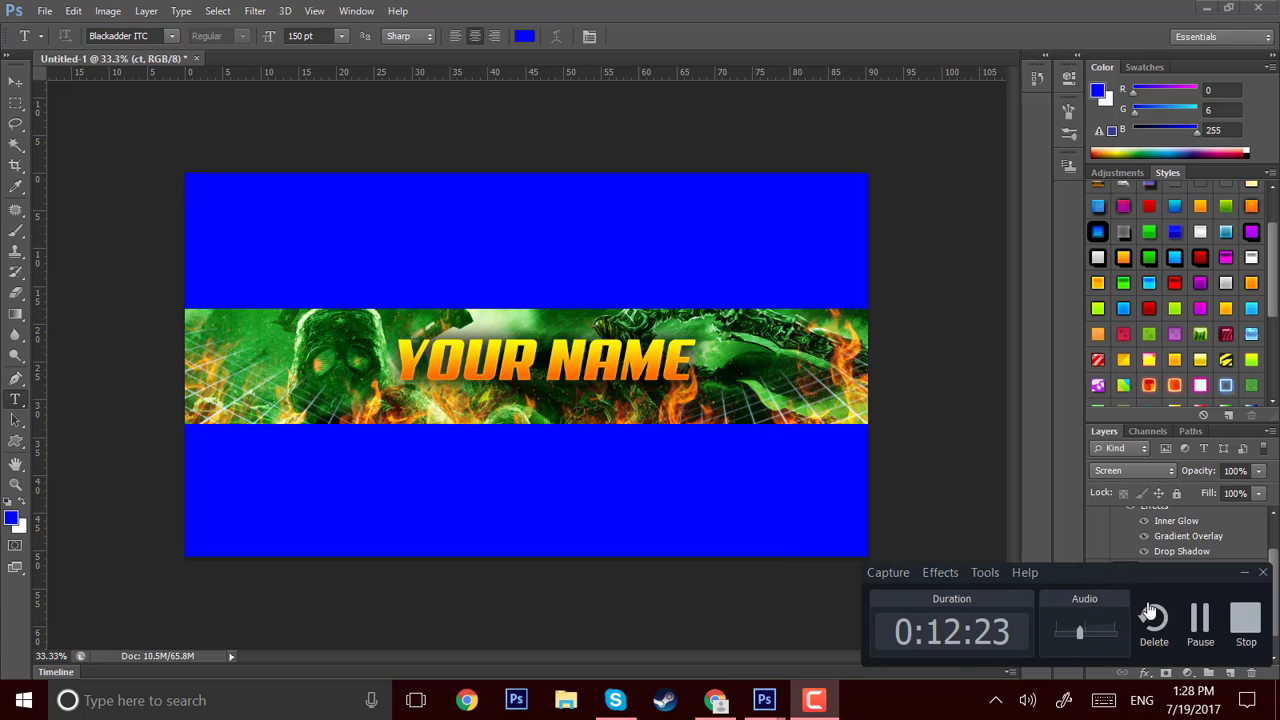
{"action": "left_click", "coordinate": [1246, 620]}
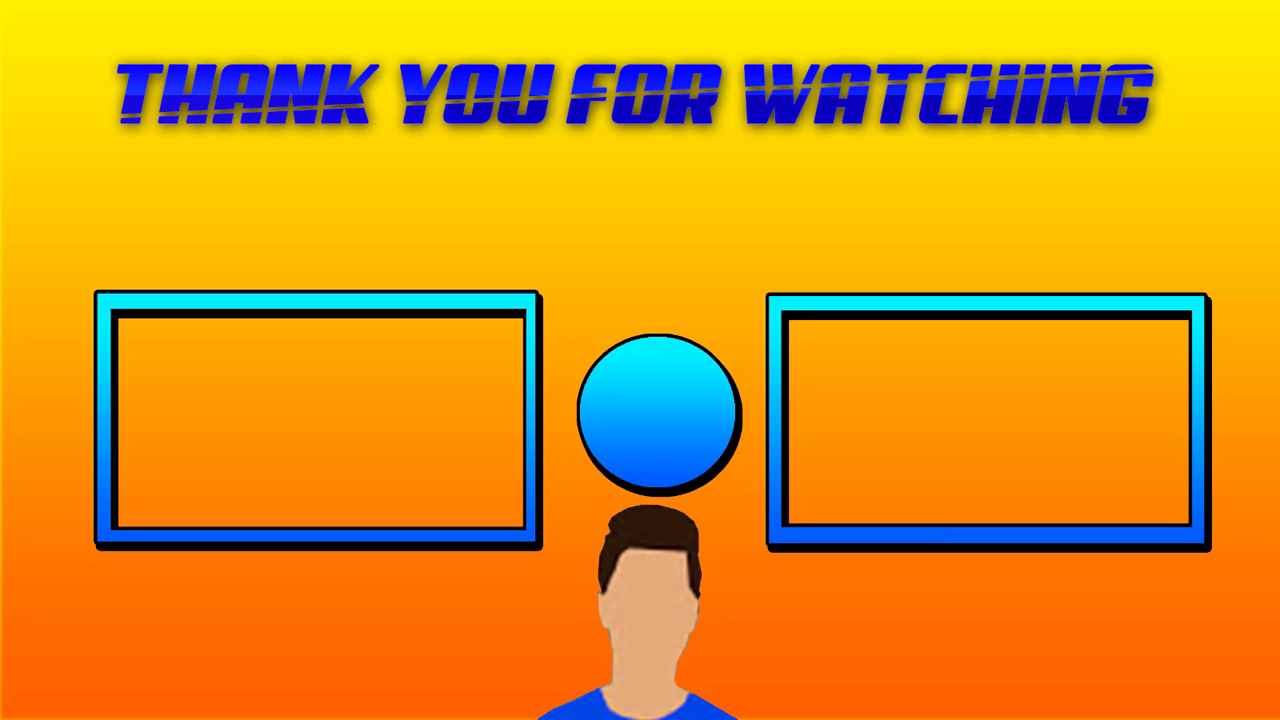